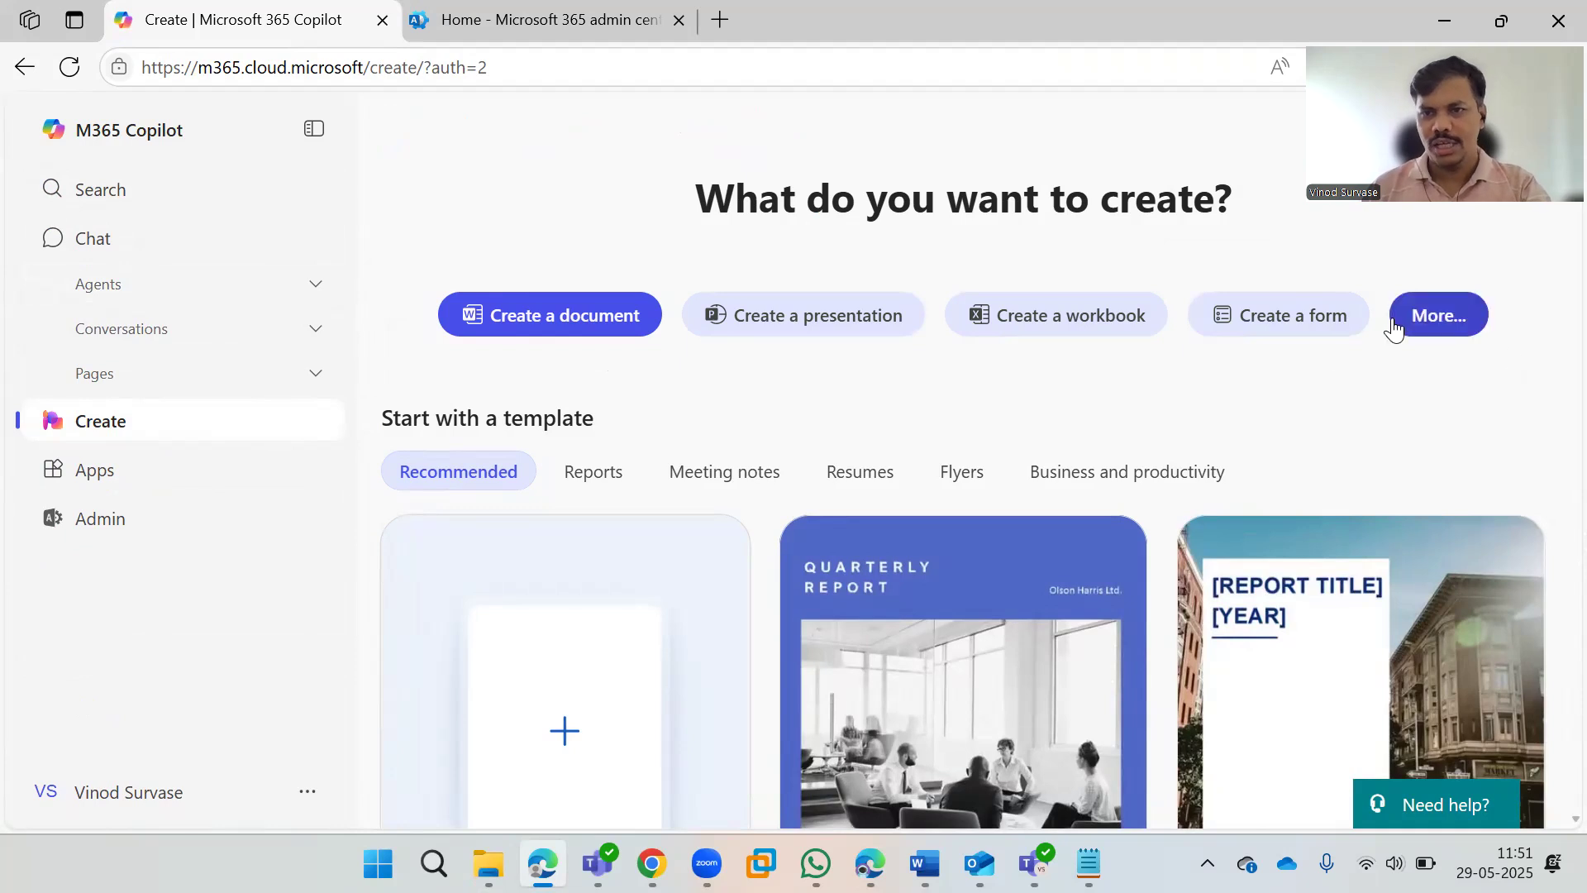
Step: Create a Word document from the Meeting Notes template in the recommended document templates
left_click(1438, 319)
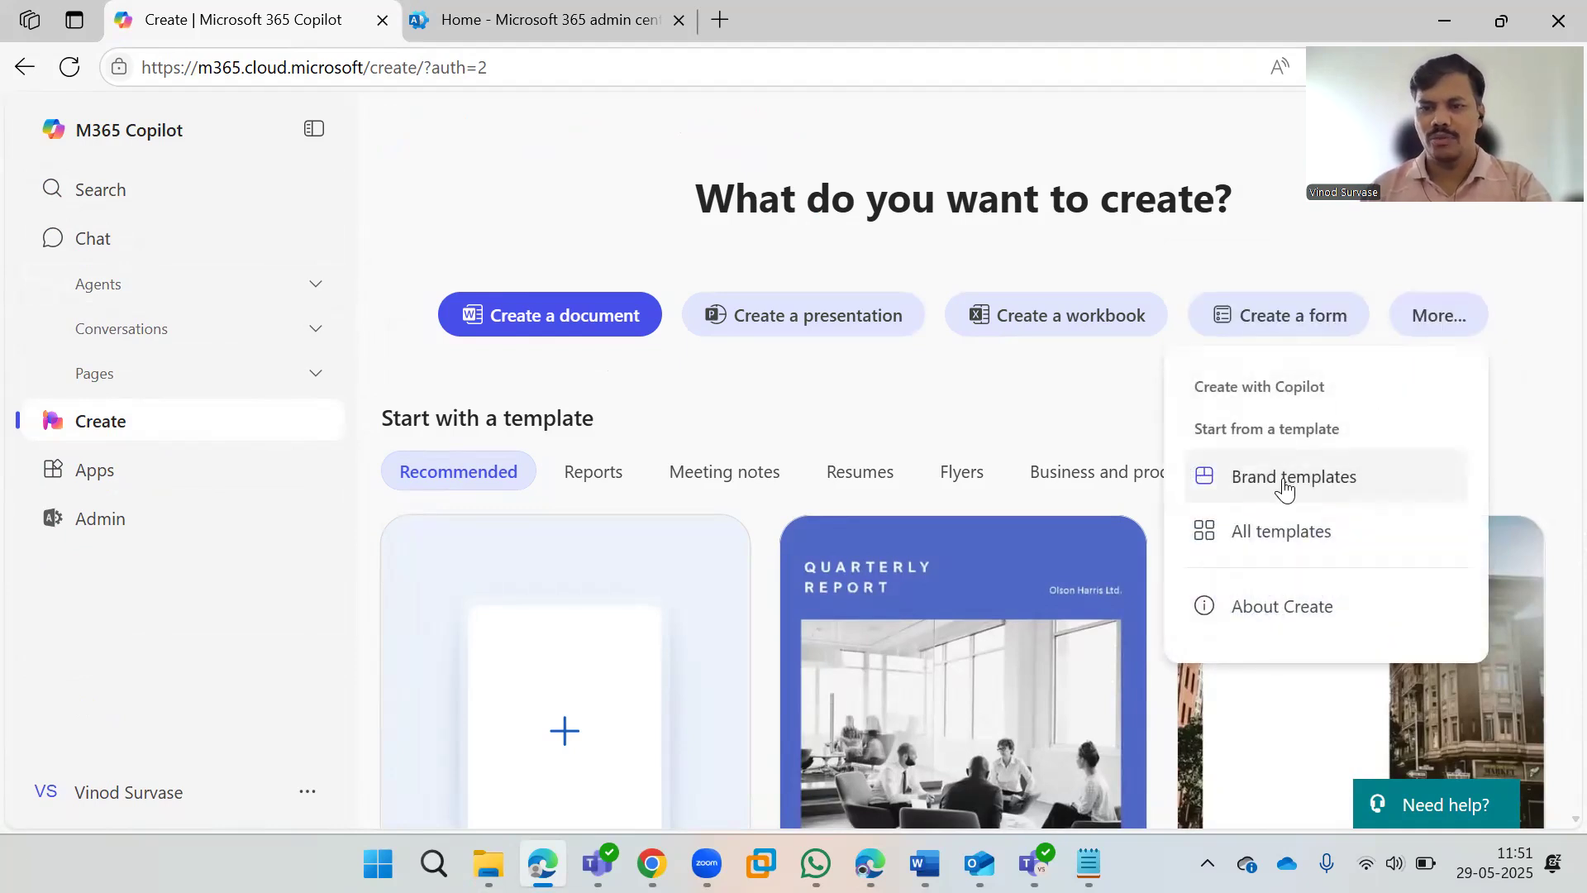
left_click(1027, 426)
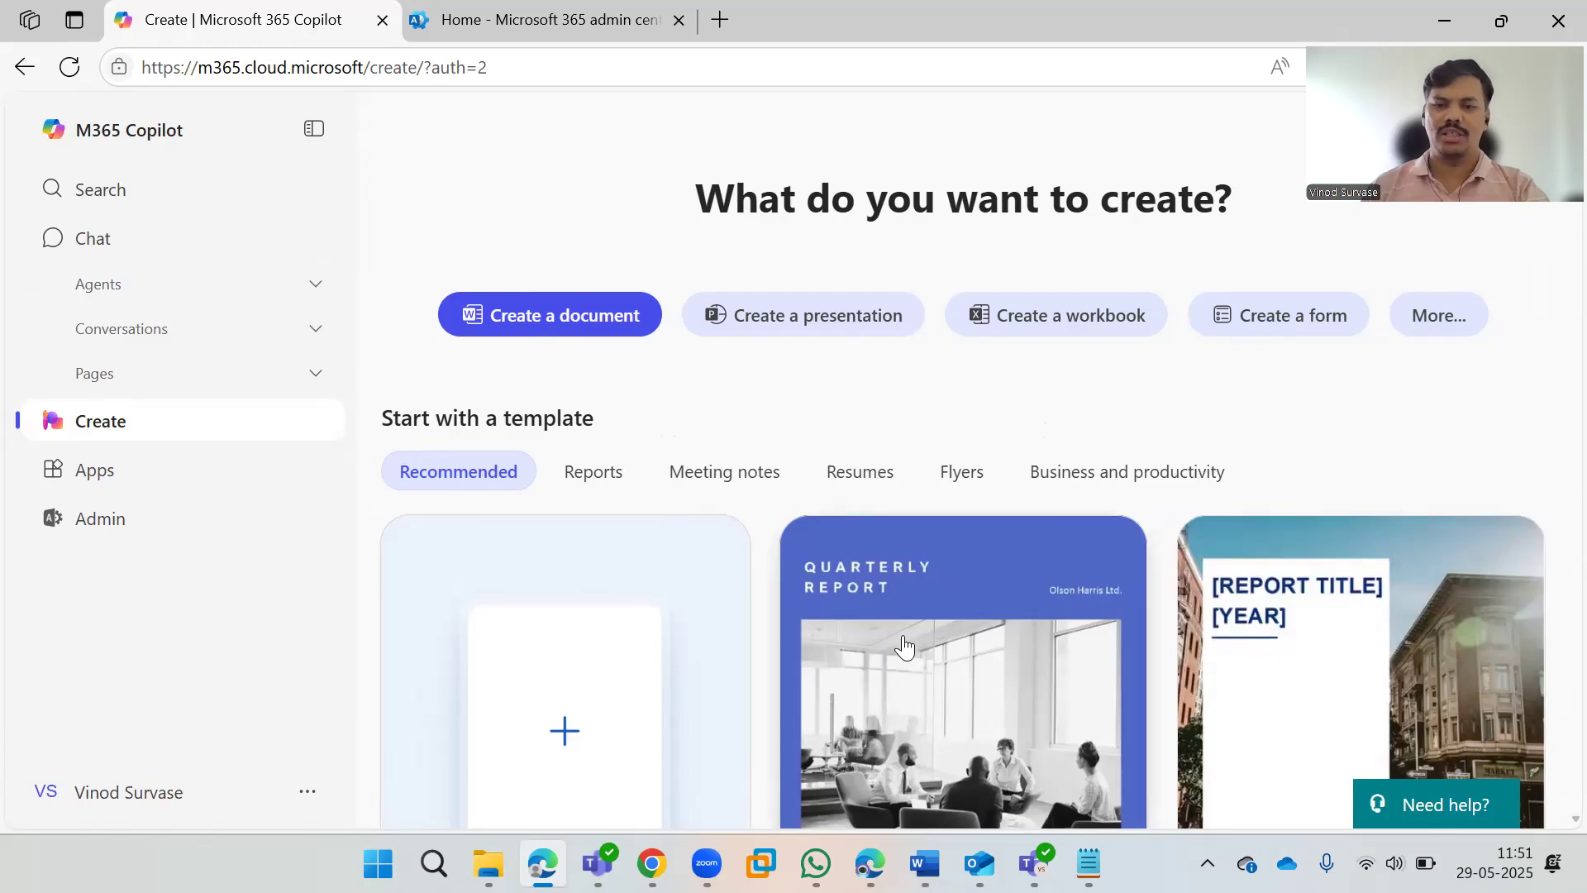
scroll(872, 657, "down", 3)
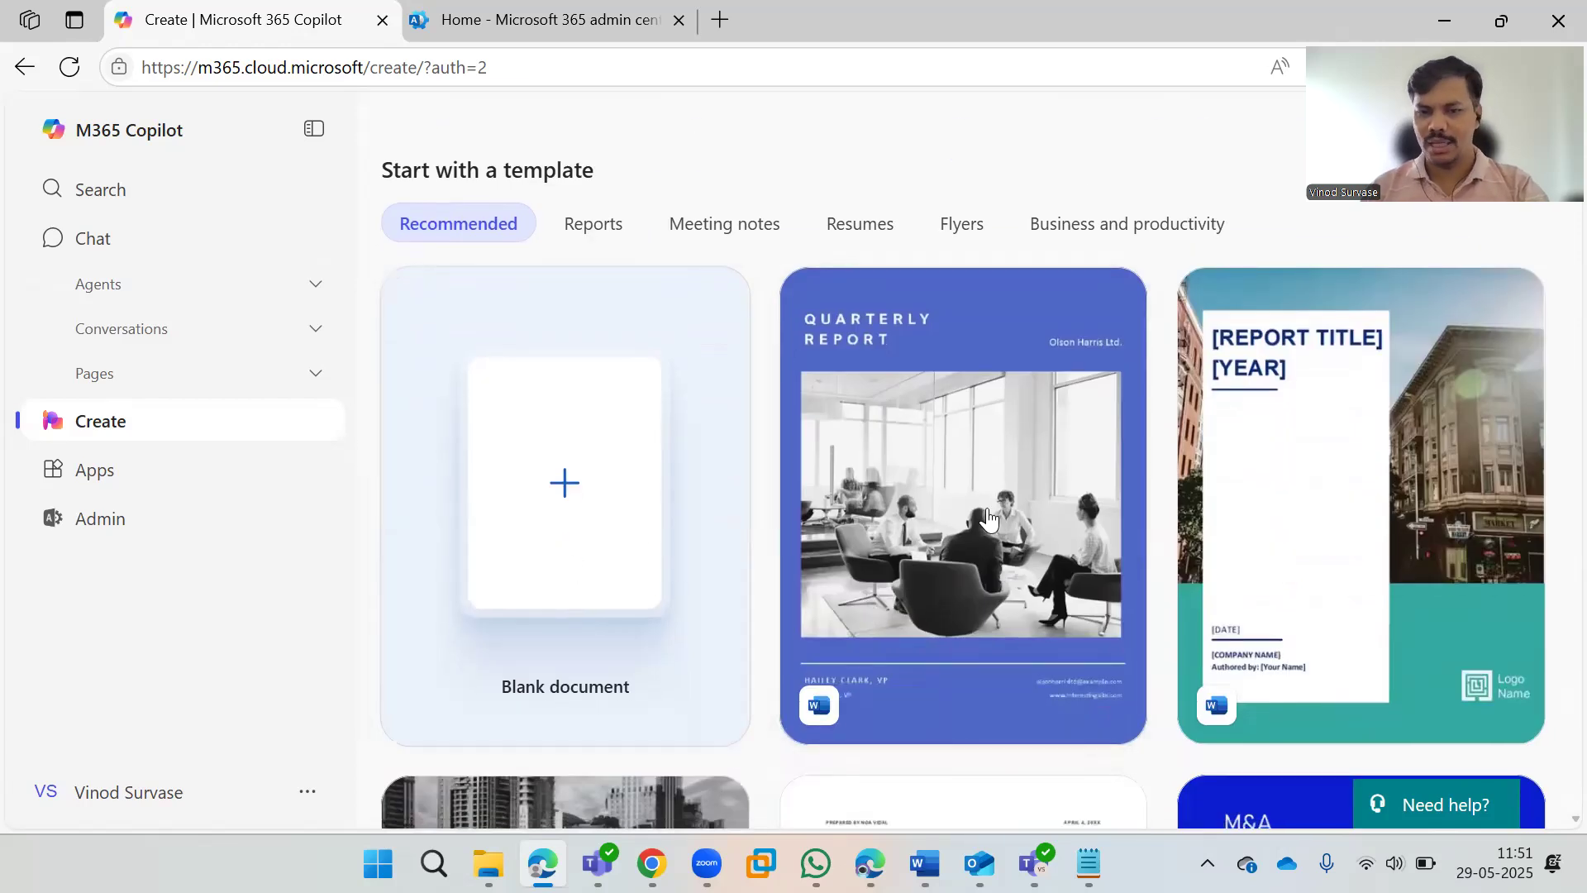
scroll(1302, 507, "down", 1)
scroll(1302, 507, "down", 12)
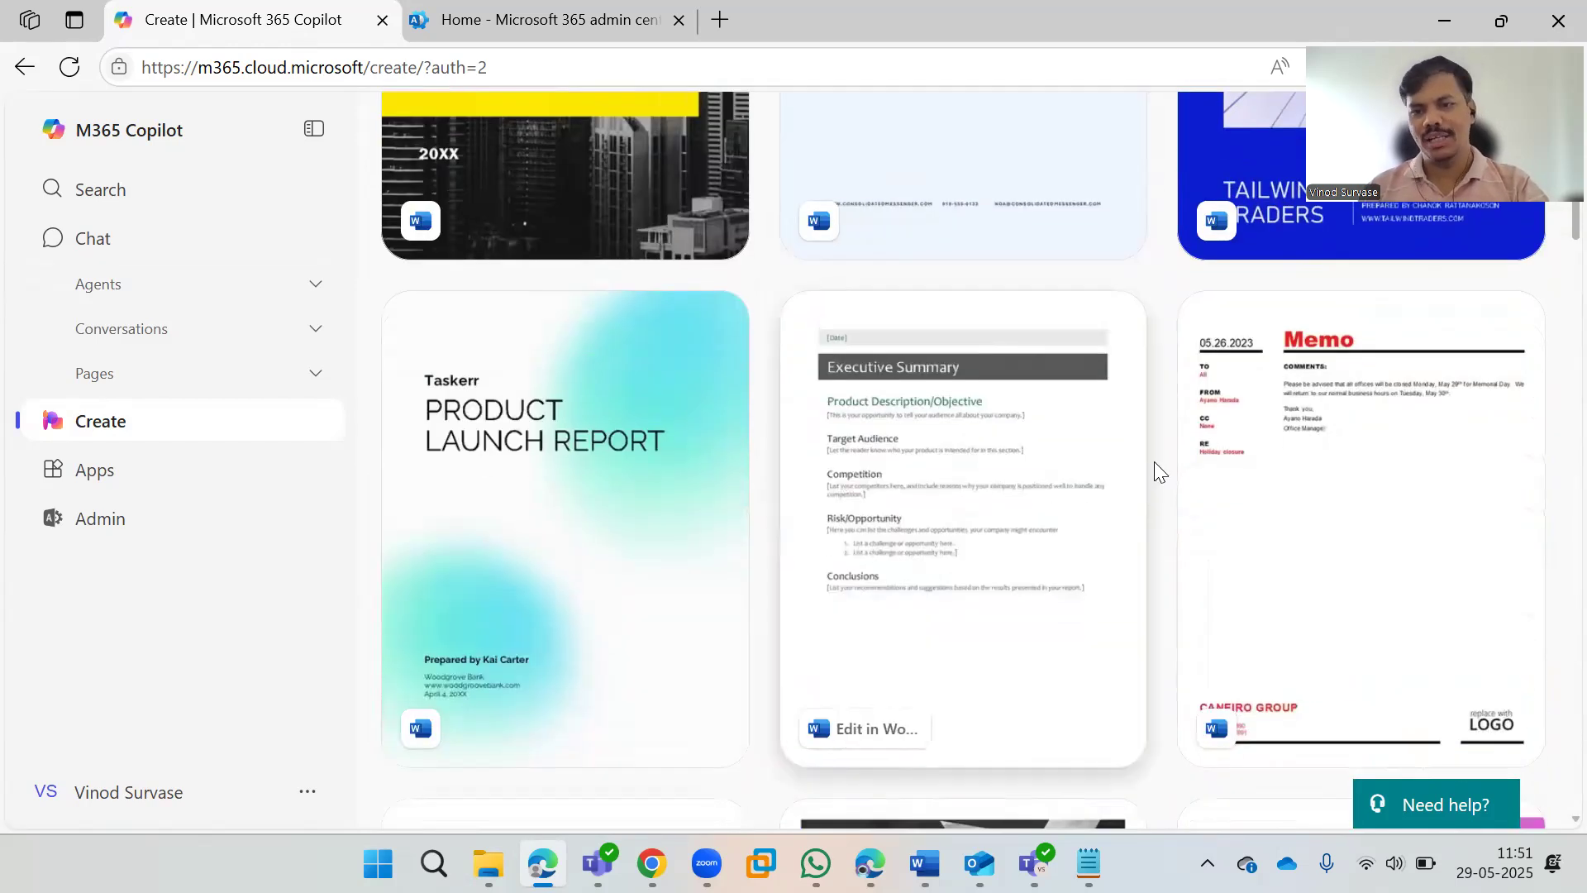
scroll(1149, 477, "down", 6)
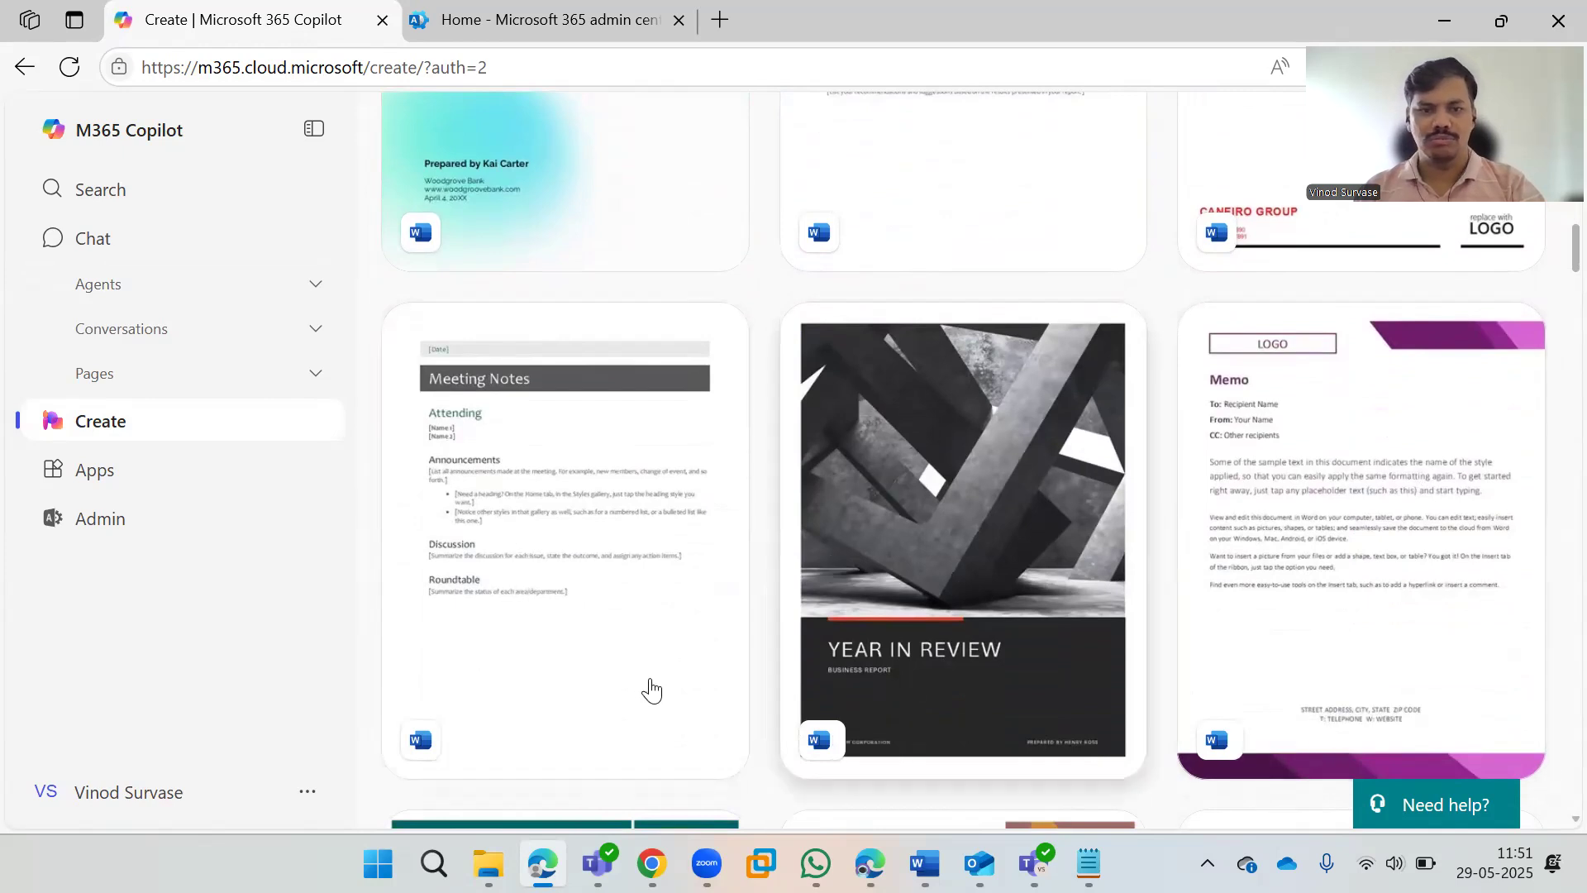
mouse_move(531, 585)
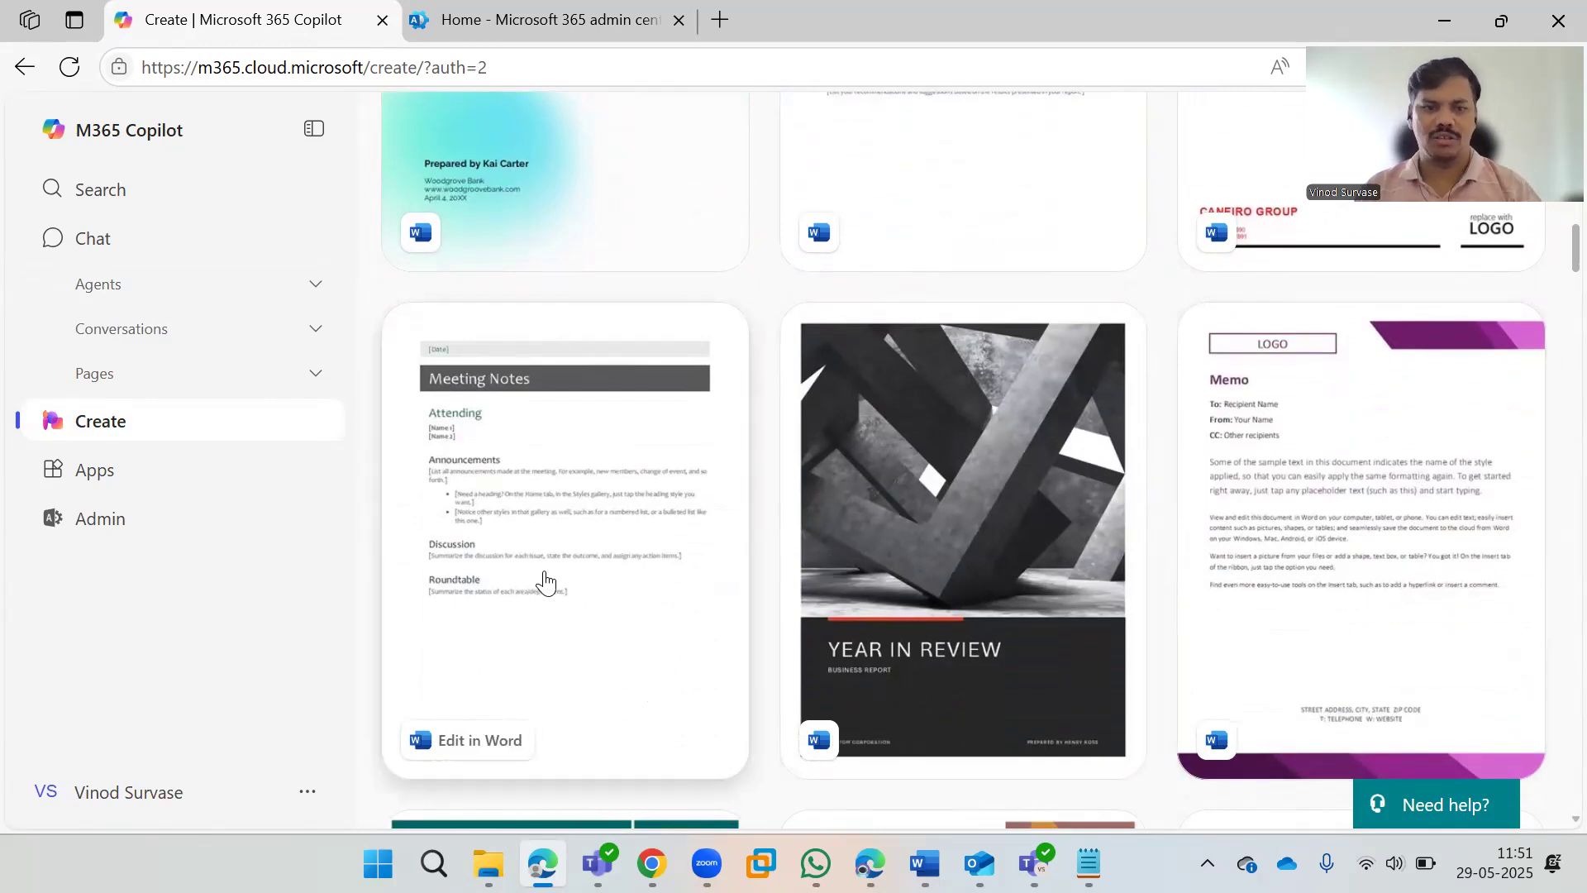
left_click(614, 489)
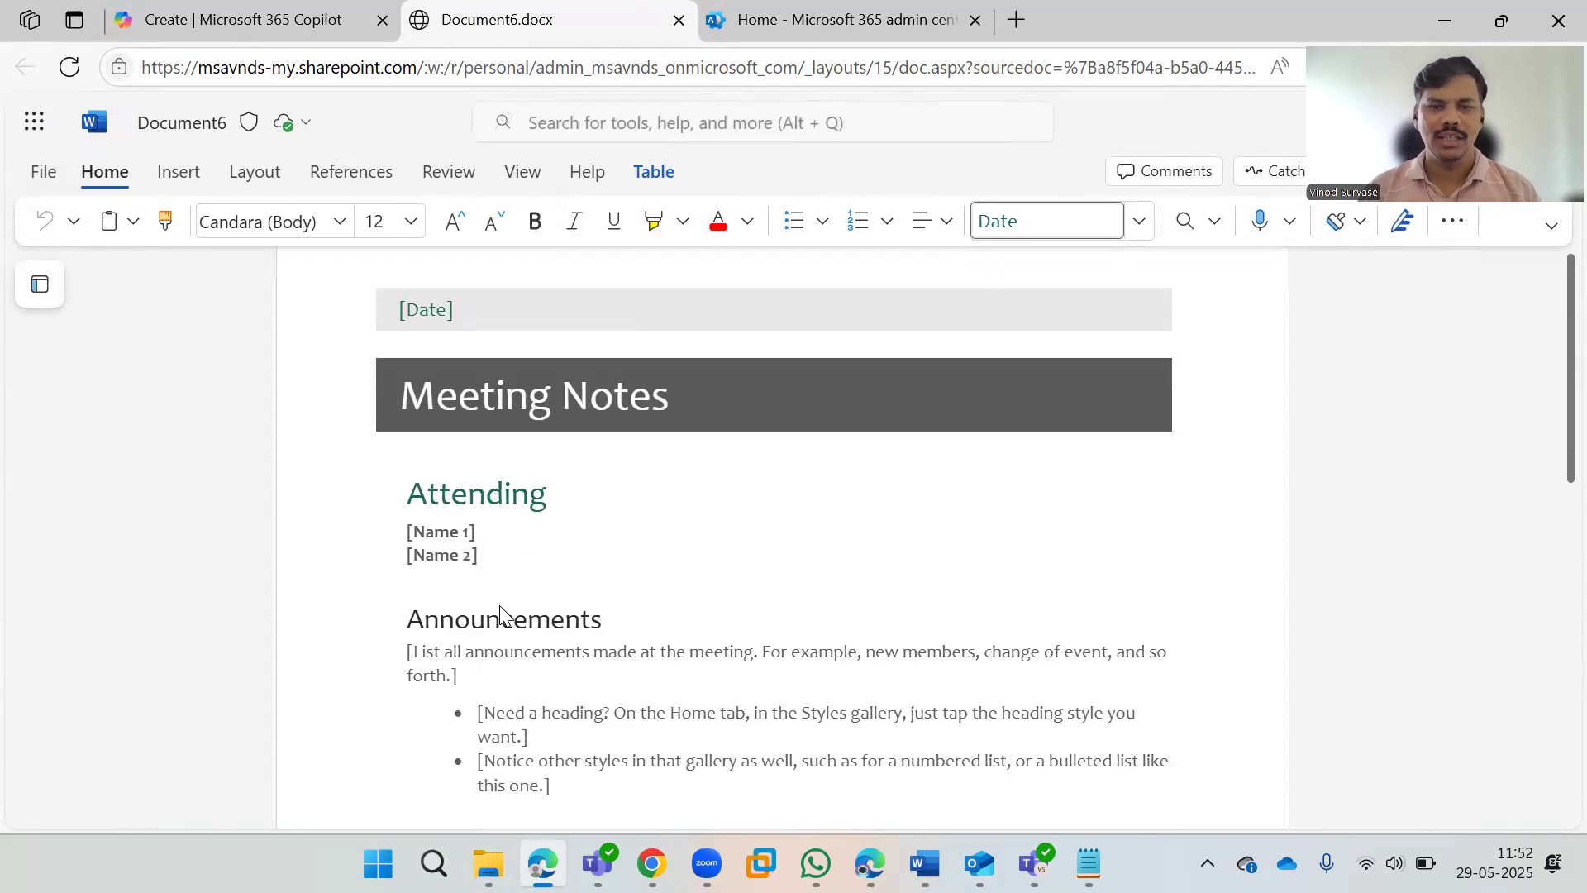
Step: Examine the Meeting Notes document's sections and placeholder text, from the date and attendees down to Discussion and Roundtable
scroll(628, 620, "down", 8)
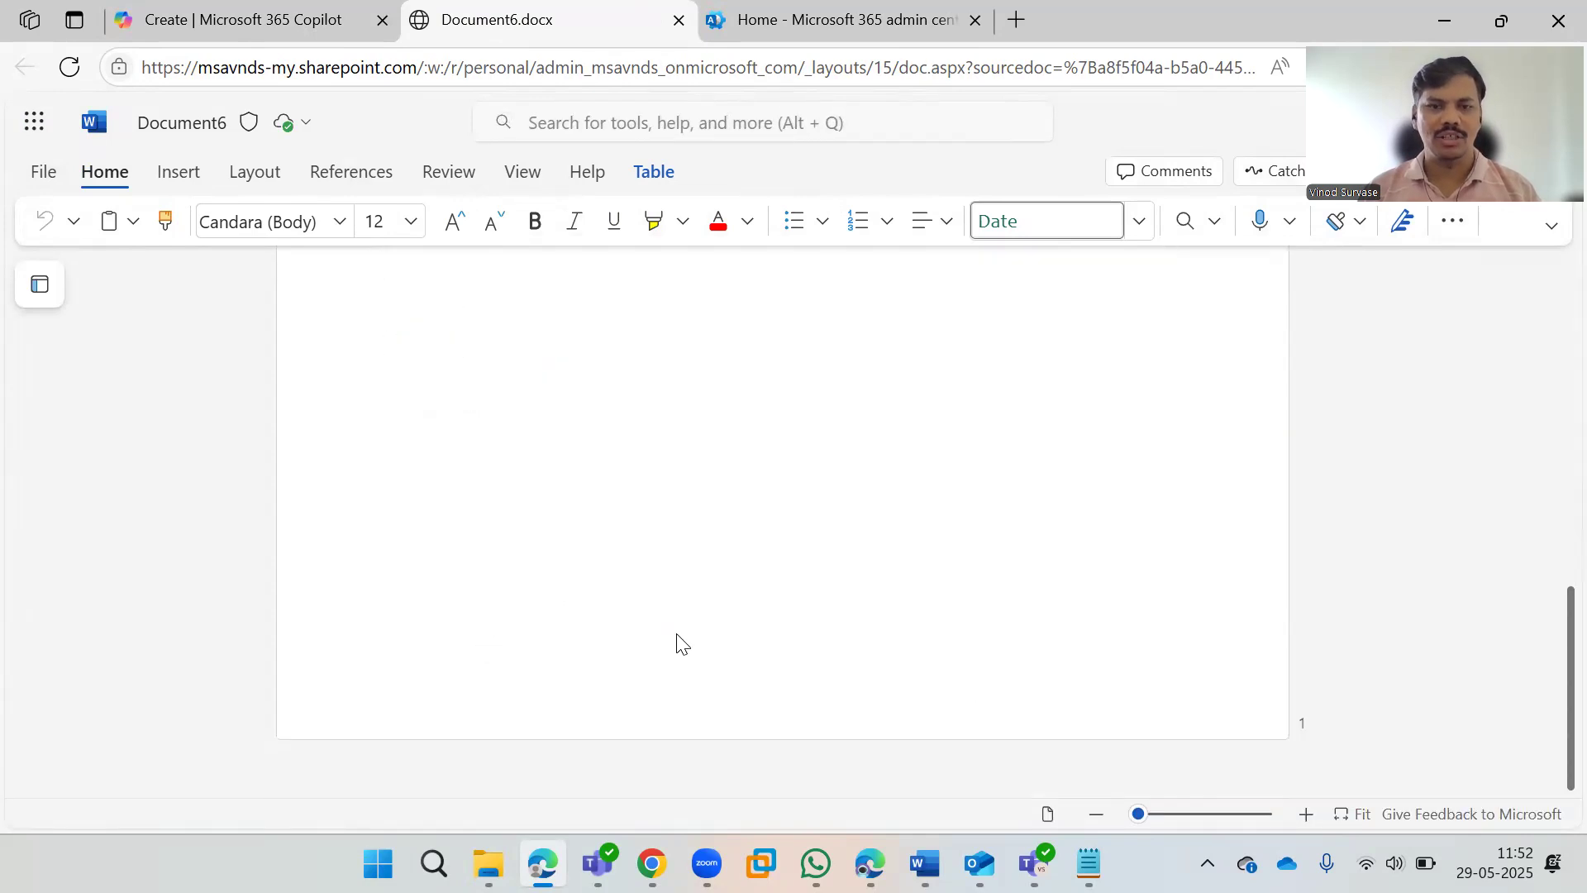
scroll(676, 644, "up", 9)
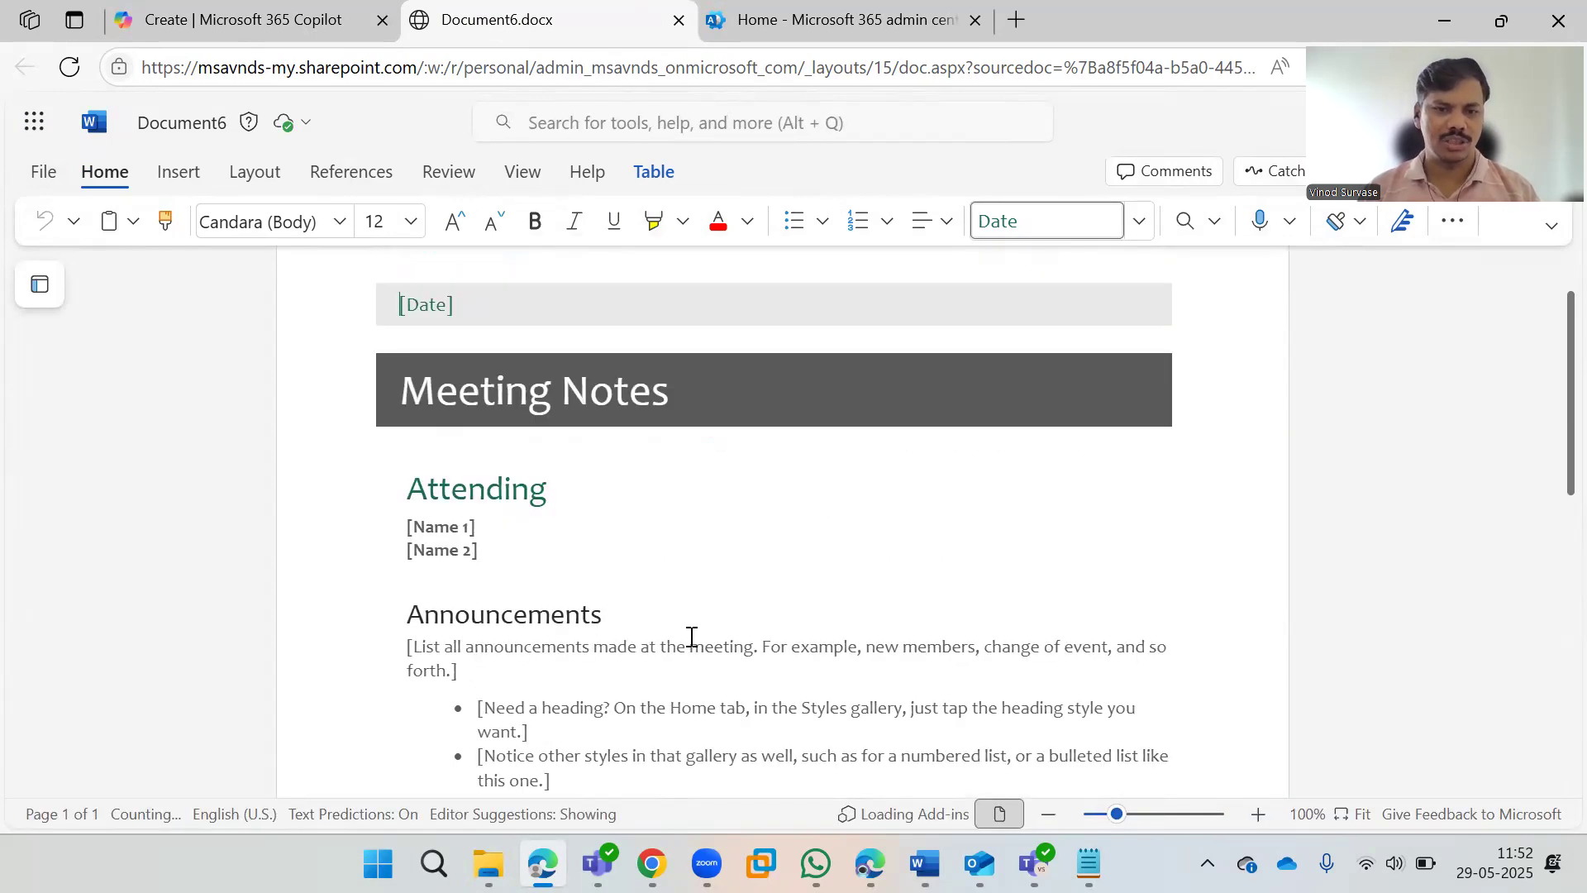
scroll(688, 630, "down", 6)
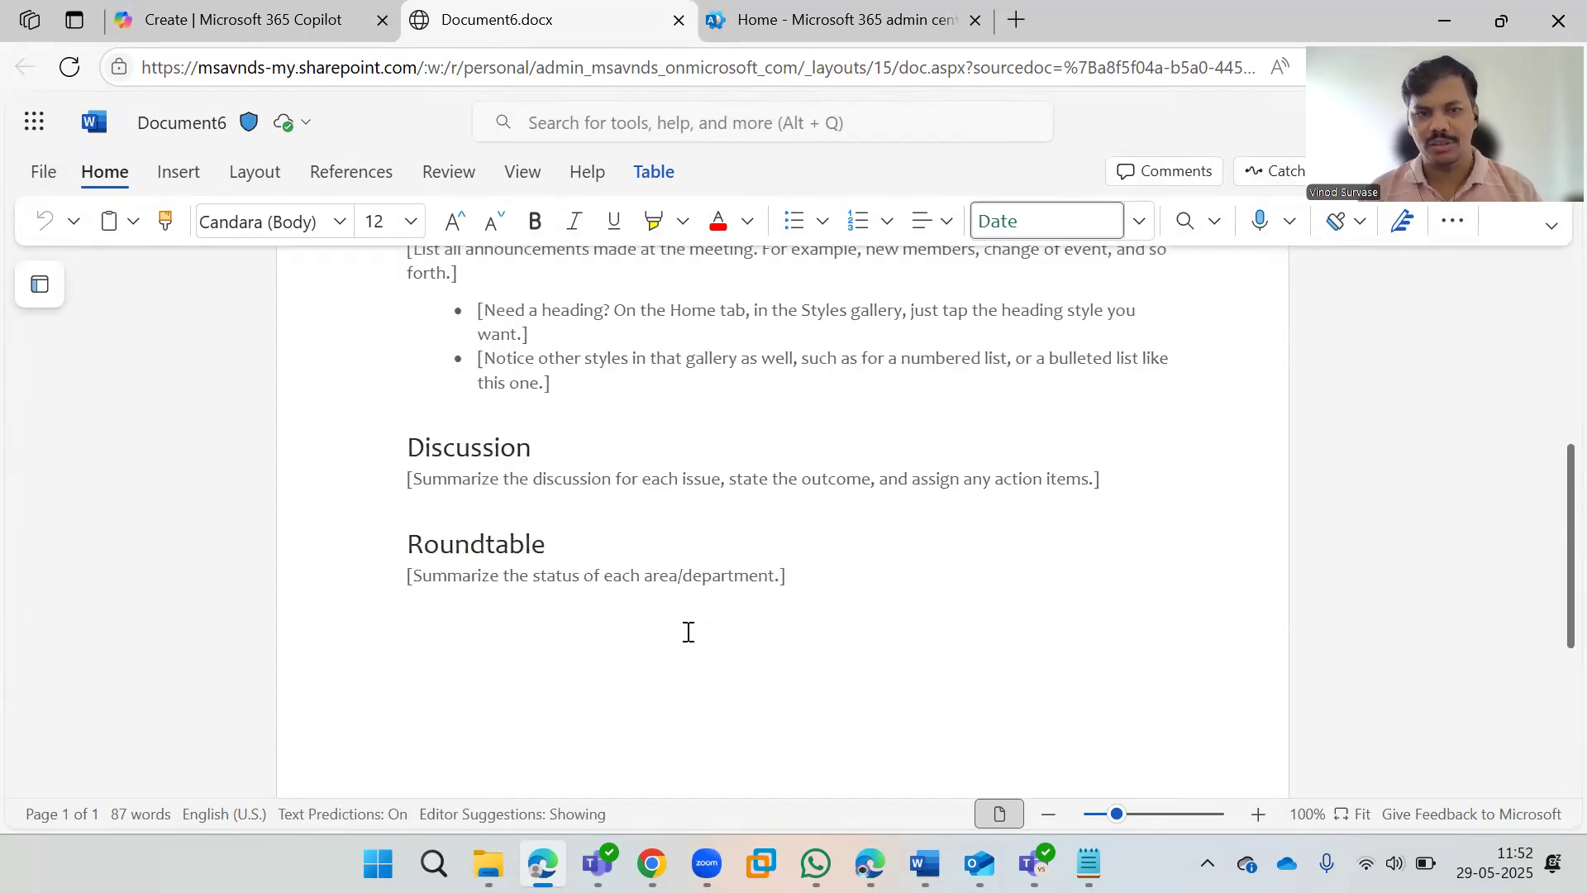
scroll(695, 630, "up", 4)
scroll(696, 630, "down", 2)
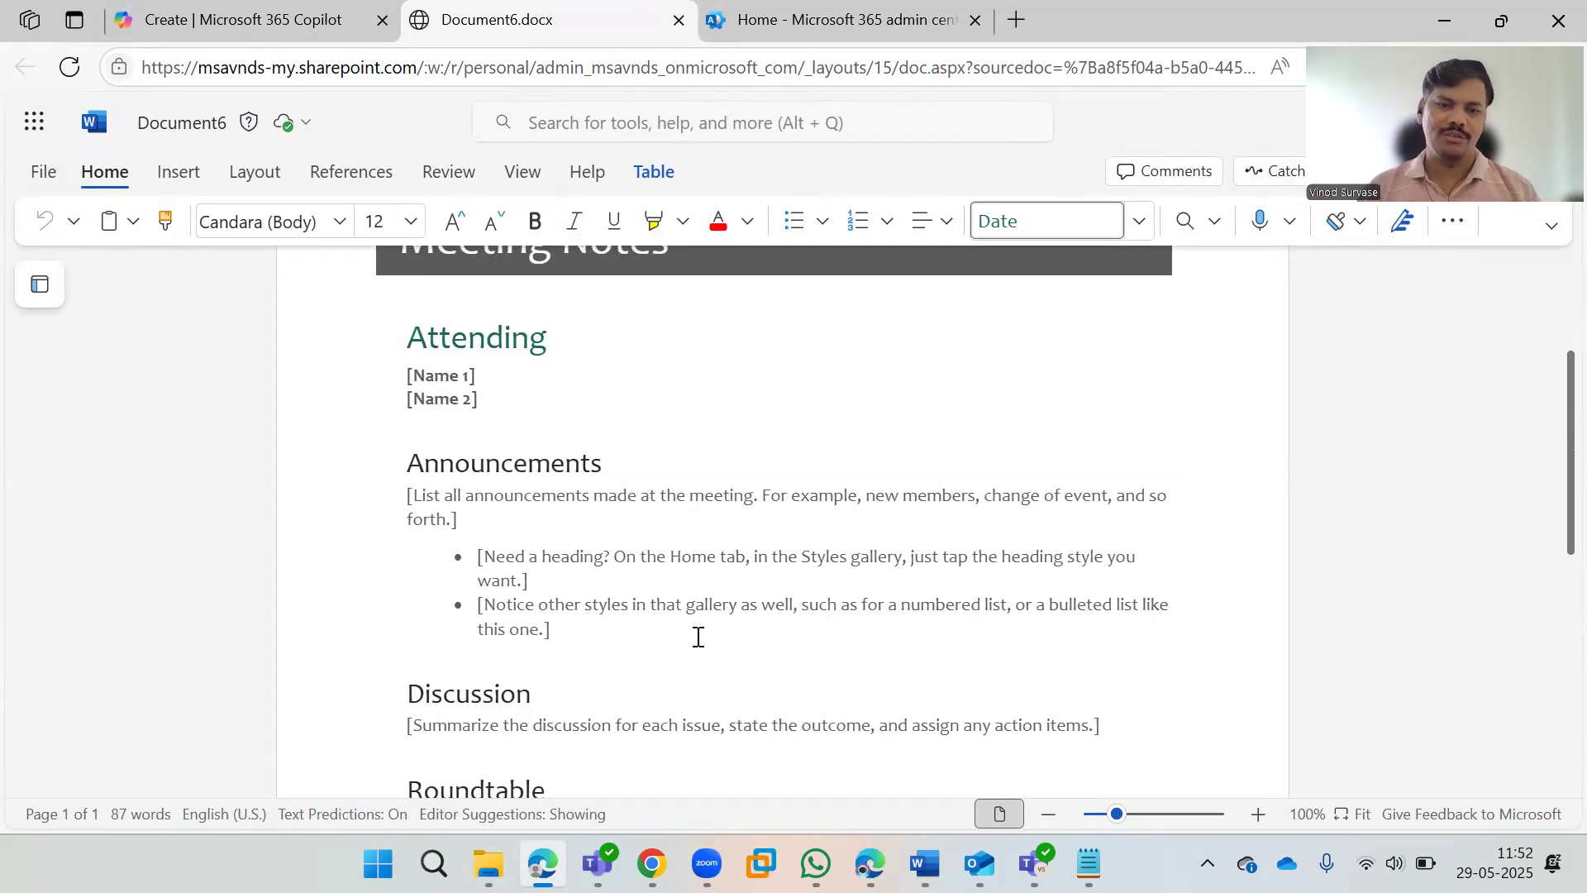
left_click(548, 565)
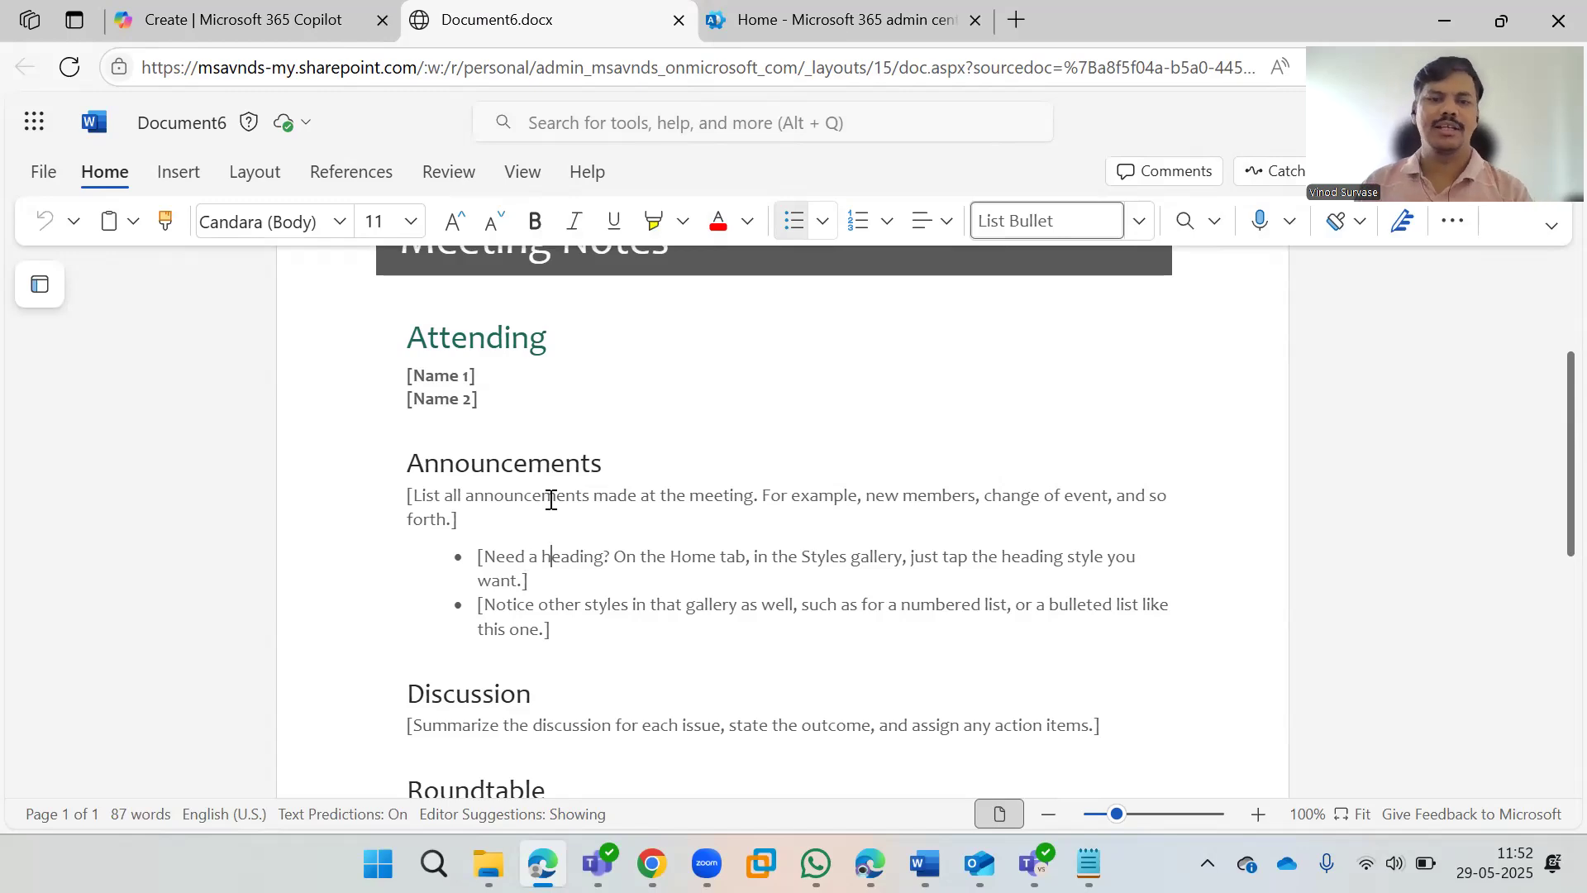
scroll(645, 559, "down", 2)
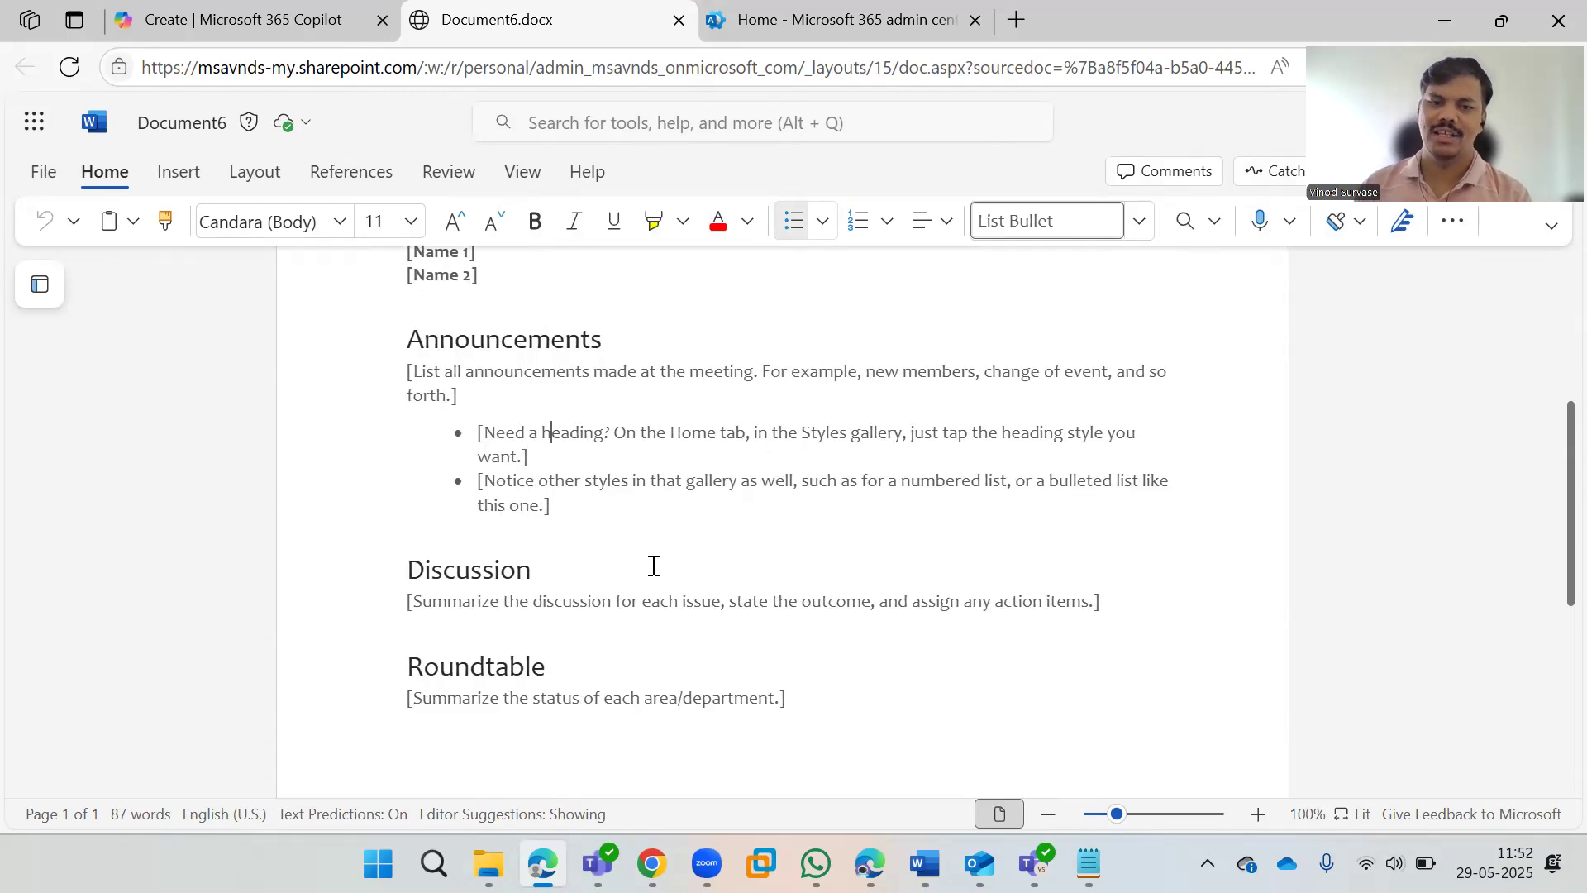
scroll(642, 563, "down", 2)
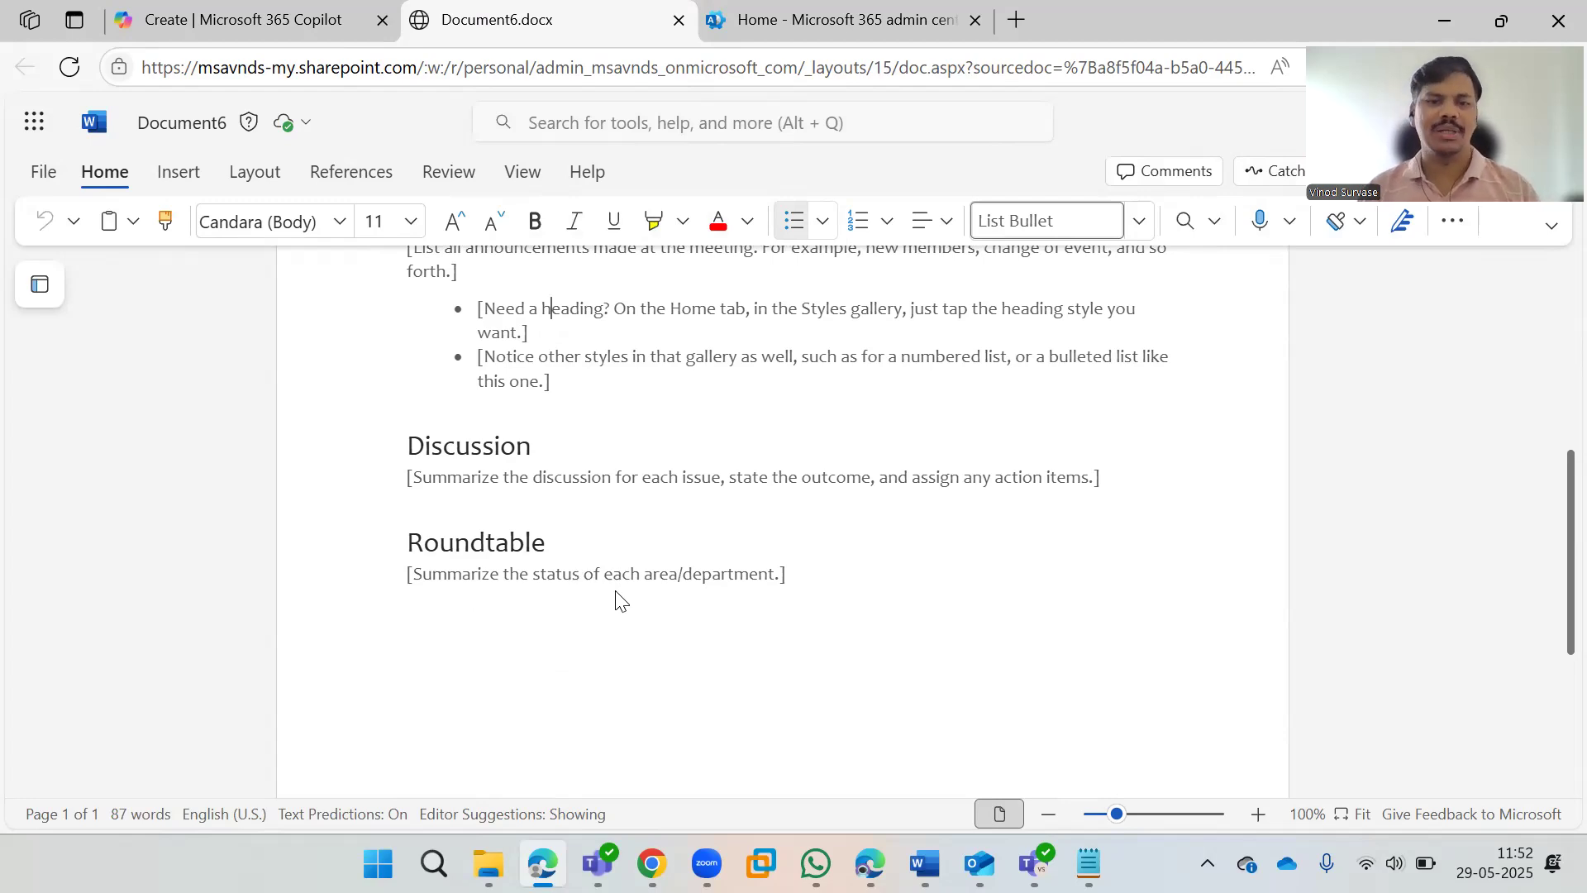
scroll(622, 602, "down", 4)
scroll(628, 603, "up", 12)
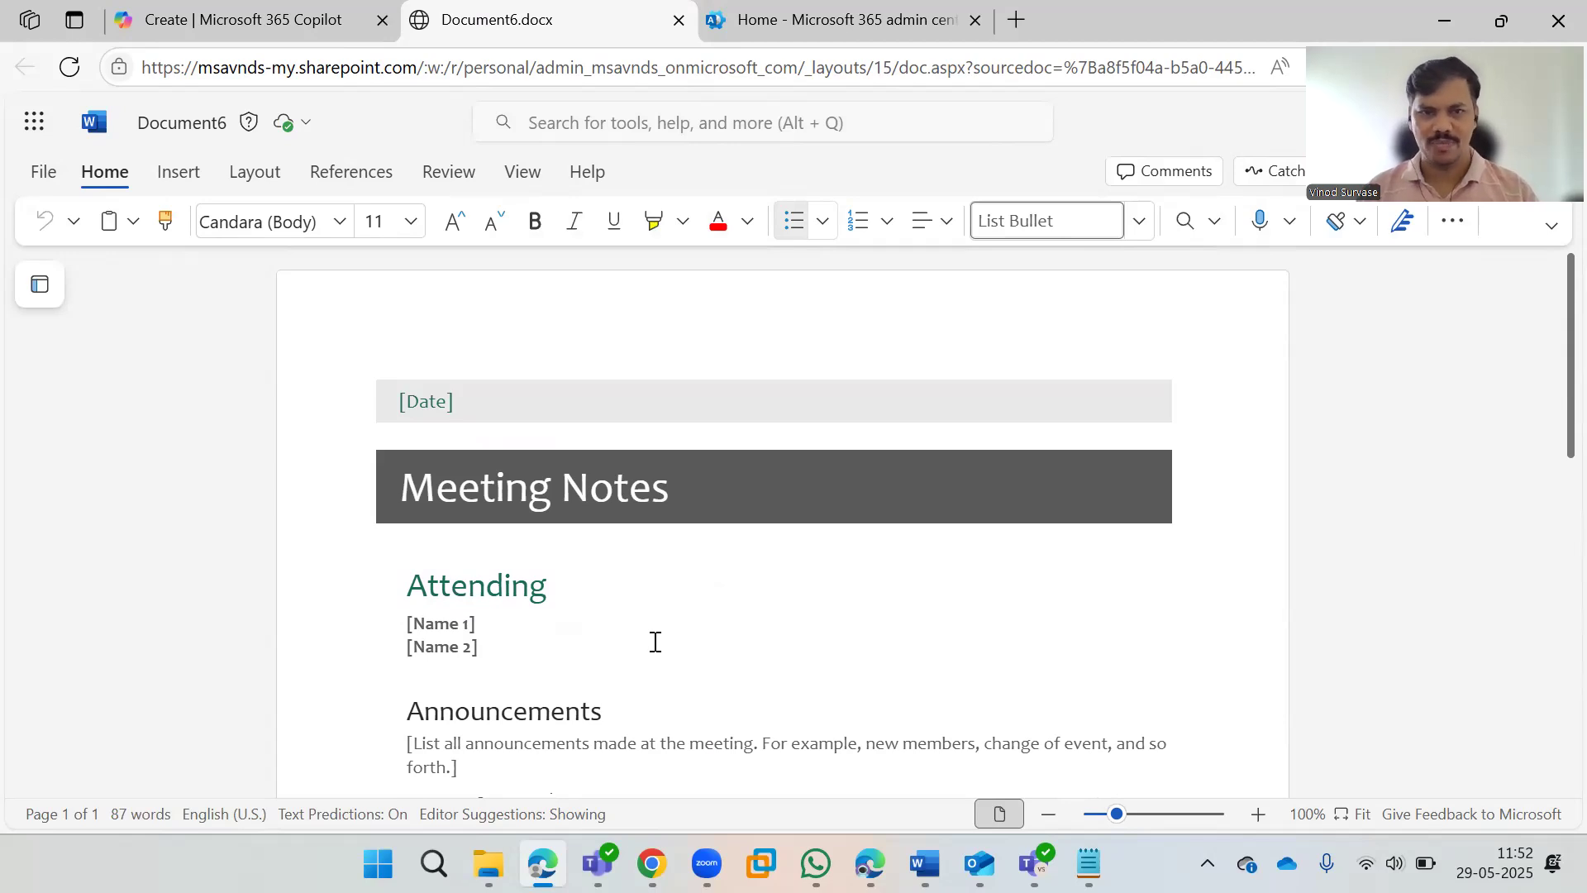
left_click(655, 642)
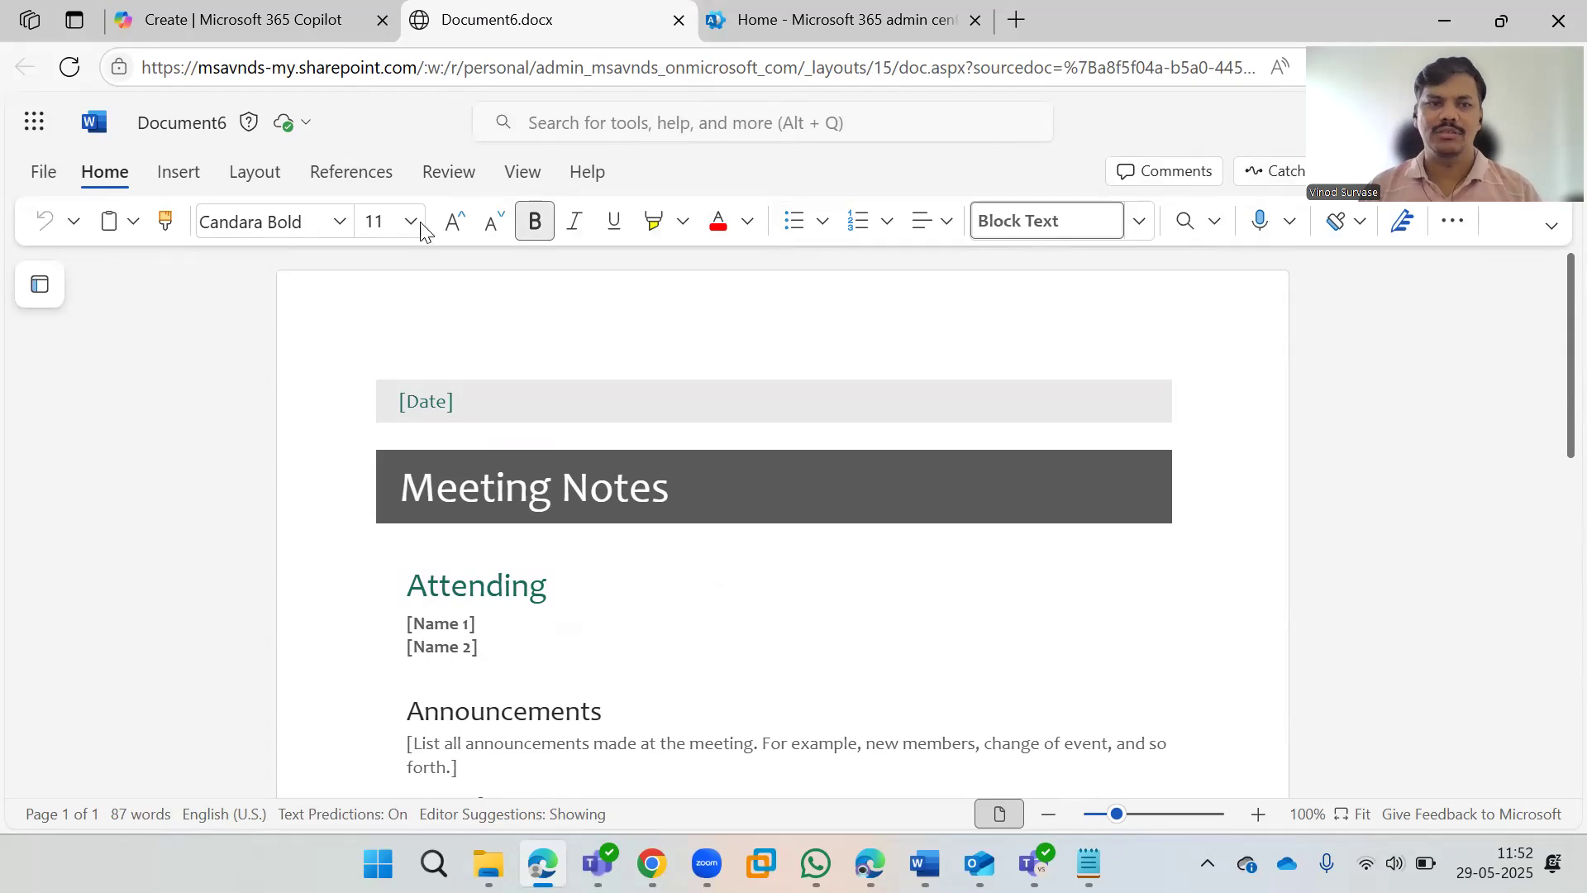
Step: Create a Word document from the Invoice [0000] template with the red table header and look through its full layout
left_click(228, 22)
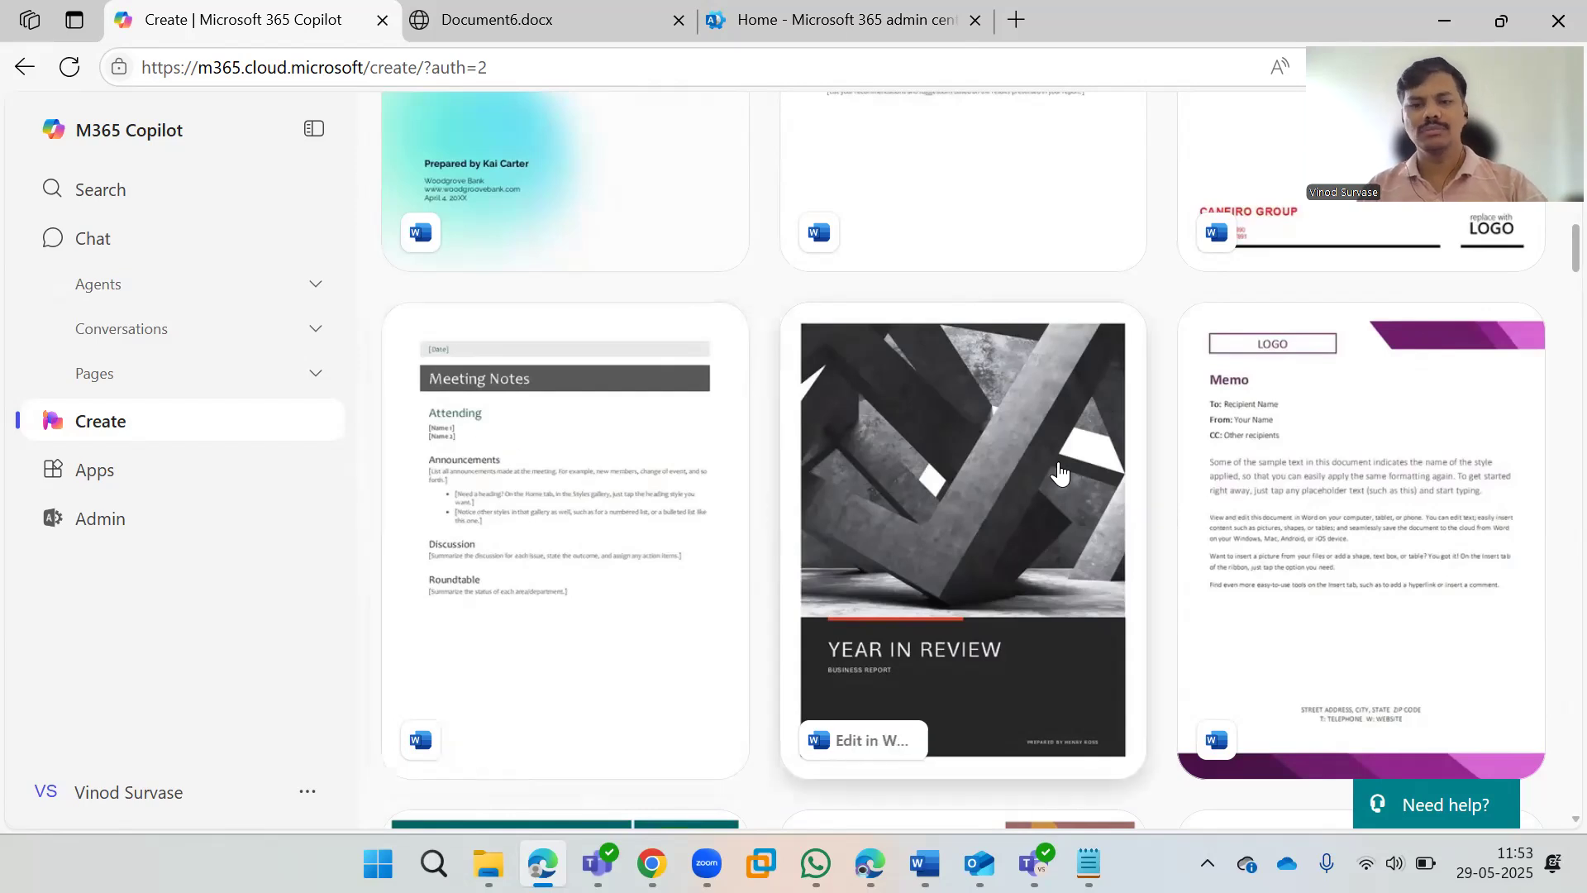
scroll(1025, 492, "down", 4)
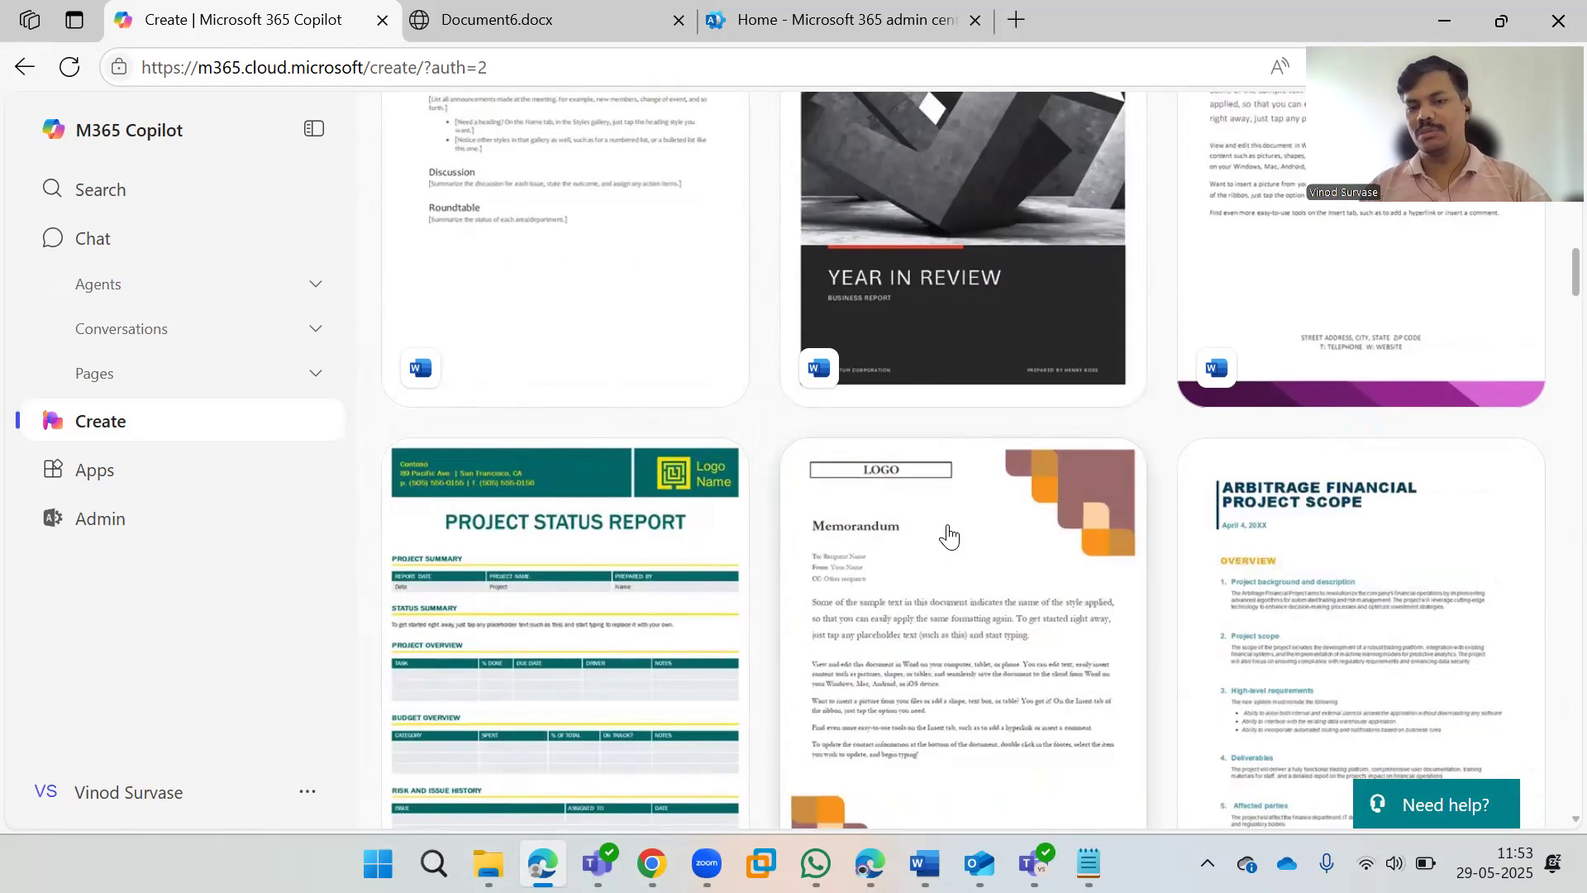
scroll(951, 554, "down", 5)
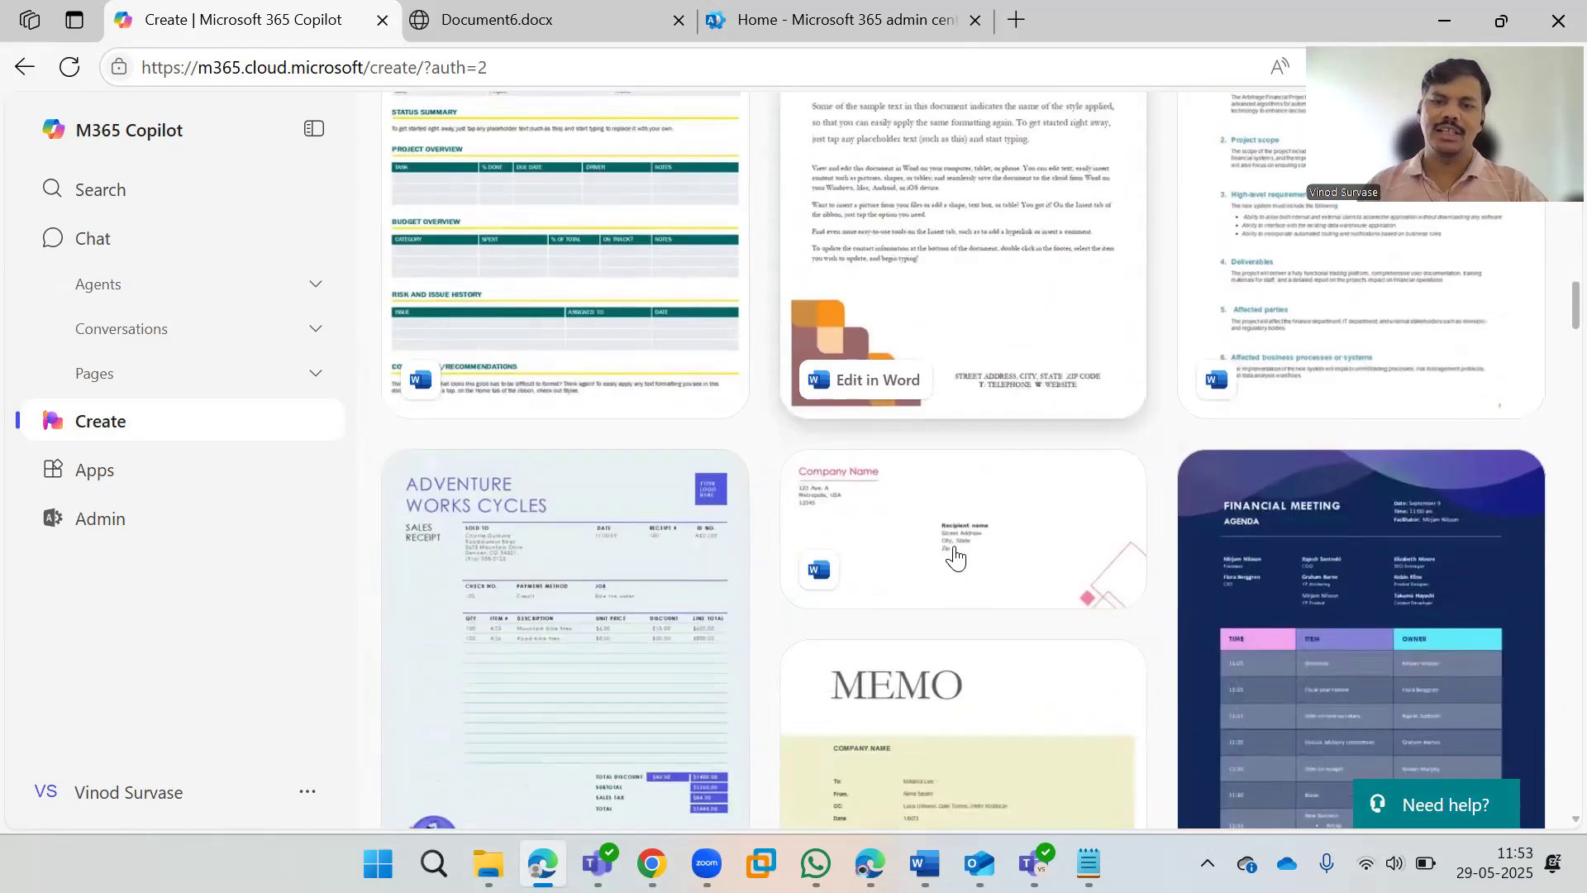
scroll(955, 558, "down", 5)
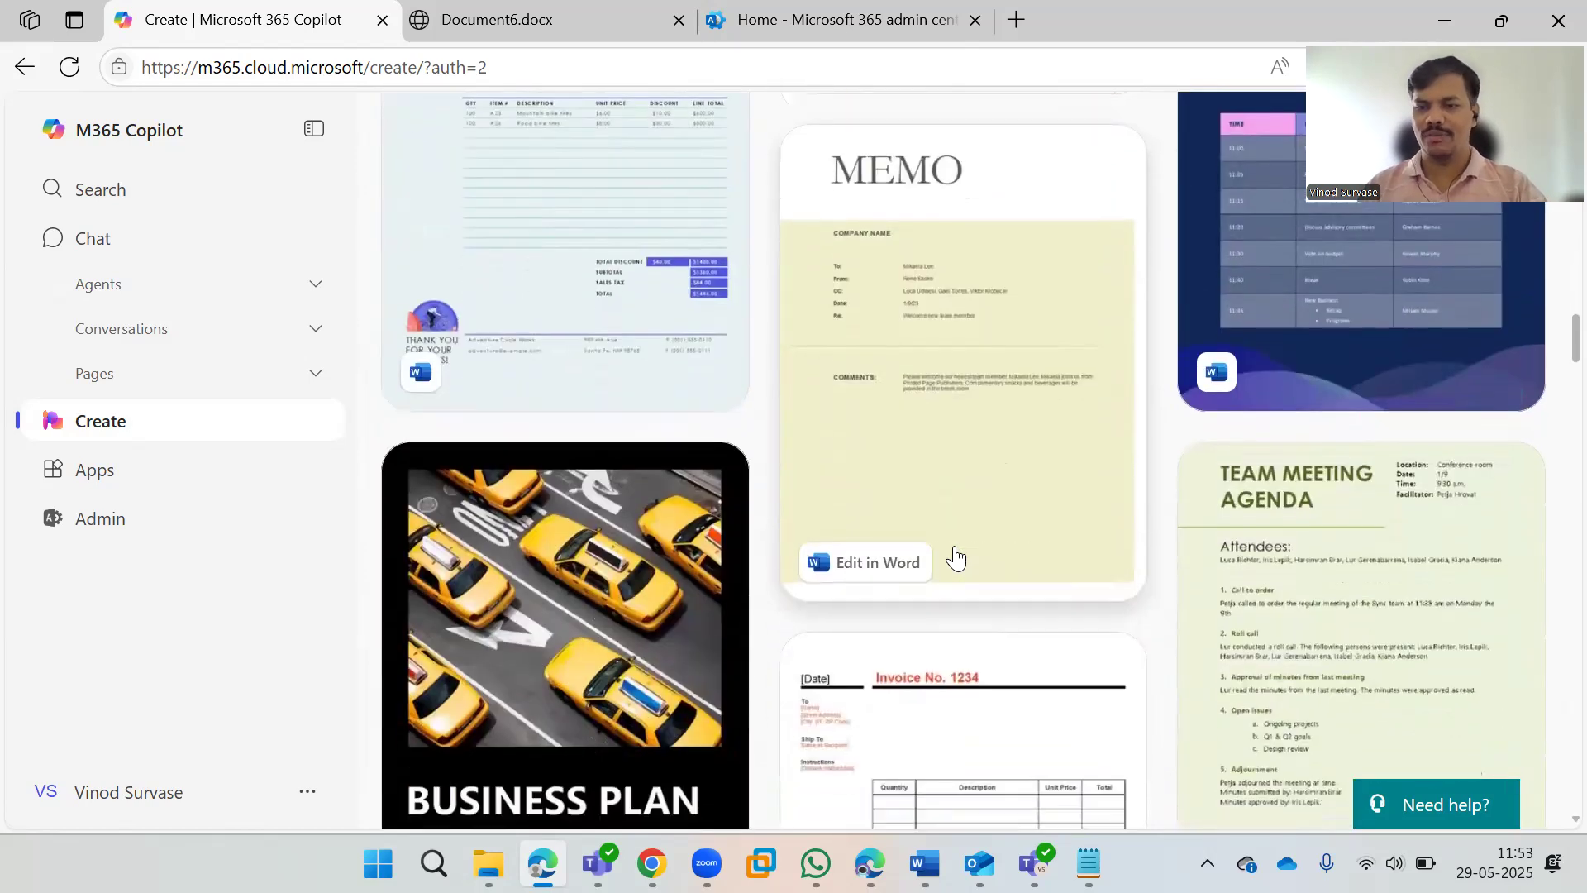
scroll(955, 558, "down", 10)
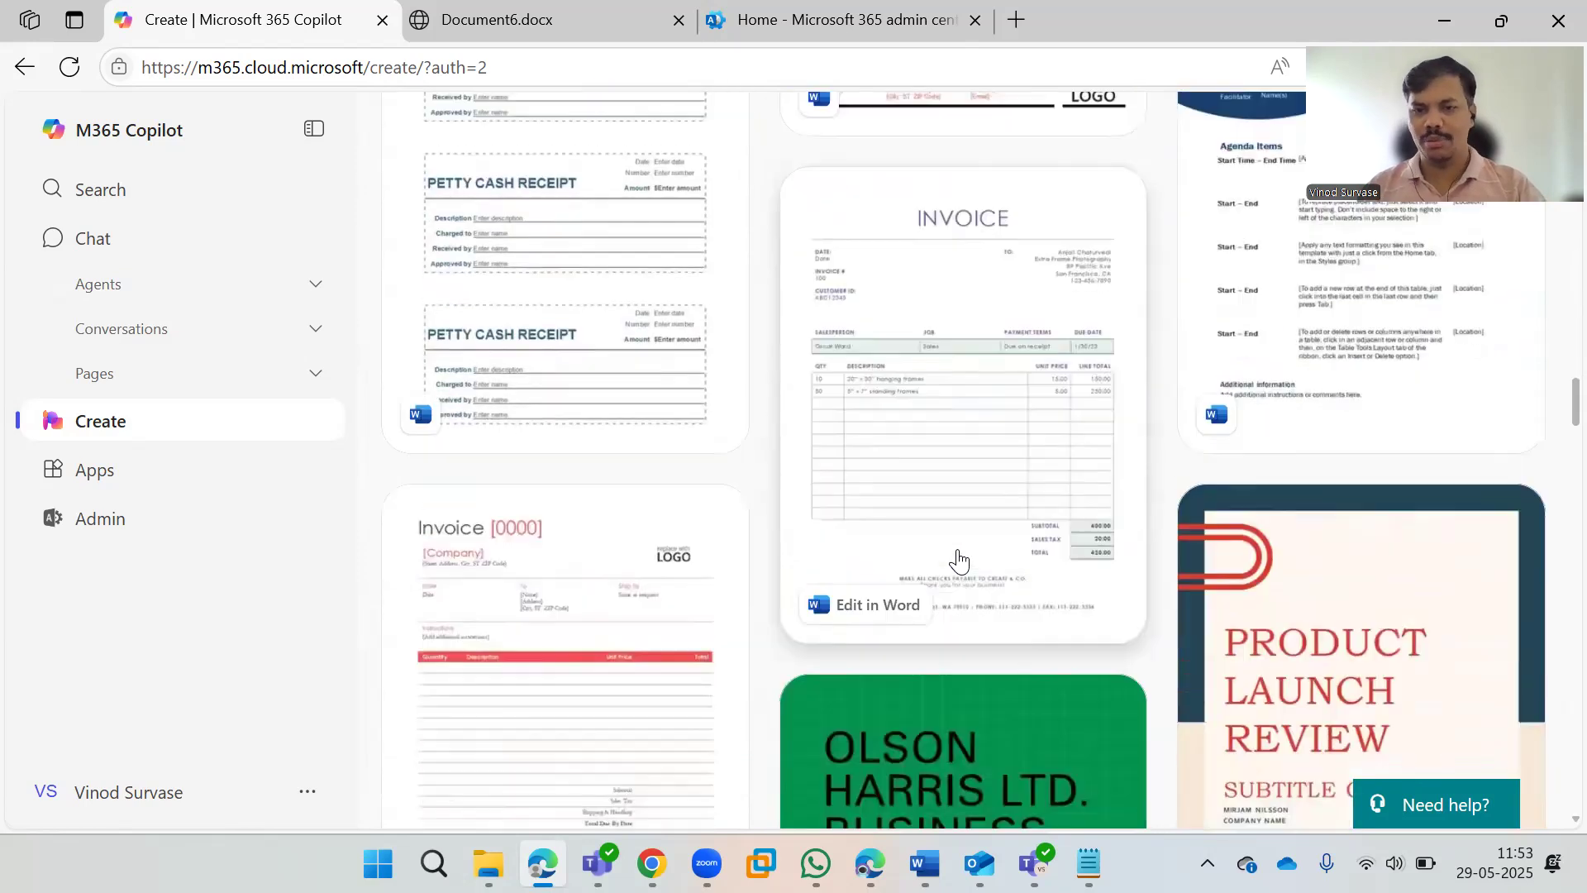
scroll(963, 554, "down", 3)
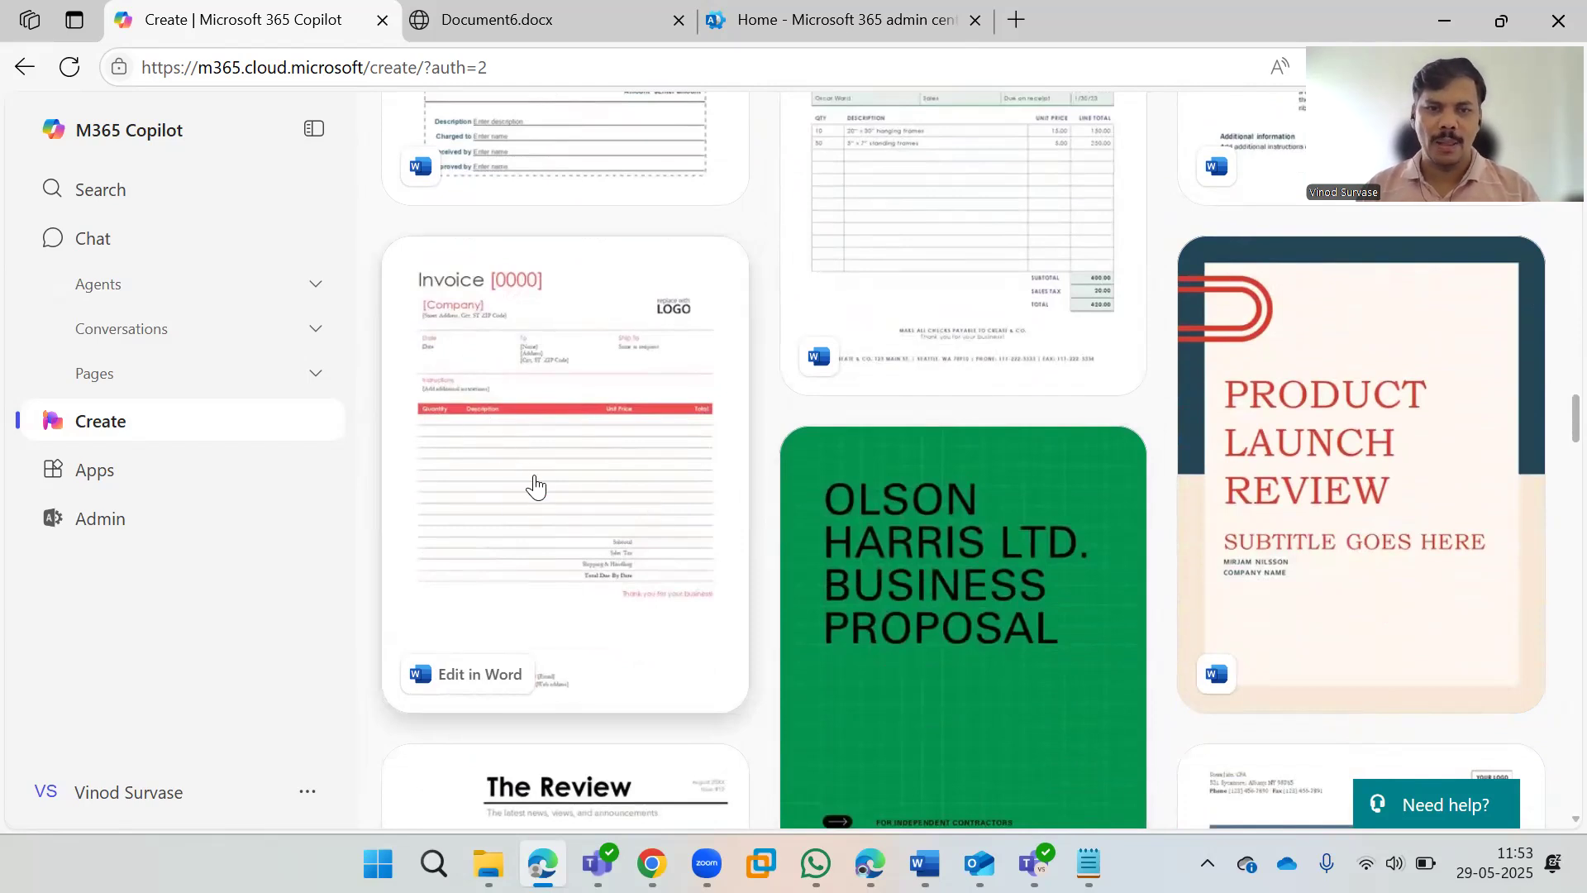
left_click(649, 467)
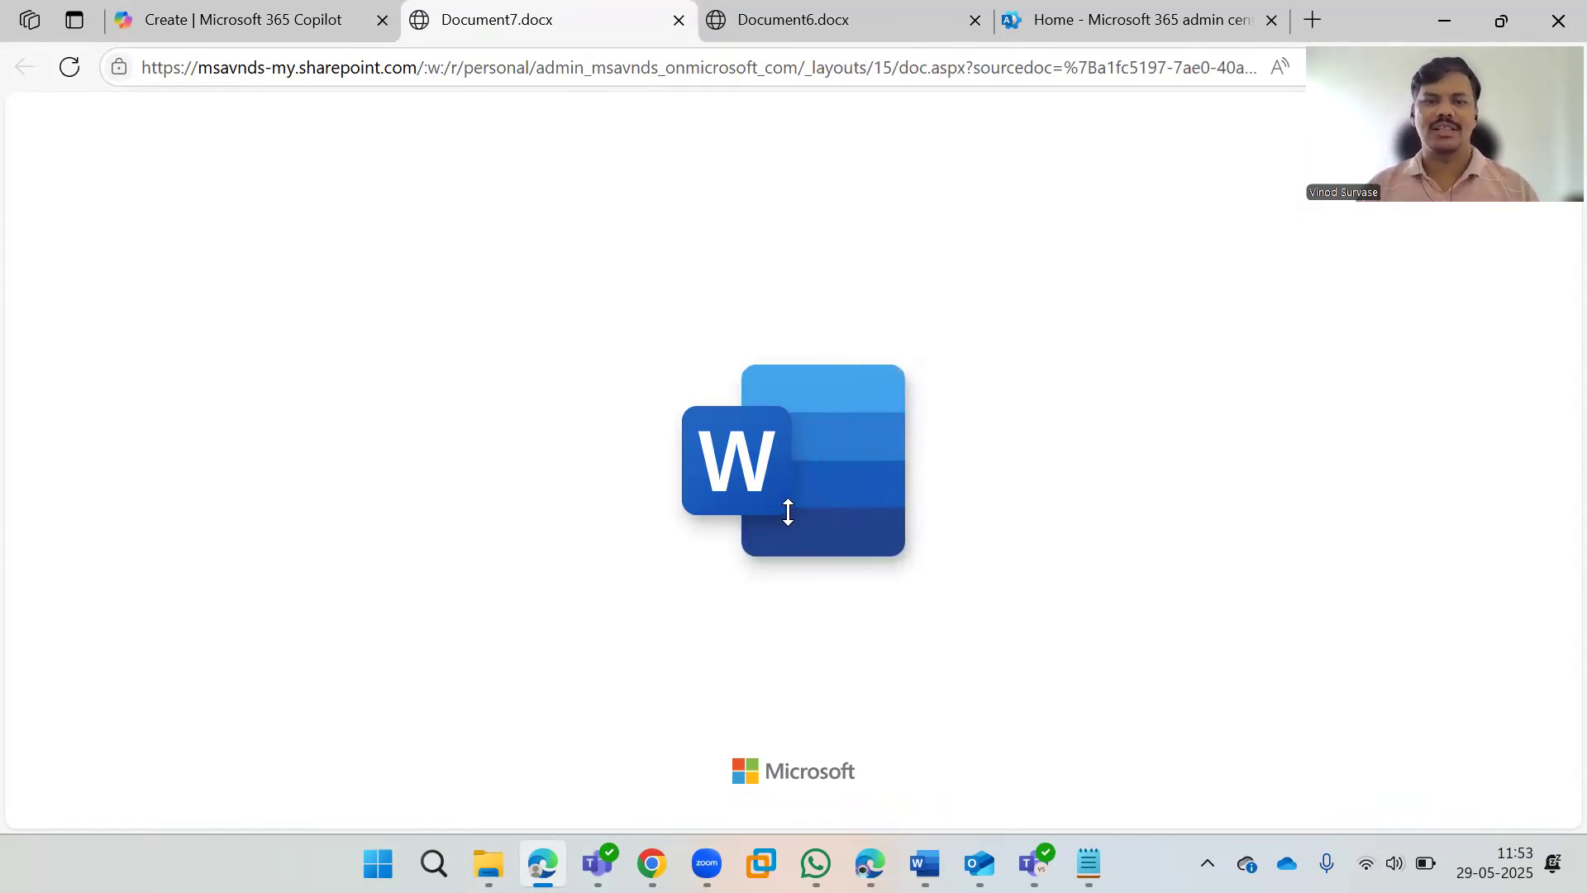
scroll(846, 447, "down", 3)
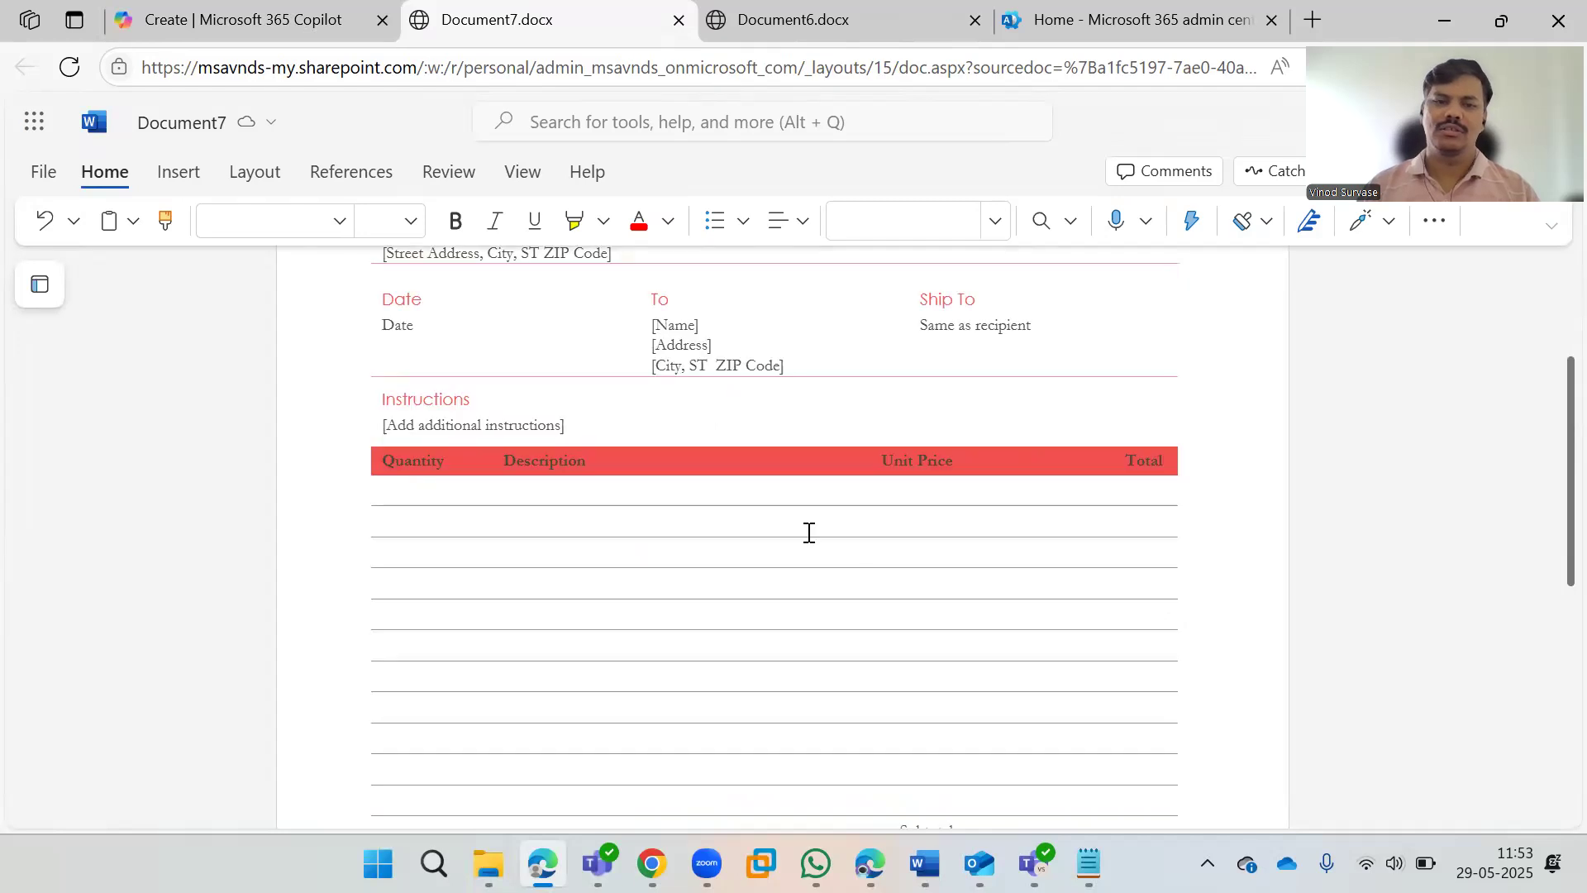
scroll(891, 598, "down", 6)
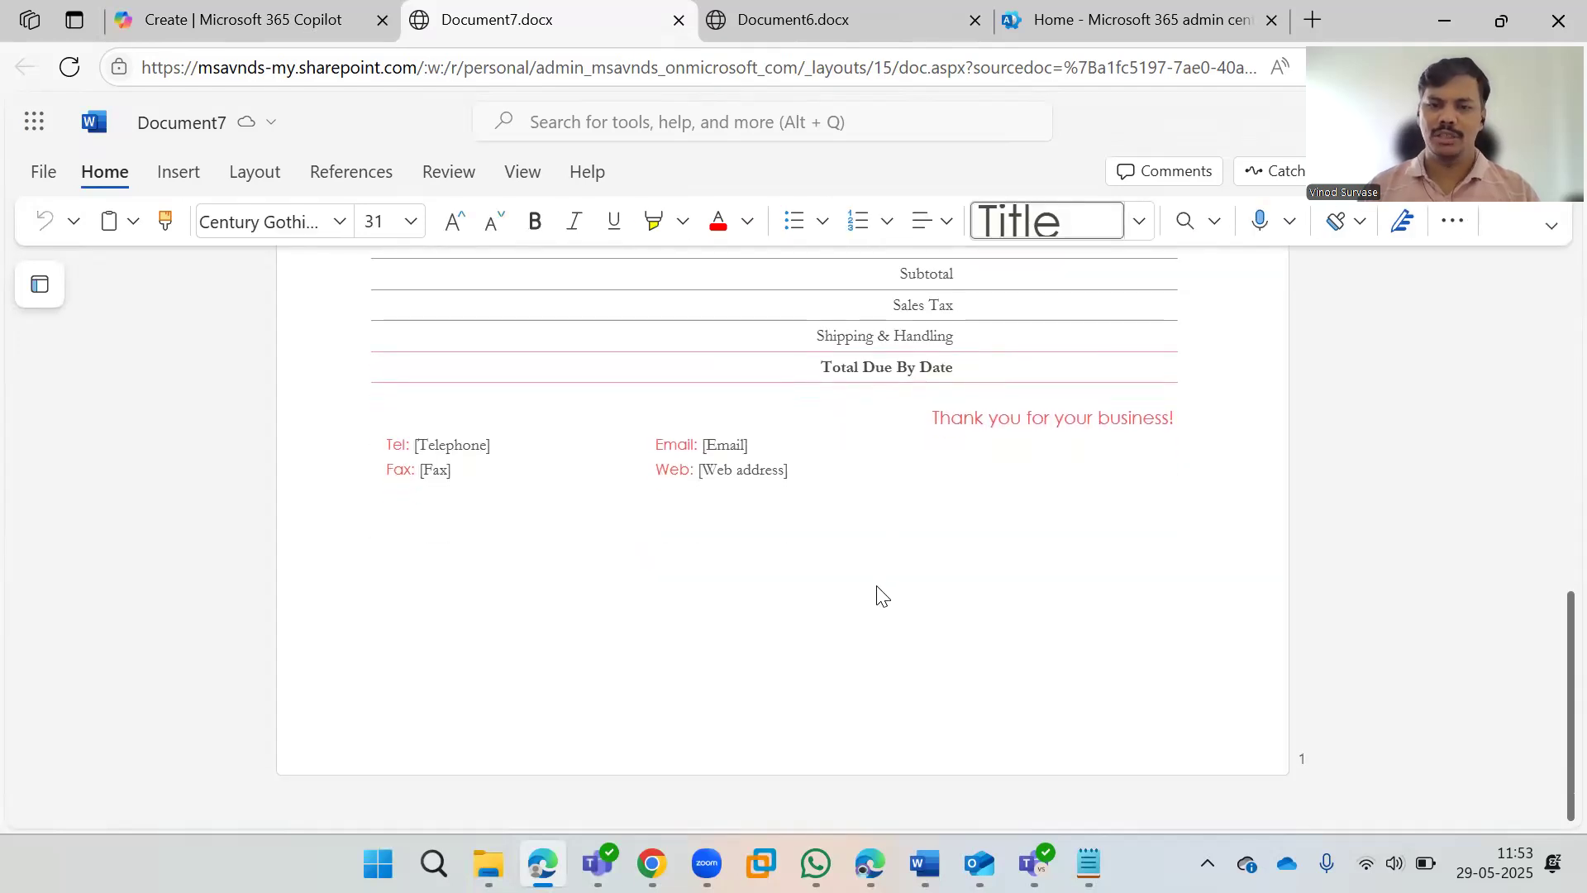
scroll(896, 617, "up", 8)
scroll(899, 609, "up", 3)
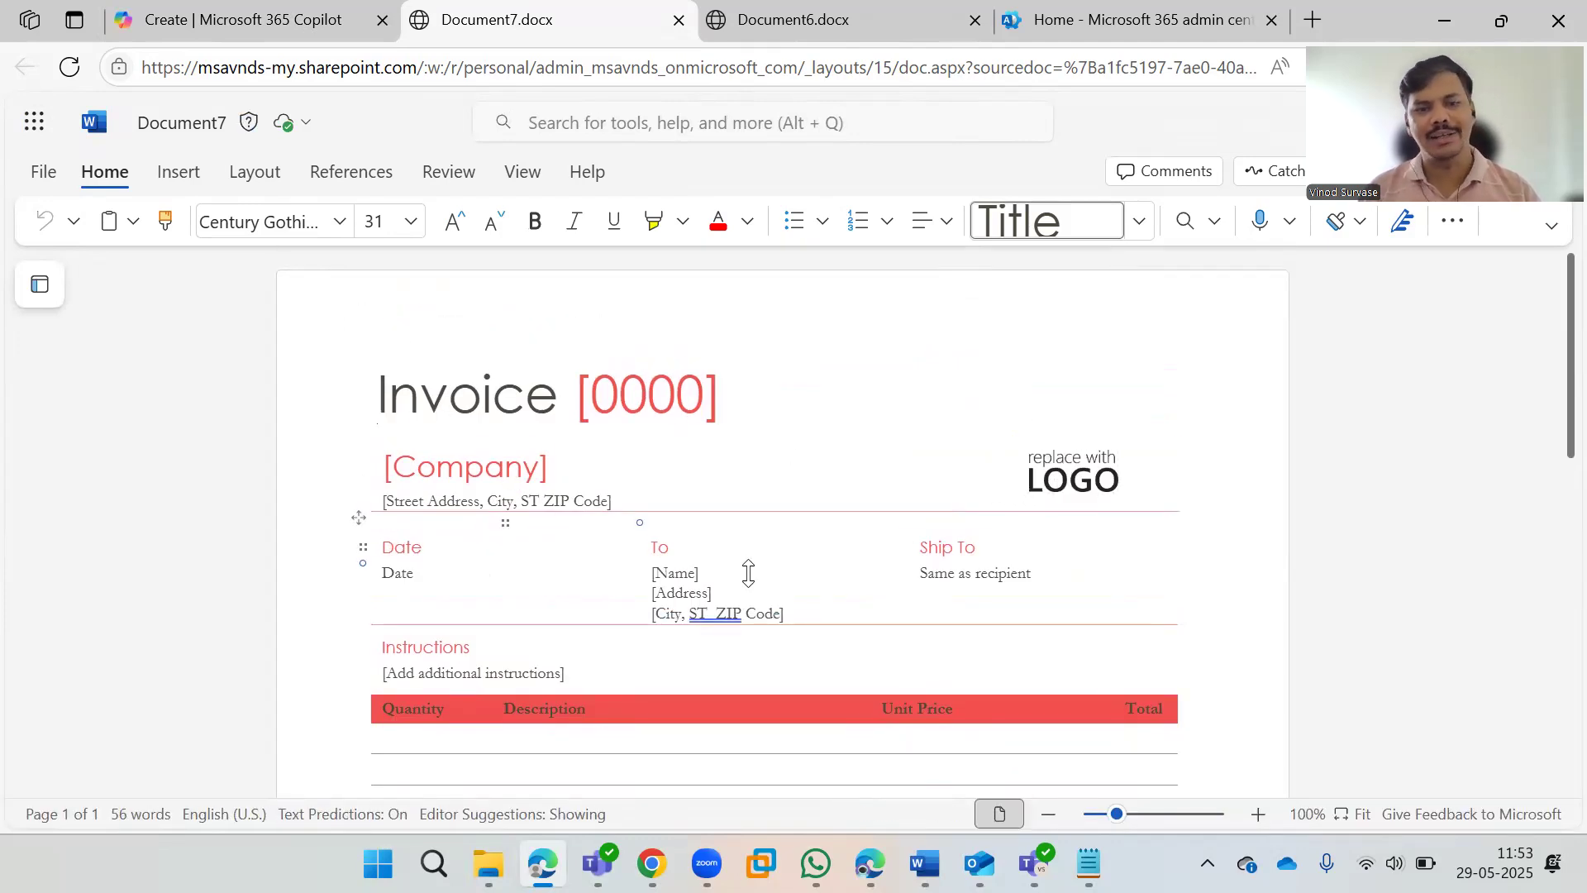
scroll(866, 592, "down", 10)
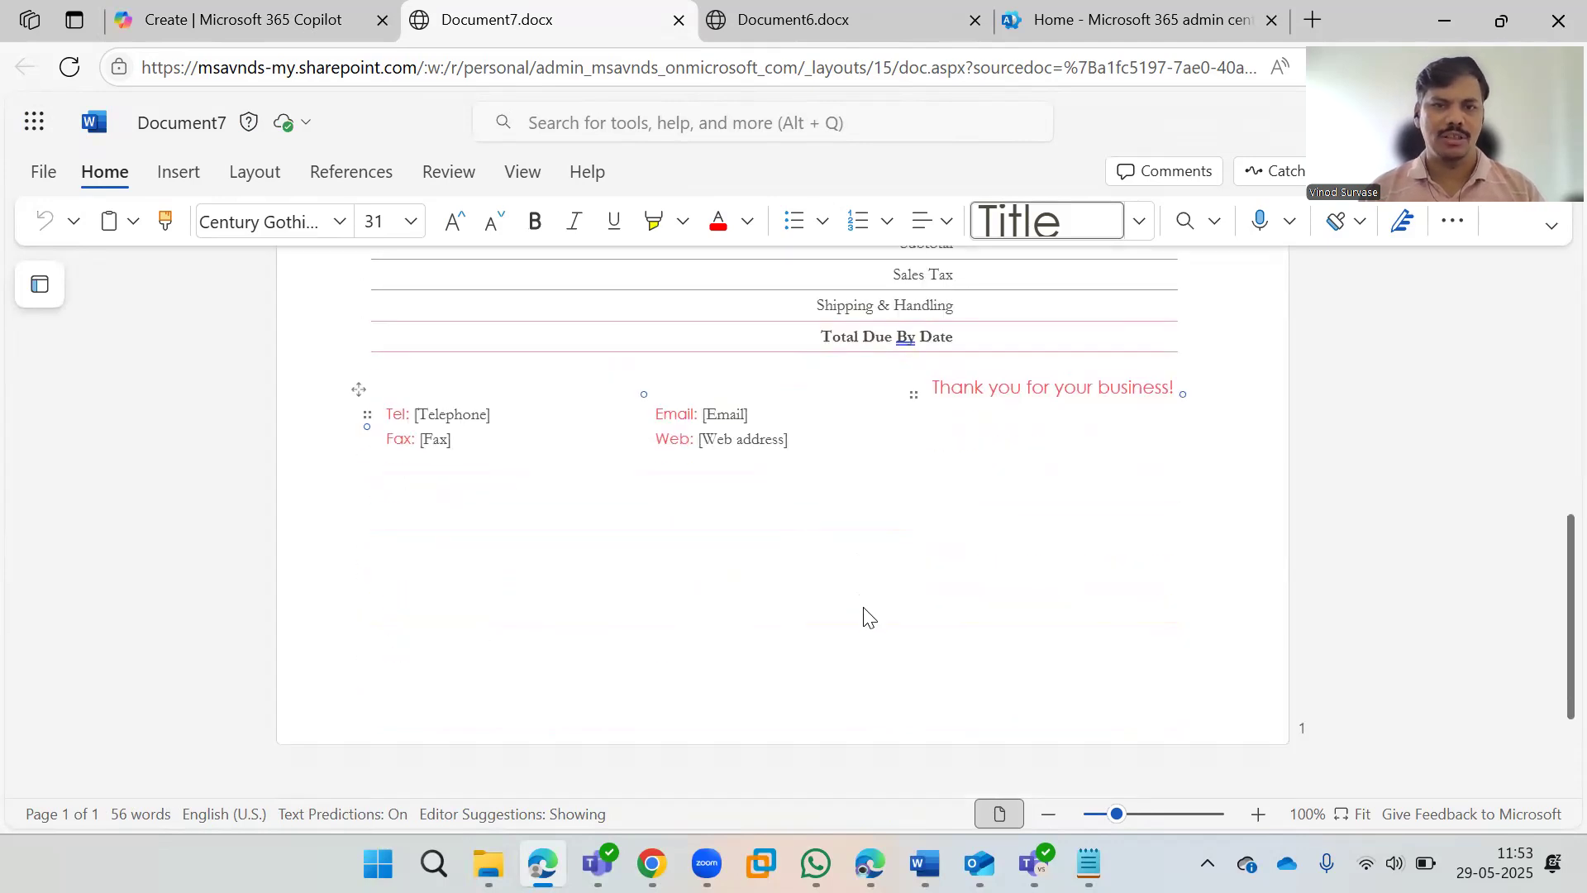
Step: Return to the Copilot Create page and show the templates for creating a presentation
left_click(264, 12)
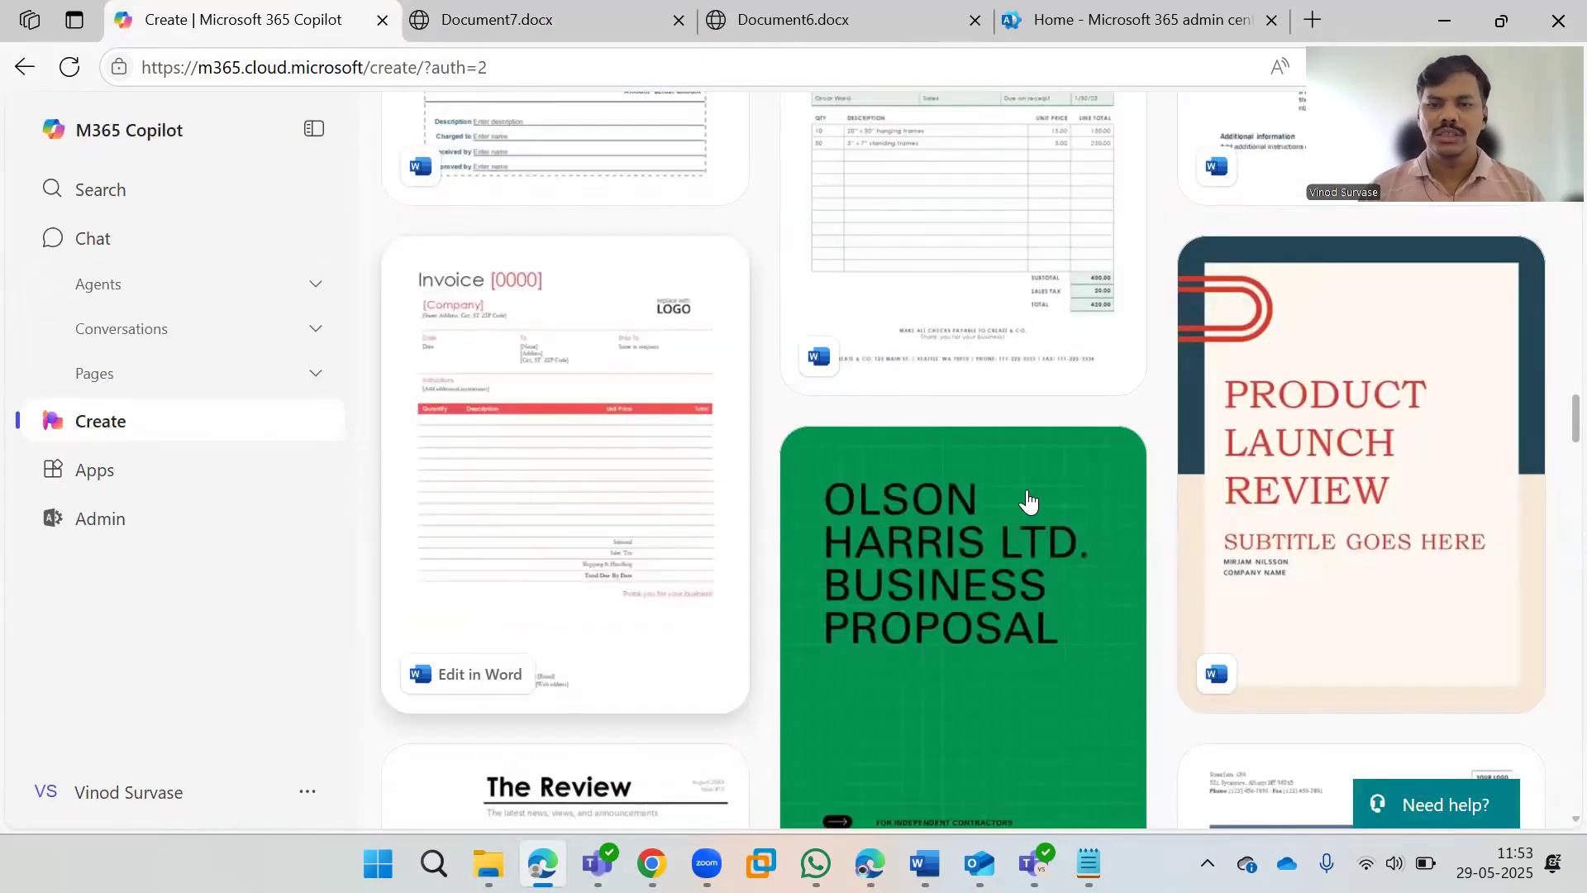
scroll(1027, 521, "up", 10)
scroll(1026, 521, "up", 5)
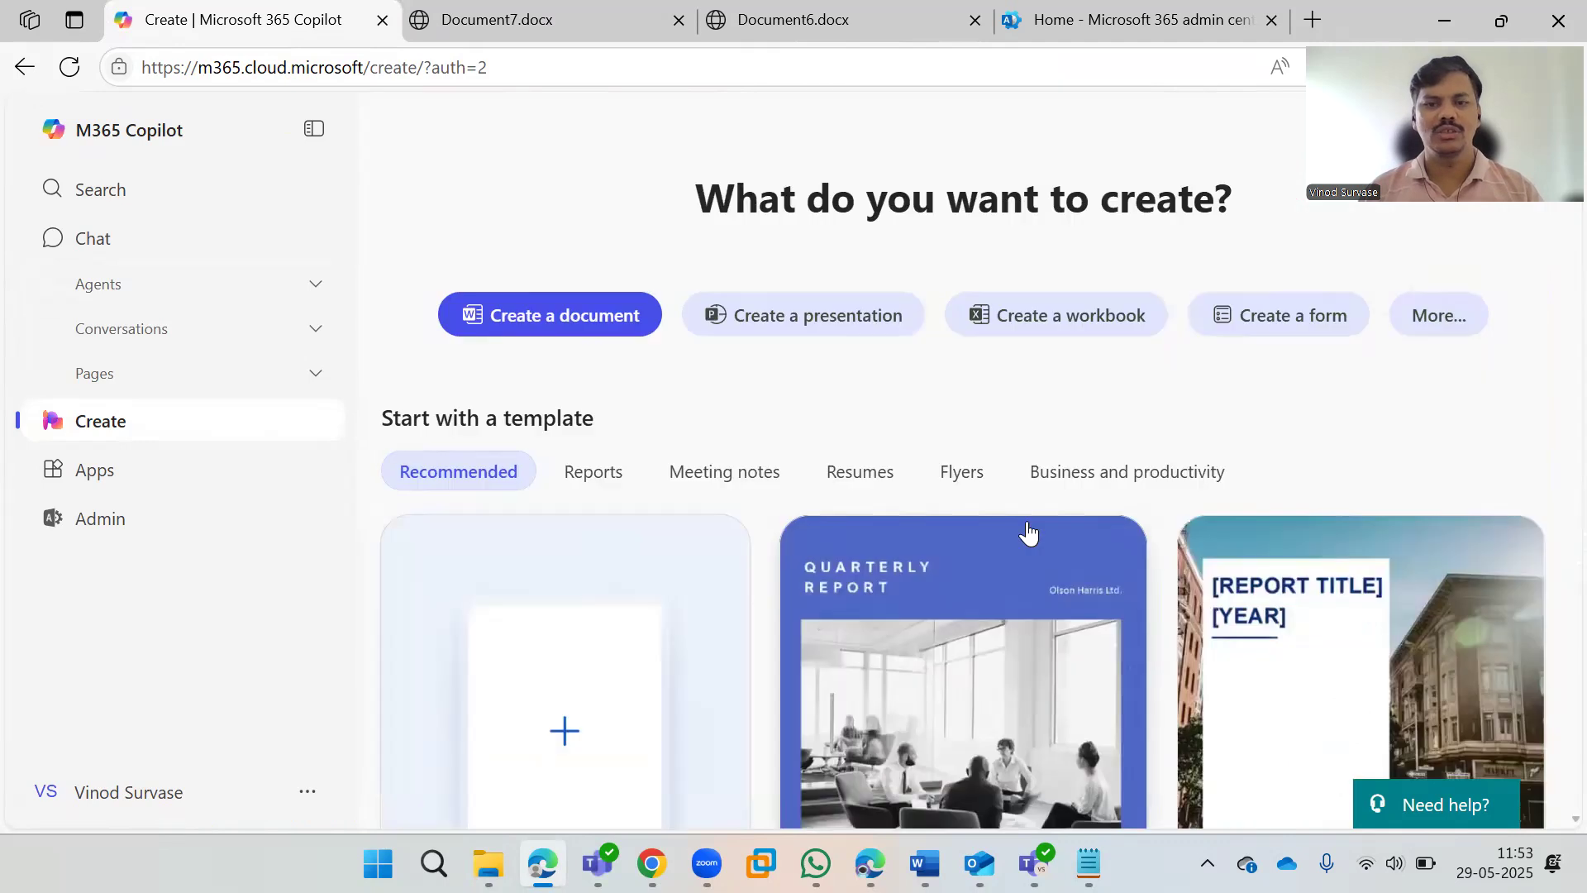
left_click(808, 335)
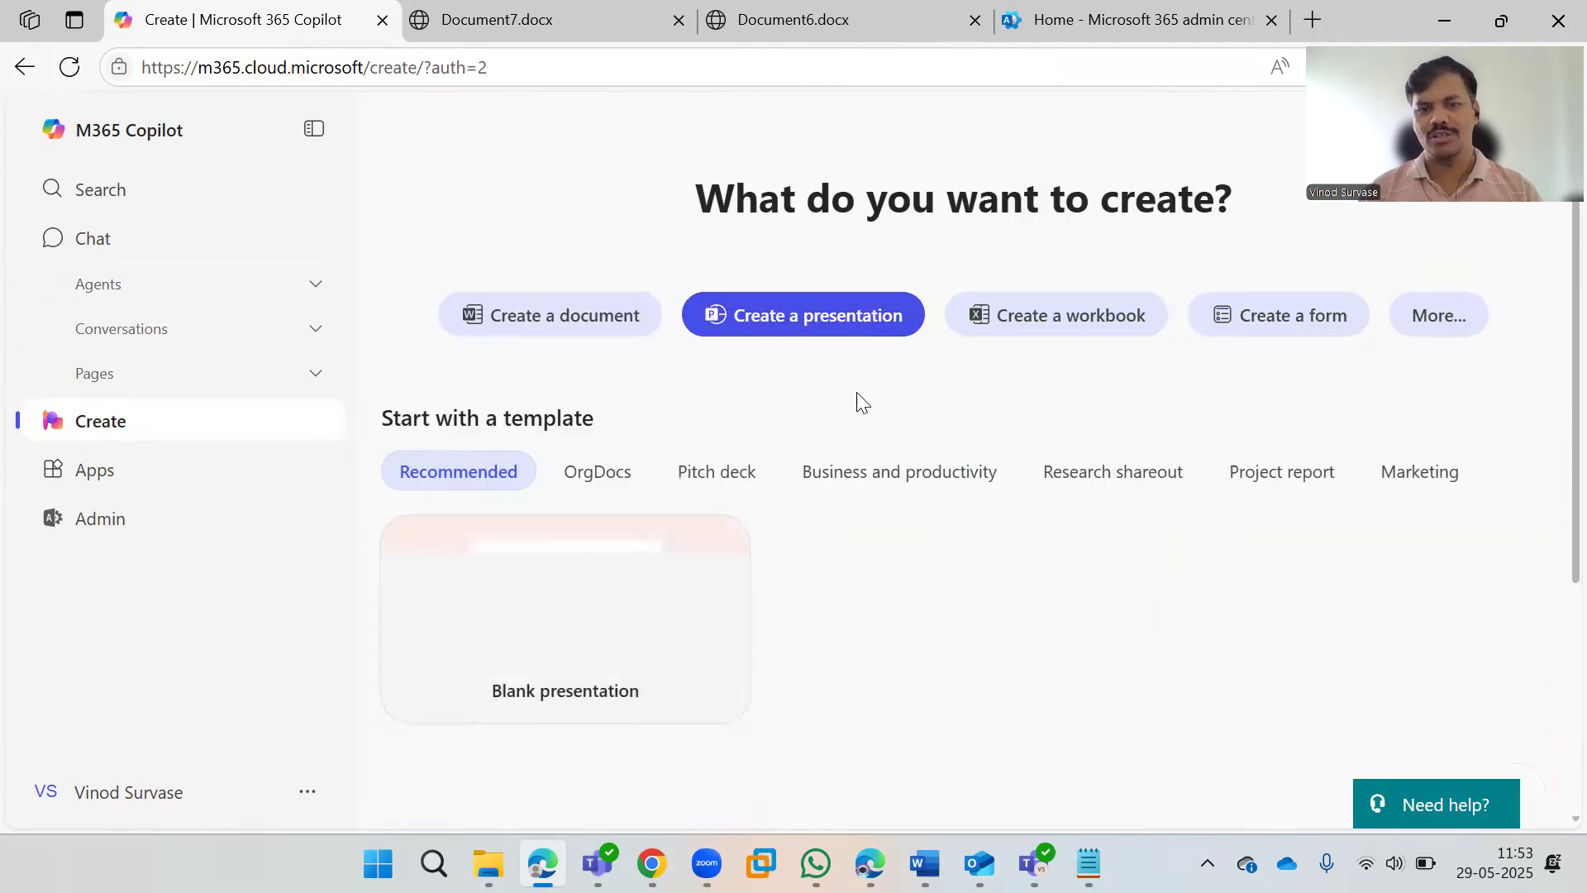
Step: Look through the recommended presentation templates, including pitch decks, timelines, organization charts, certificates and marketing plans
mouse_move(964, 601)
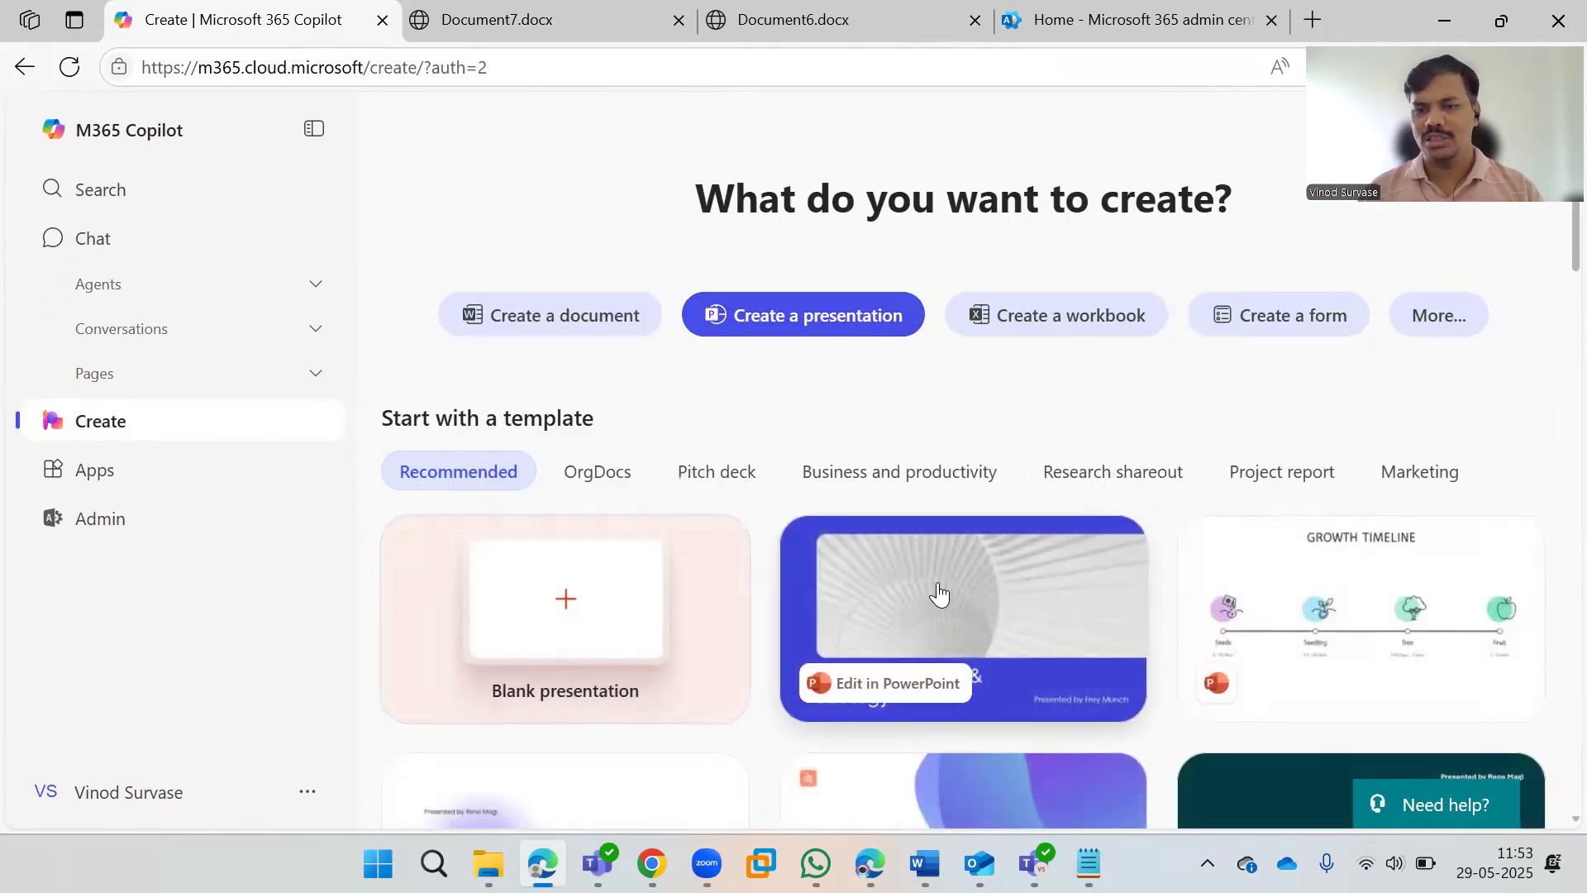
scroll(1132, 612, "down", 1)
scroll(1129, 601, "down", 10)
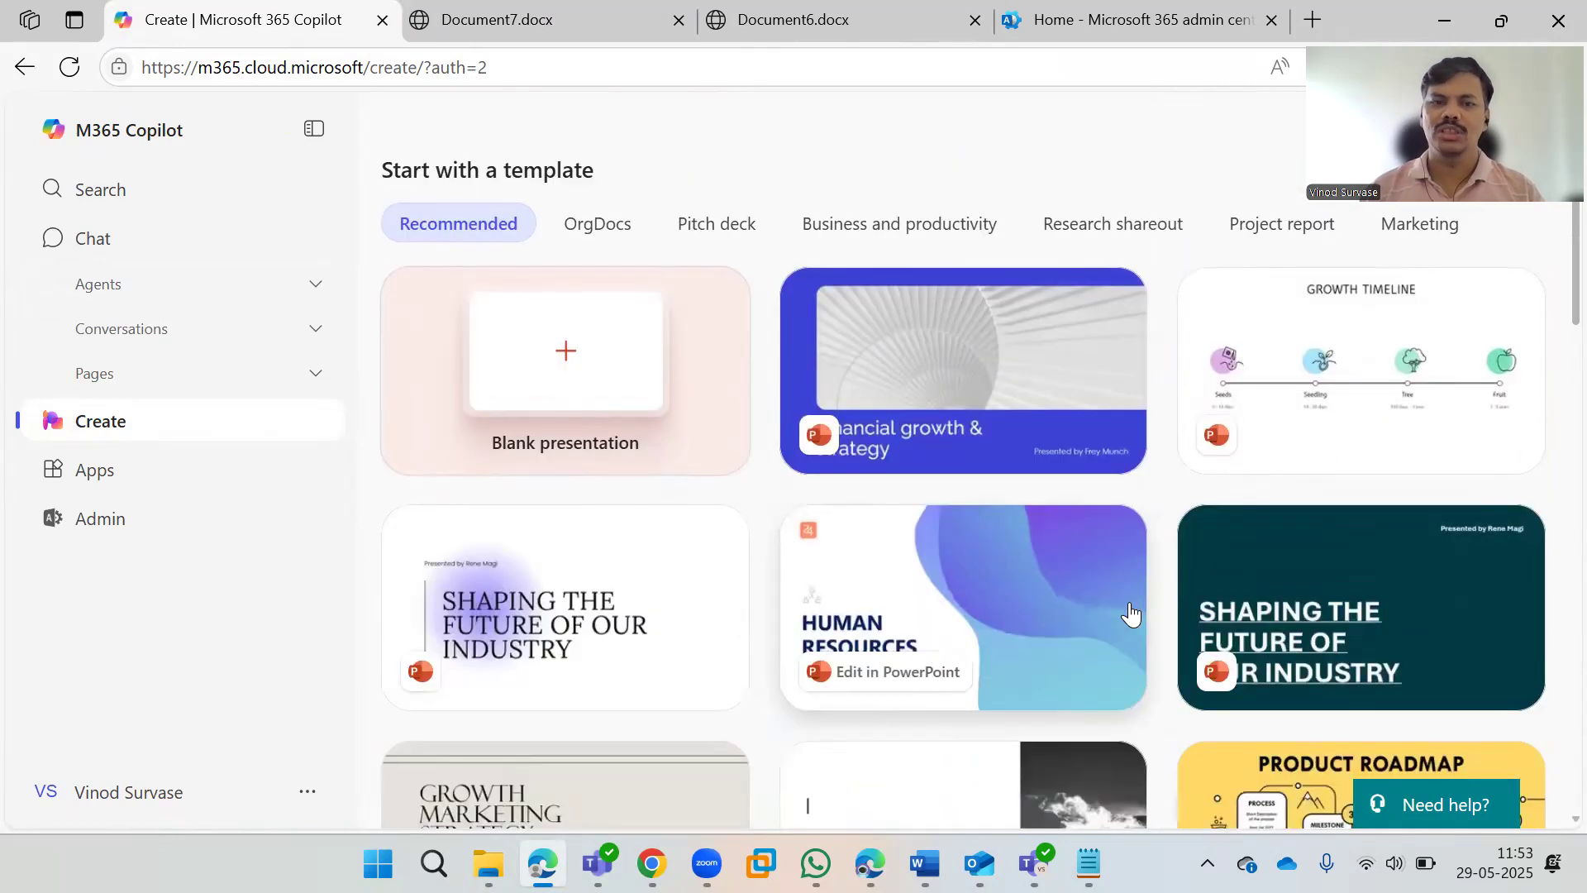
scroll(1118, 616, "down", 5)
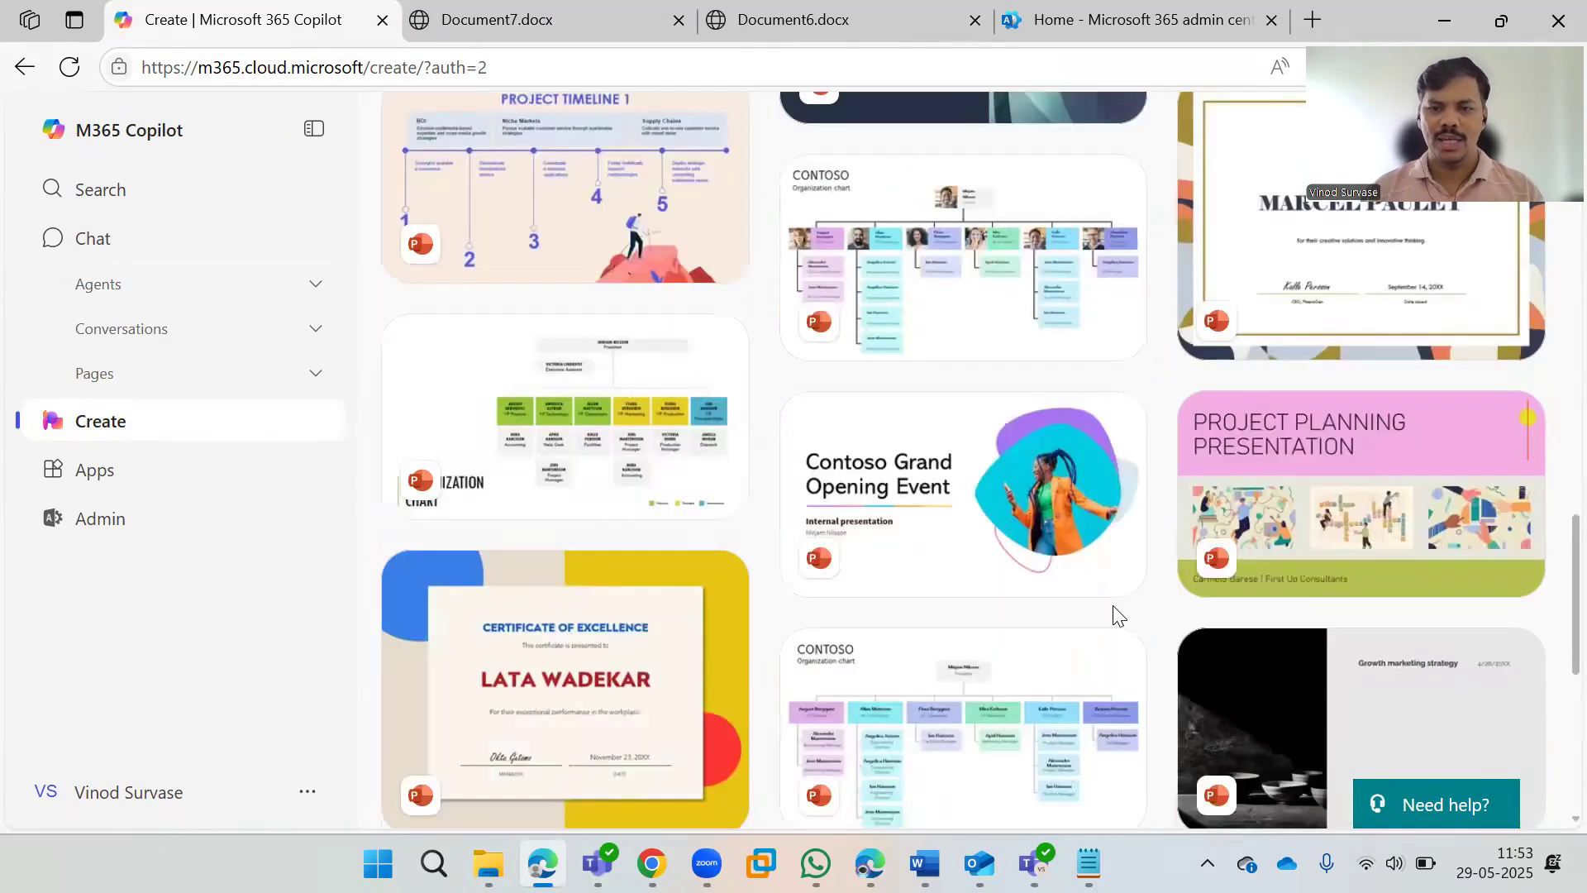
scroll(1099, 598, "down", 5)
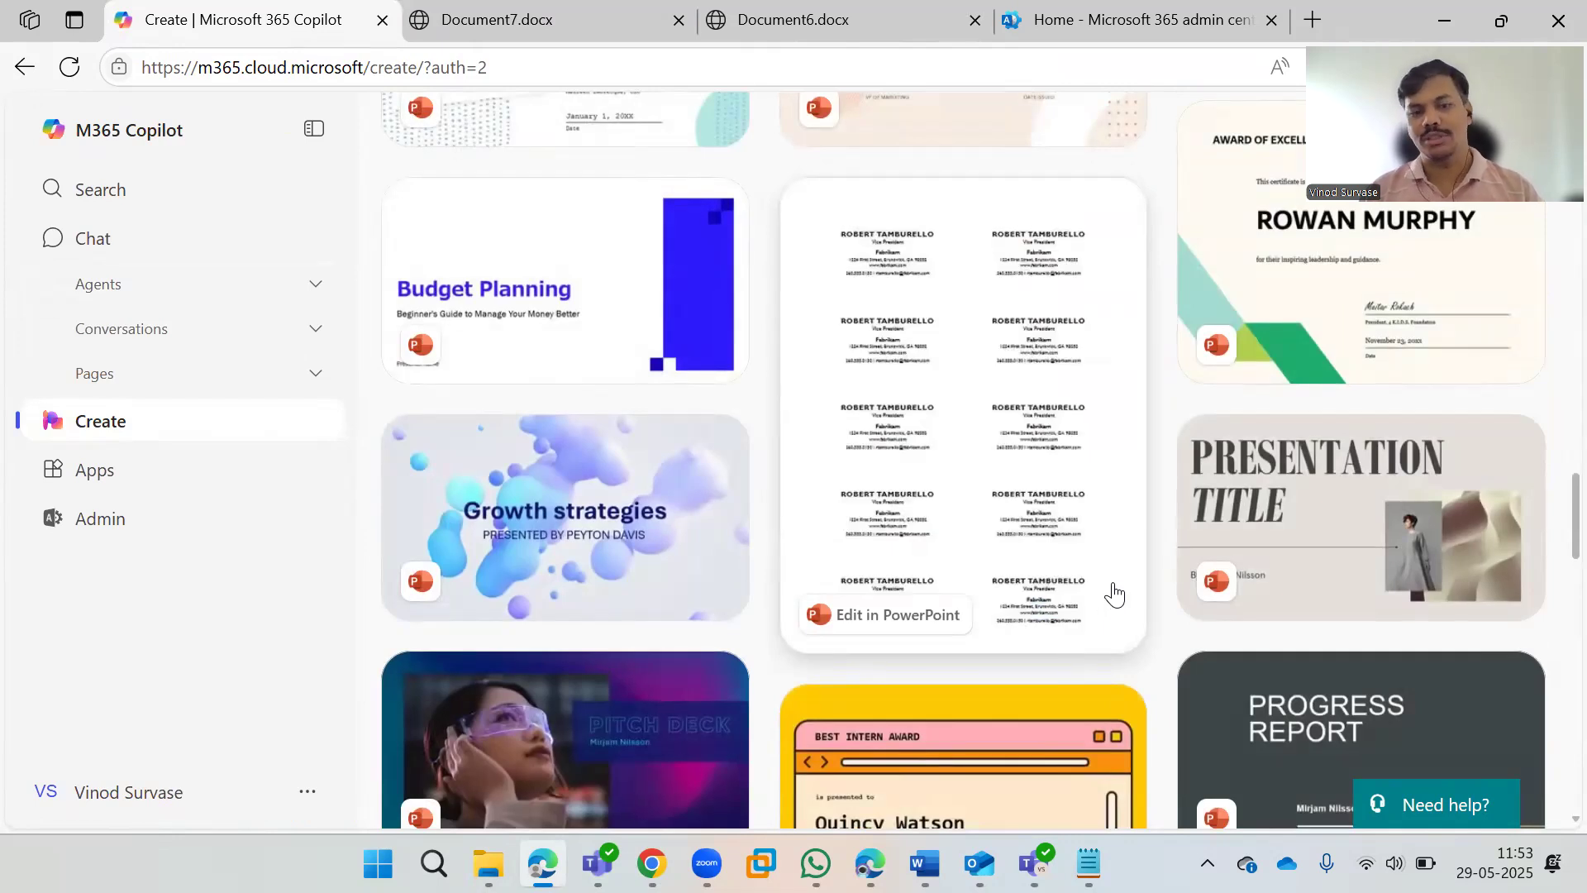
scroll(1113, 593, "down", 15)
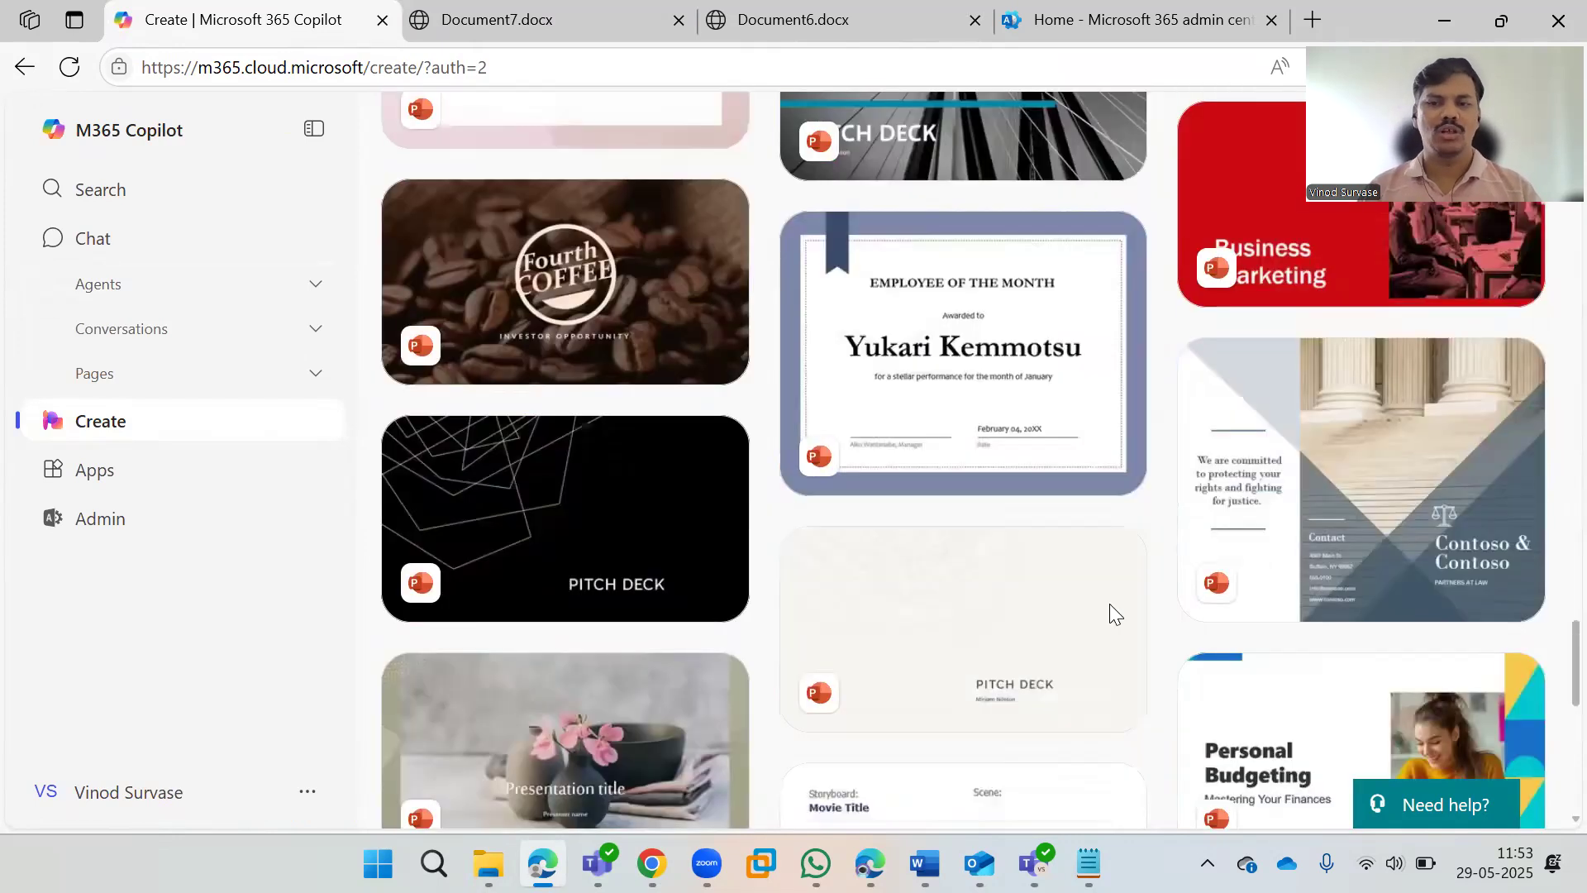
scroll(1109, 615, "down", 7)
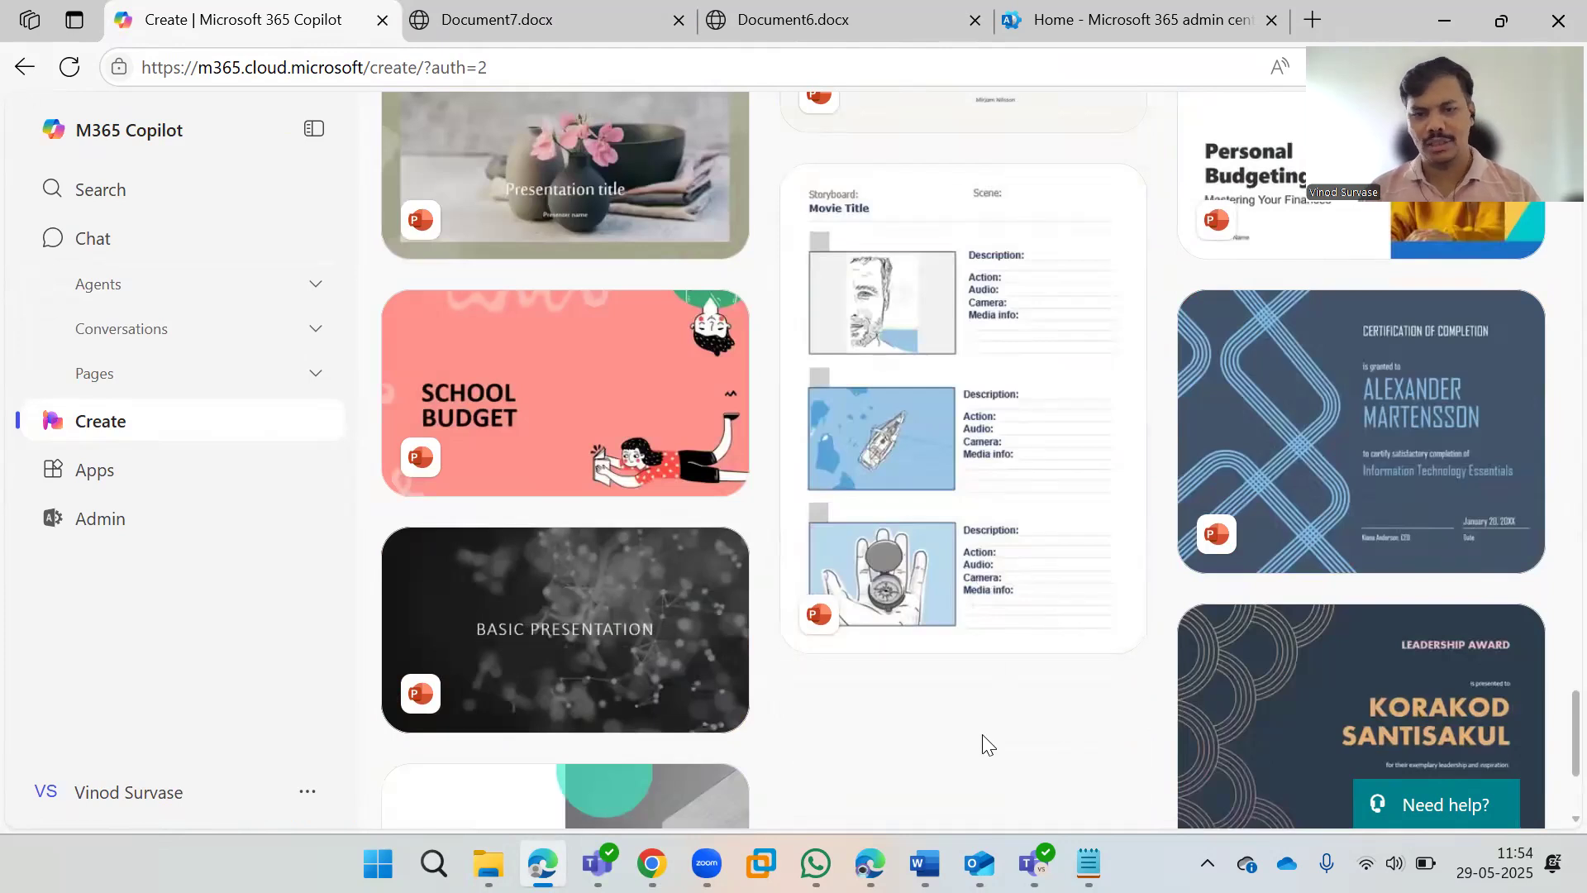
scroll(985, 740, "down", 3)
scroll(988, 711, "down", 1)
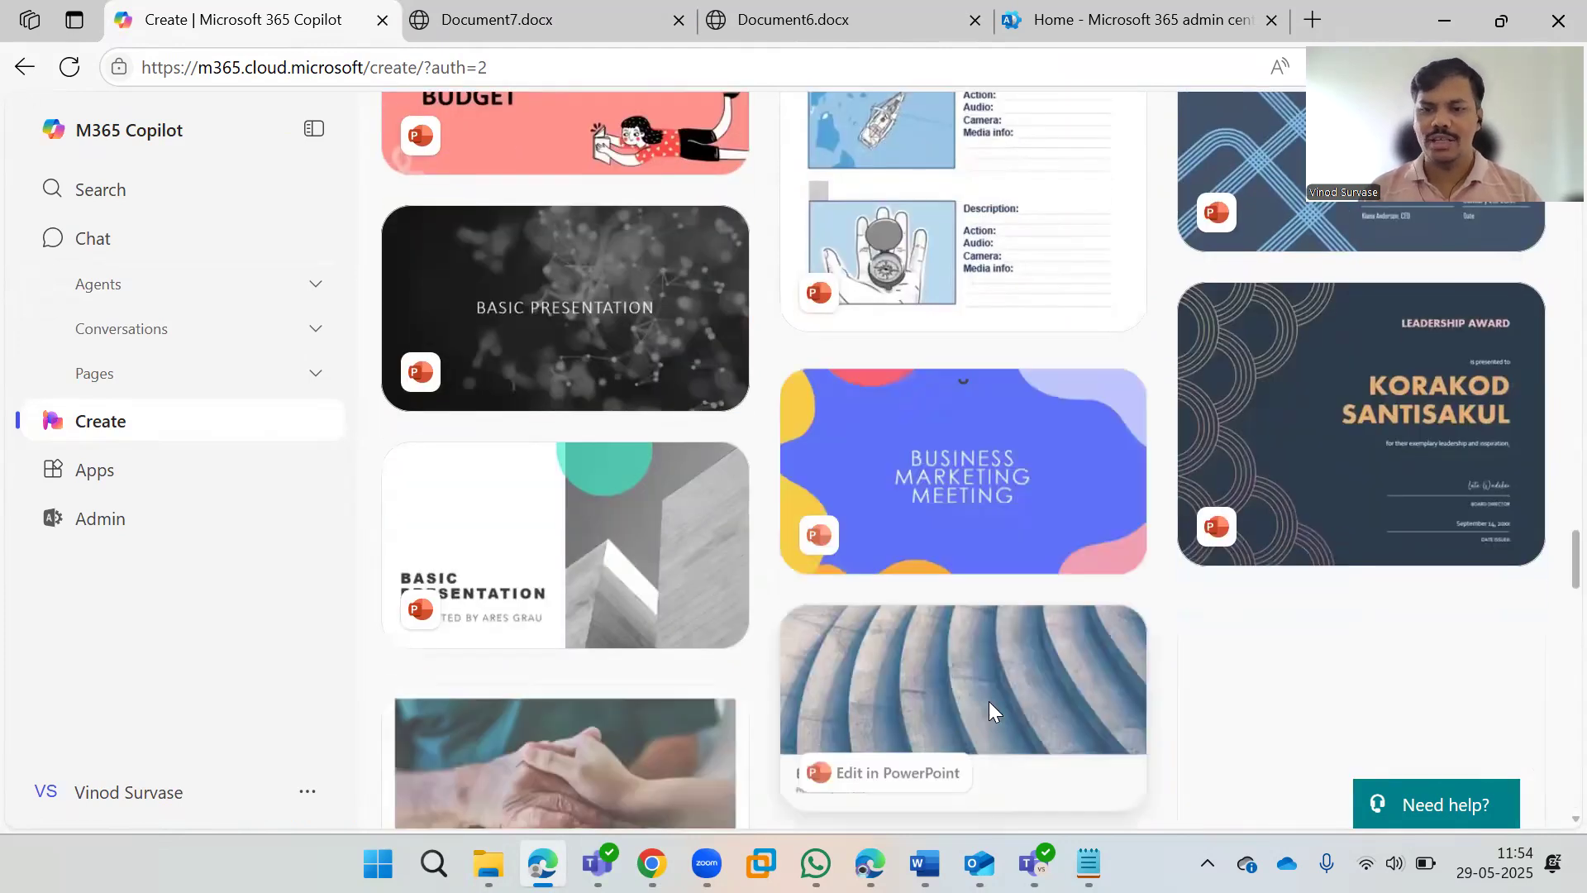
scroll(988, 701, "down", 7)
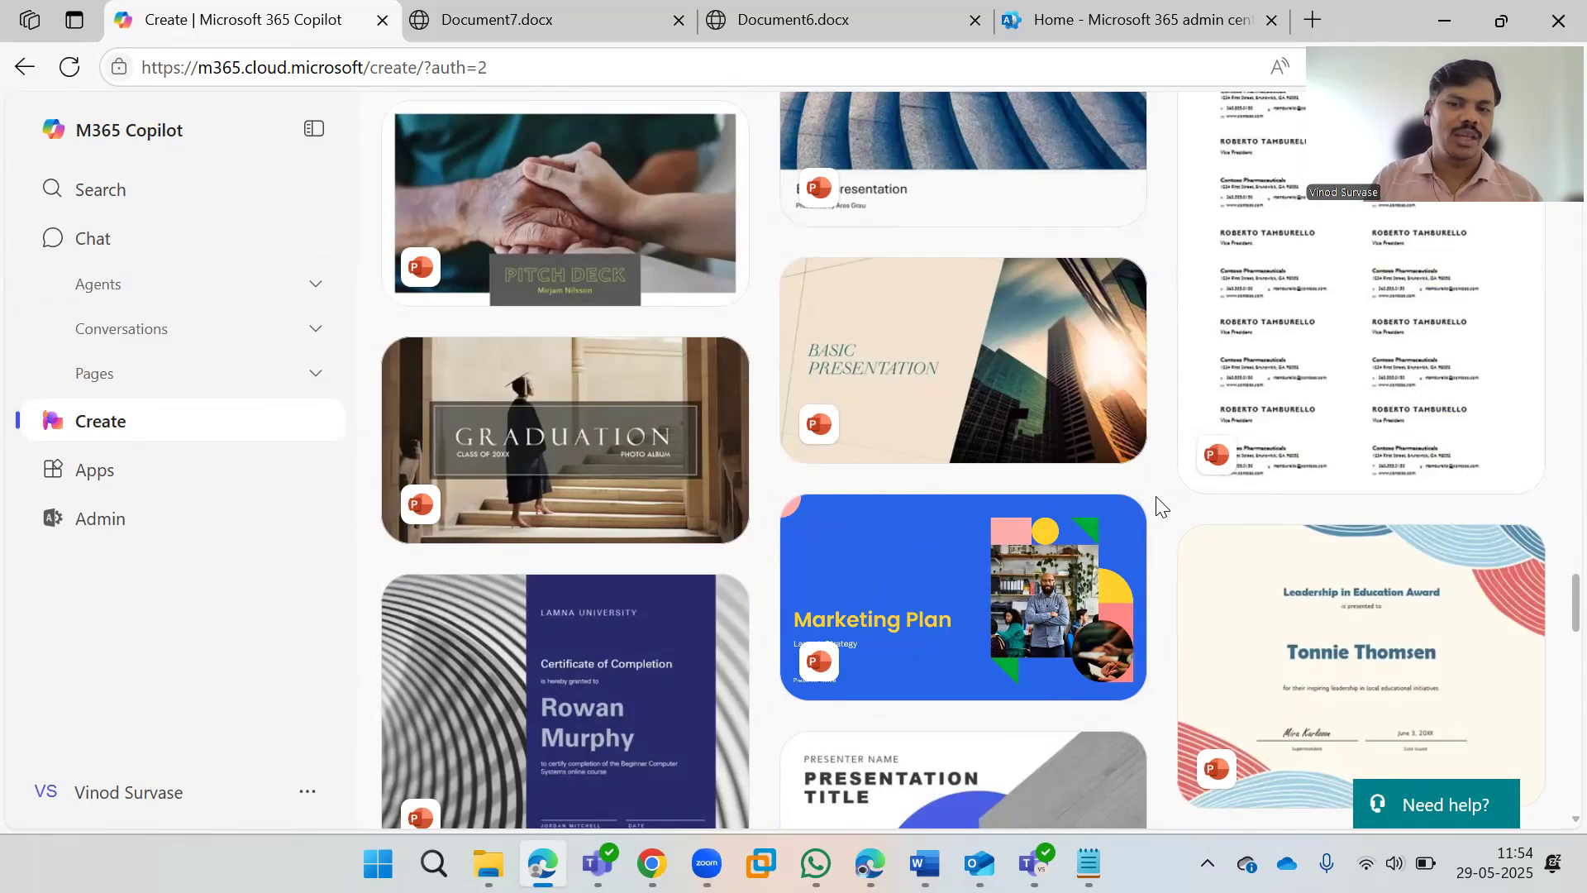
scroll(1161, 506, "up", 15)
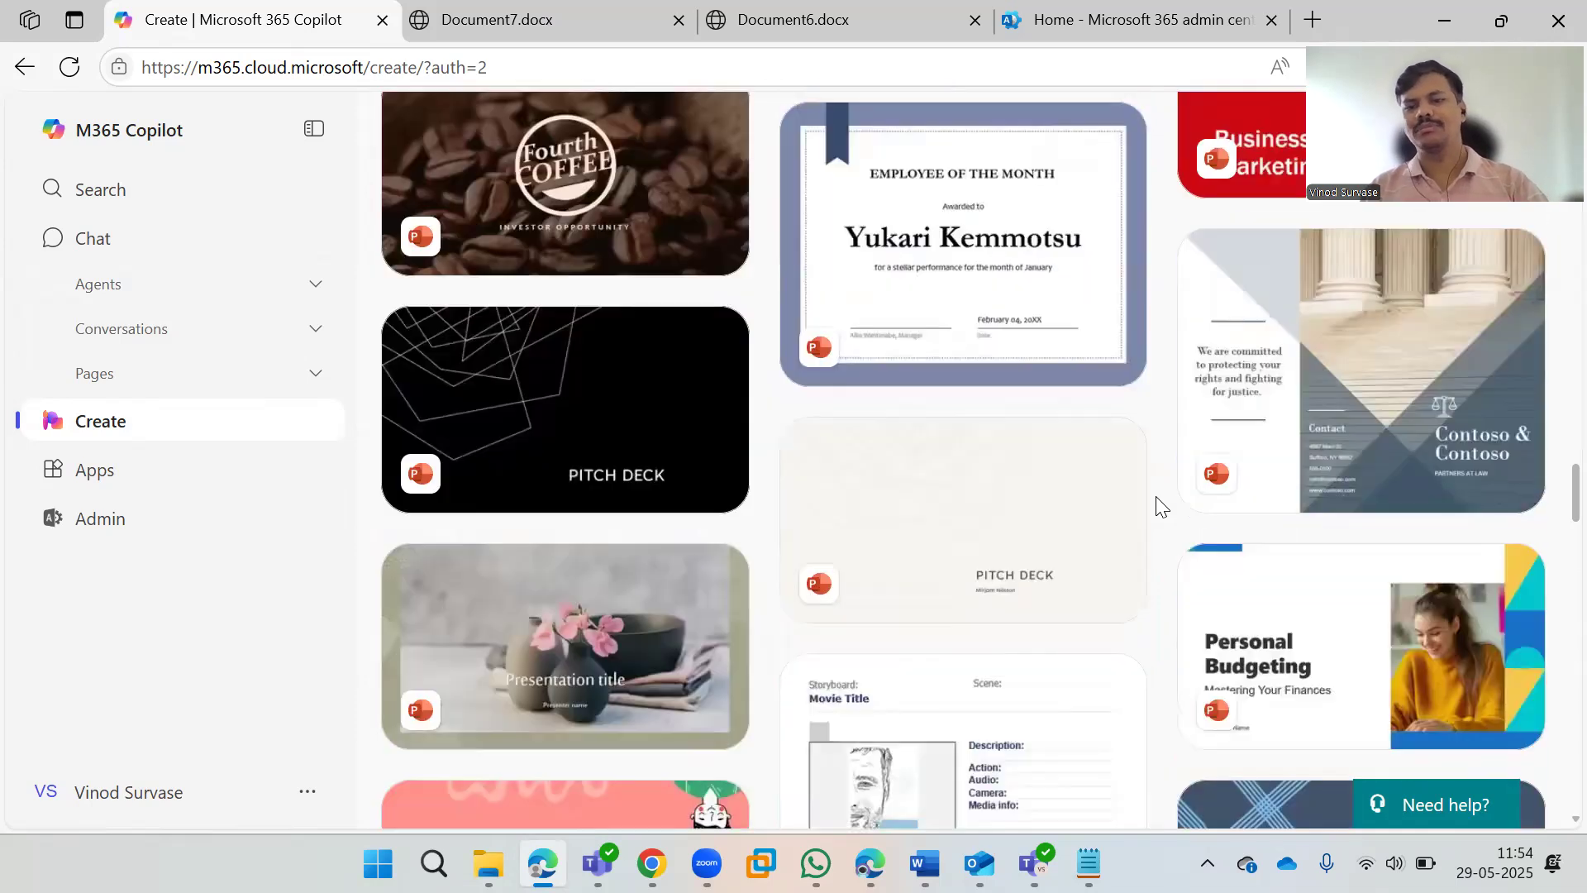
scroll(1162, 506, "up", 20)
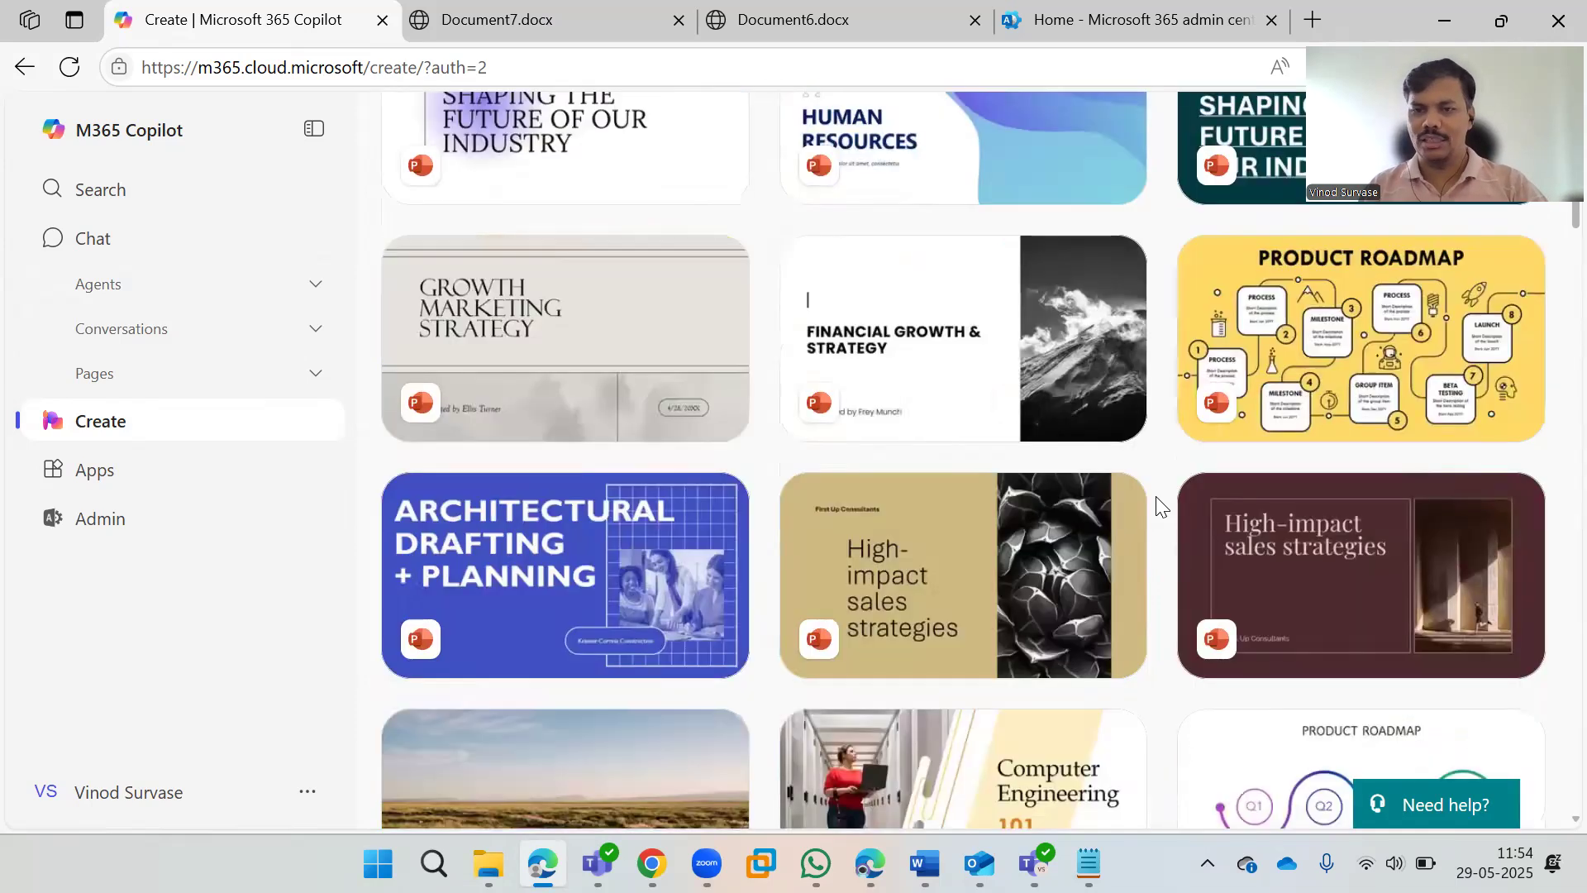
scroll(1161, 506, "up", 10)
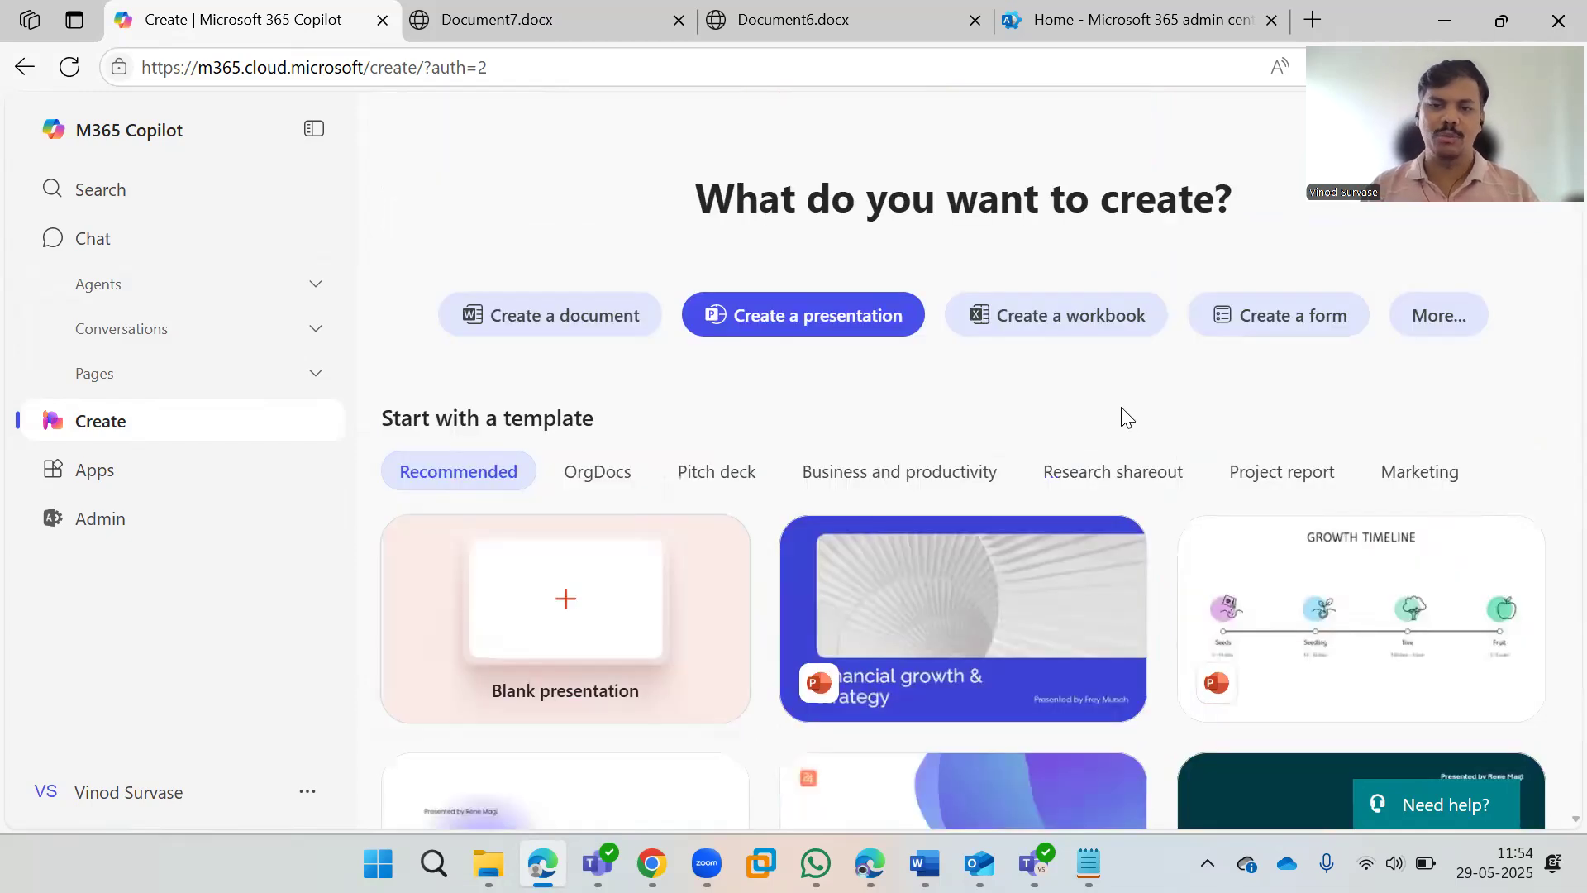
Step: Create a presentation from the dark green Shaping the Future of Our Industry template in the recommended templates
scroll(1157, 630, "down", 3)
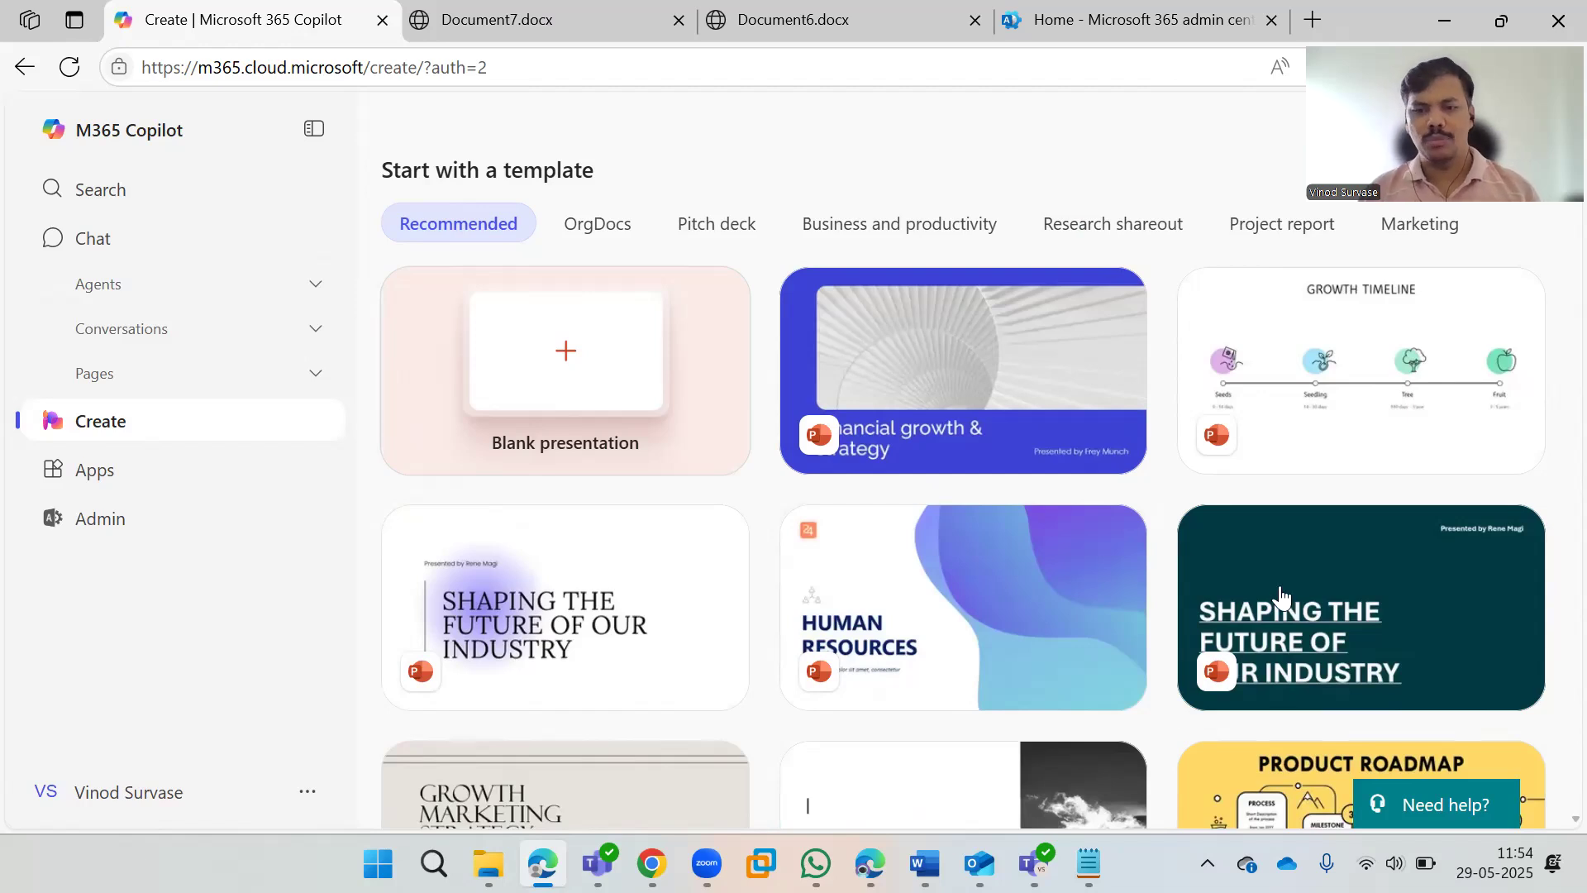
left_click(1285, 590)
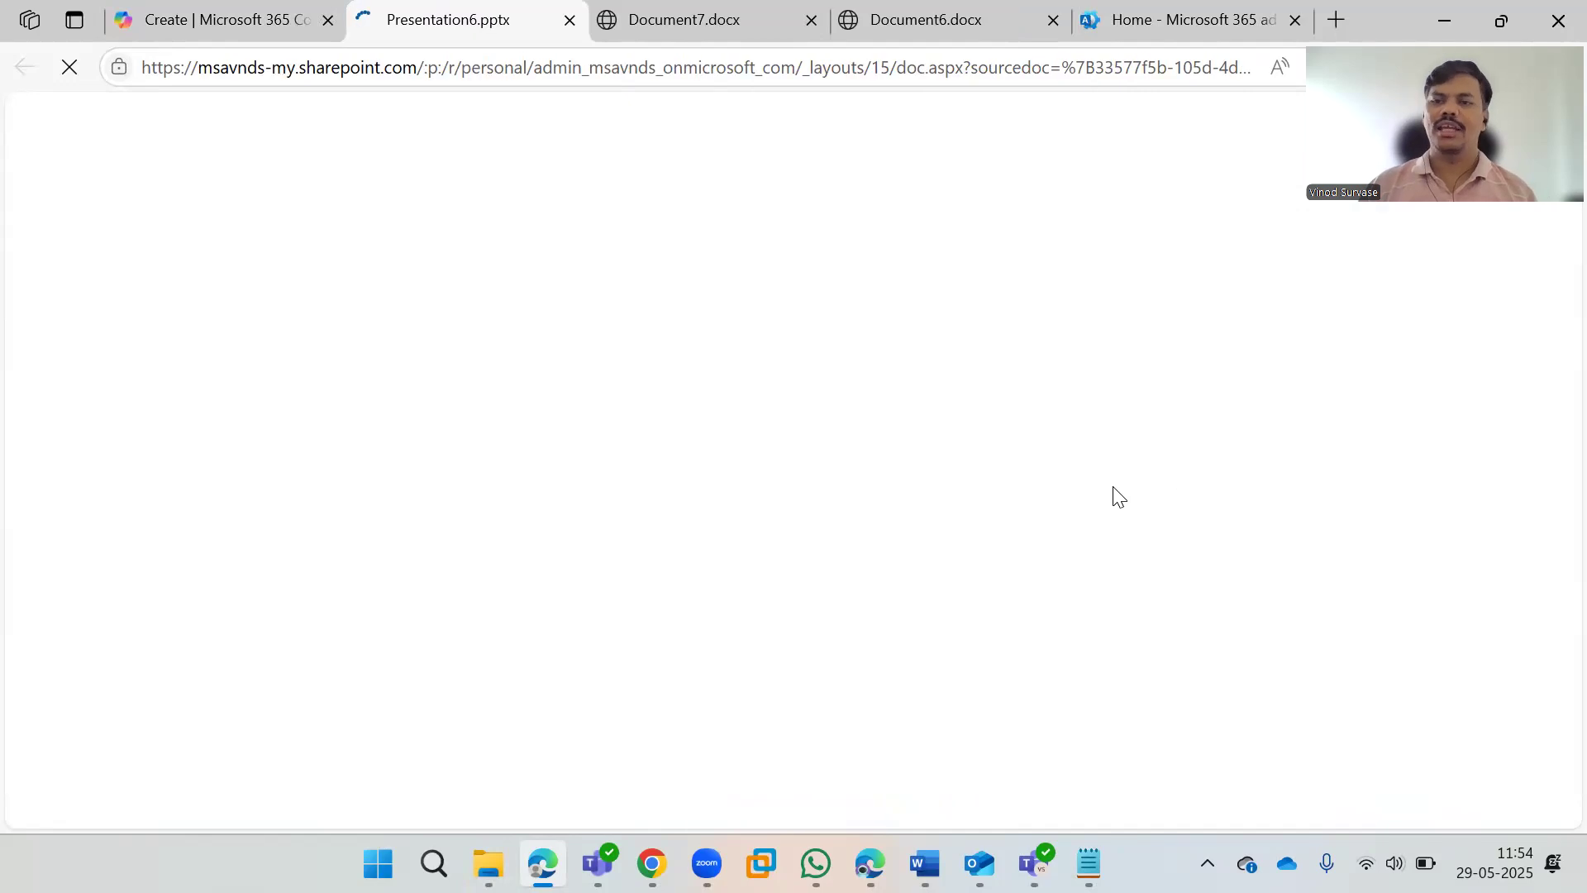
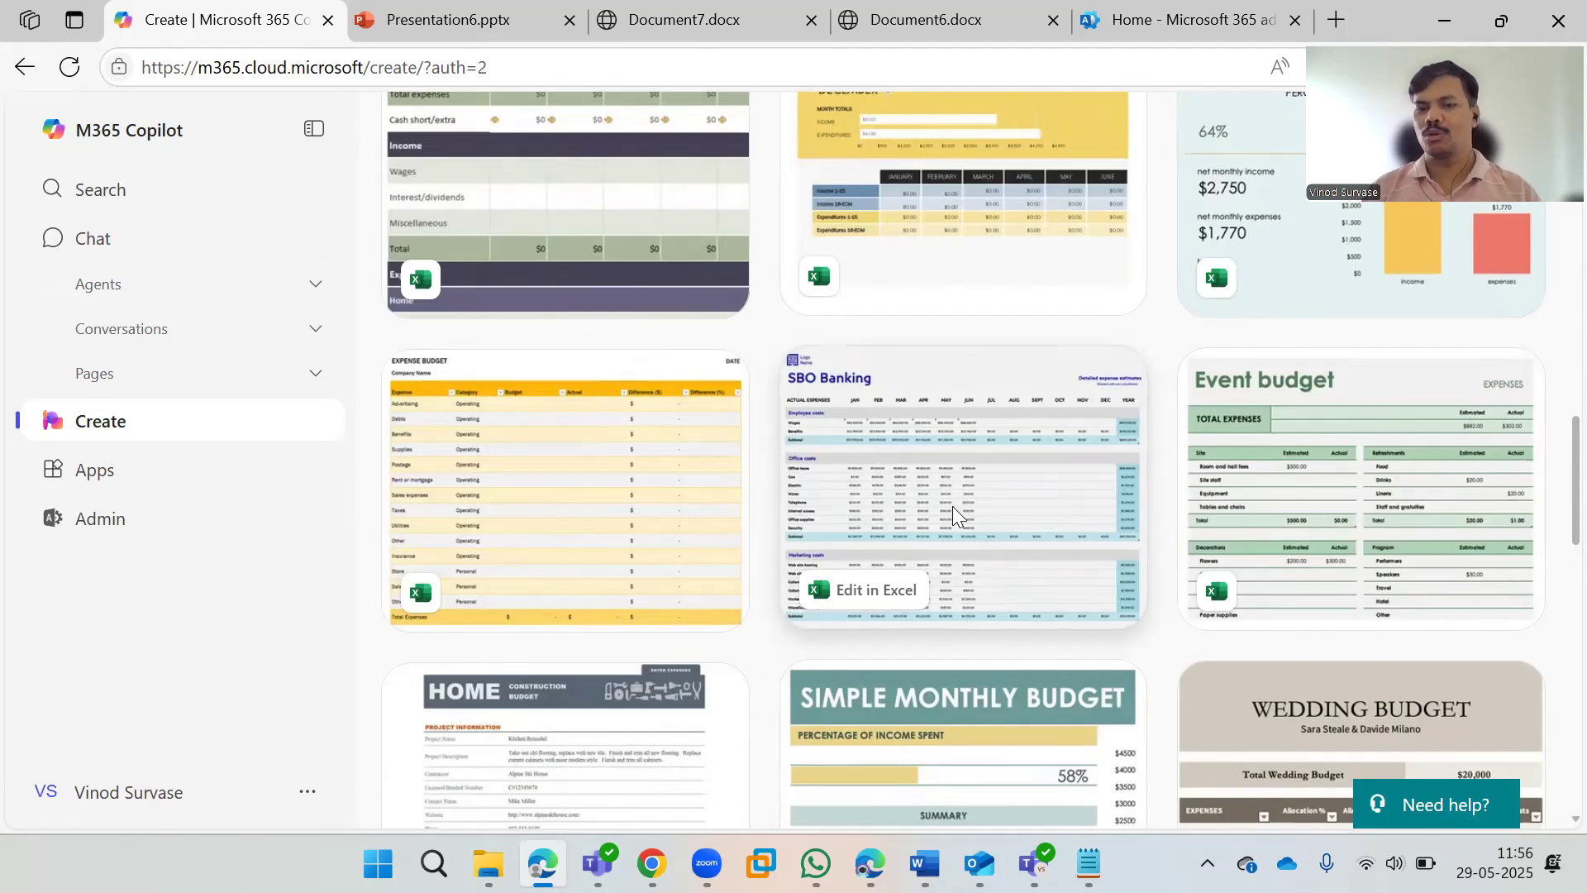
Step: Create an Excel workbook from the SBO Banking budget template and read the instructions on its START sheet
left_click(953, 506)
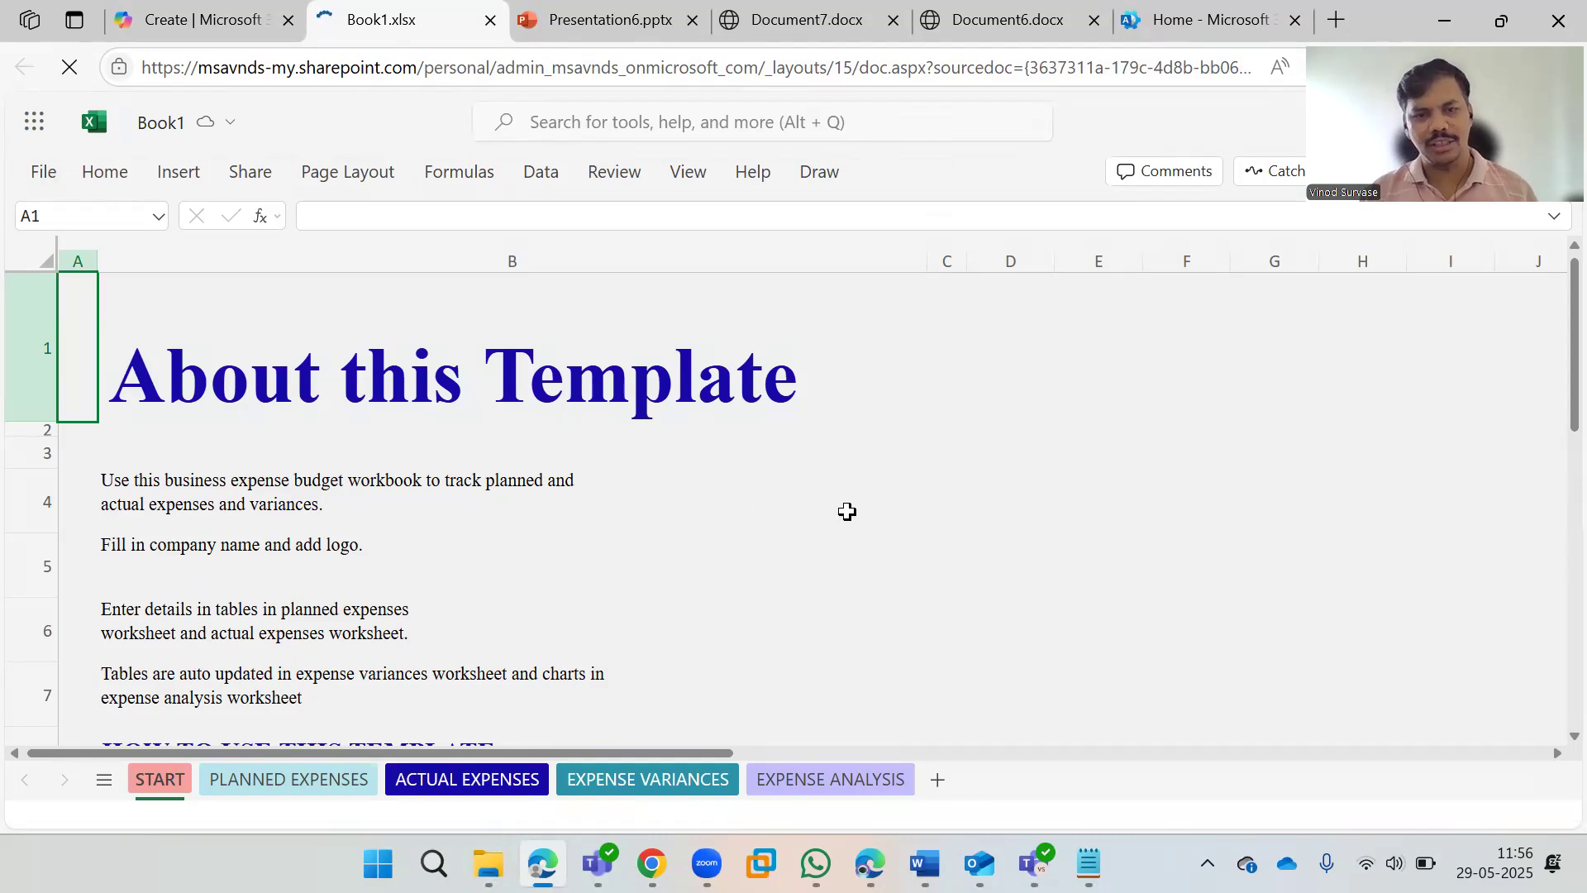
scroll(840, 510, "down", 5)
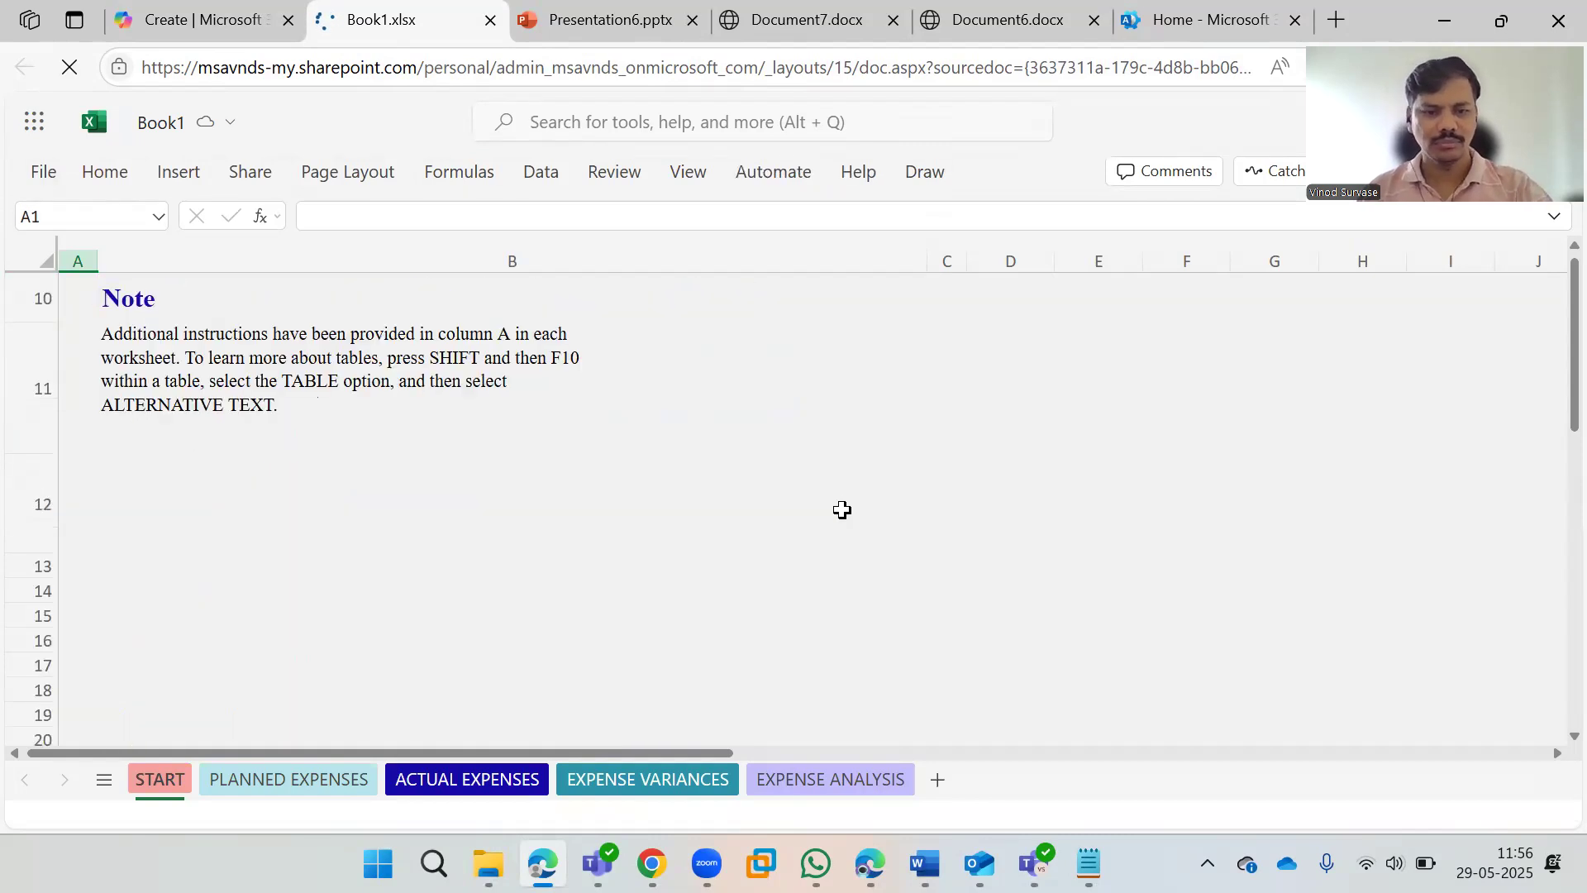
Step: Examine the PLANNED EXPENSES sheet, including the SBO Banking title block and the monthly cost tables
left_click(277, 786)
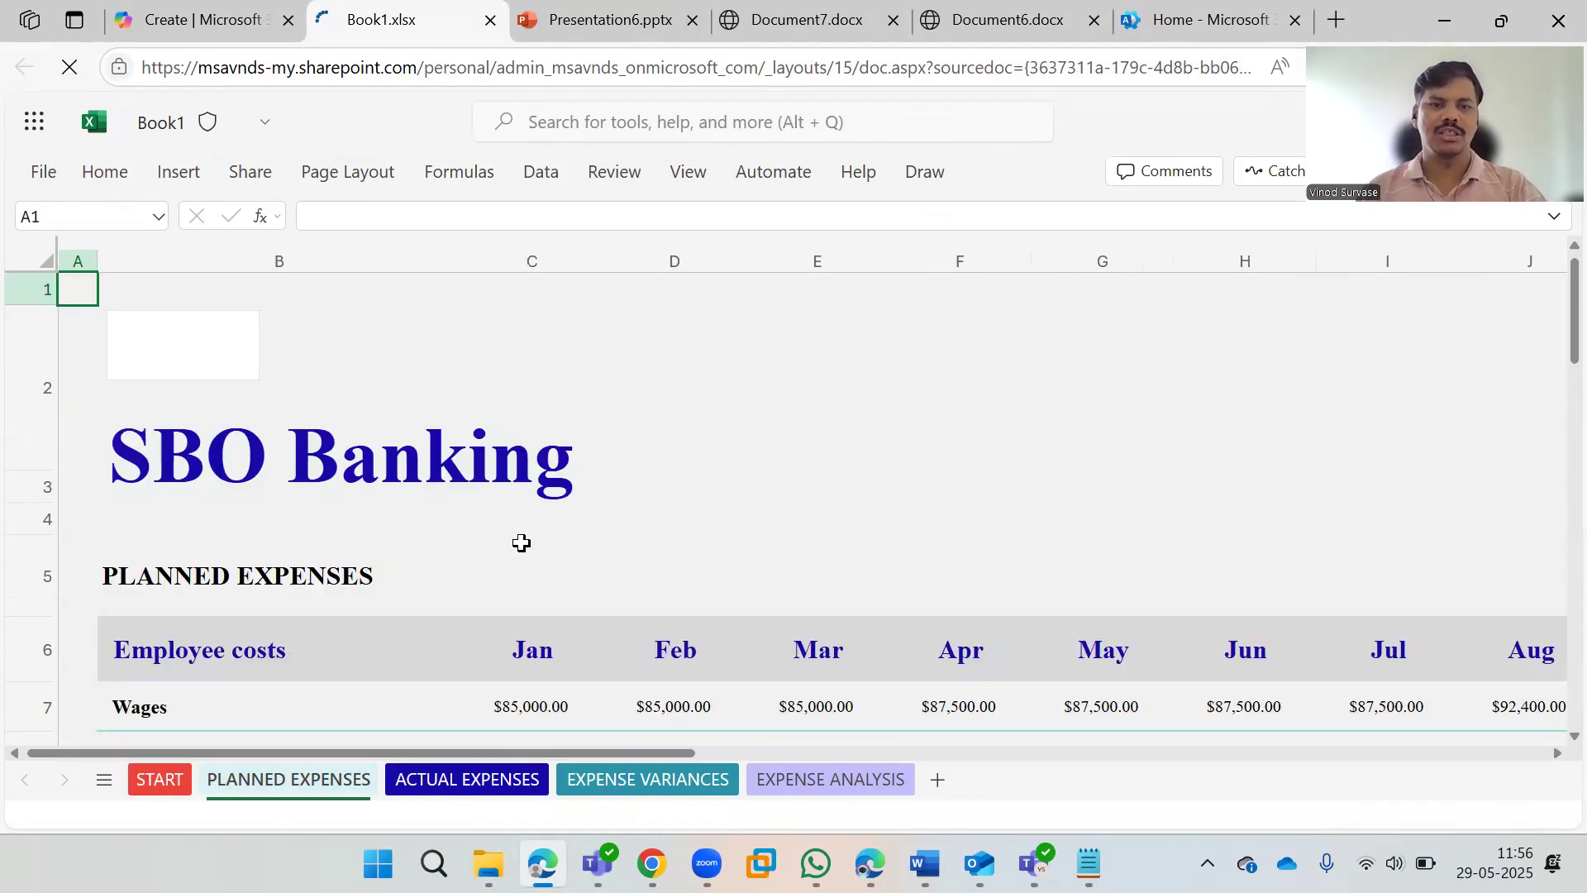
scroll(744, 524, "down", 10)
scroll(744, 523, "down", 7)
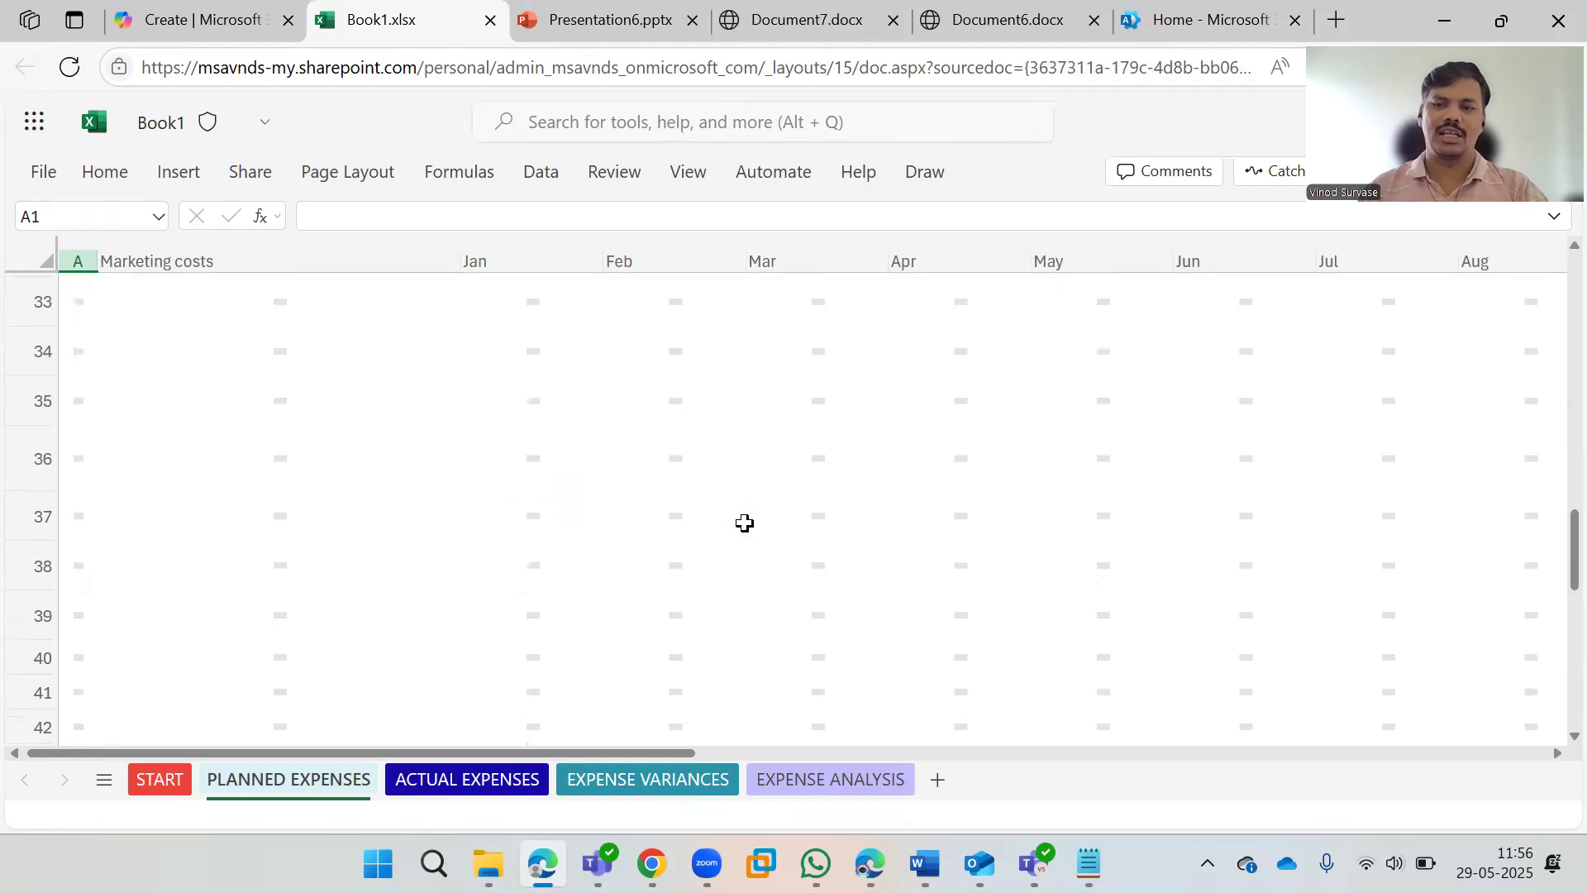
scroll(698, 517, "up", 8)
scroll(672, 529, "up", 6)
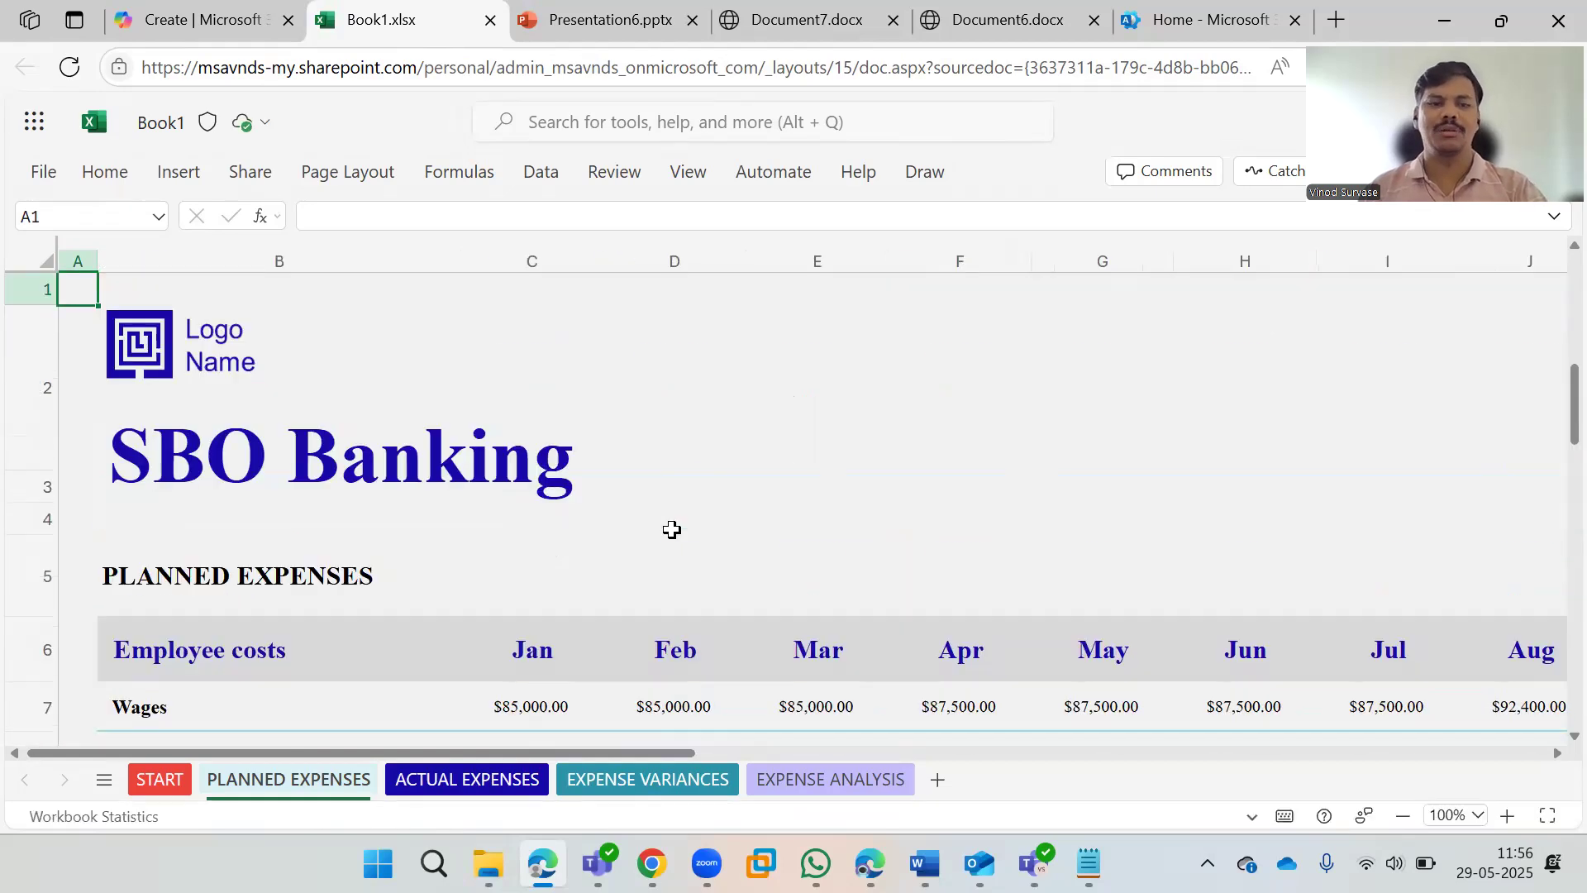
left_click(646, 443)
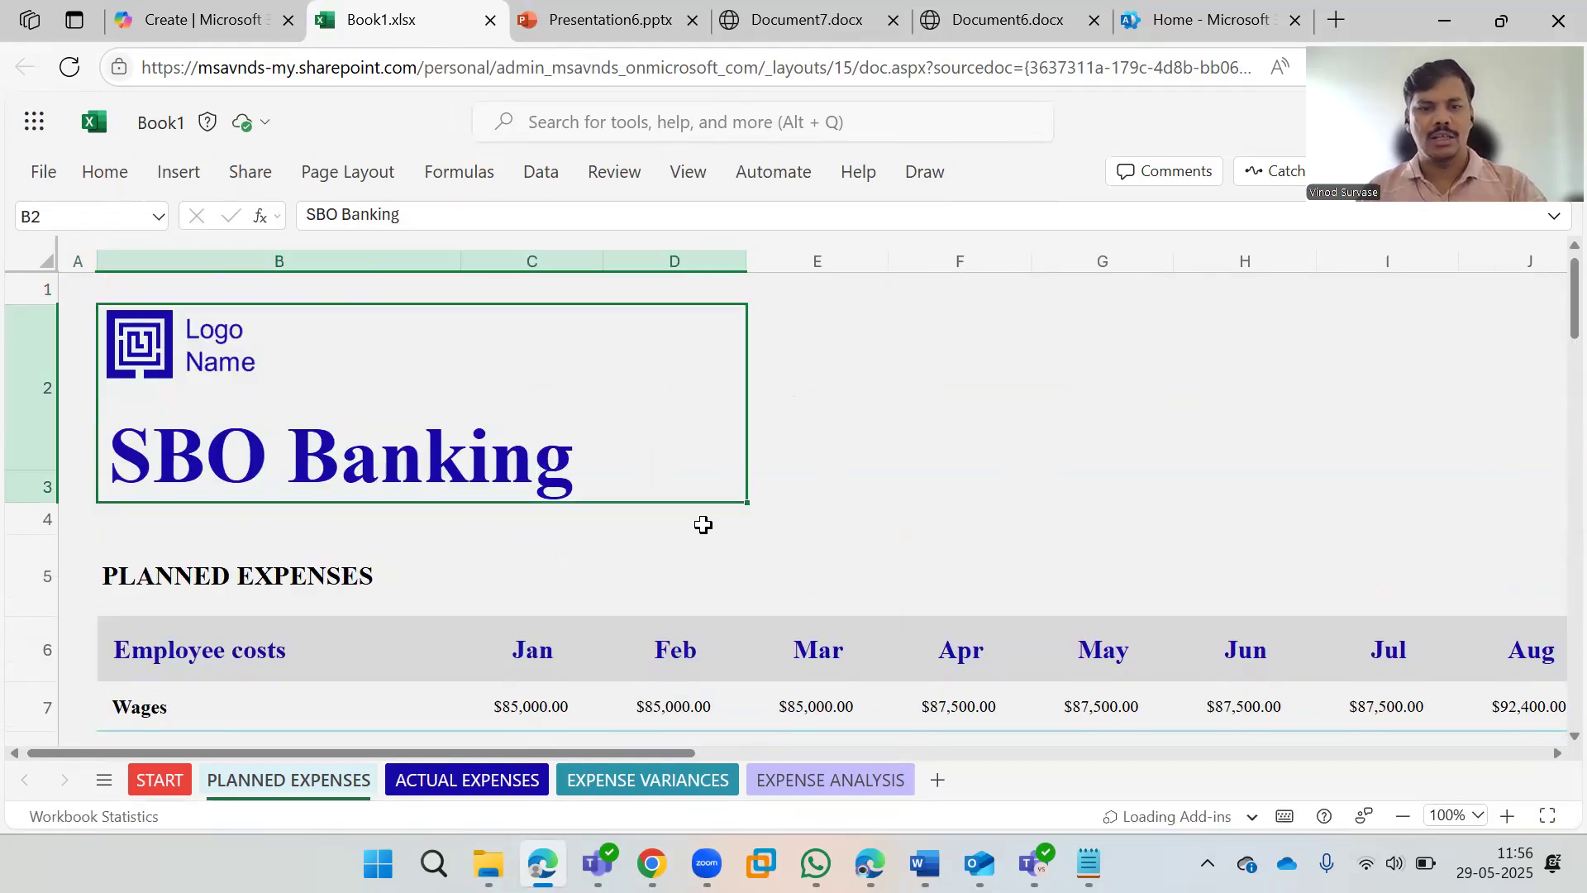
left_click(878, 411)
left_click(958, 415)
left_click(738, 422)
left_click(943, 416)
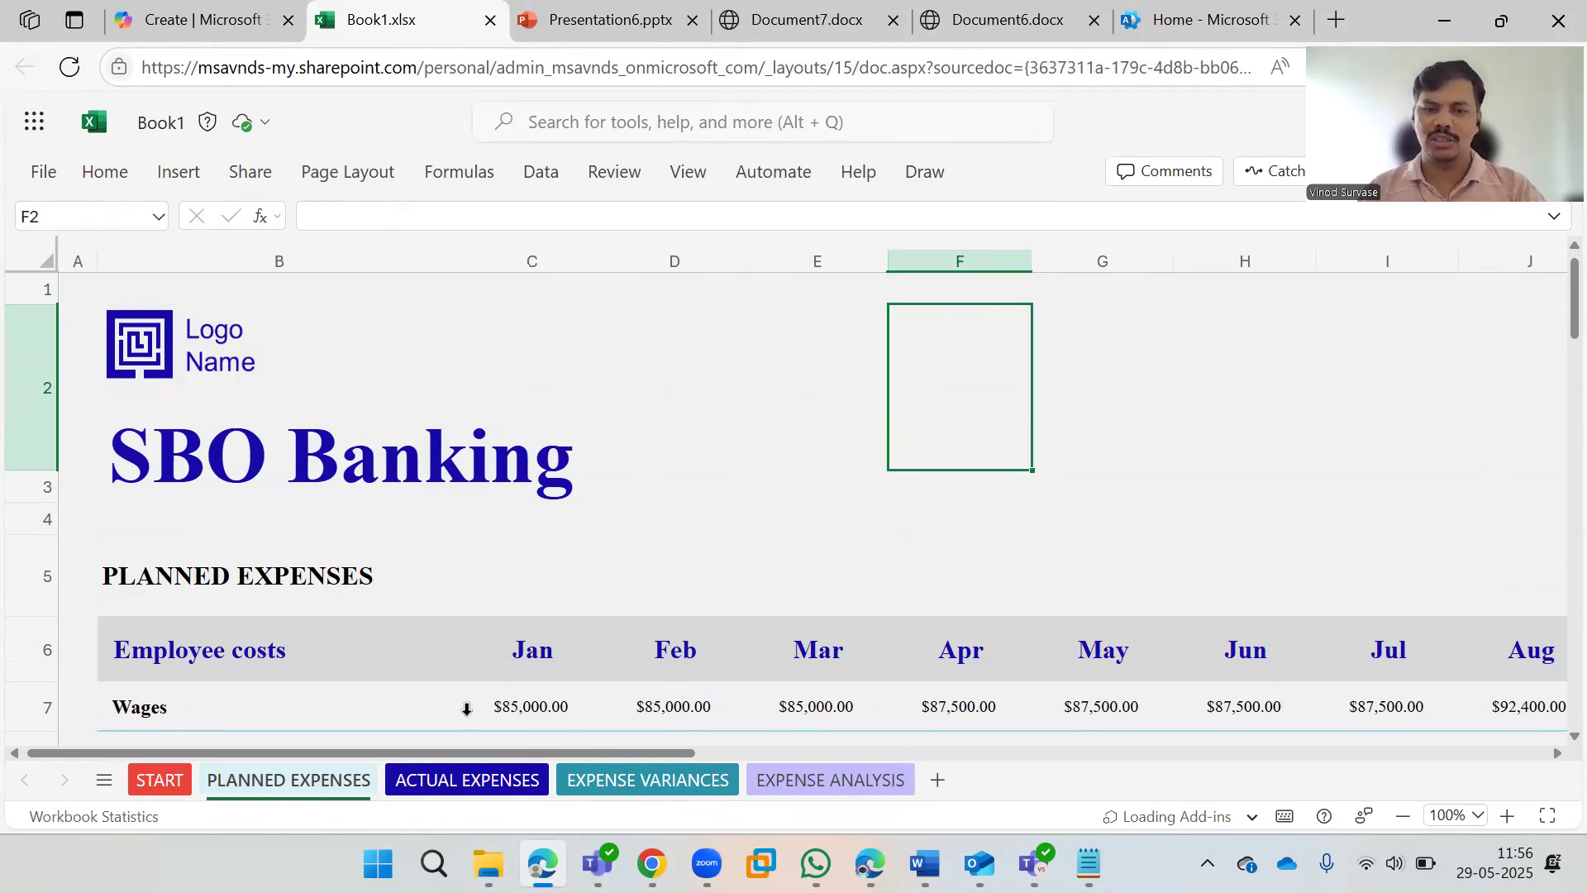
Step: Examine the ACTUAL EXPENSES sheet from the title block down past the Totals table, dismissing the feedback request
left_click(454, 779)
left_click(878, 440)
left_click(1057, 429)
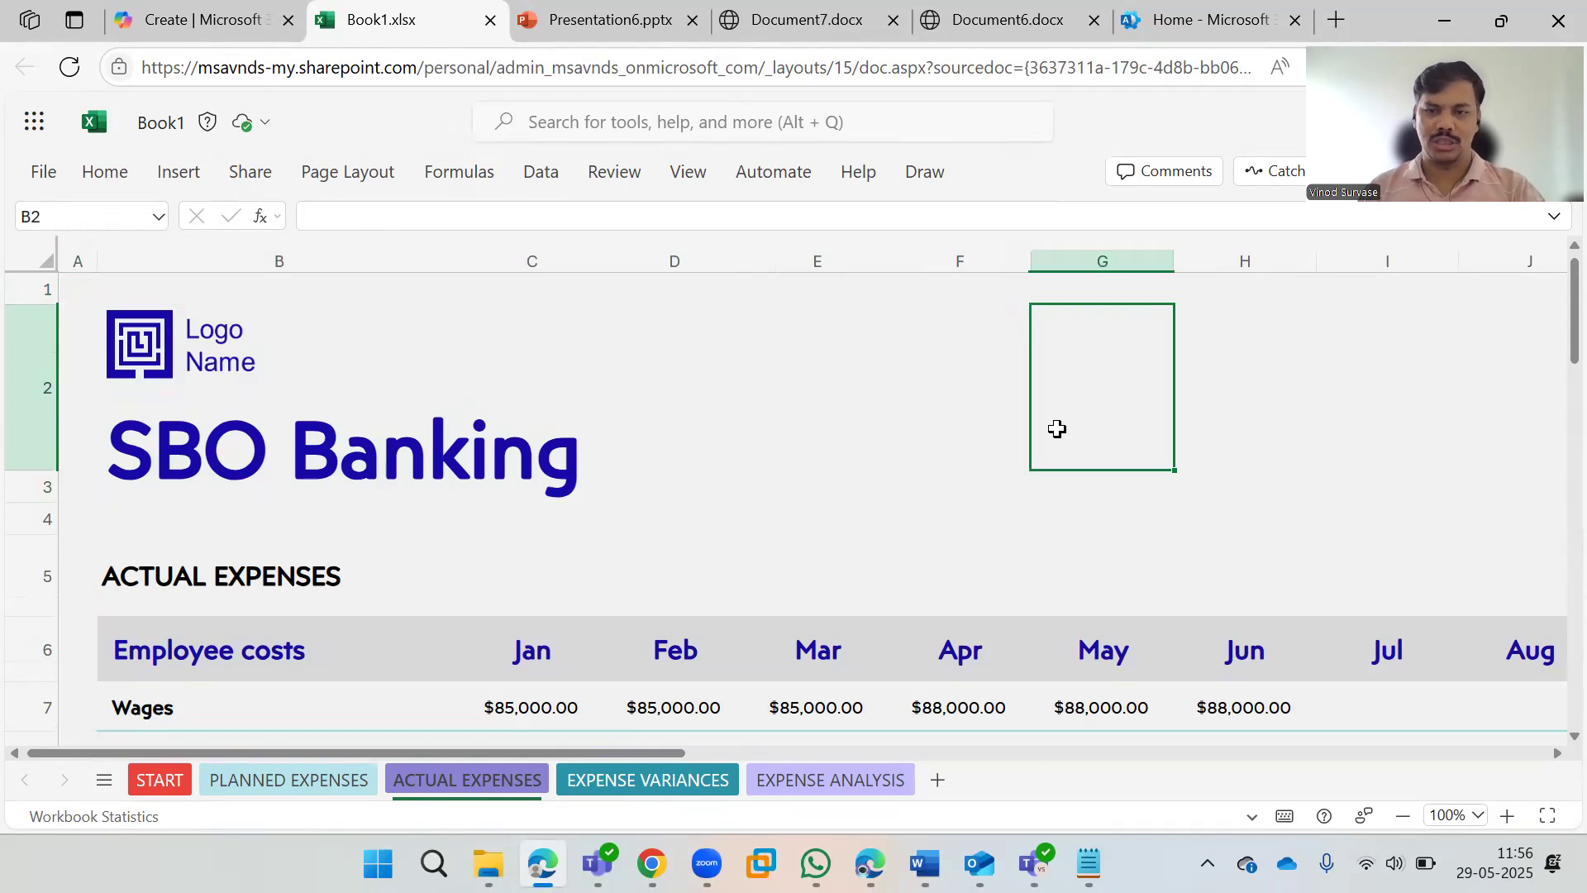
left_click(776, 419)
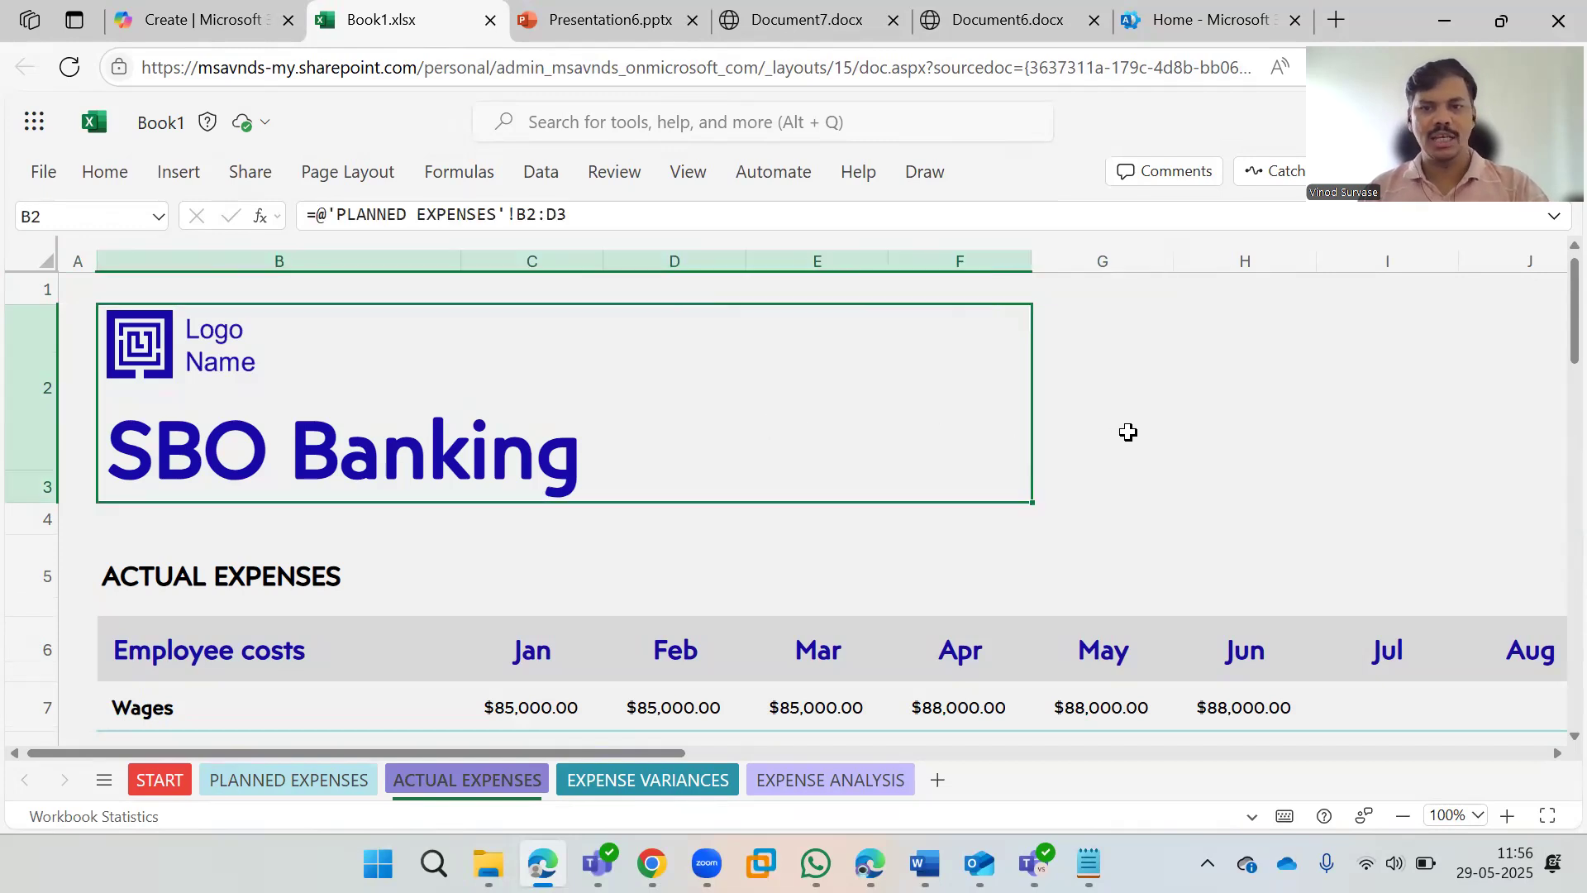
left_click(1126, 432)
left_click(1229, 425)
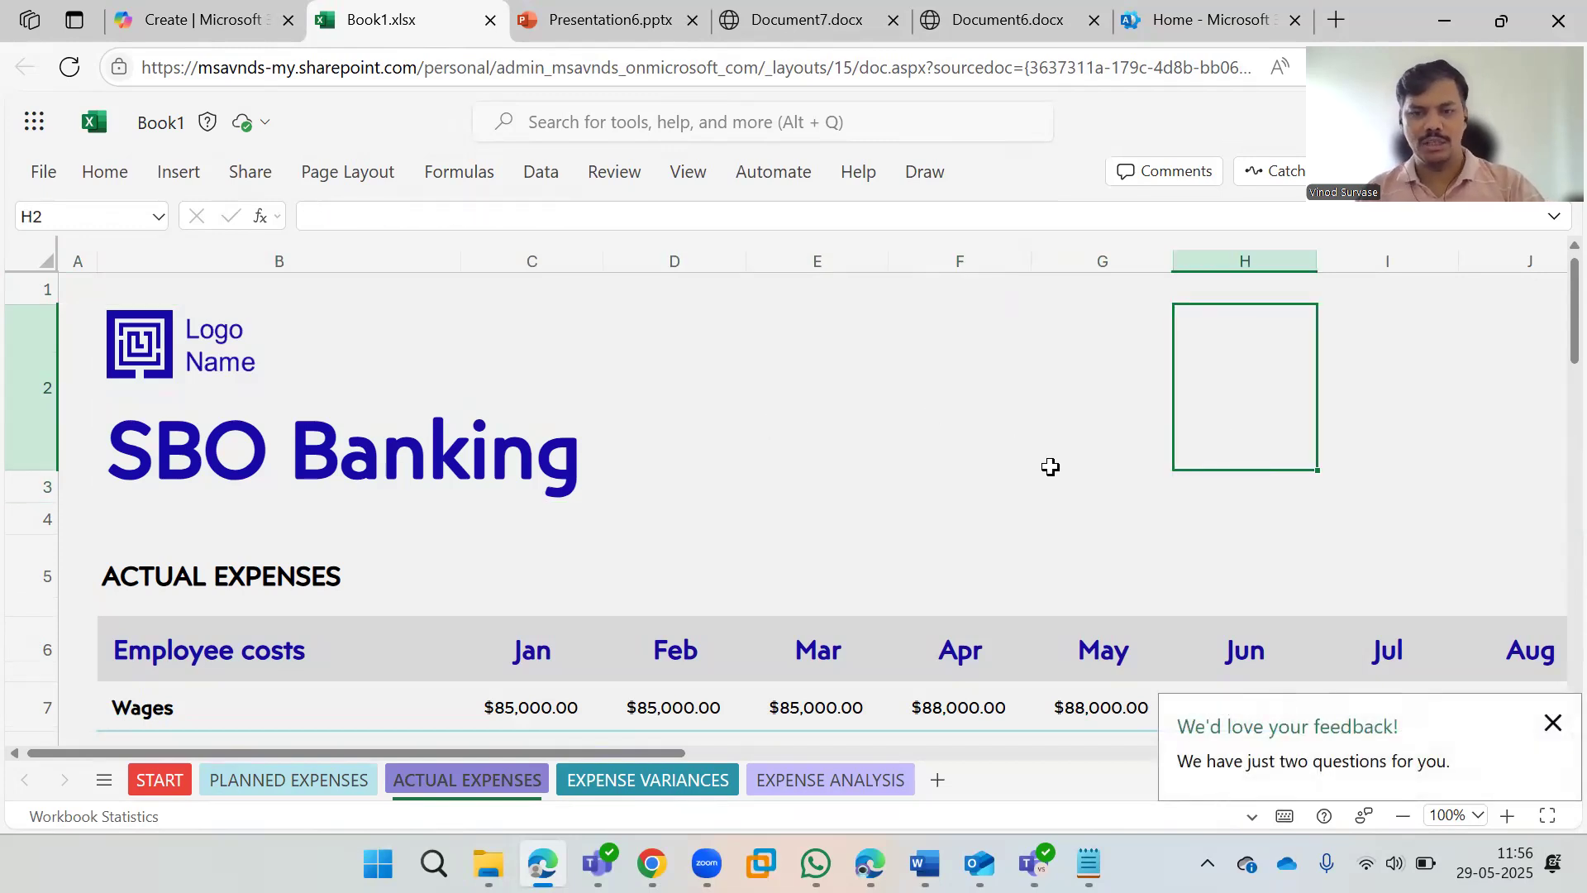
scroll(1044, 471, "down", 10)
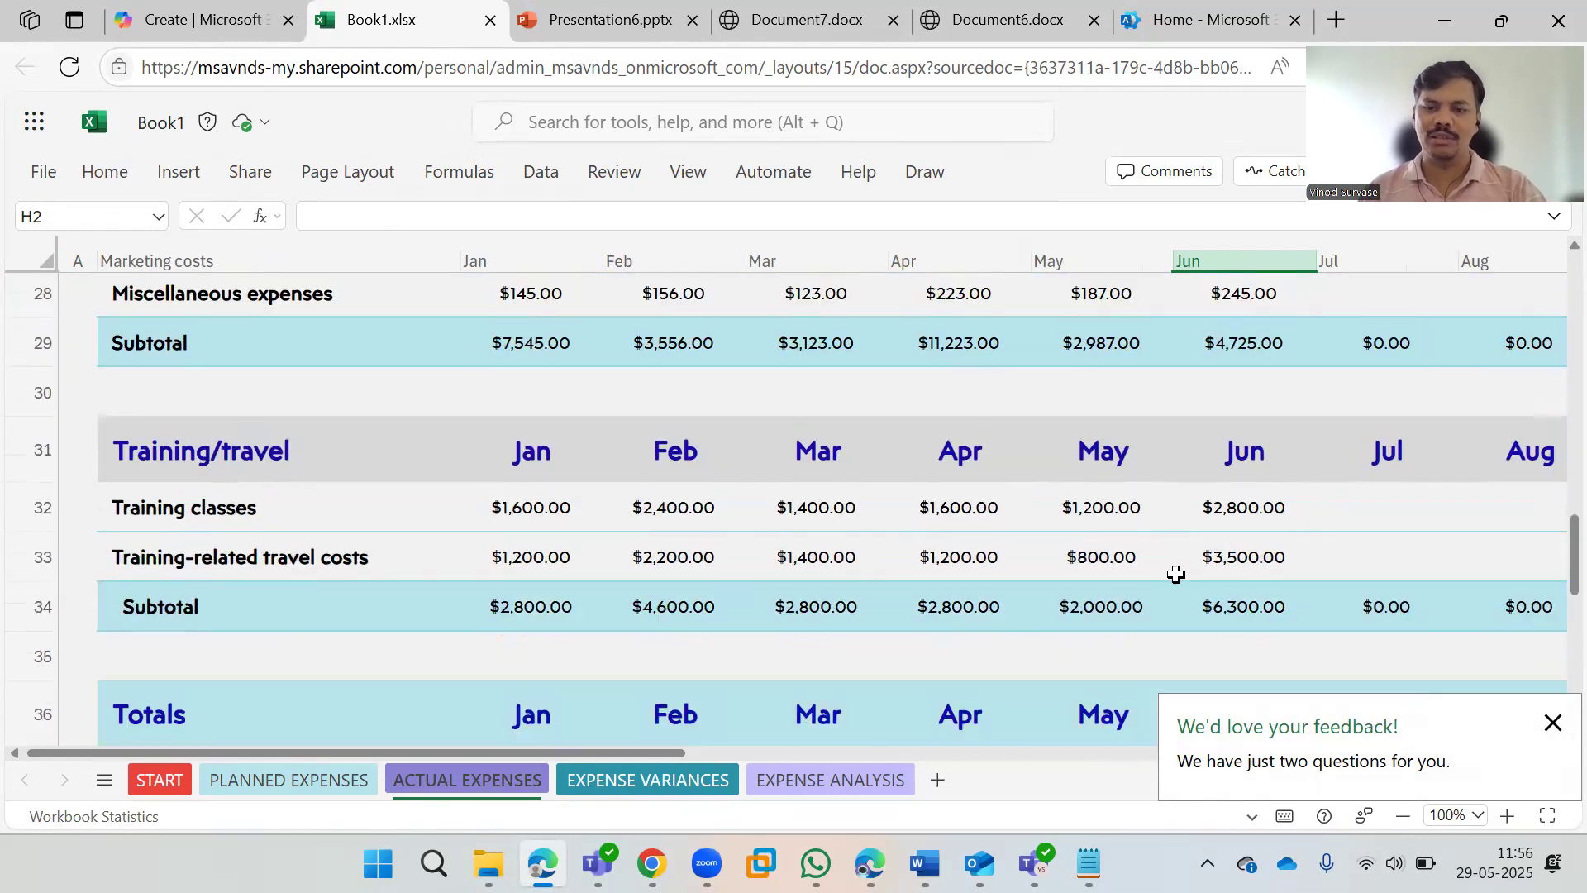
left_click(1552, 724)
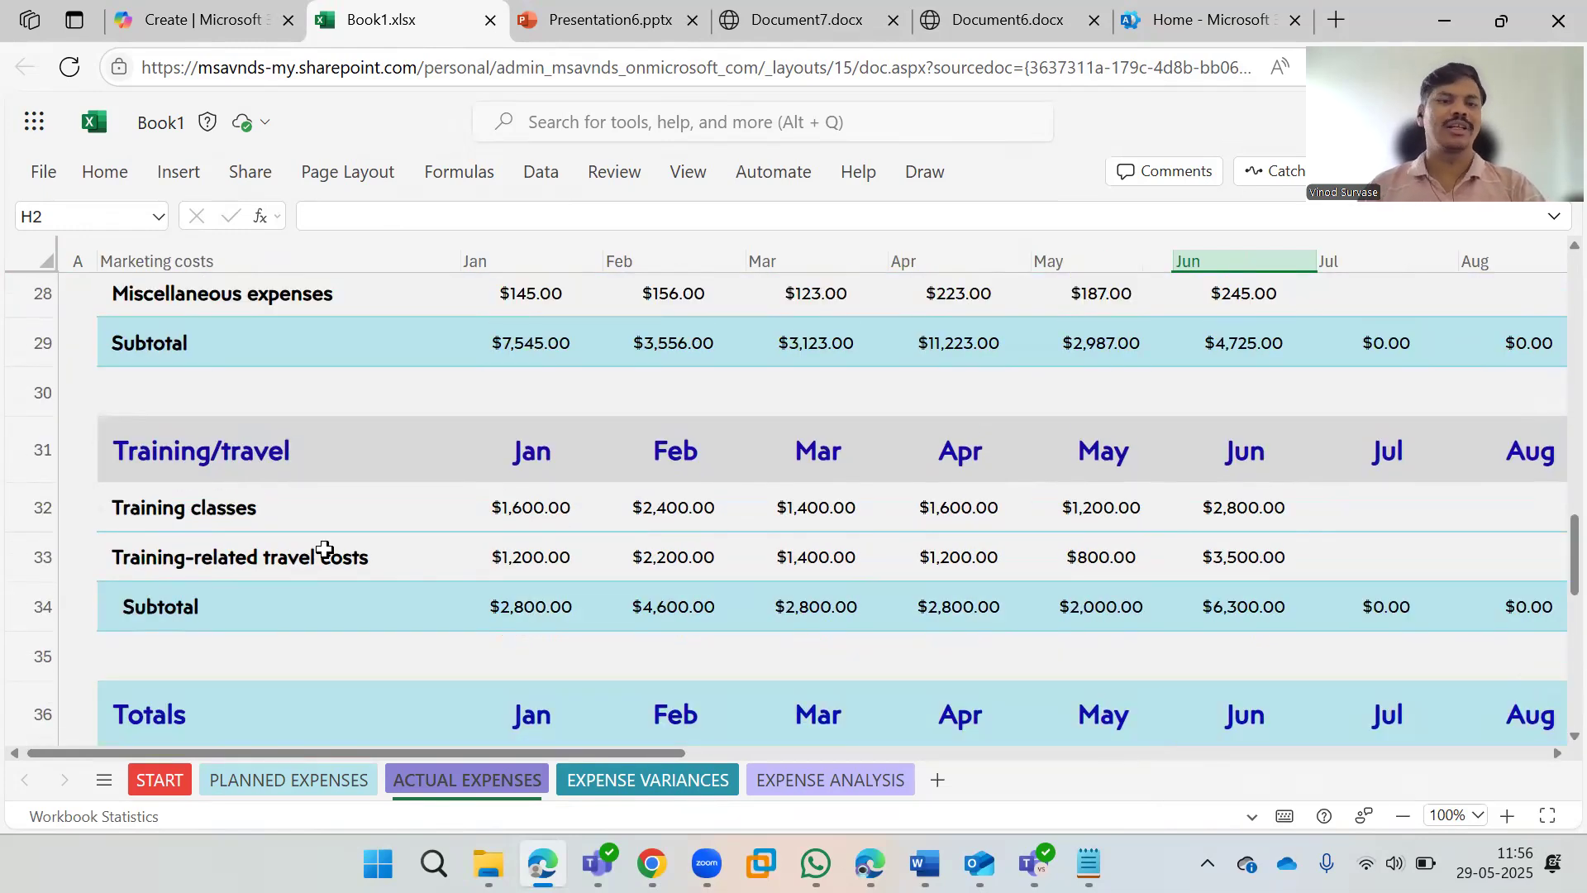
scroll(339, 520, "down", 6)
left_click(344, 485)
left_click(579, 479)
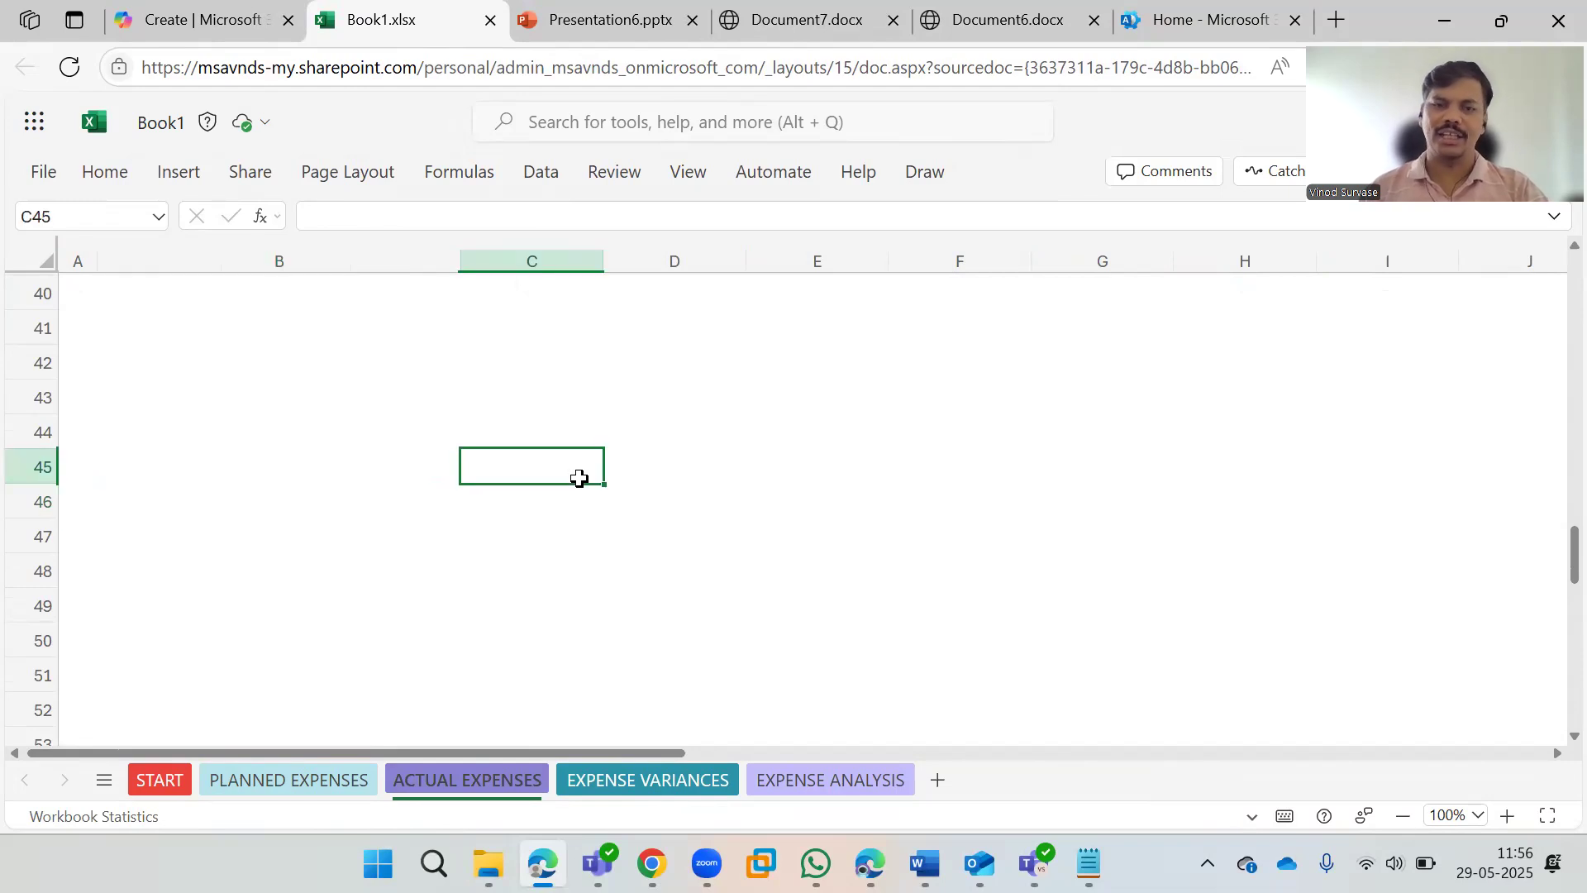
left_click(702, 490)
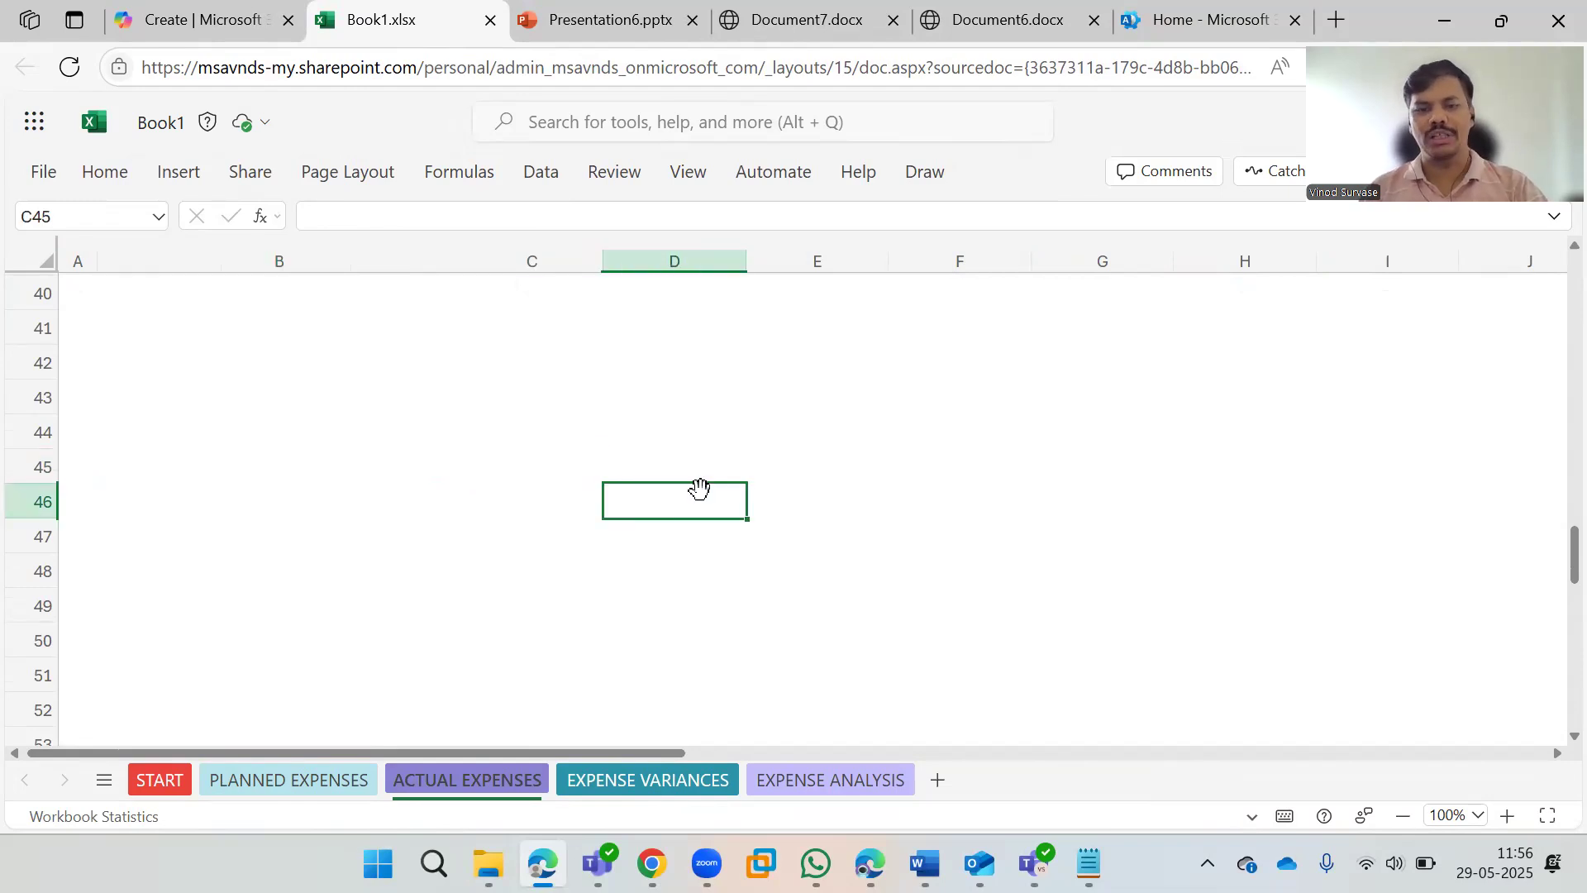
Step: Examine the EXPENSE VARIANCES sheet's title block and Employee costs table
left_click(653, 782)
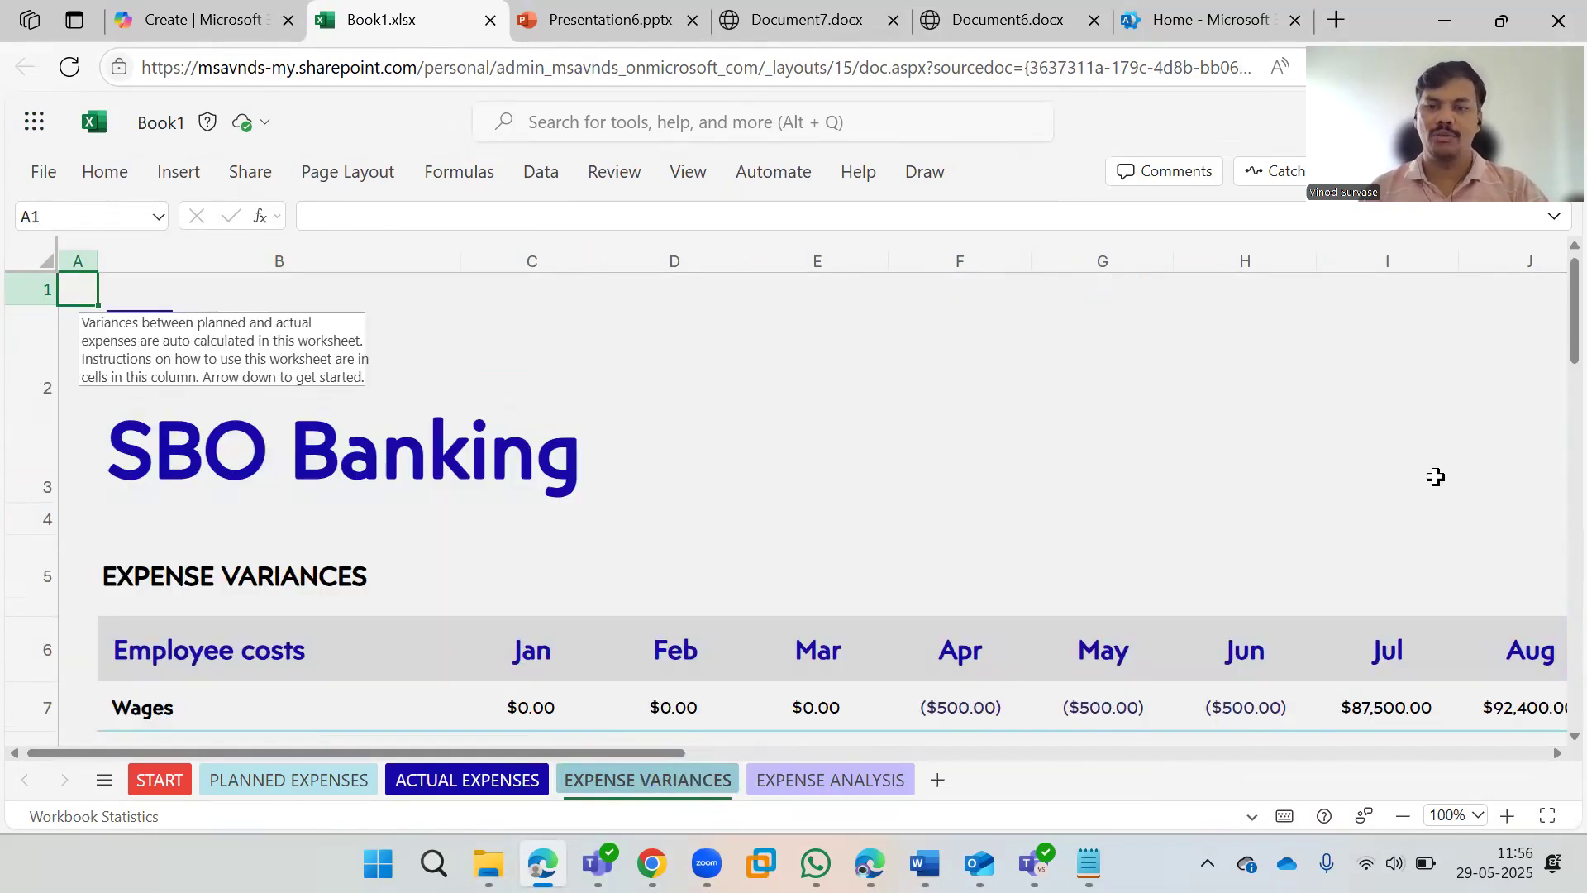
left_click(1289, 448)
left_click(1430, 488)
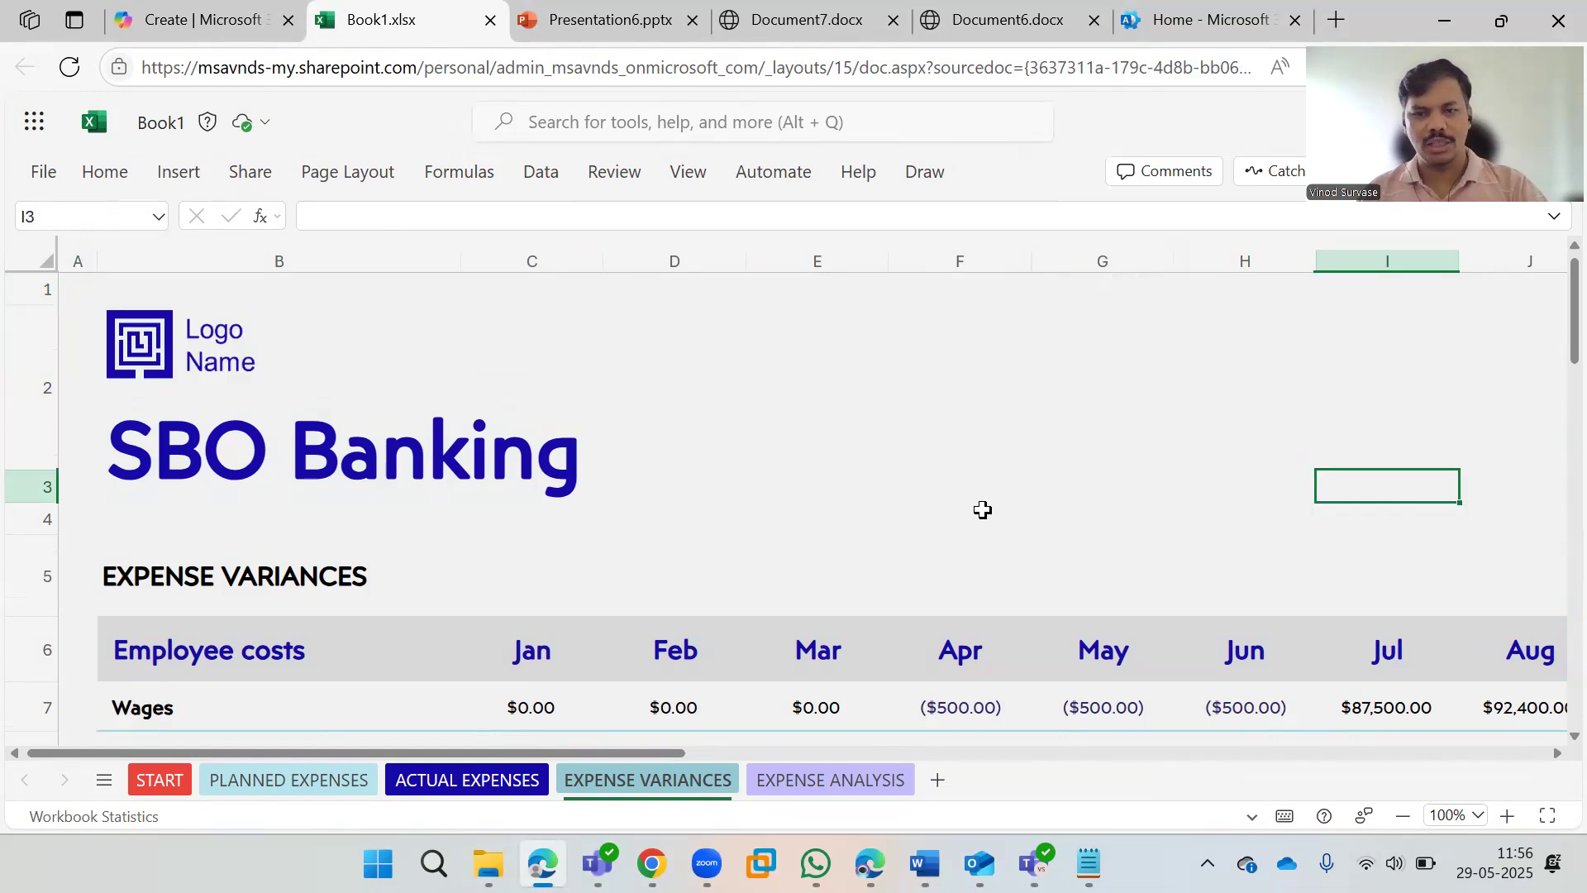
Step: Return to the Copilot Create page and show the templates for creating a form
left_click(232, 30)
scroll(1262, 491, "up", 15)
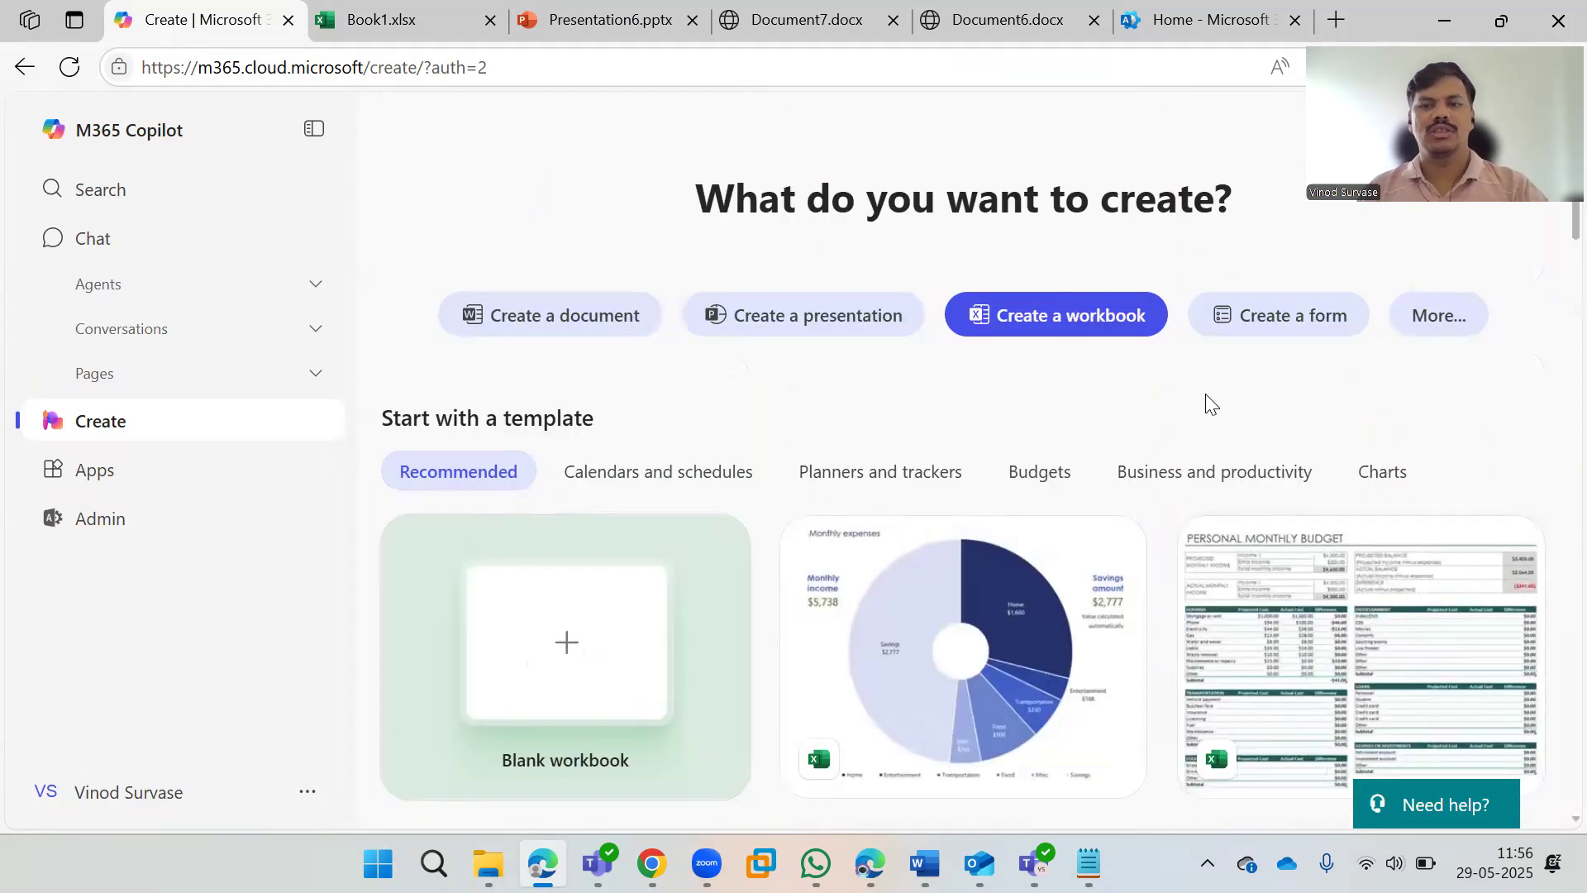
left_click(1257, 340)
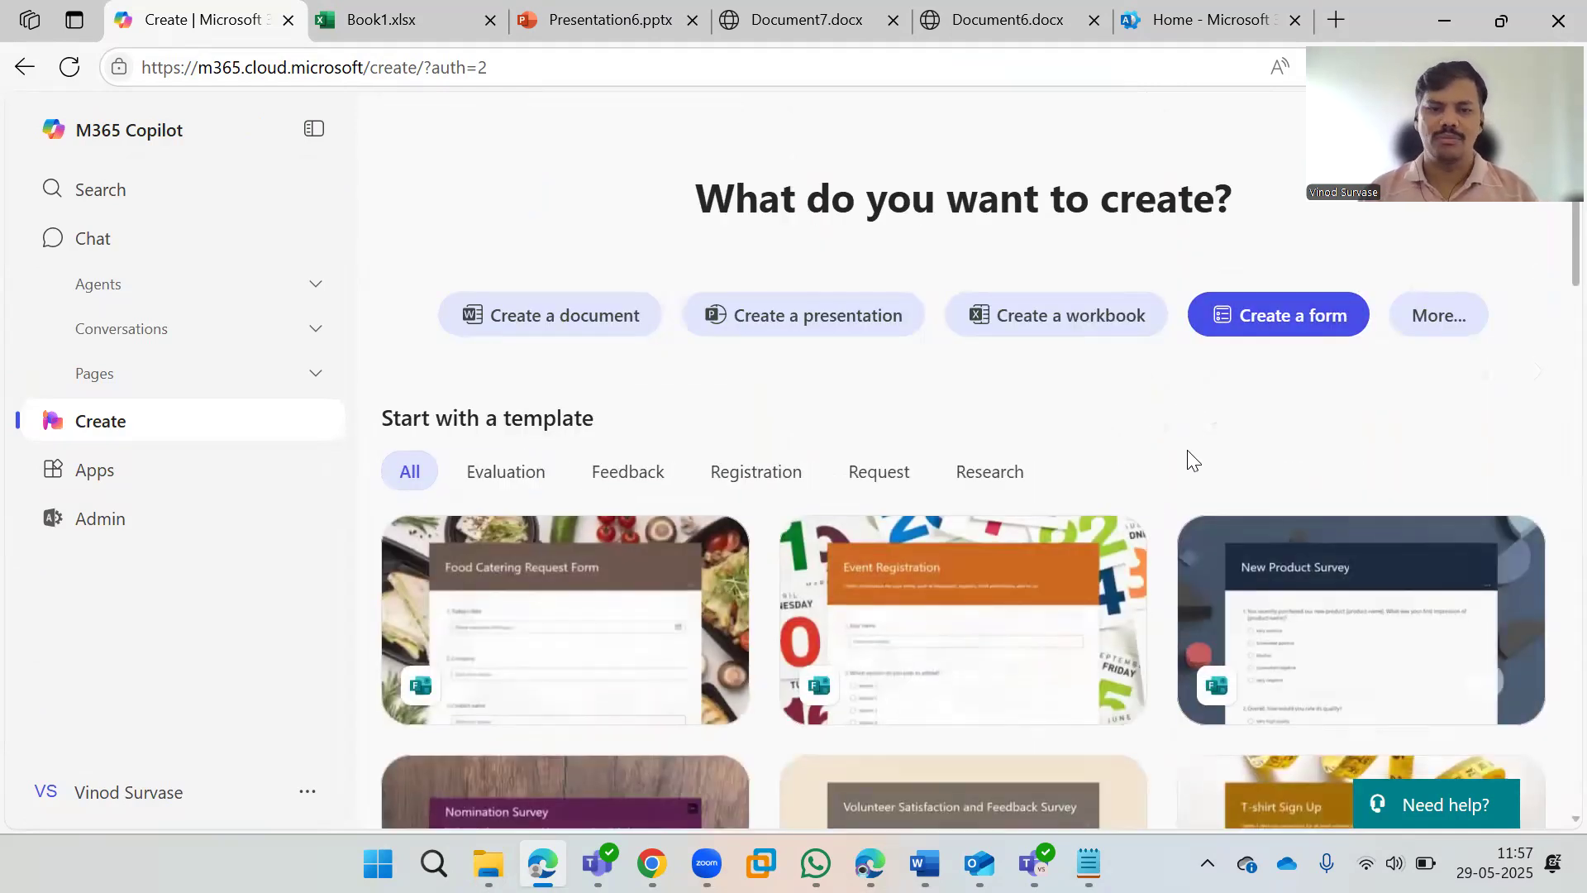
Step: Look over the full set of form templates, including the Evaluation and Feedback categories
scroll(1078, 638, "down", 3)
scroll(1094, 637, "up", 3)
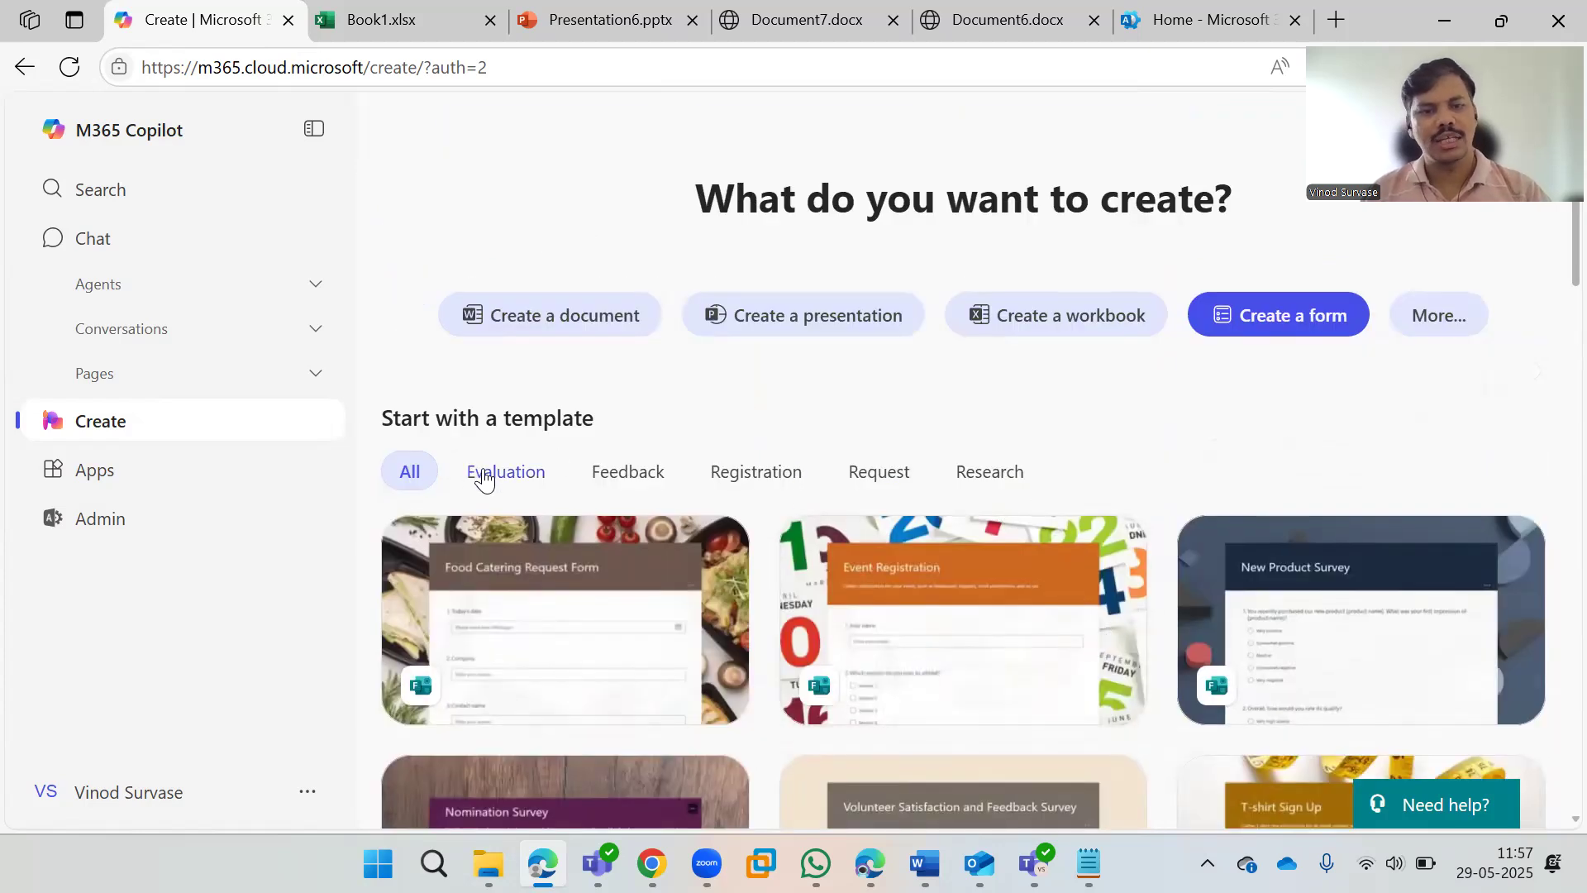
left_click(529, 475)
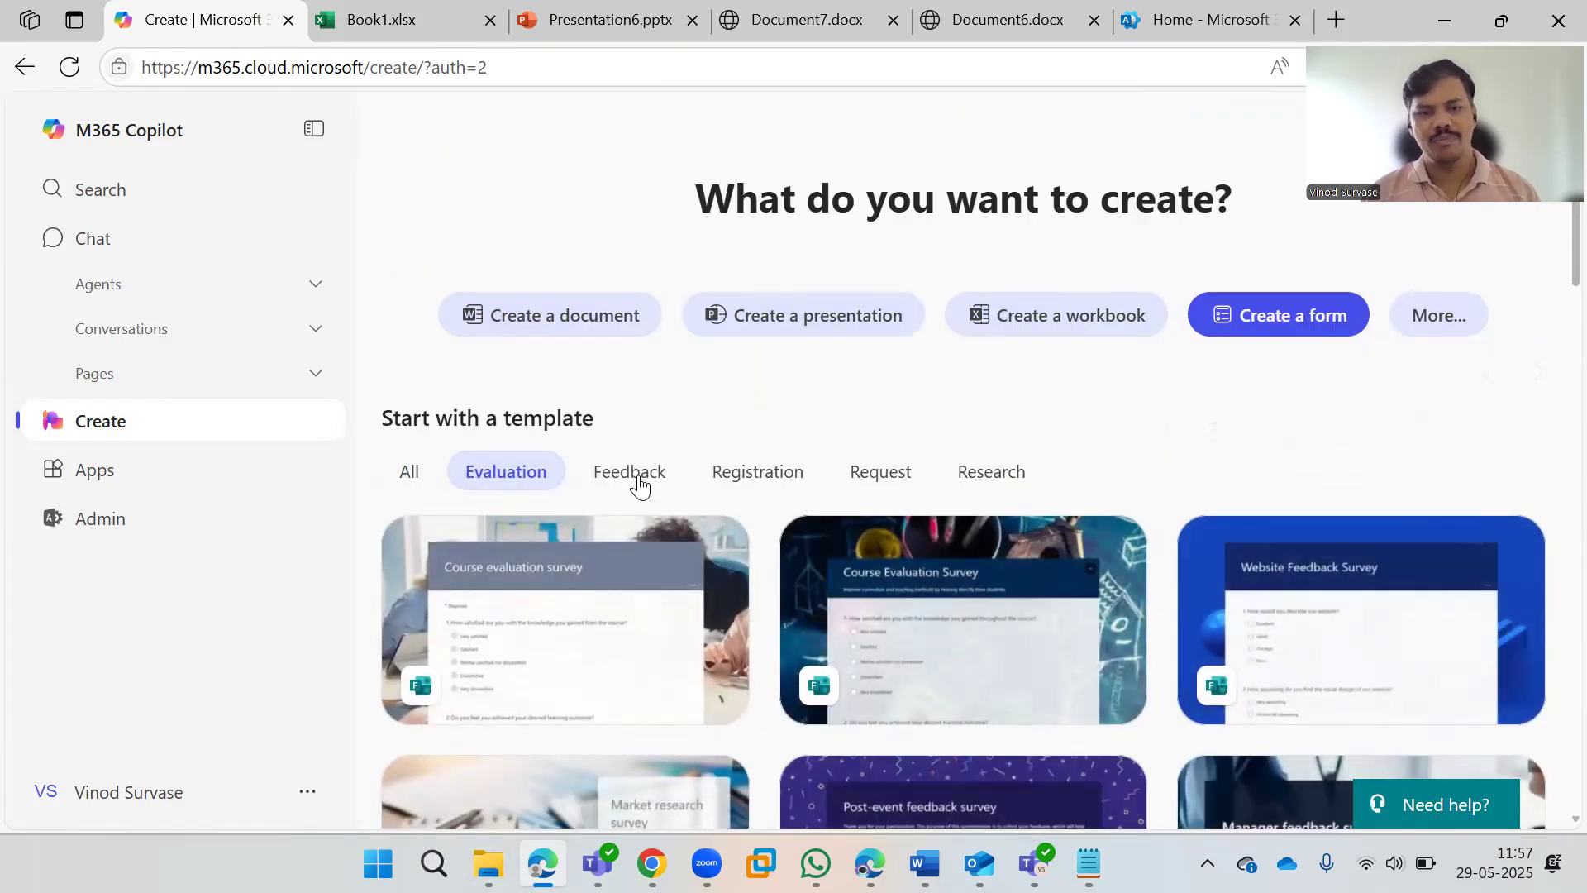
left_click(637, 476)
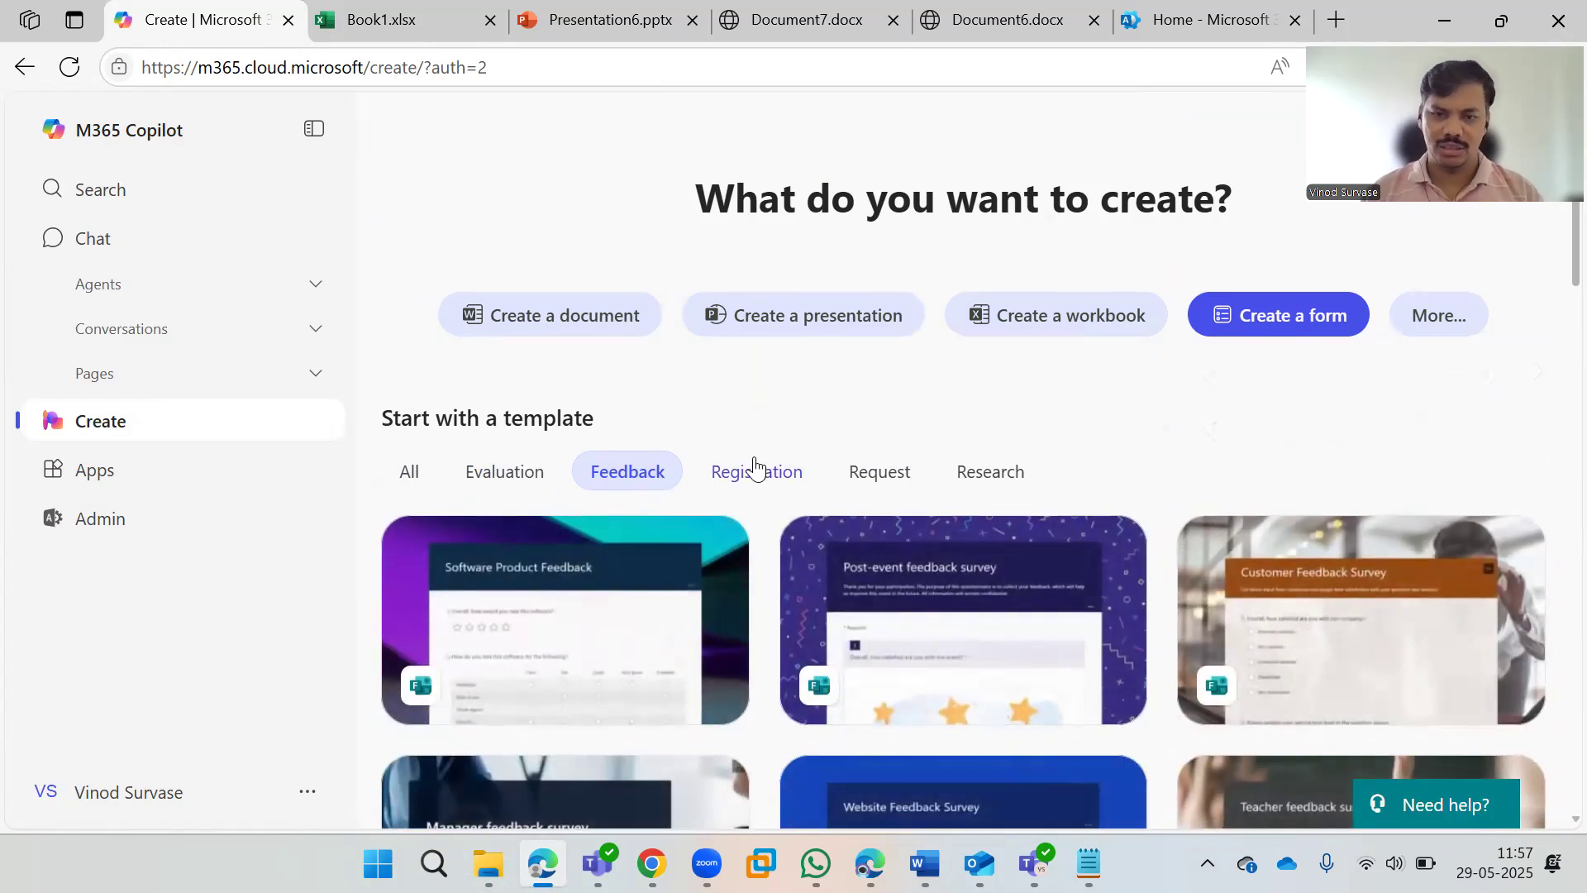
Step: Look through the Registration, Request and Research categories of form templates, viewing the full Research set
left_click(756, 471)
left_click(881, 475)
left_click(990, 476)
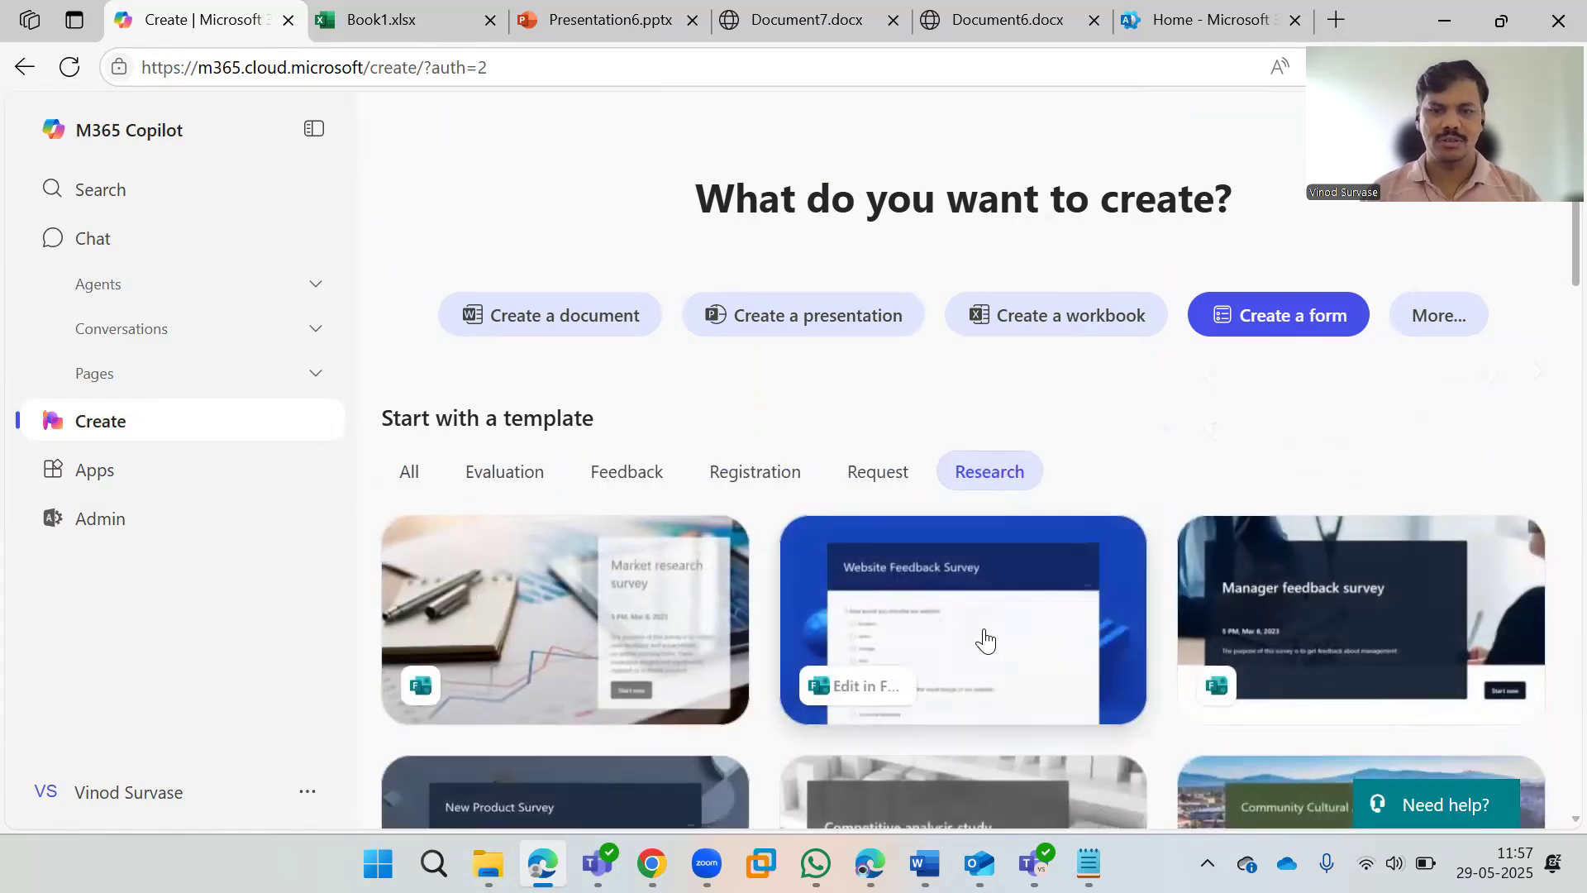
scroll(1215, 492, "down", 15)
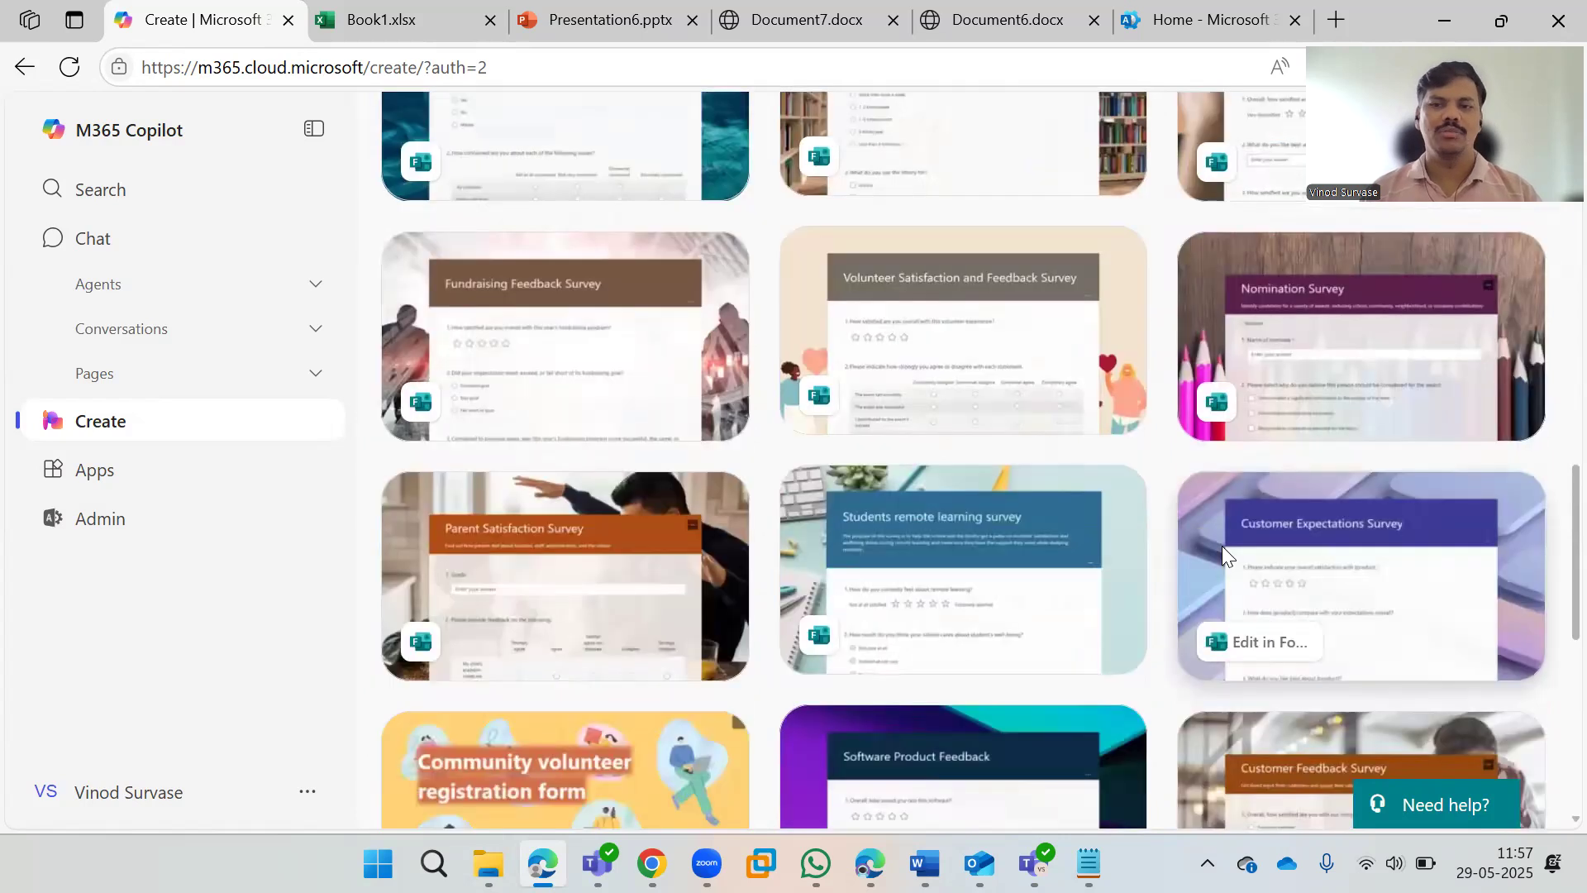
scroll(1174, 563, "down", 8)
scroll(1116, 574, "up", 1)
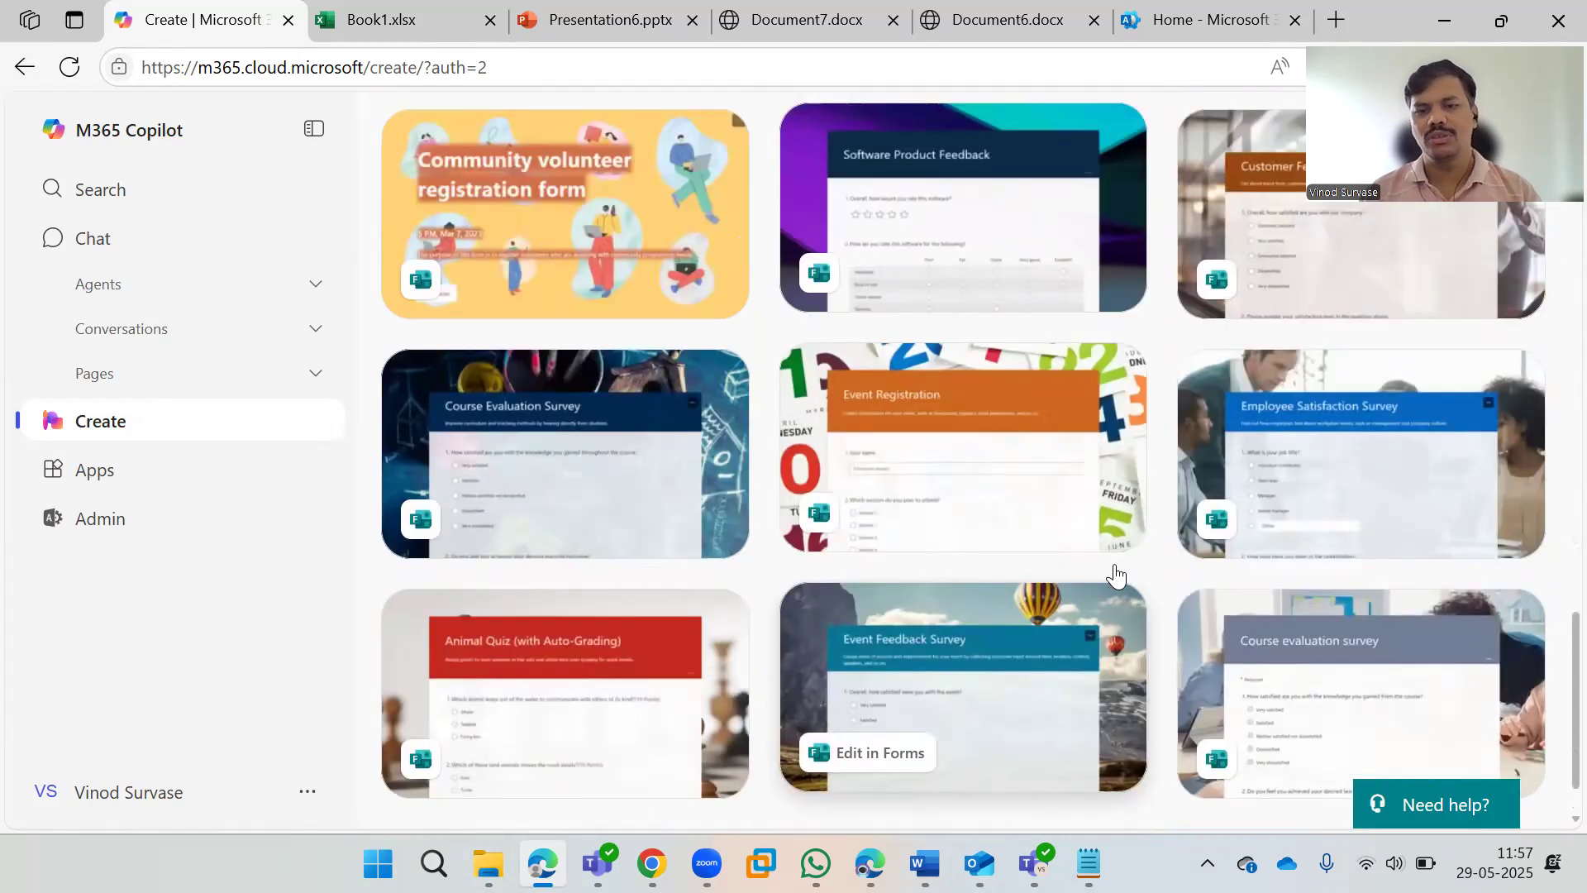
scroll(1112, 574, "up", 20)
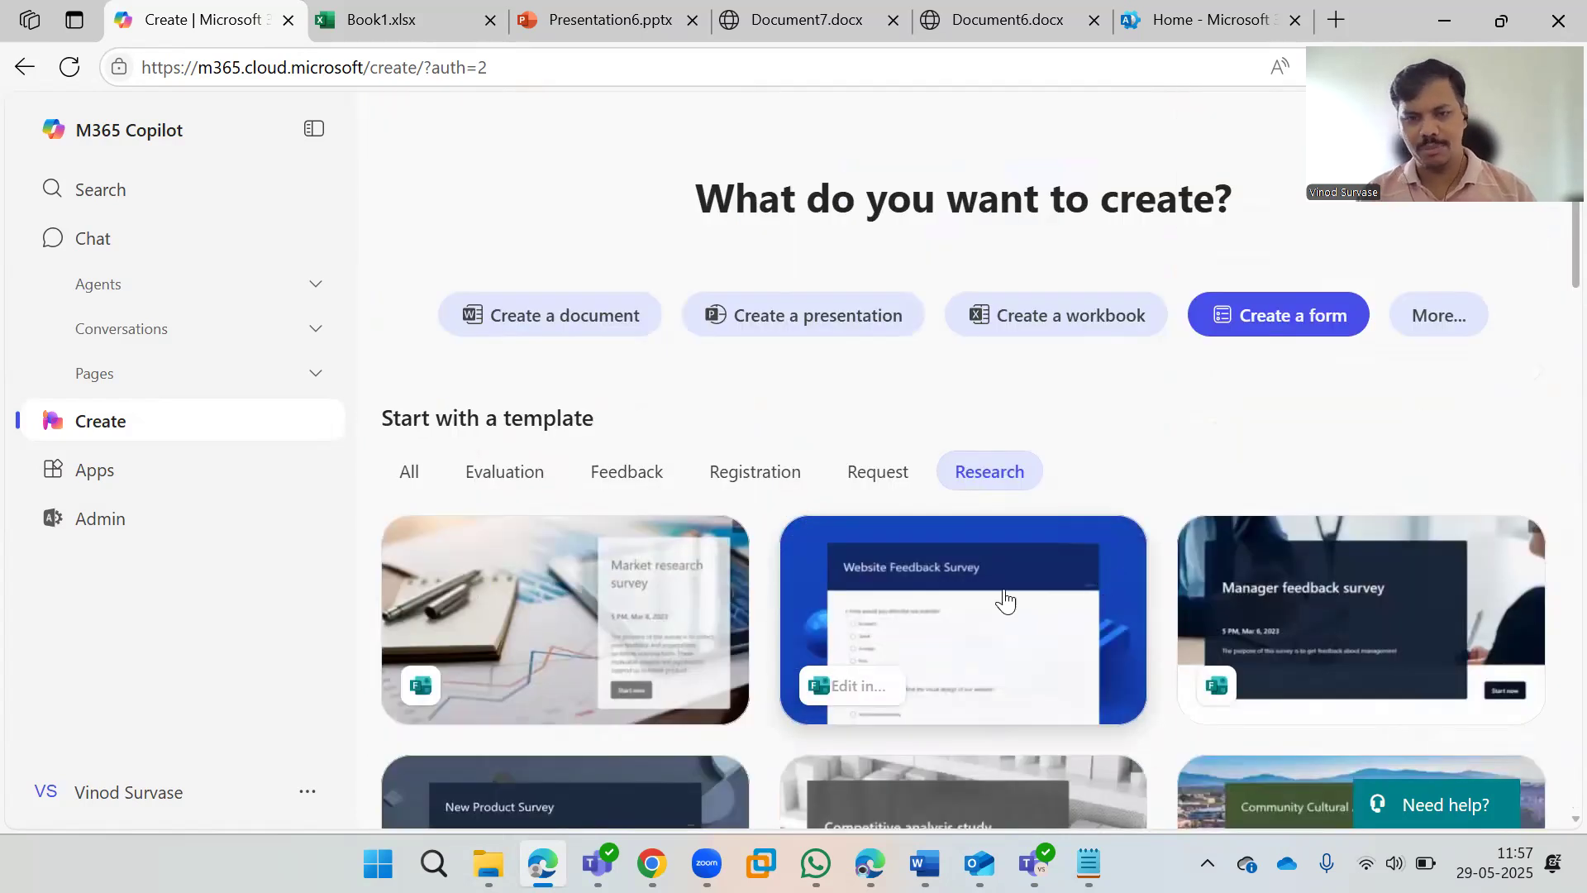
Step: Open the Website Feedback Survey template in Forms without signing in and review its questions through to the last one
left_click(935, 601)
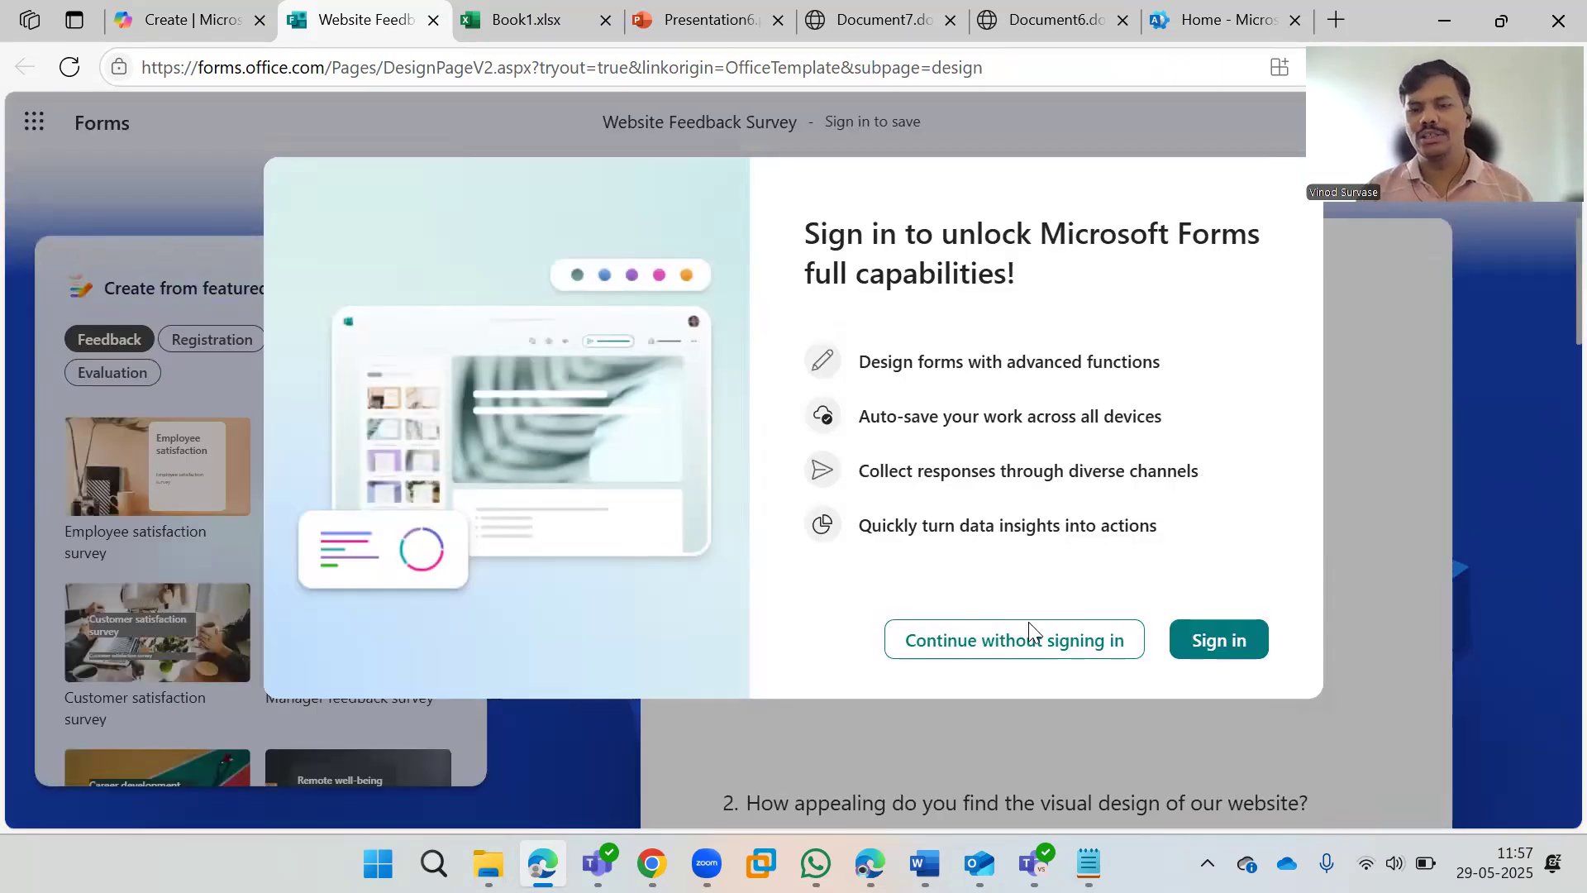
left_click(1123, 642)
scroll(1071, 569, "down", 3)
scroll(1058, 576, "down", 15)
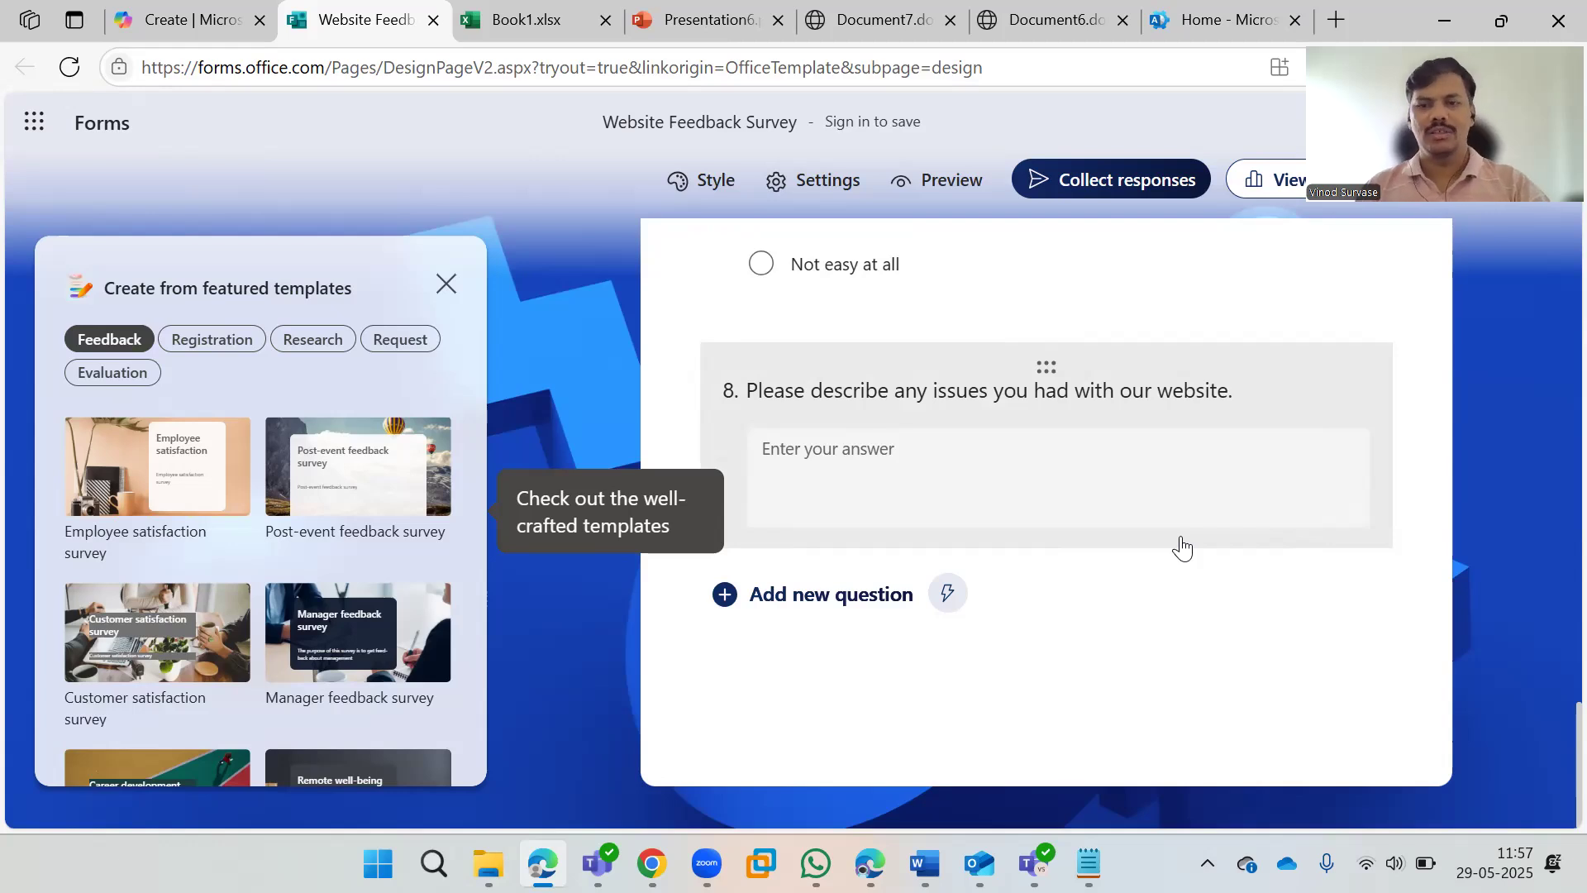
scroll(1182, 548, "up", 20)
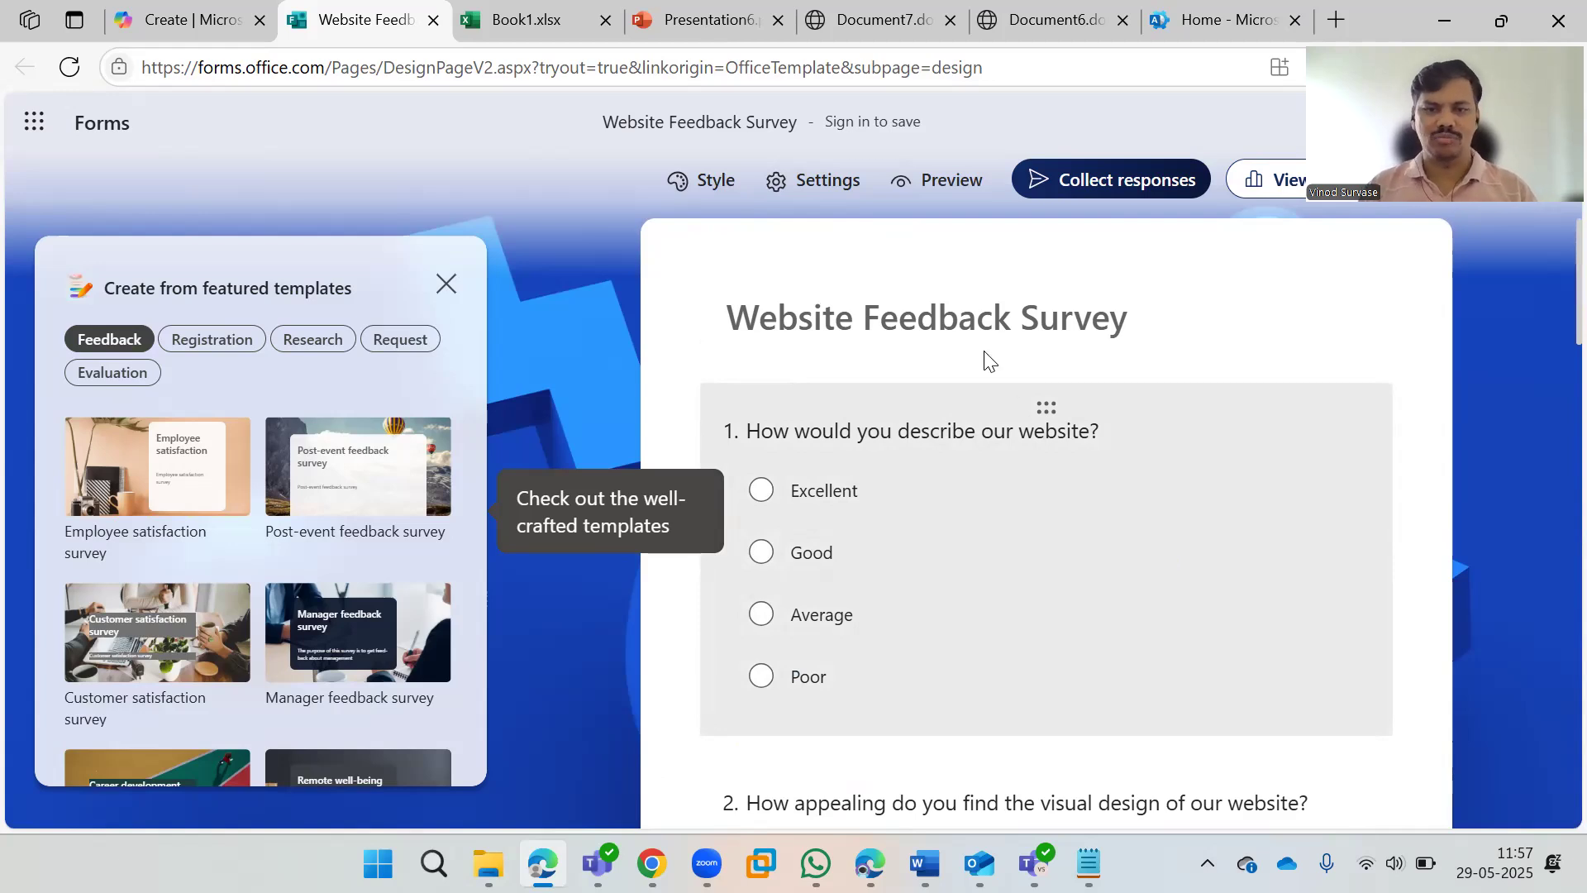
Step: Return to the Copilot Create page and view the available brand templates
left_click(203, 32)
left_click(1418, 329)
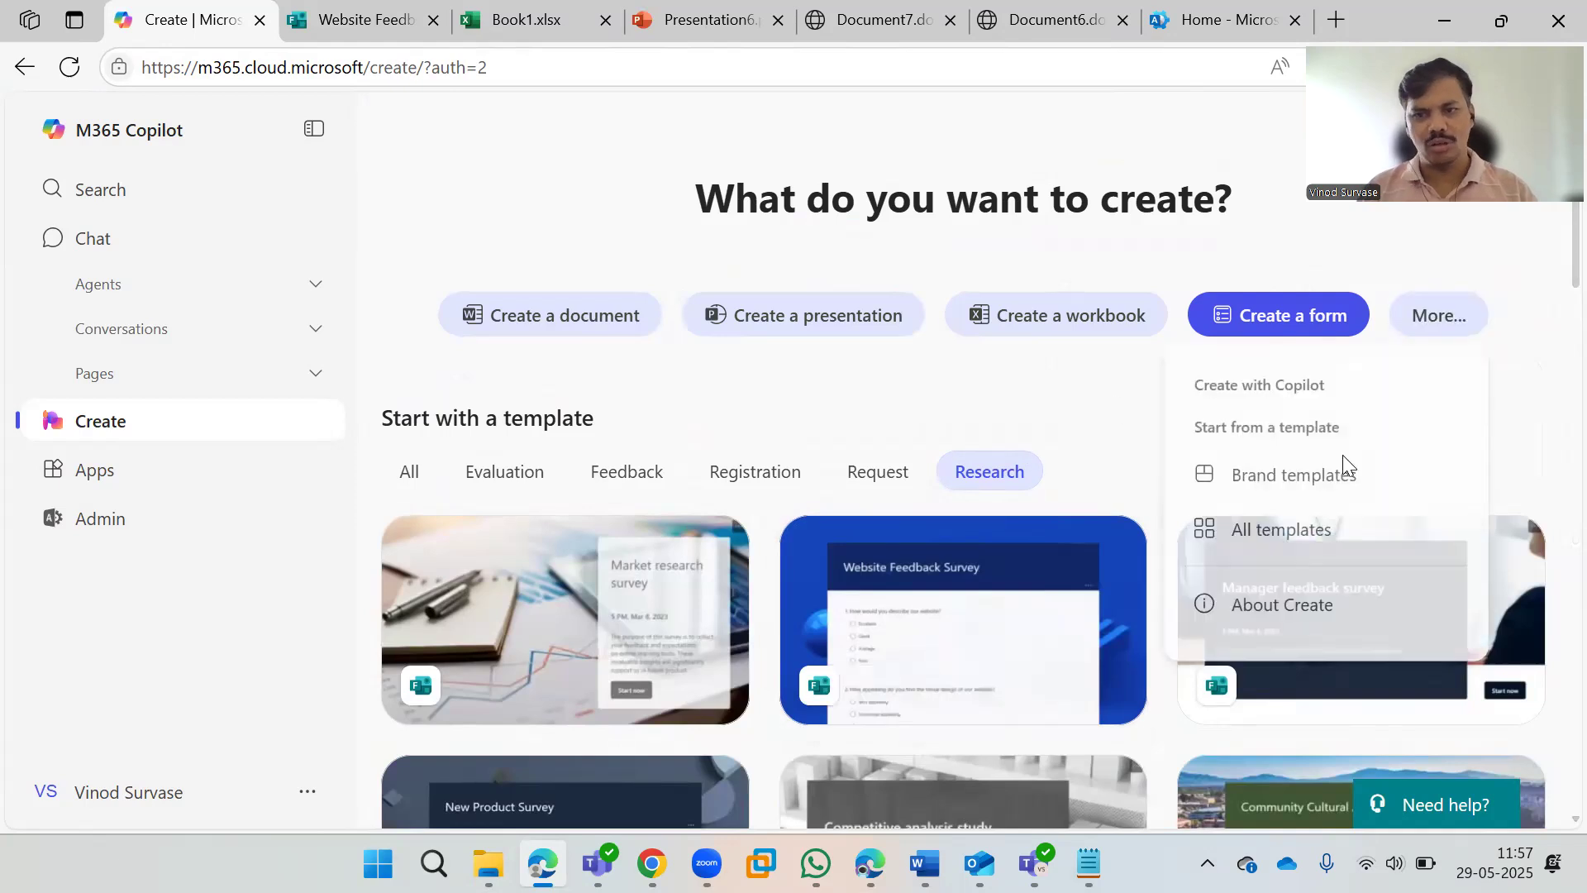
left_click(1320, 478)
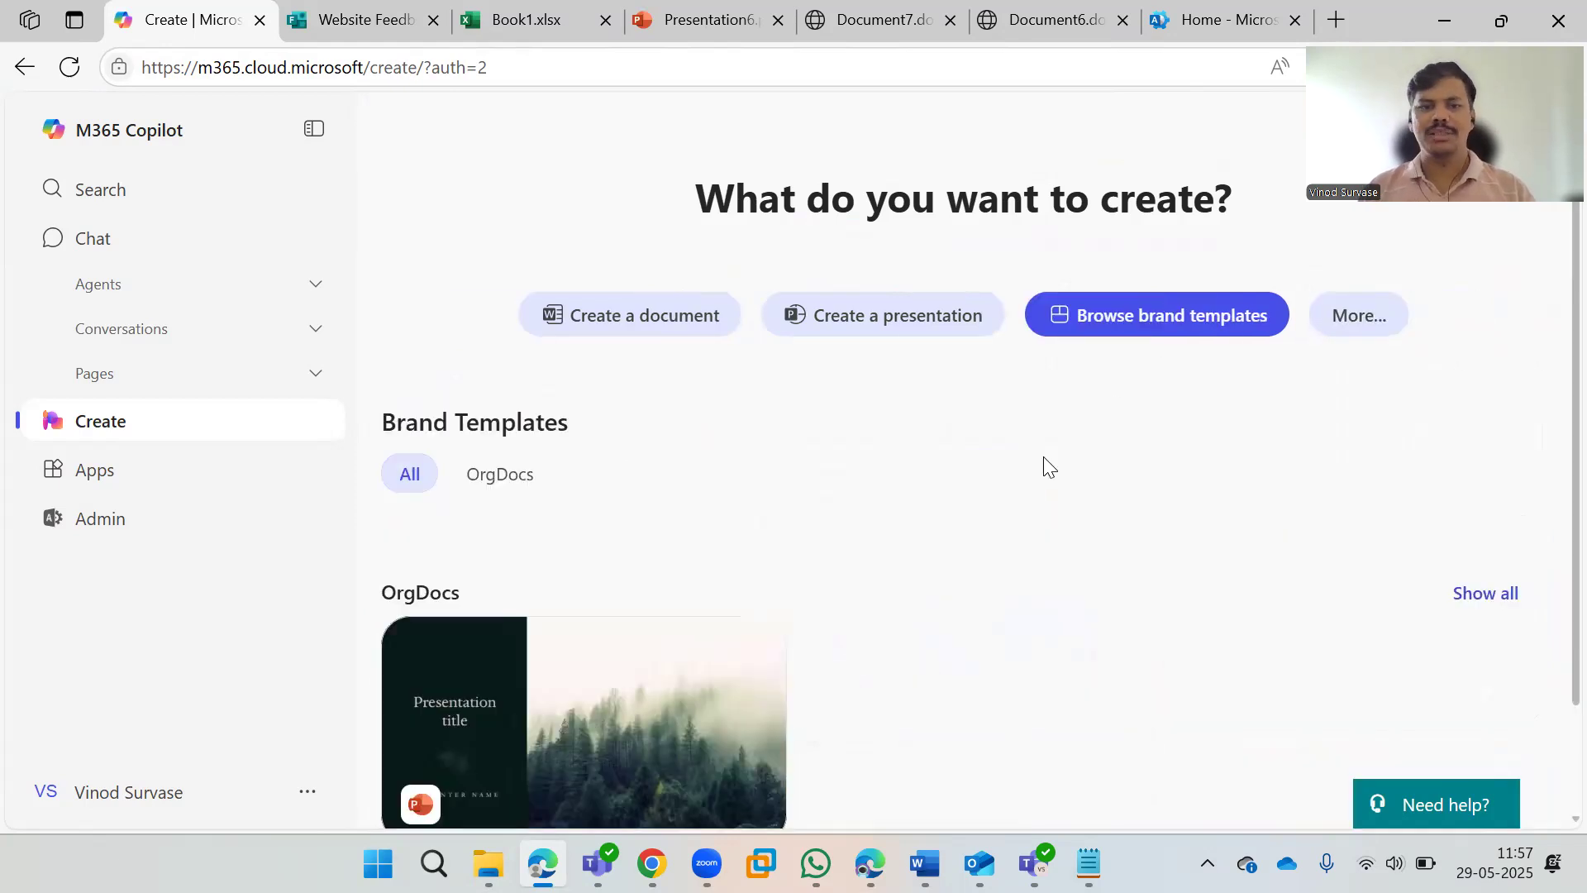
scroll(1042, 463, "down", 2)
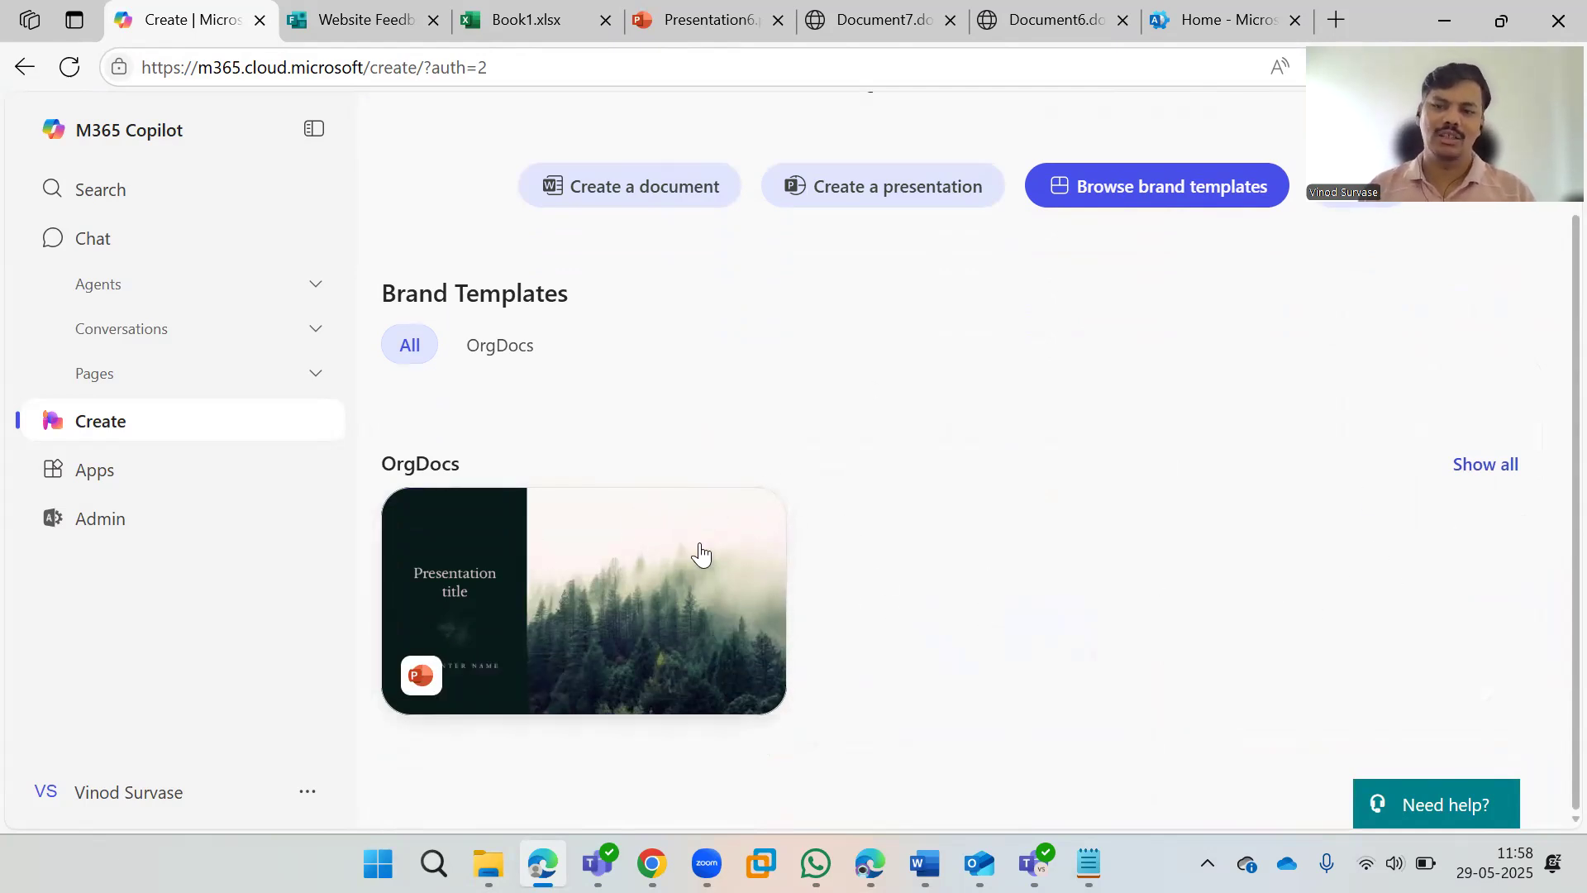
scroll(1323, 570, "up", 2)
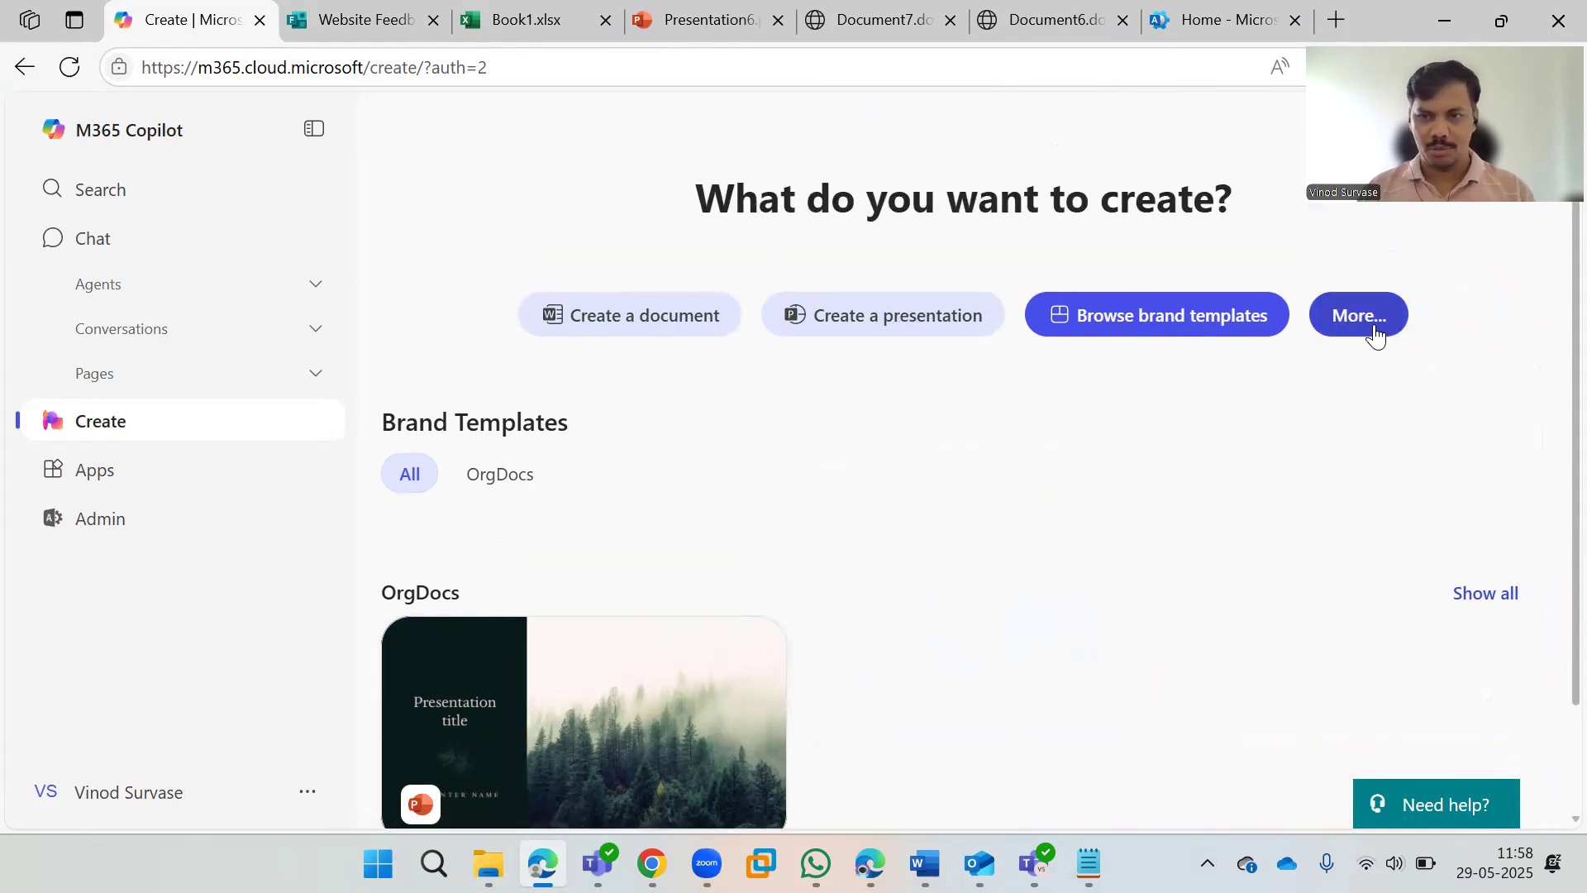
Step: Show all templates and view the Presentations, Calendars and schedules, and Planners and trackers categories
left_click(1372, 334)
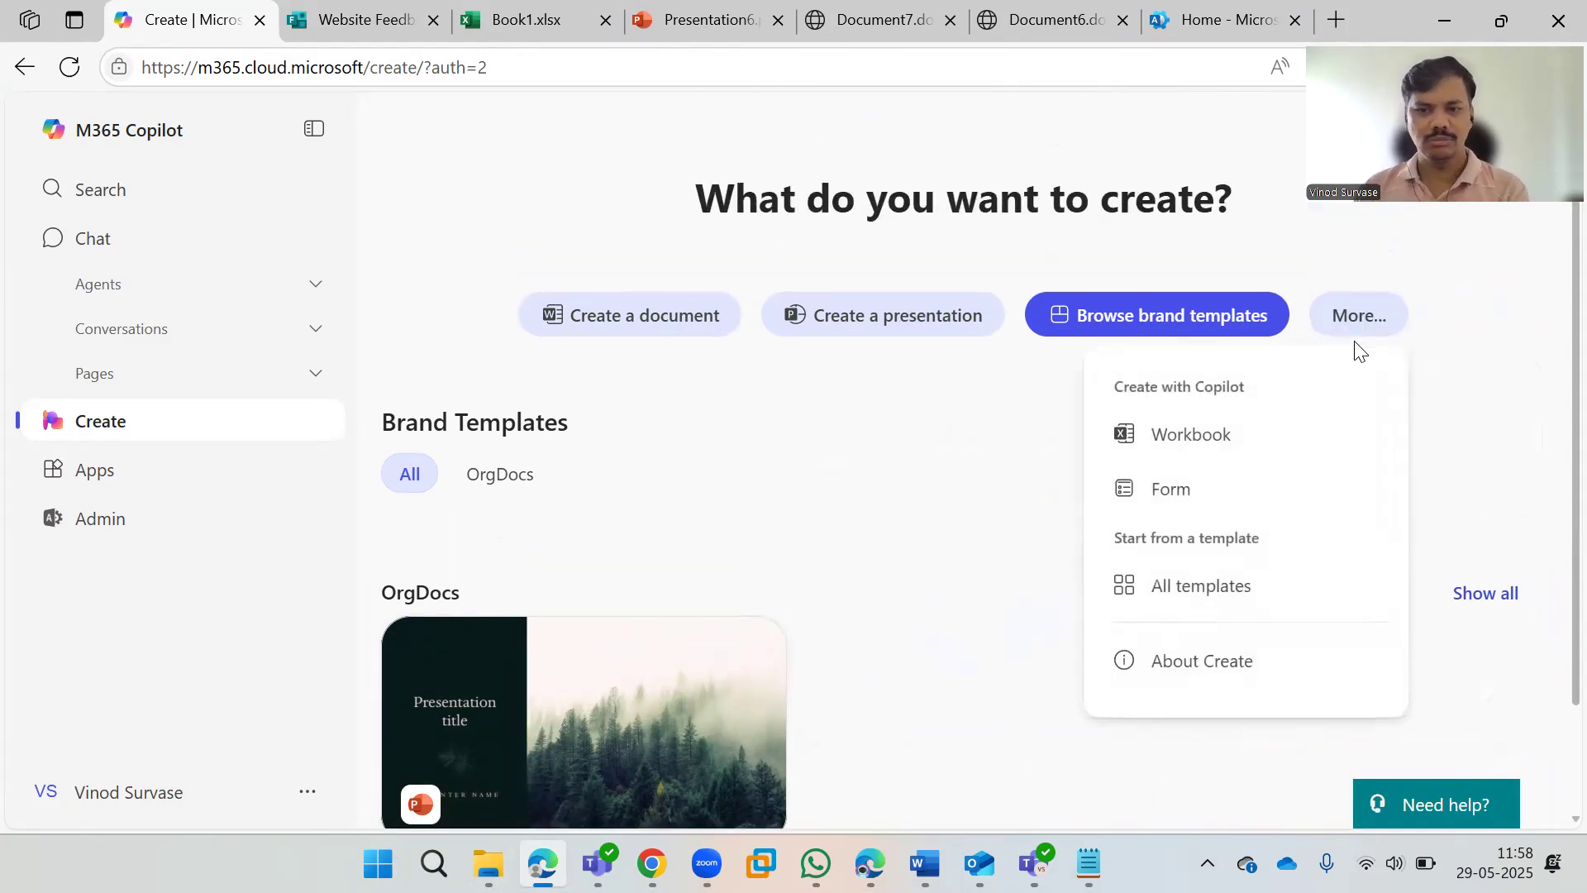
left_click(1336, 608)
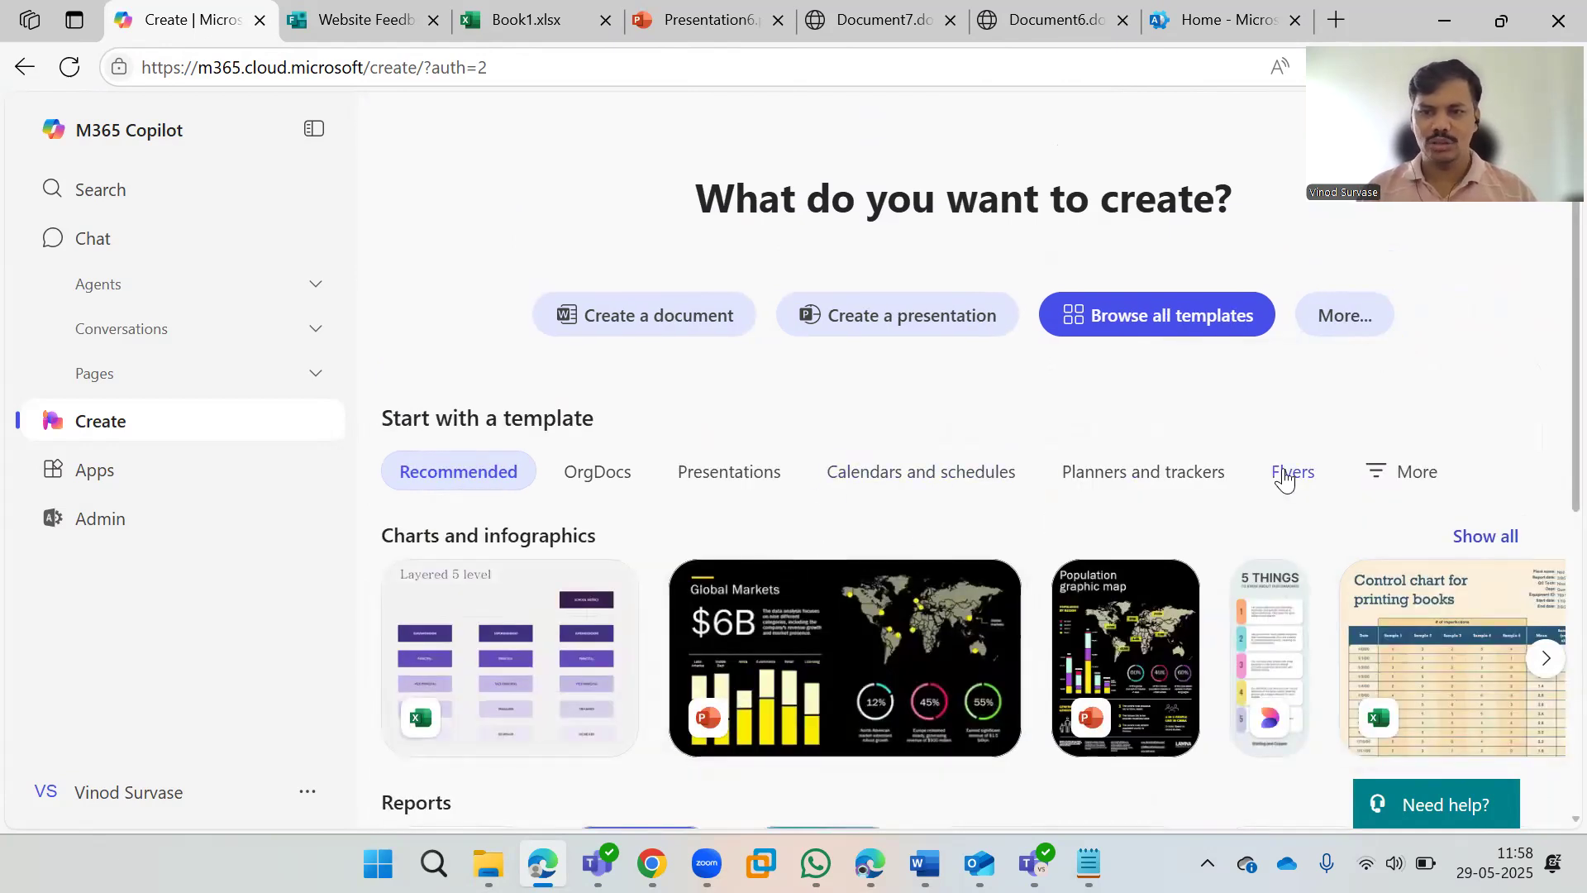
left_click(745, 479)
left_click(939, 484)
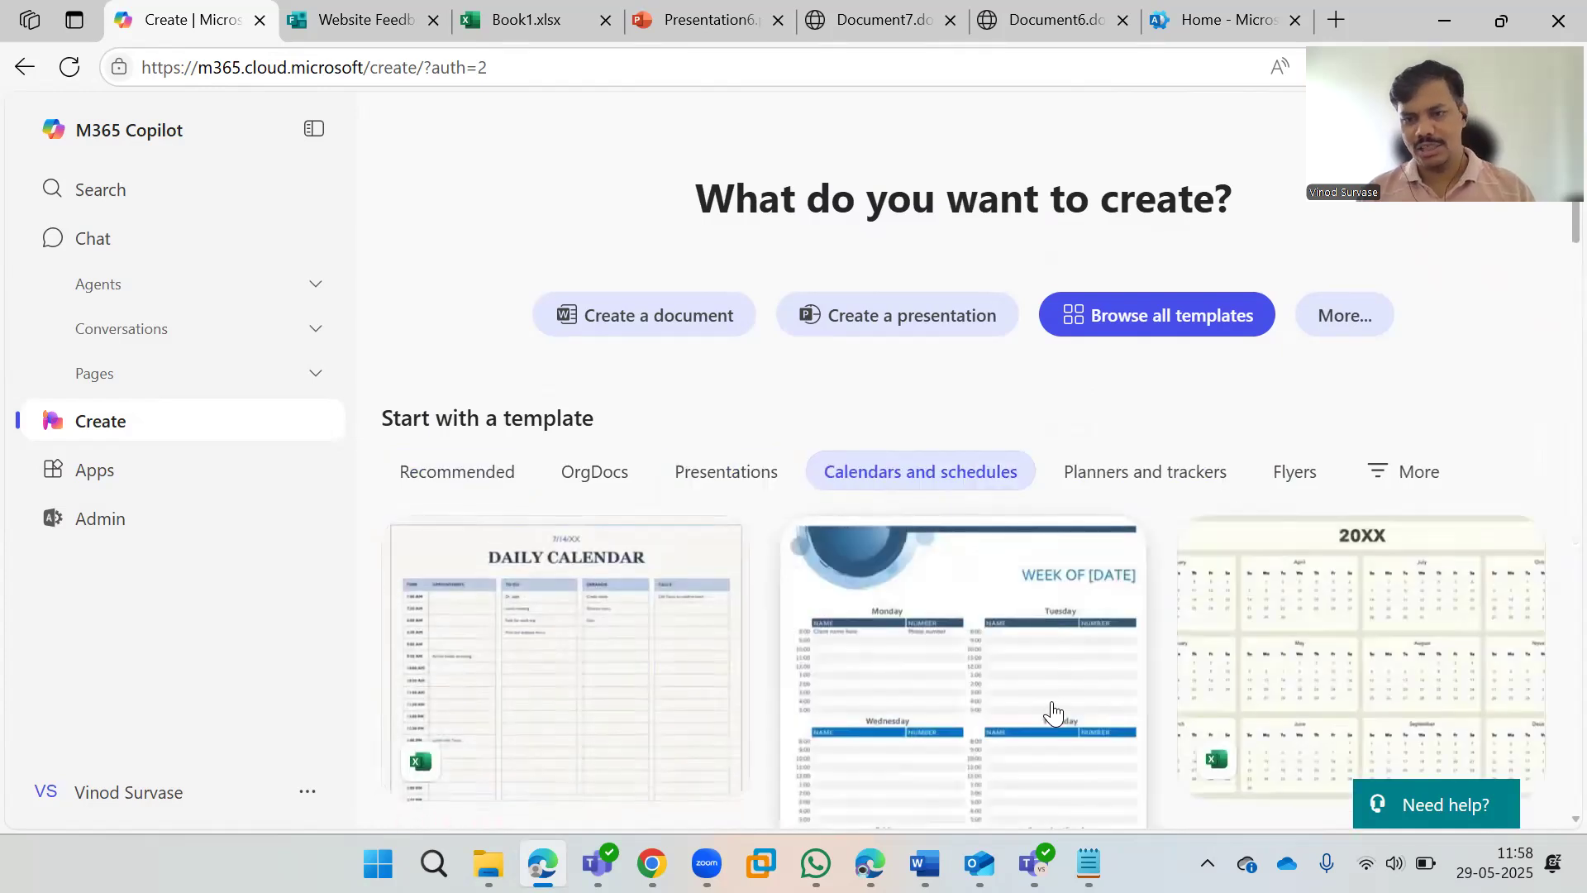
left_click(1116, 486)
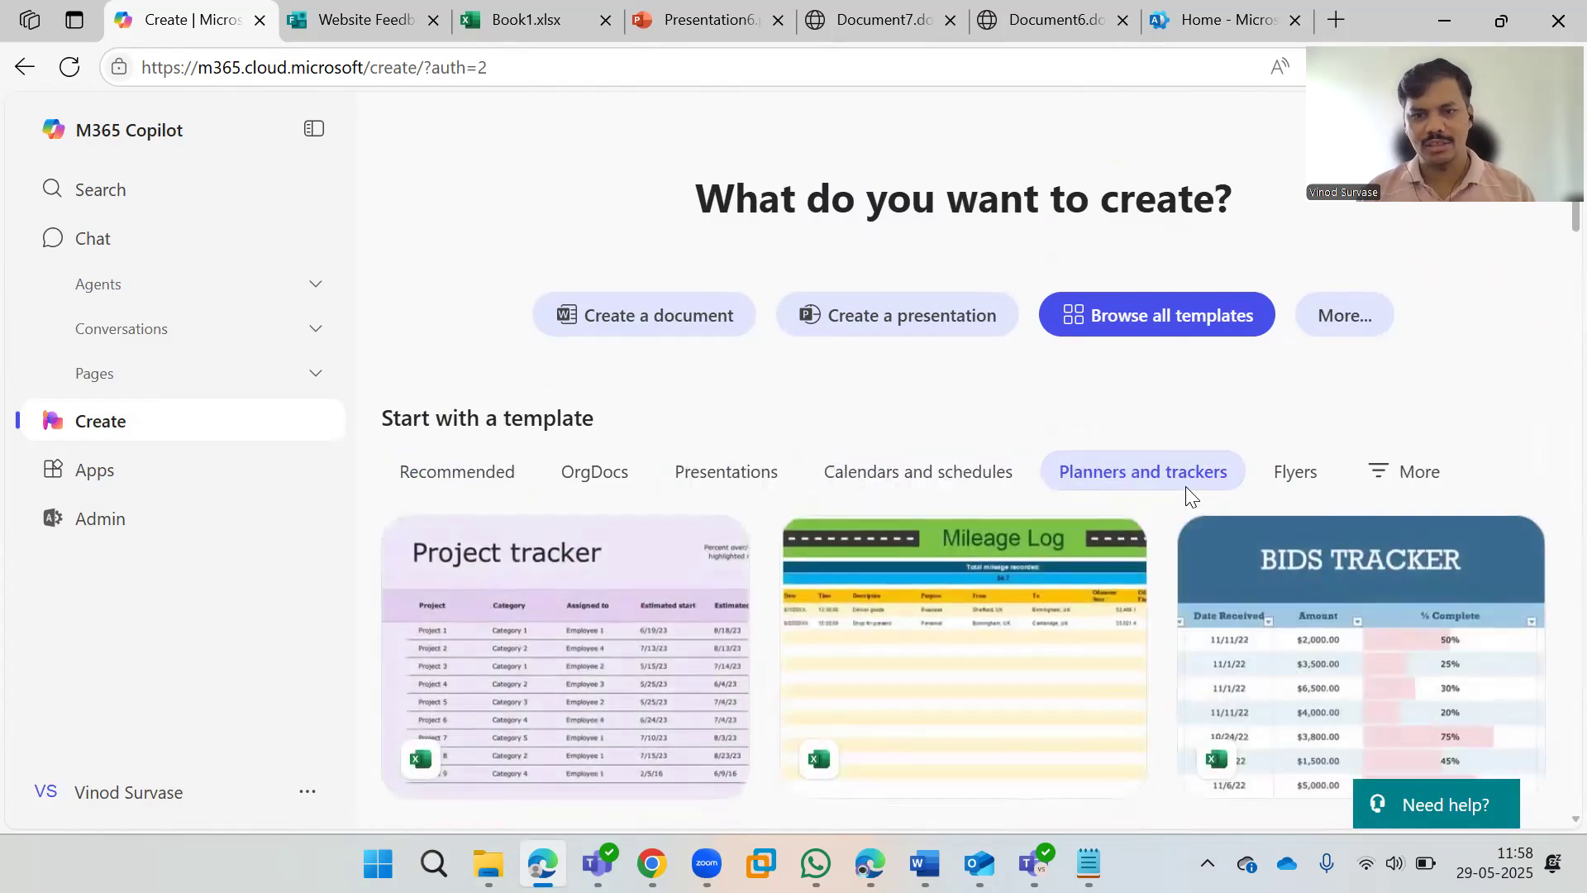
Step: Look through the Flyers category of the template collection
left_click(1294, 475)
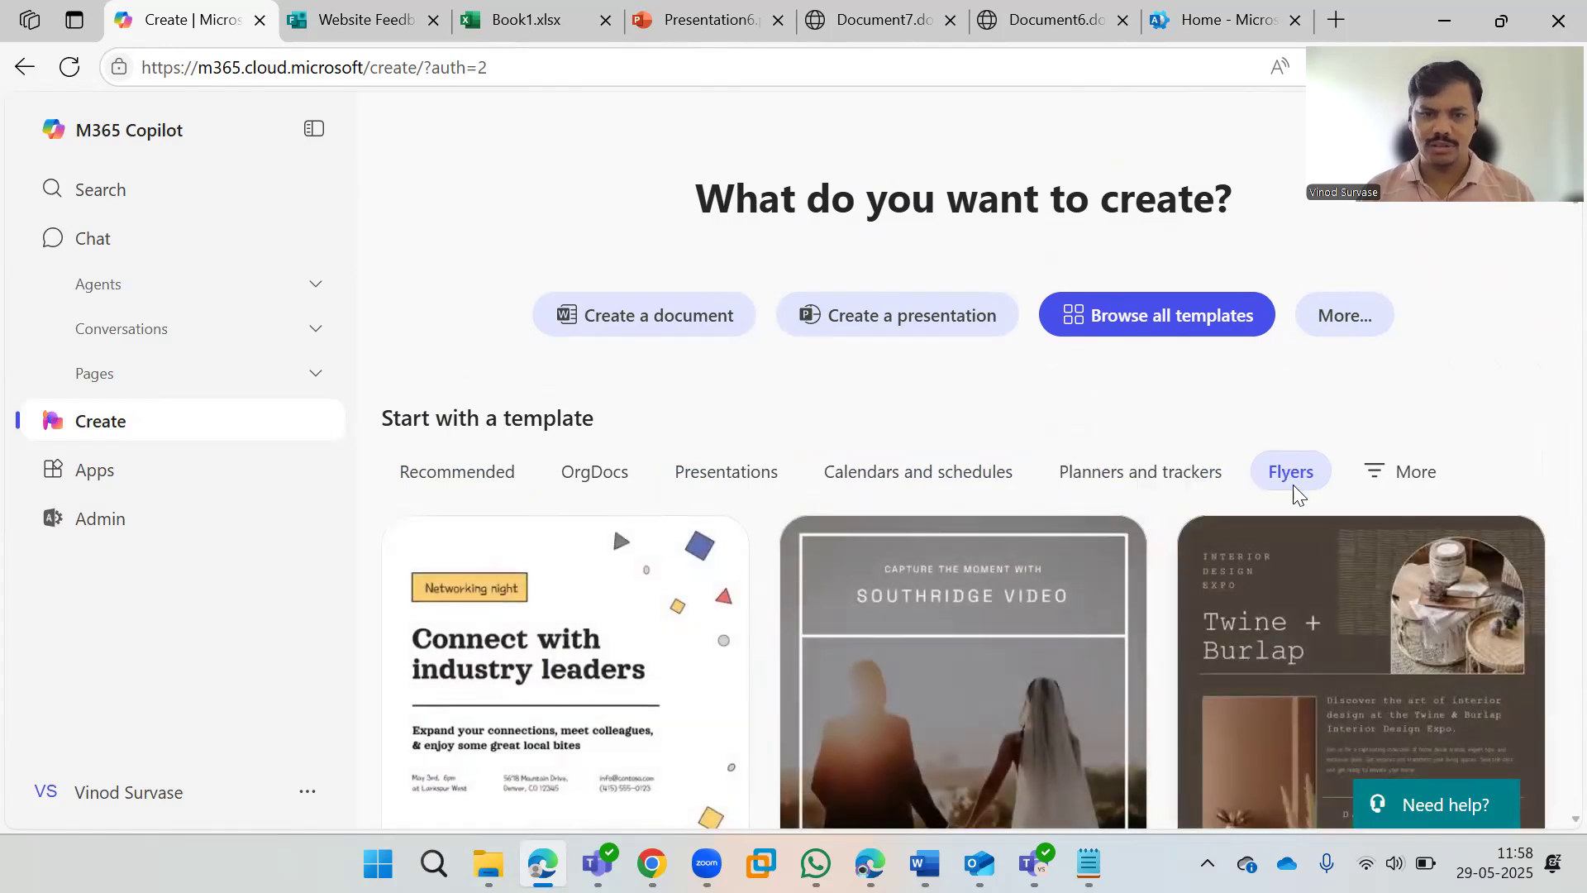
scroll(1240, 512, "down", 5)
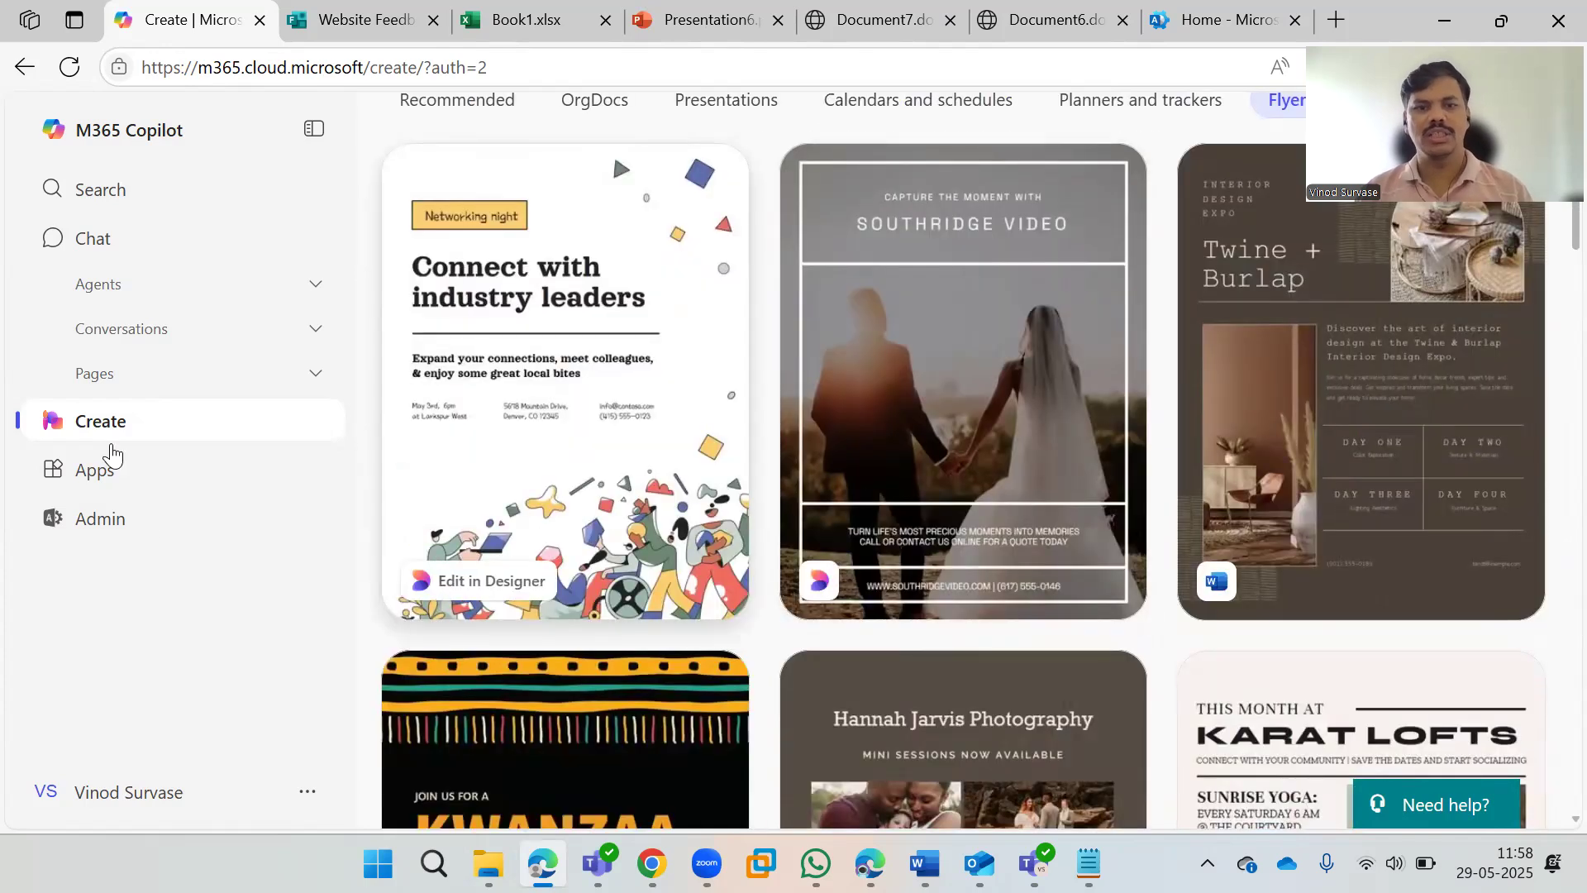
scroll(818, 537, "down", 8)
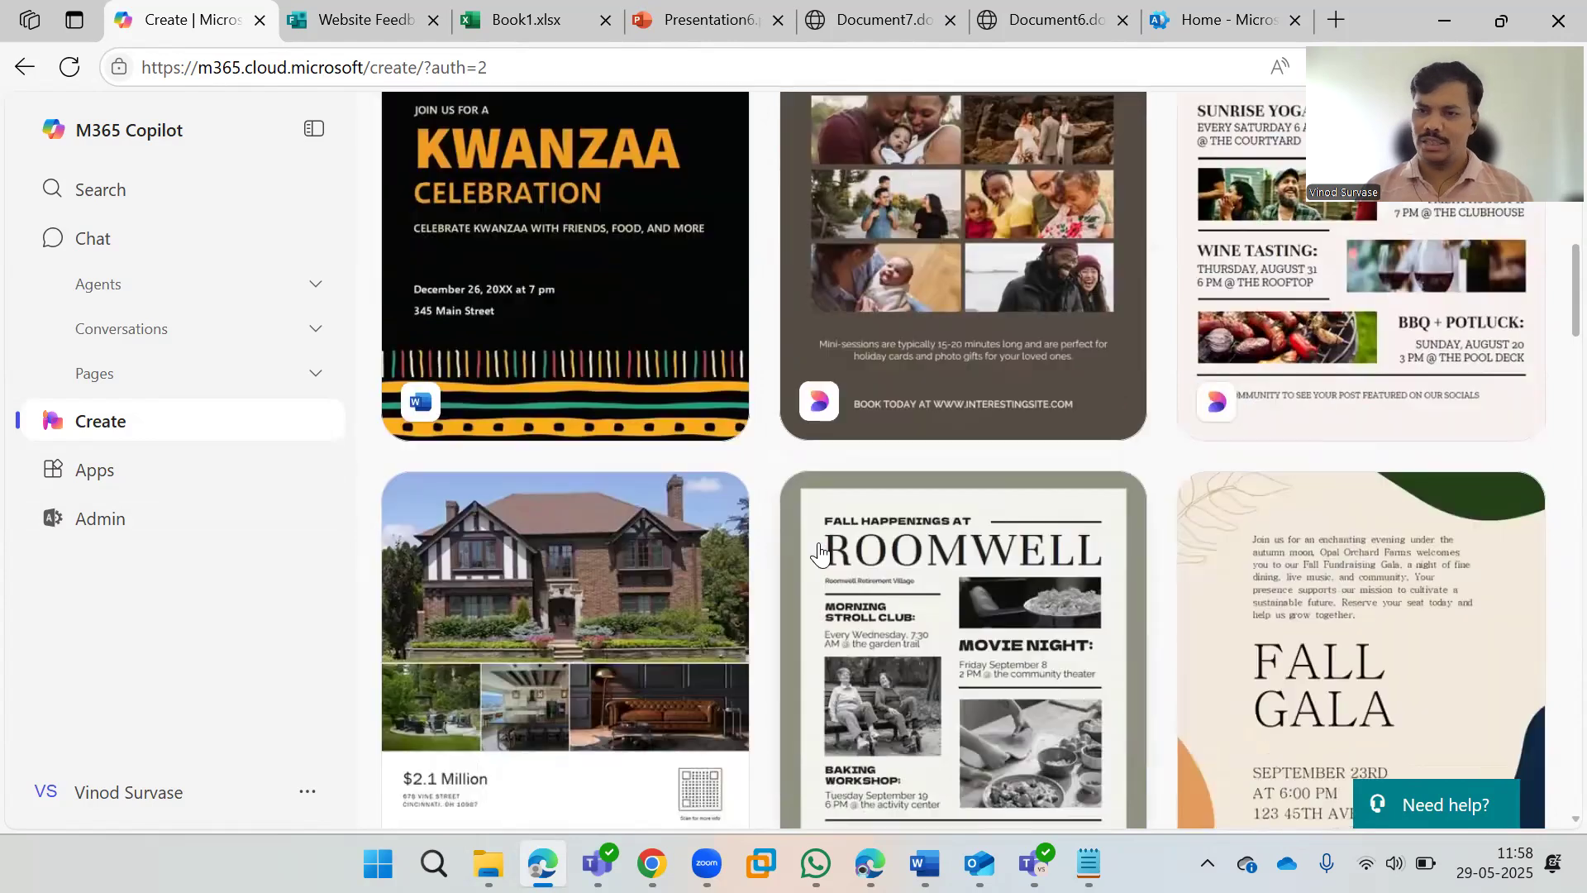
scroll(881, 566, "down", 8)
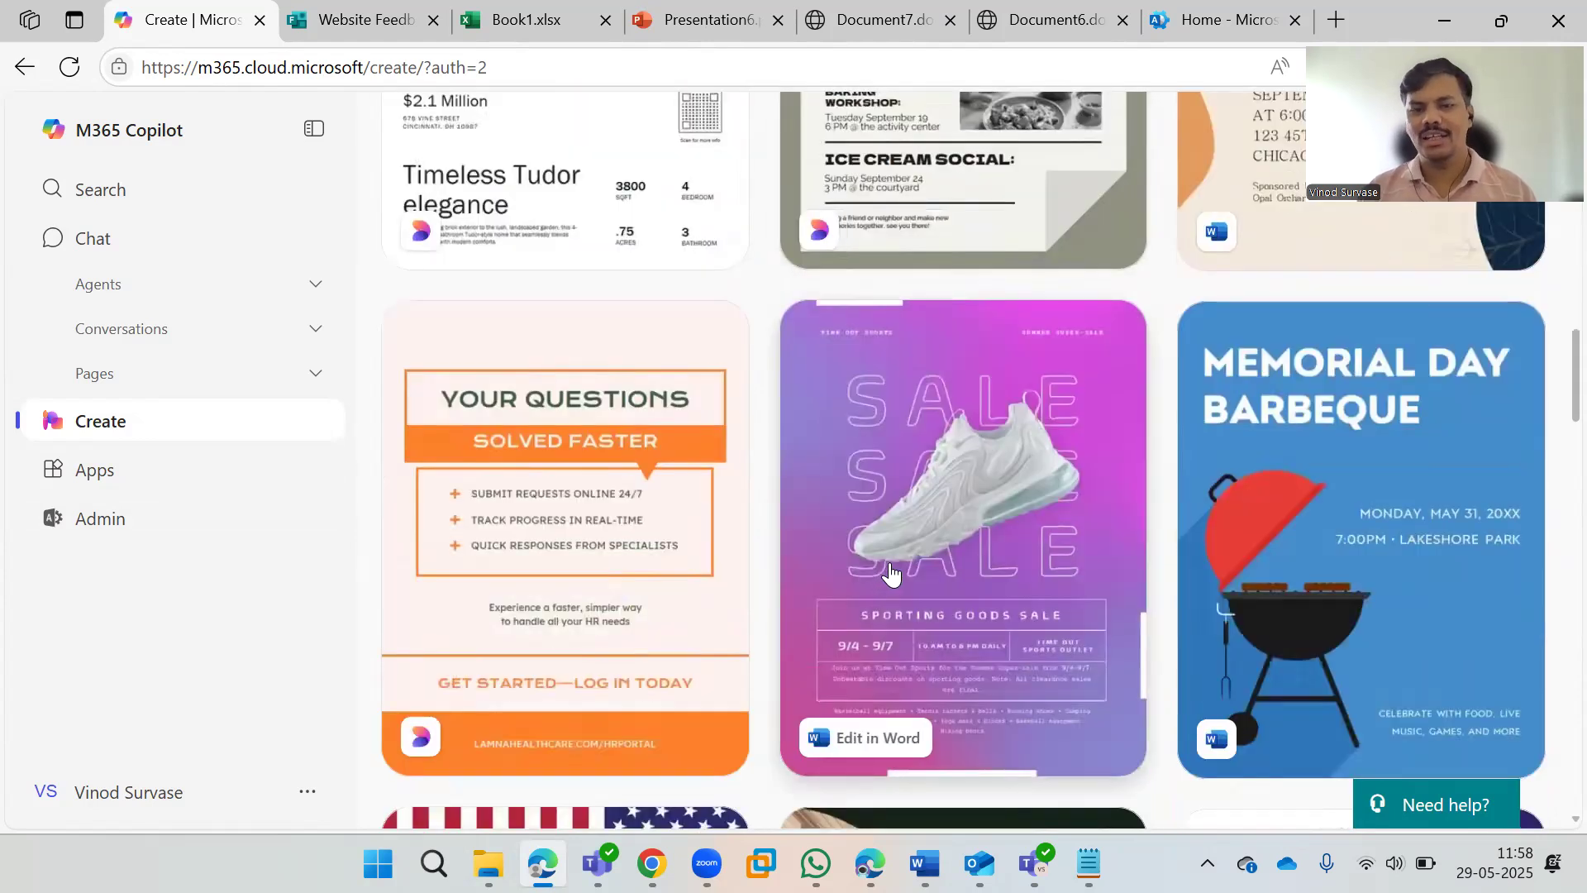
scroll(963, 562, "down", 13)
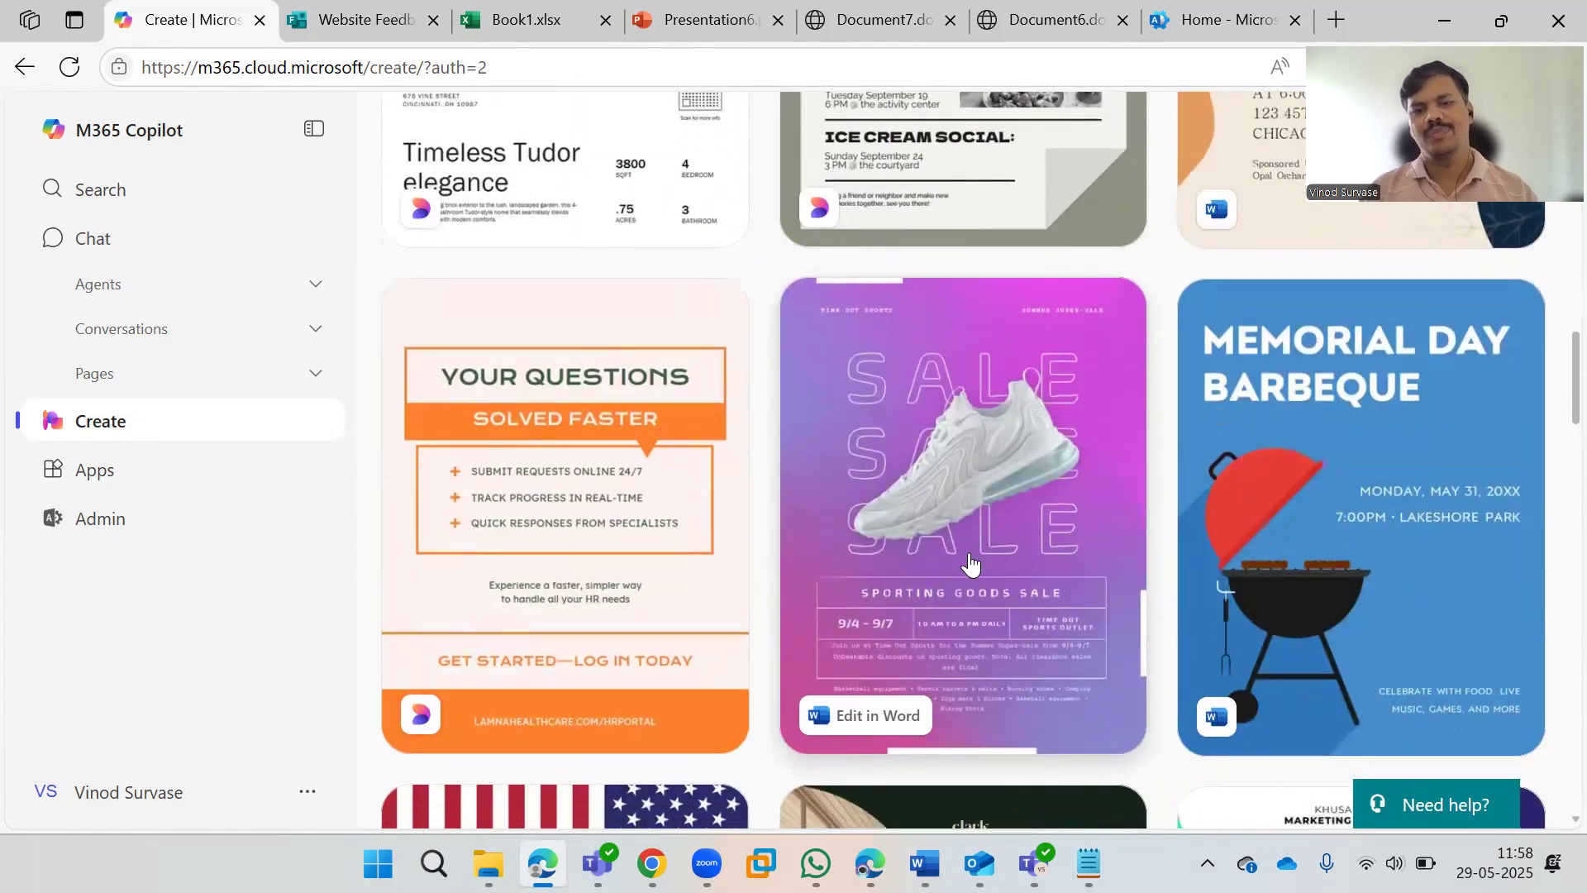
scroll(938, 579, "down", 15)
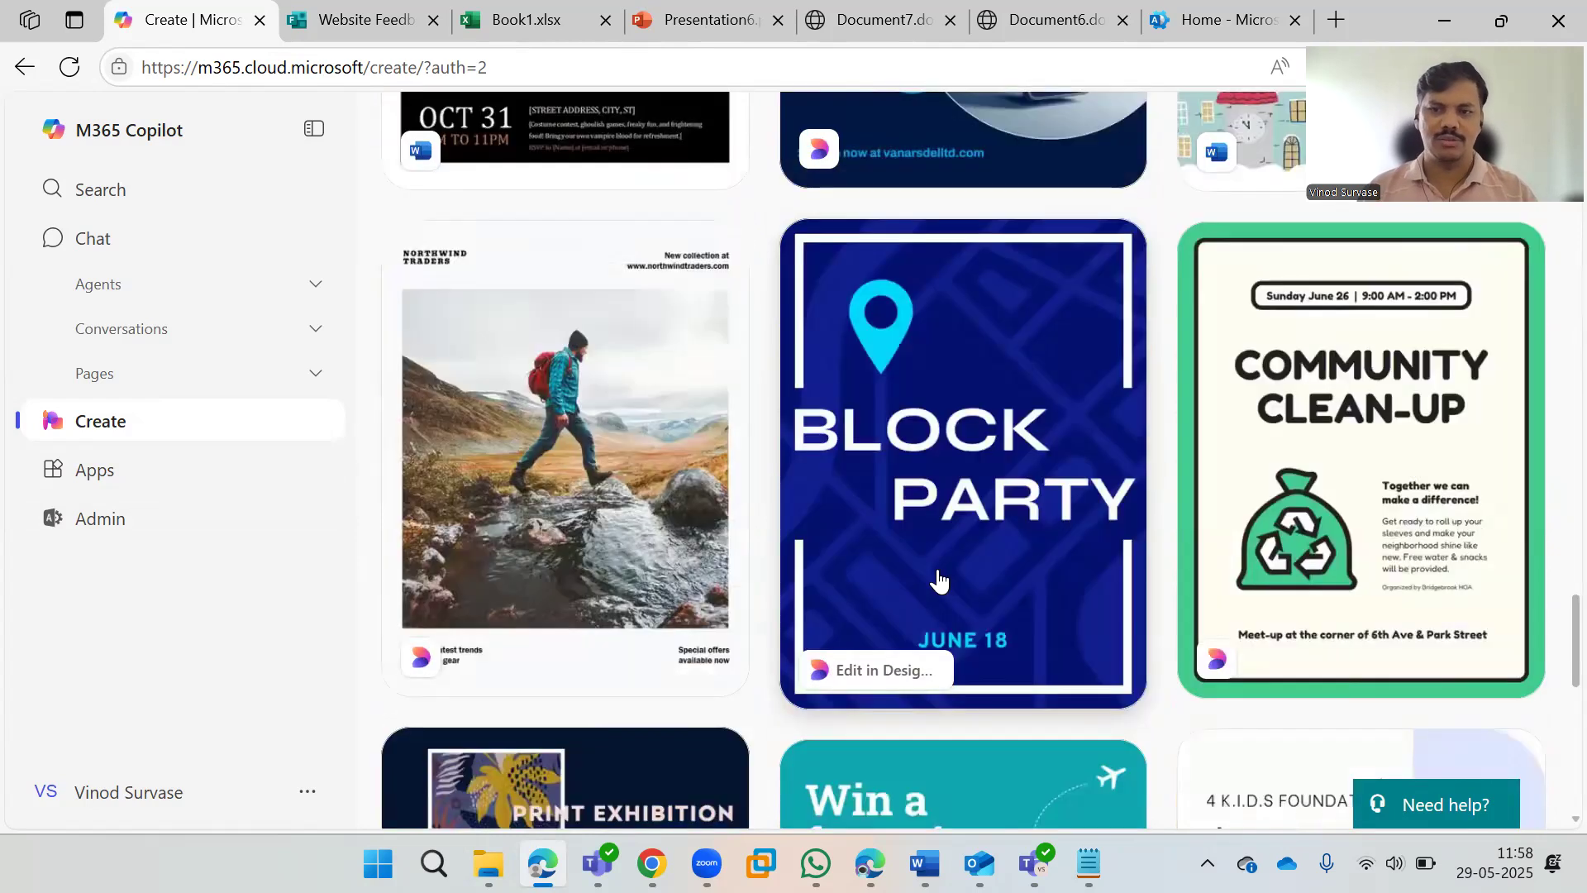
scroll(832, 584, "down", 3)
scroll(832, 584, "down", 10)
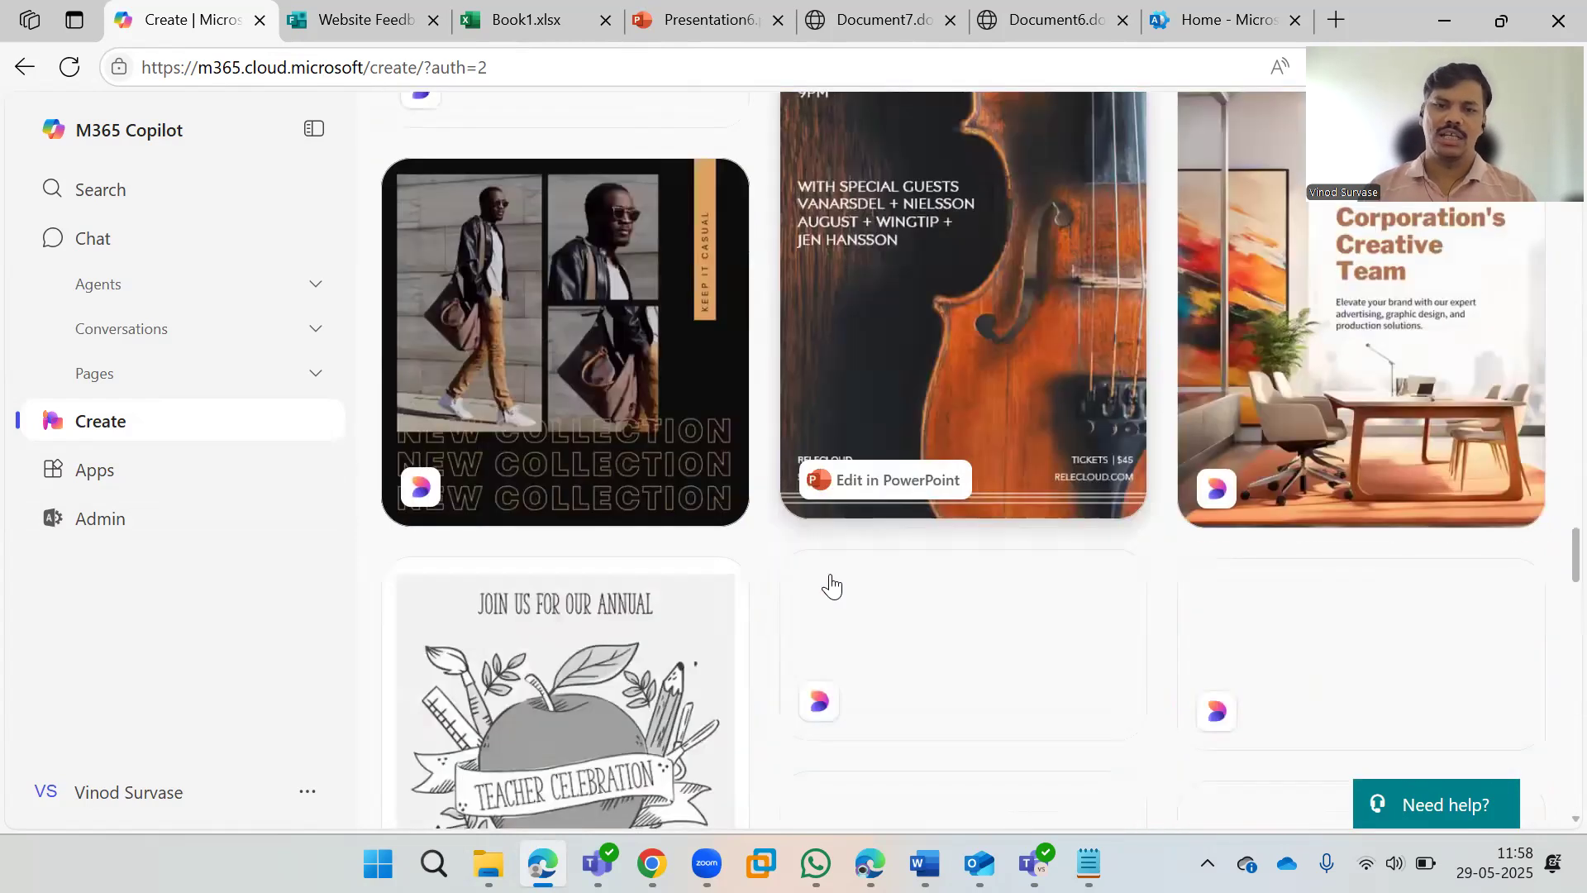
scroll(831, 584, "down", 8)
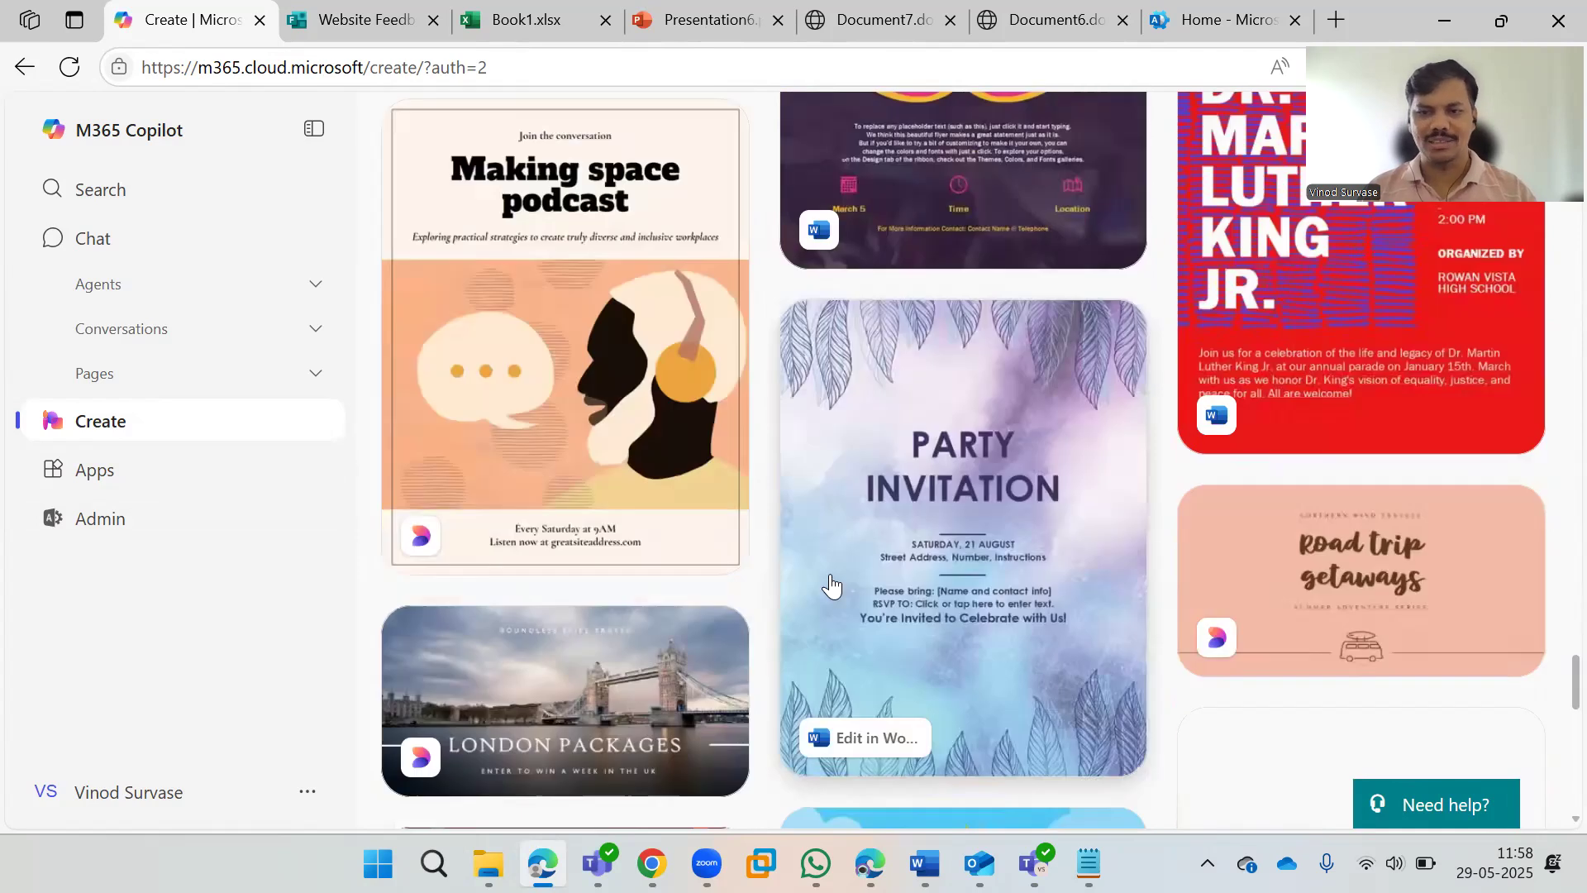
scroll(832, 585, "up", 4)
scroll(832, 584, "up", 4)
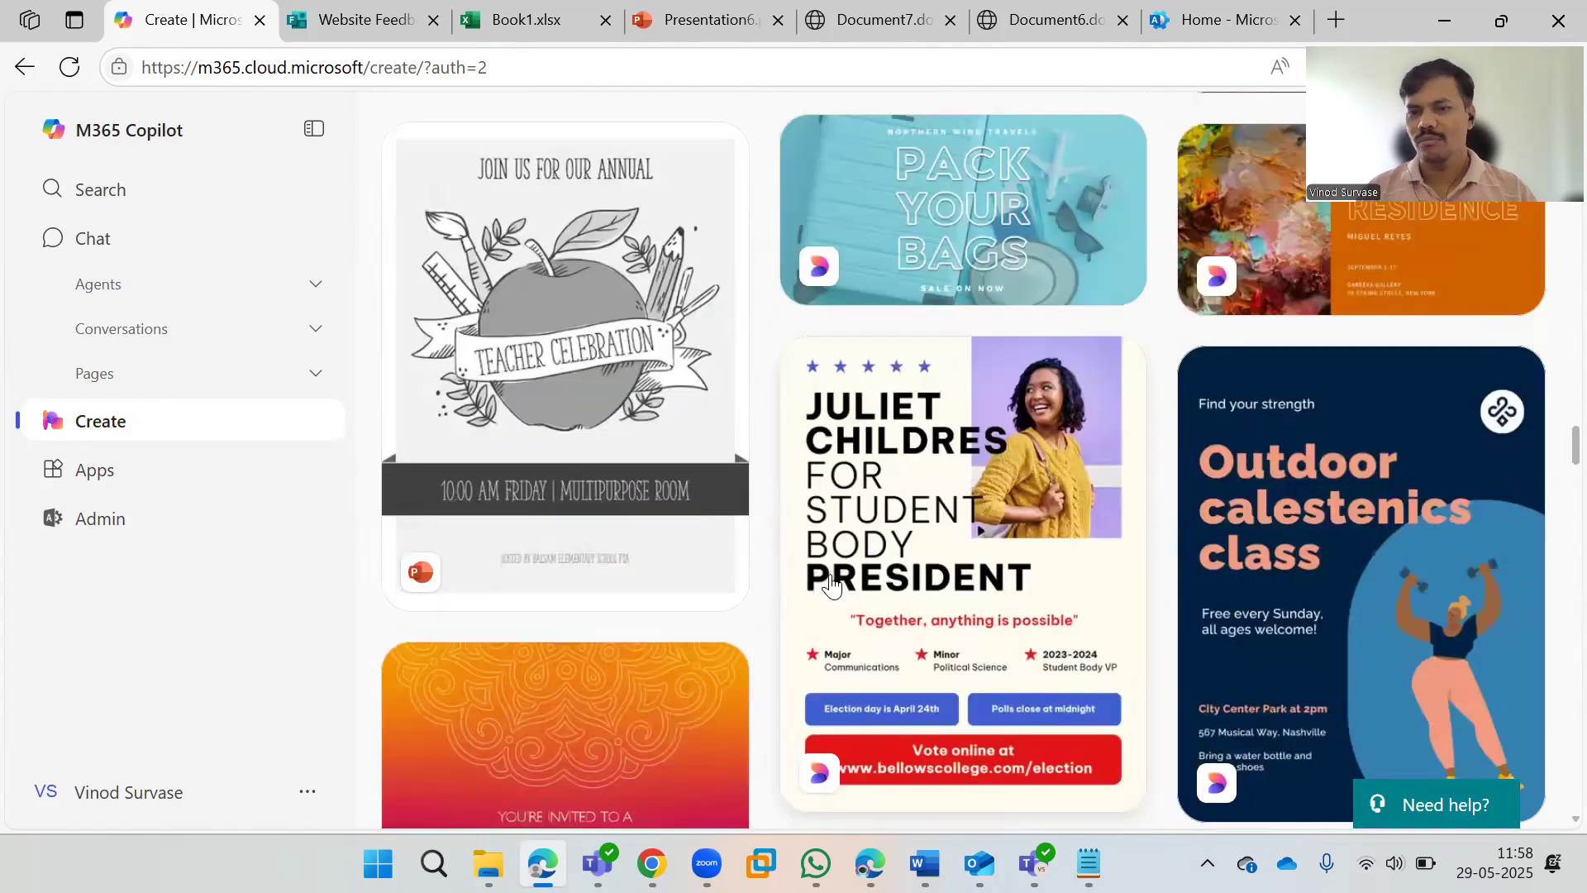
scroll(832, 584, "up", 5)
scroll(831, 584, "up", 5)
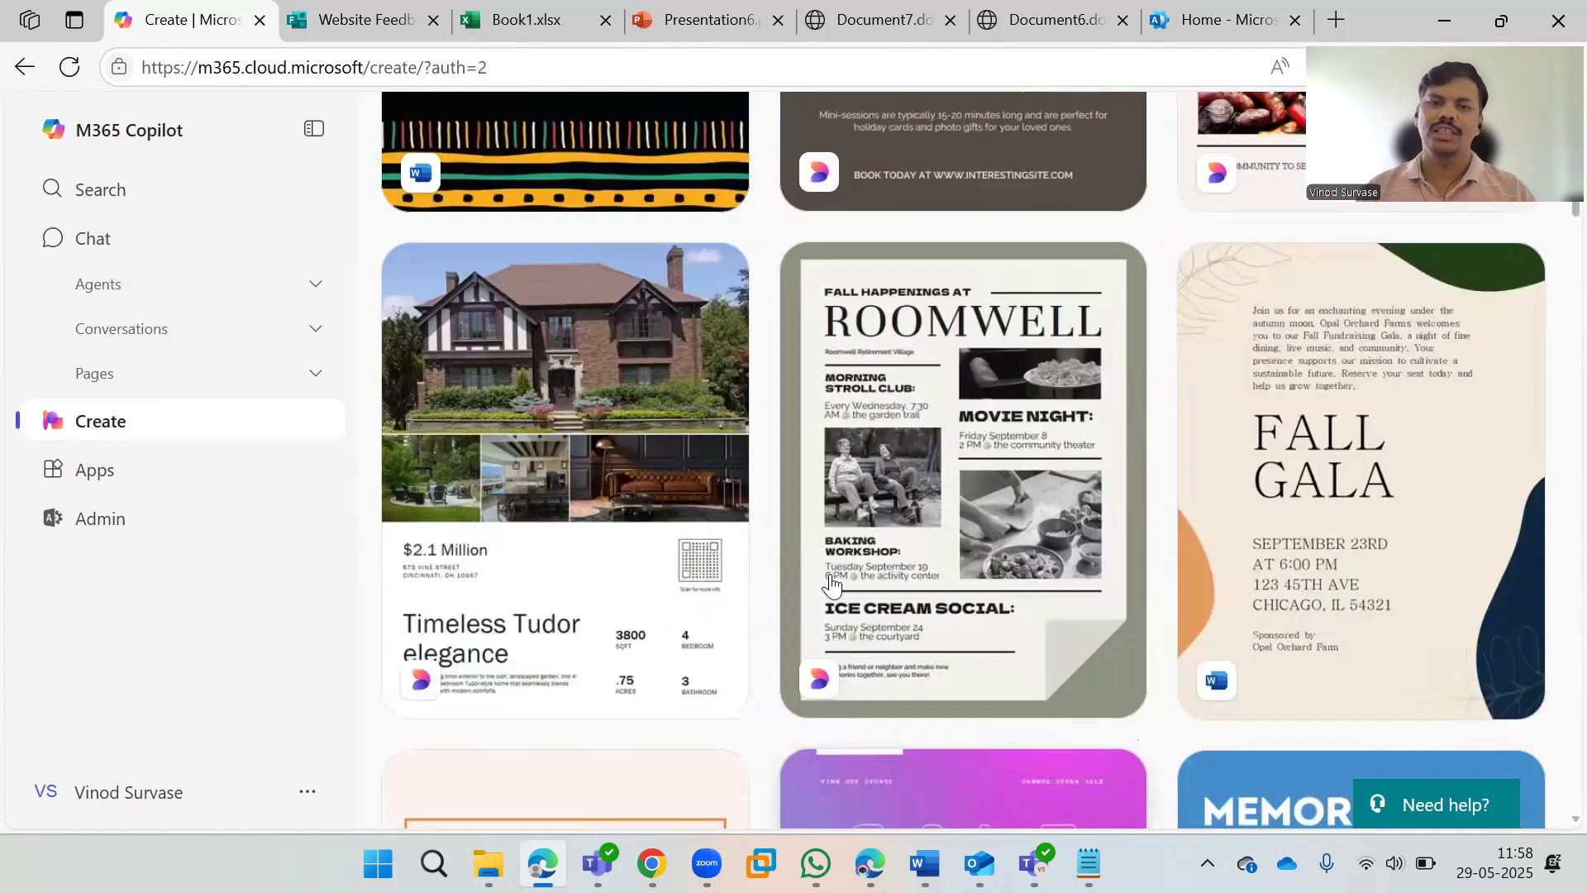
scroll(832, 584, "up", 8)
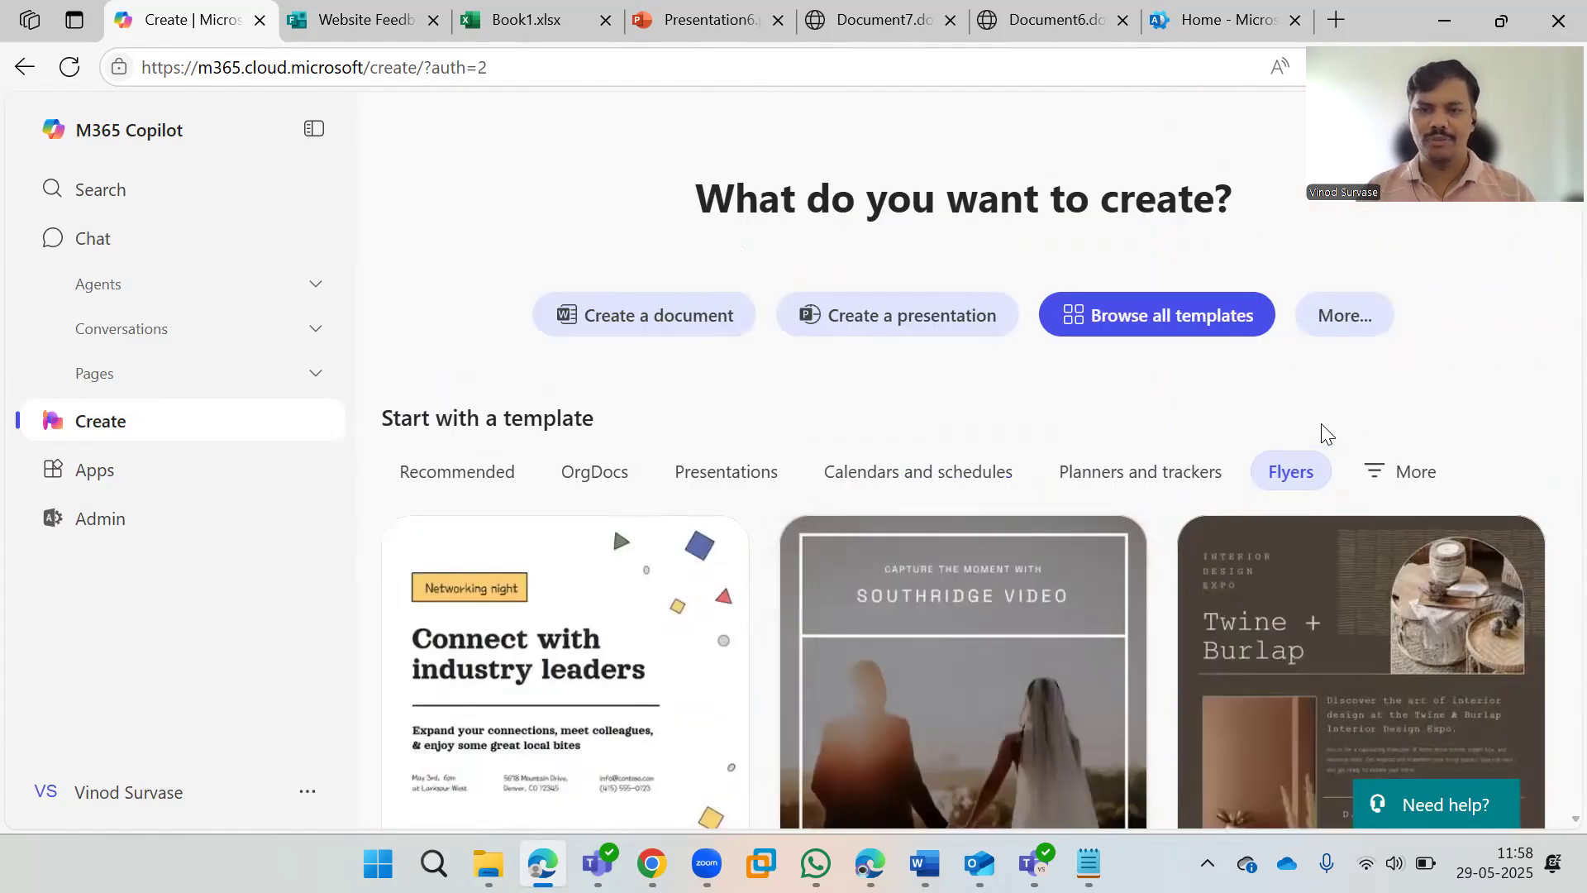
Step: Show the Lifestyle category from the additional template categories and look through its designs
left_click(1411, 473)
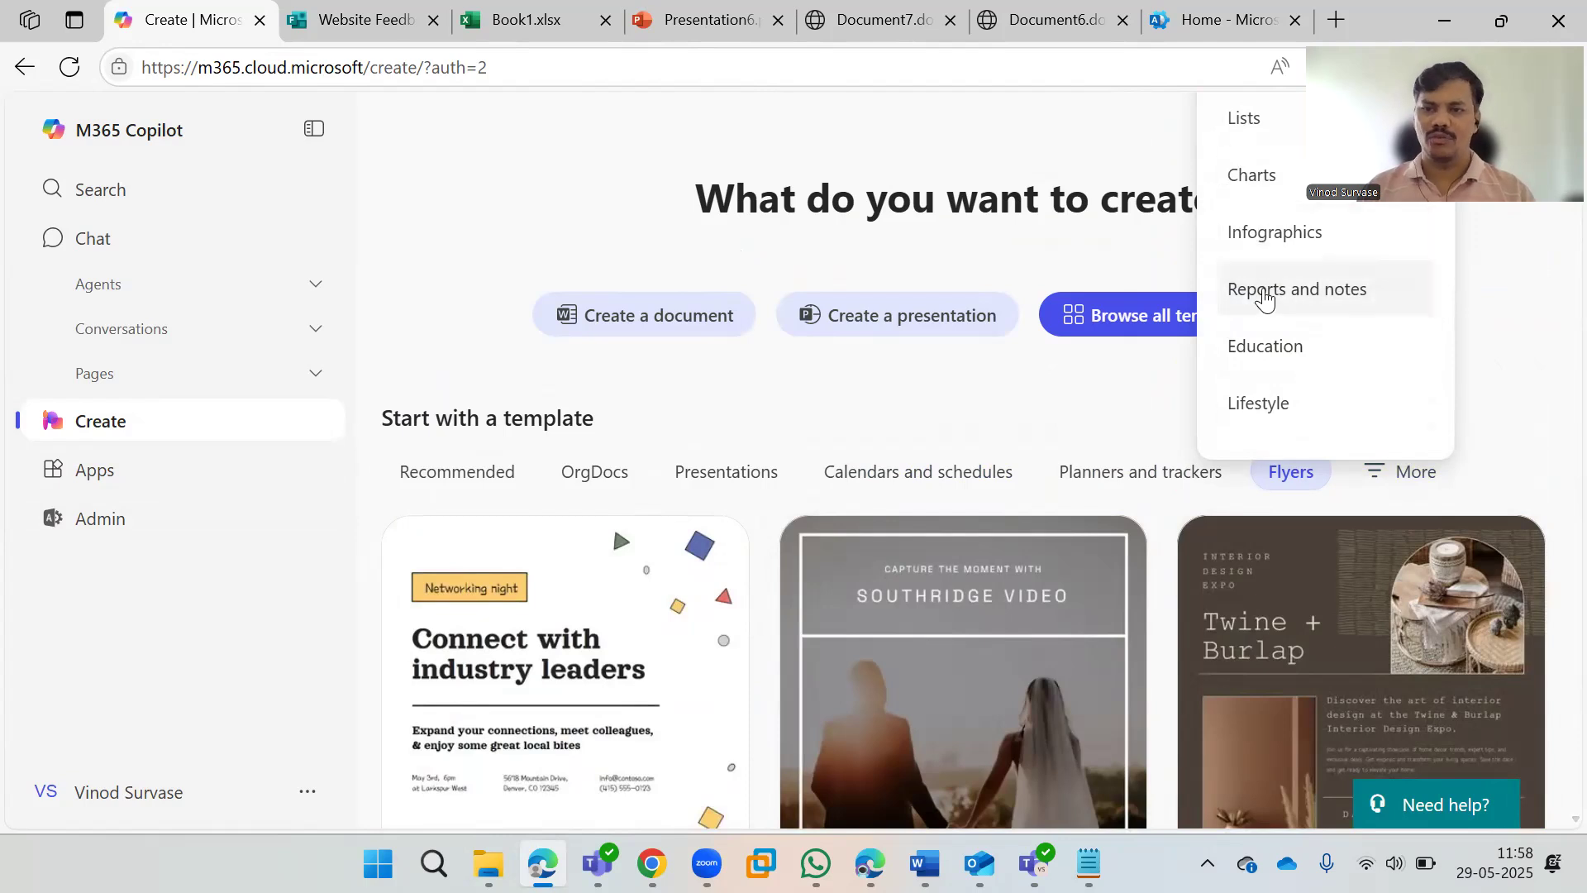
left_click(1268, 409)
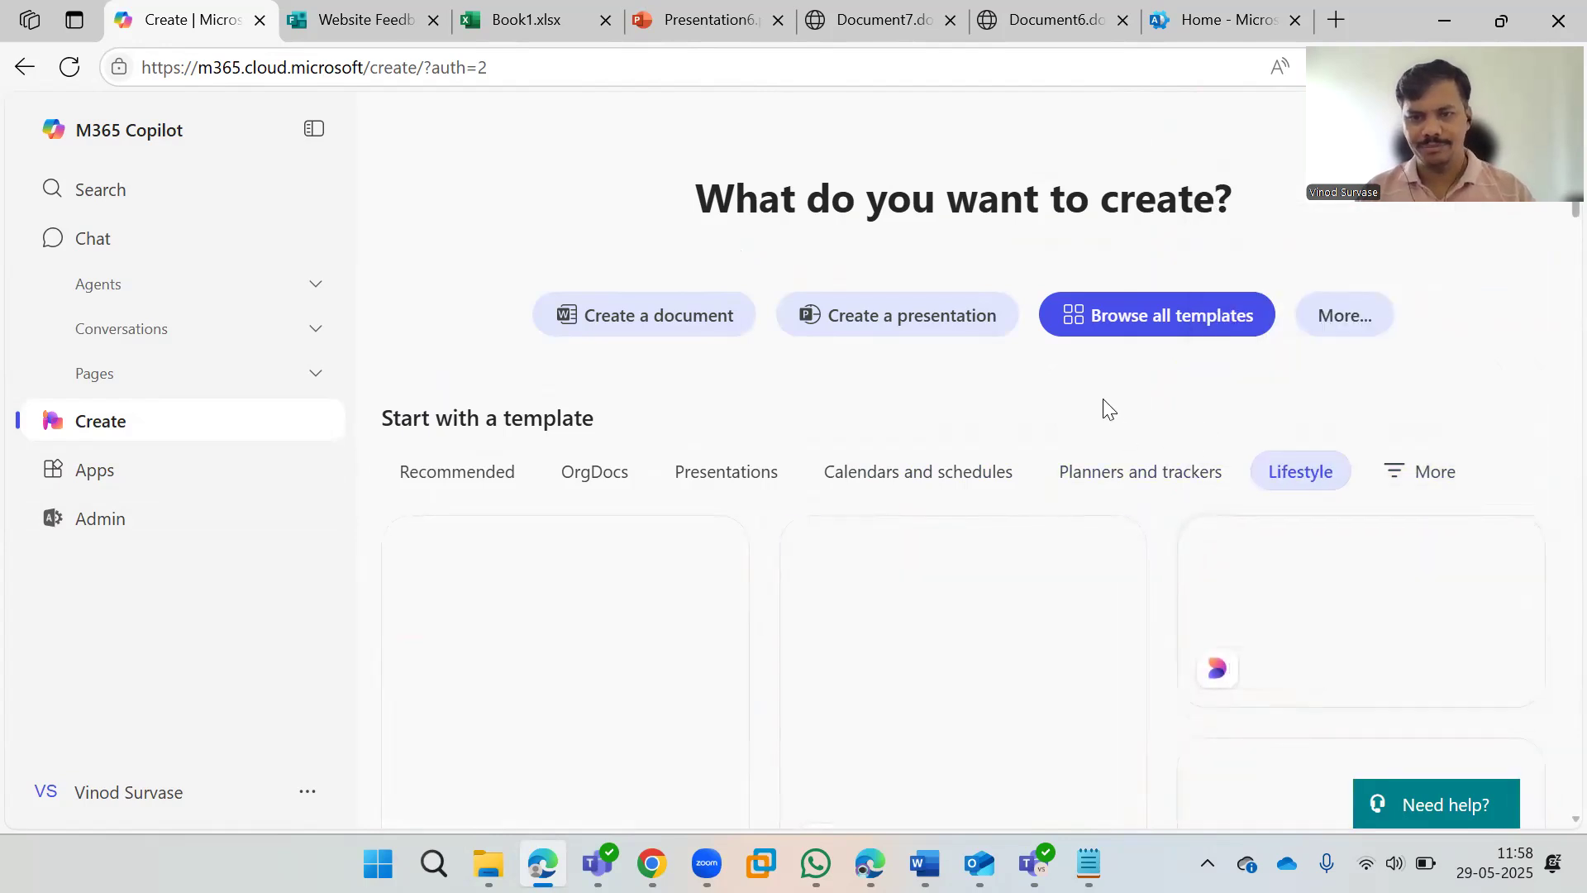
scroll(936, 602, "down", 3)
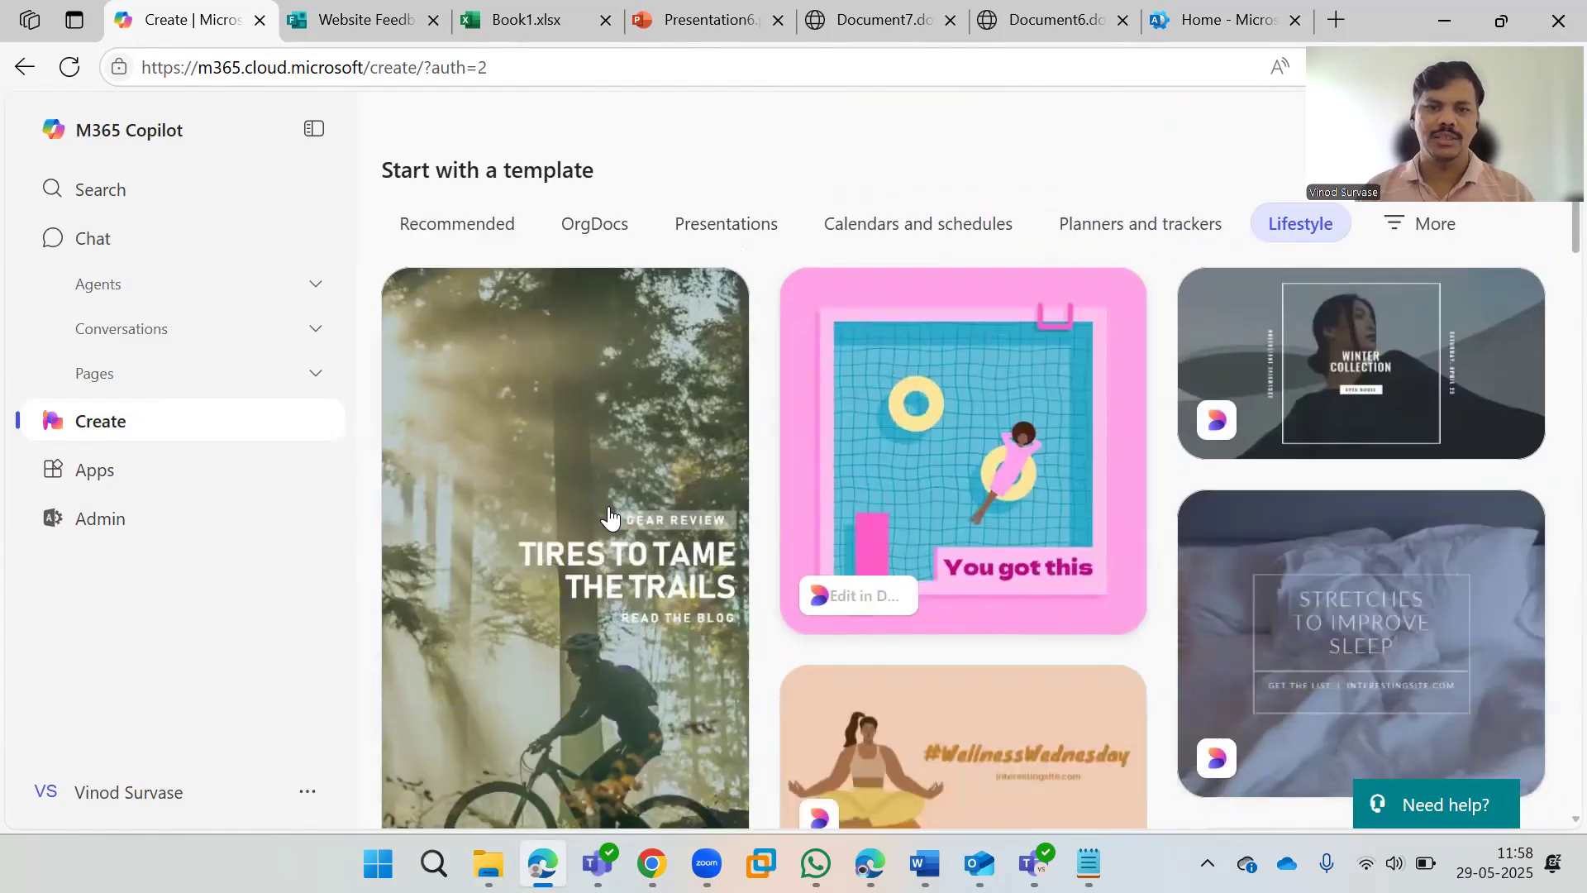
scroll(895, 514, "down", 2)
scroll(895, 514, "down", 15)
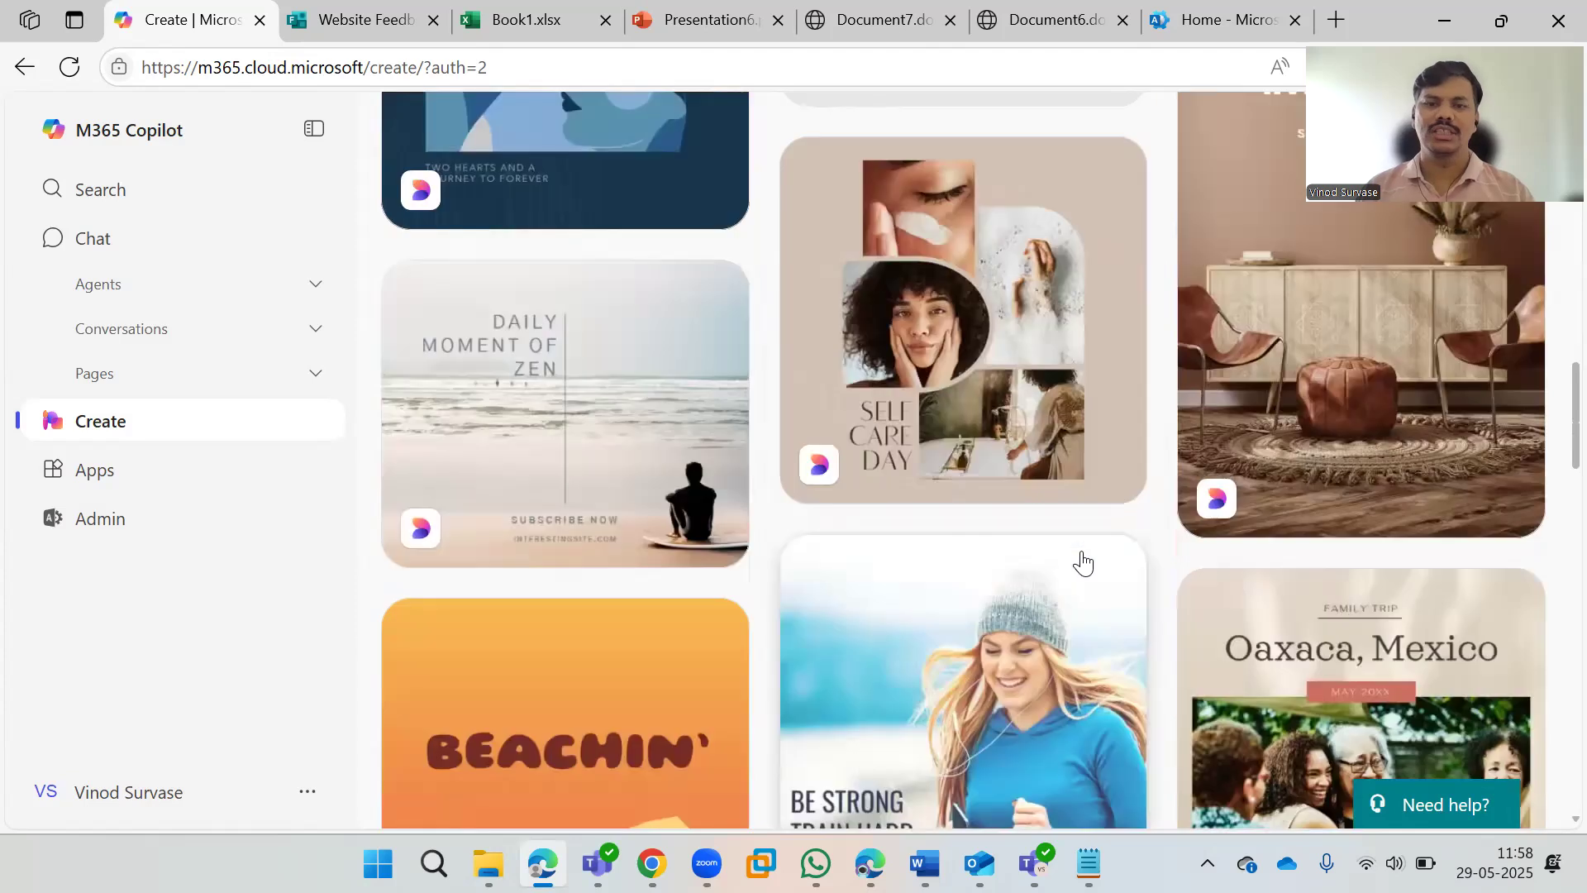
scroll(1083, 562, "down", 7)
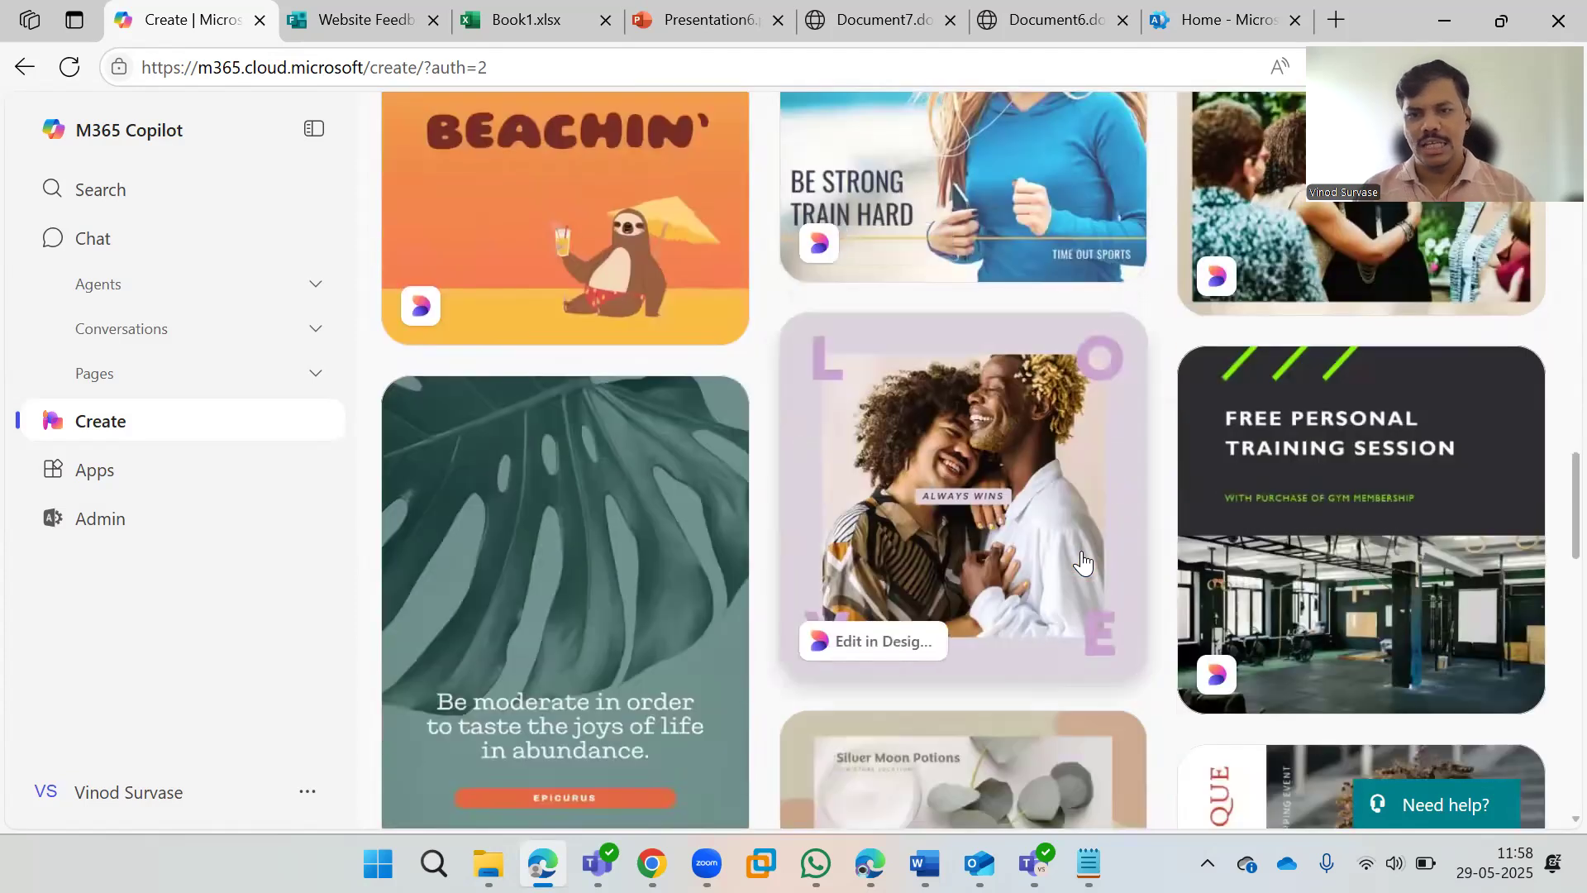
scroll(1083, 562, "up", 8)
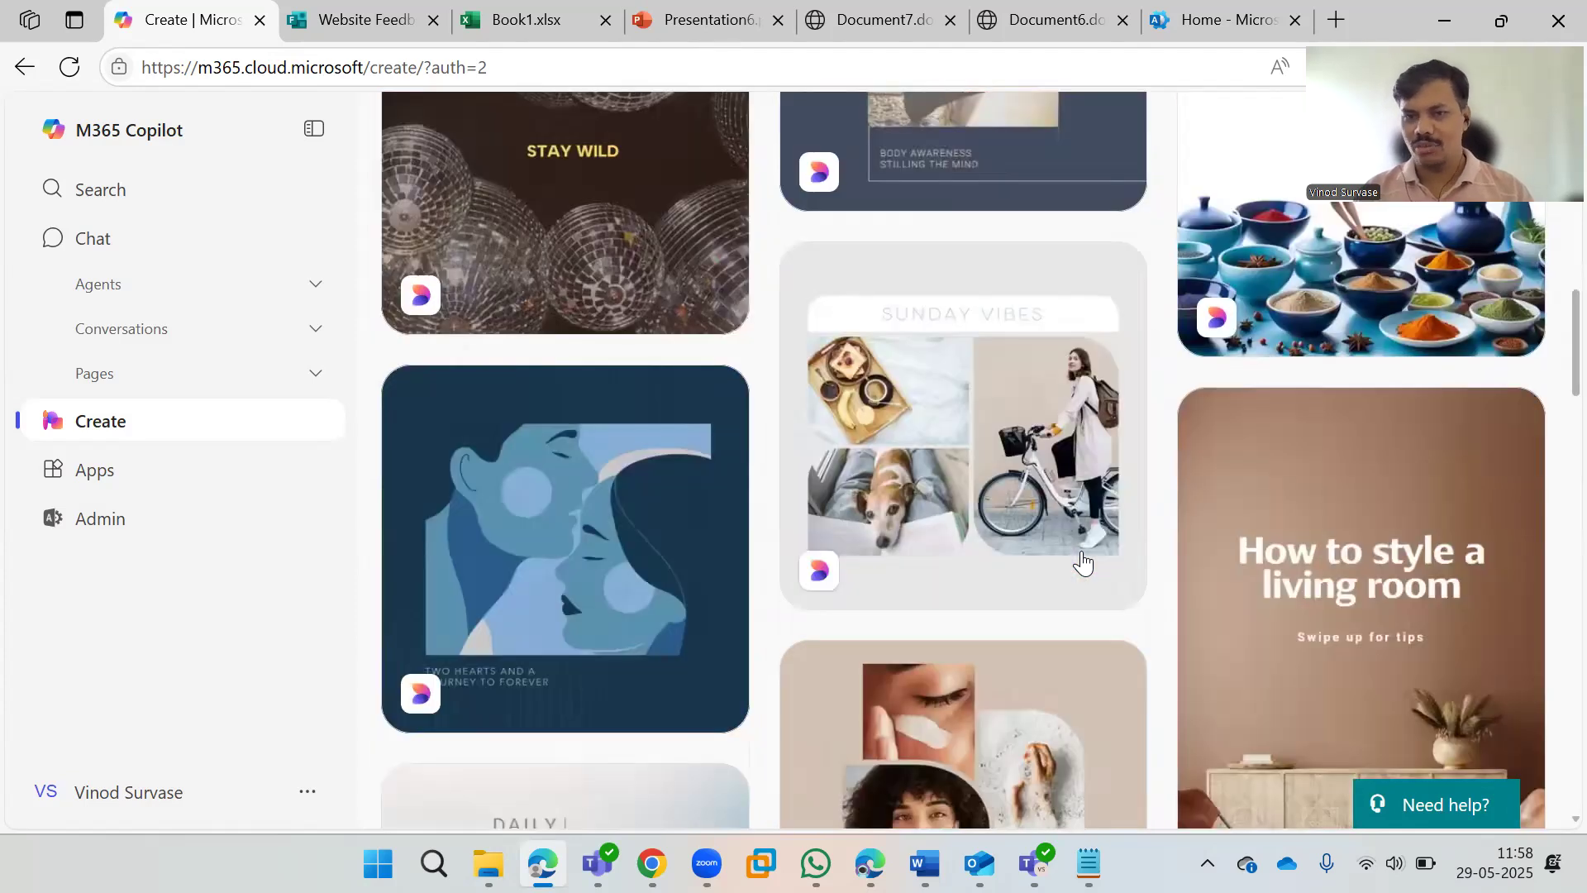
scroll(1081, 546, "up", 15)
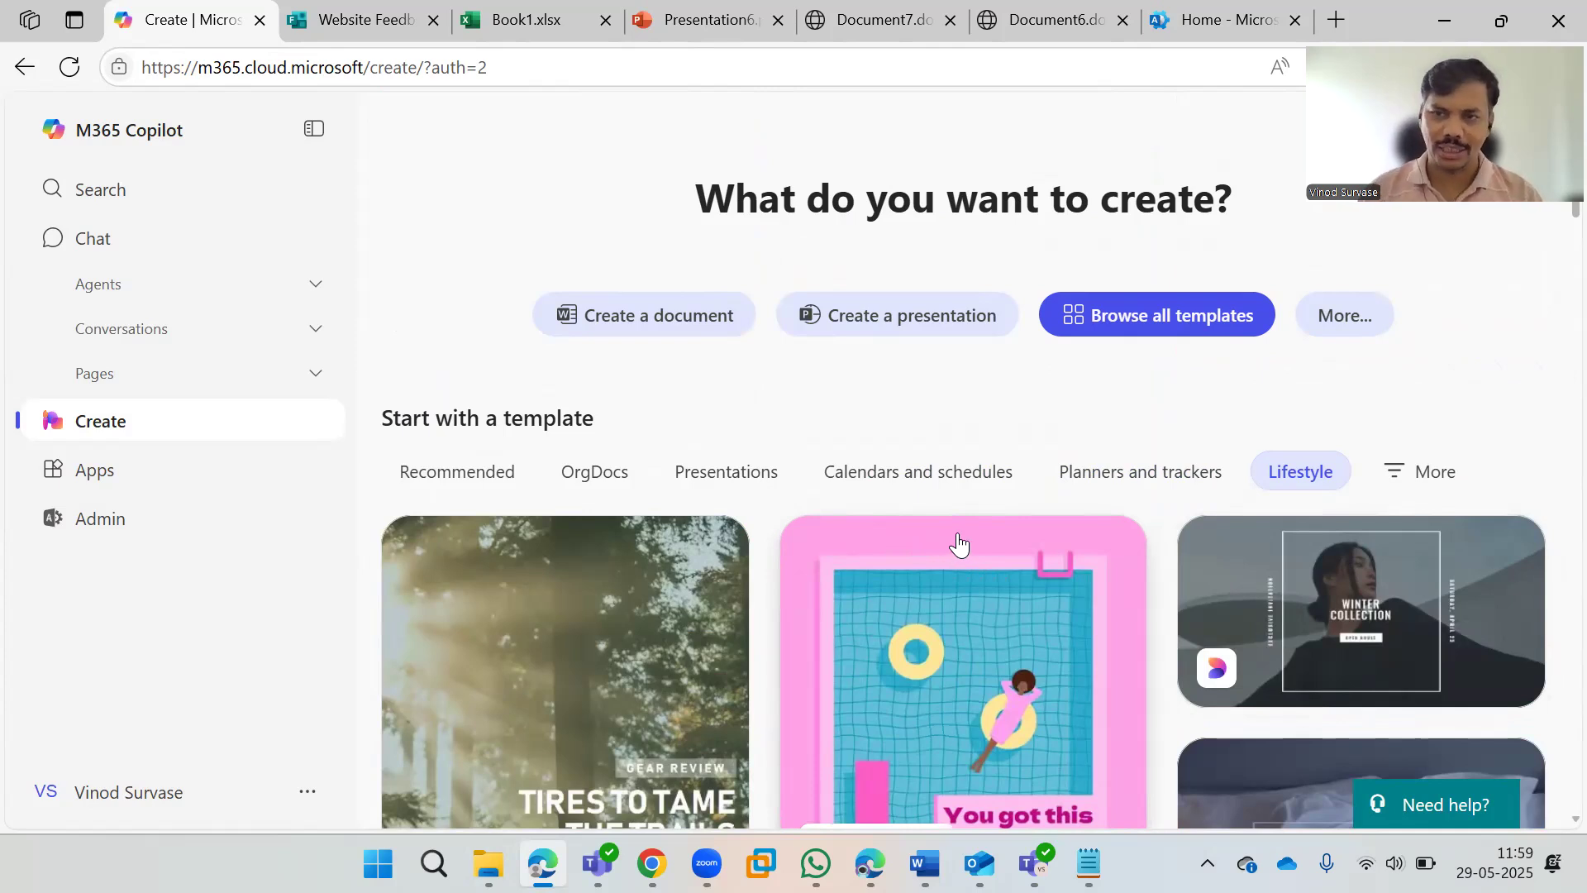
Step: Expand the Agents section and start creating a new agent in Copilot Studio
left_click(156, 298)
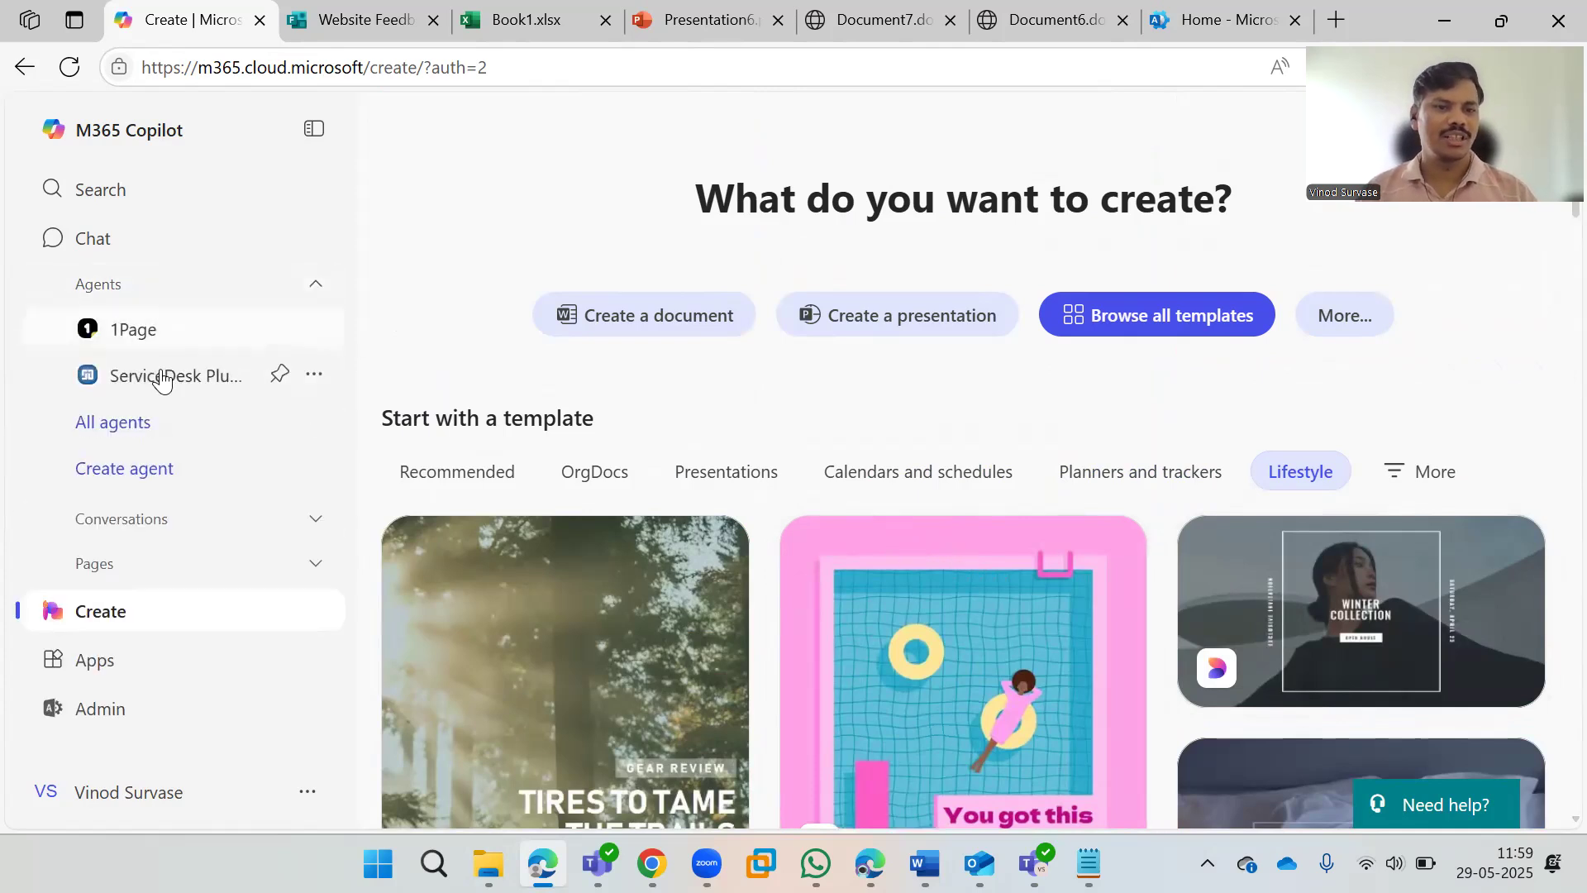
left_click(145, 477)
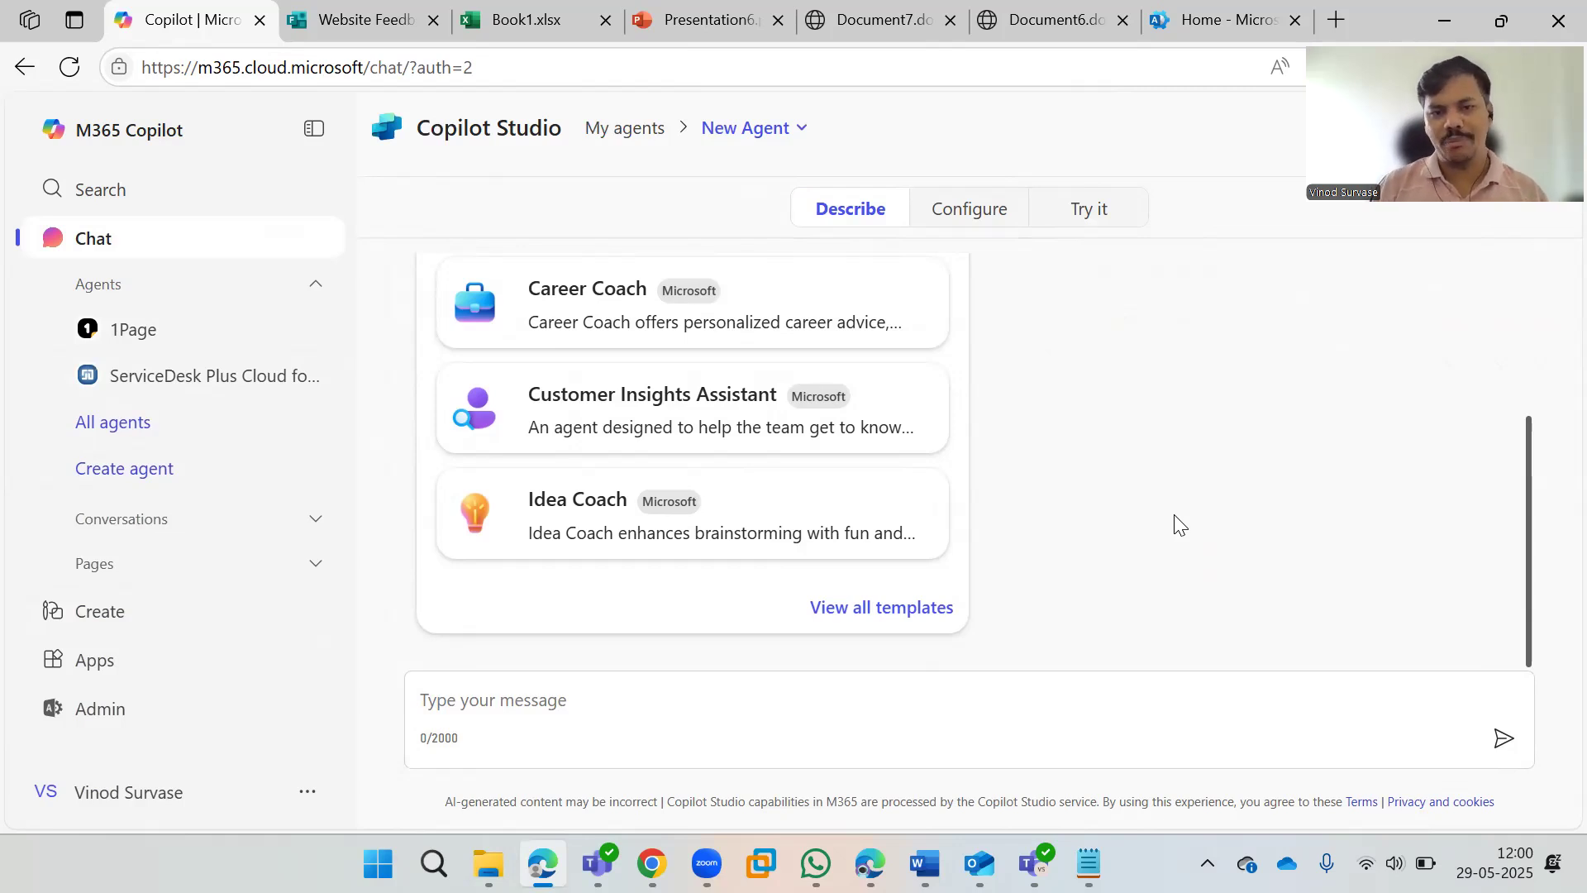
Step: Show all the agent templates and choose the Writing Coach template for the new agent
scroll(1180, 525, "up", 3)
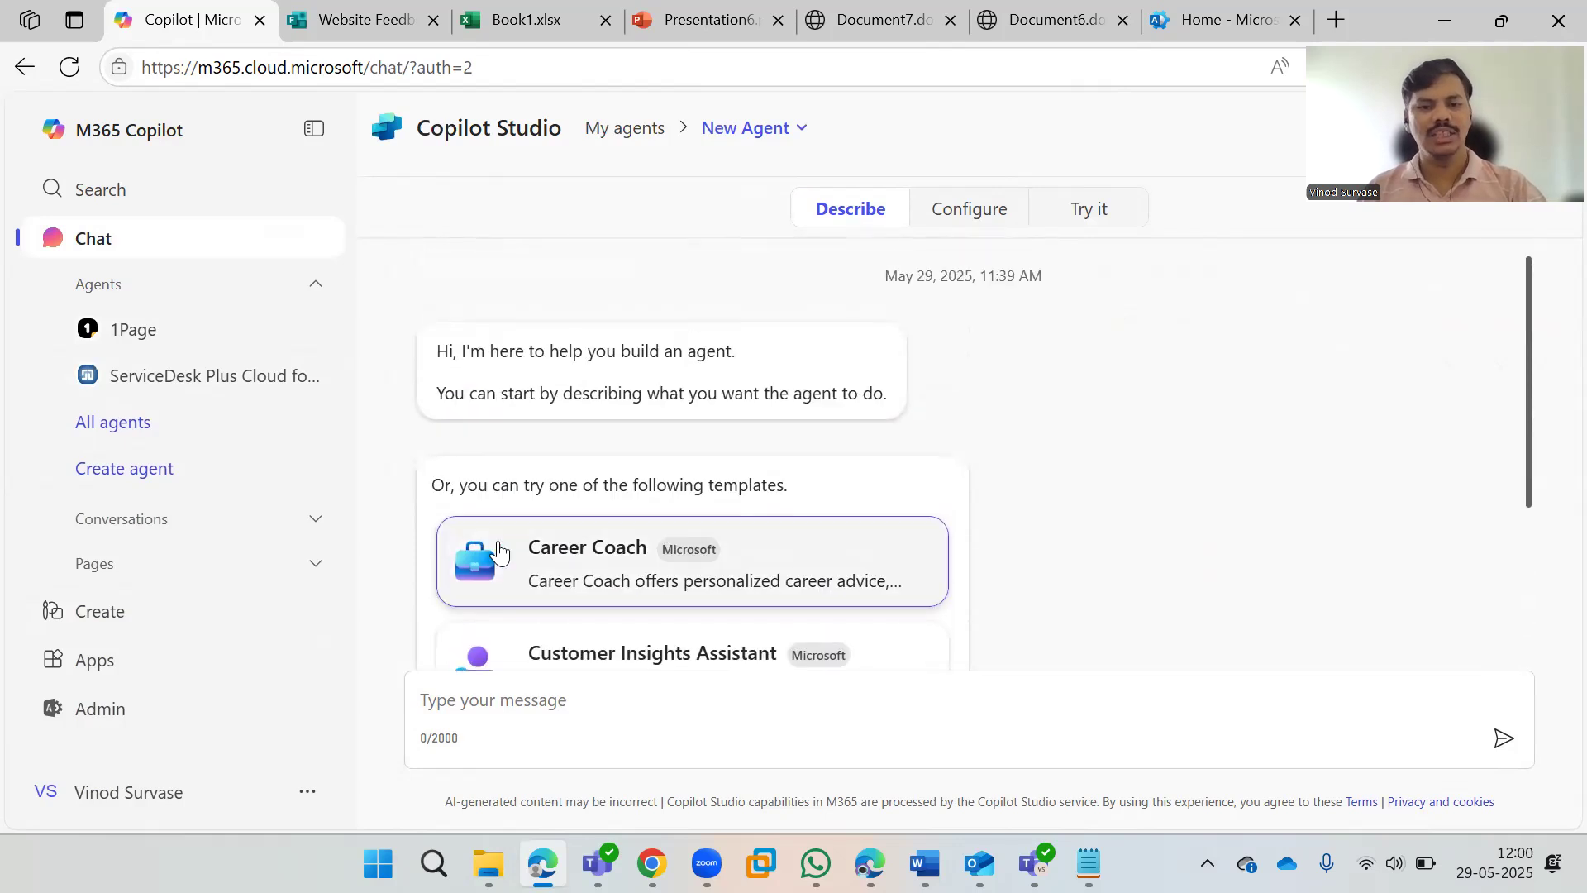
scroll(1002, 490, "down", 1)
scroll(1002, 489, "down", 3)
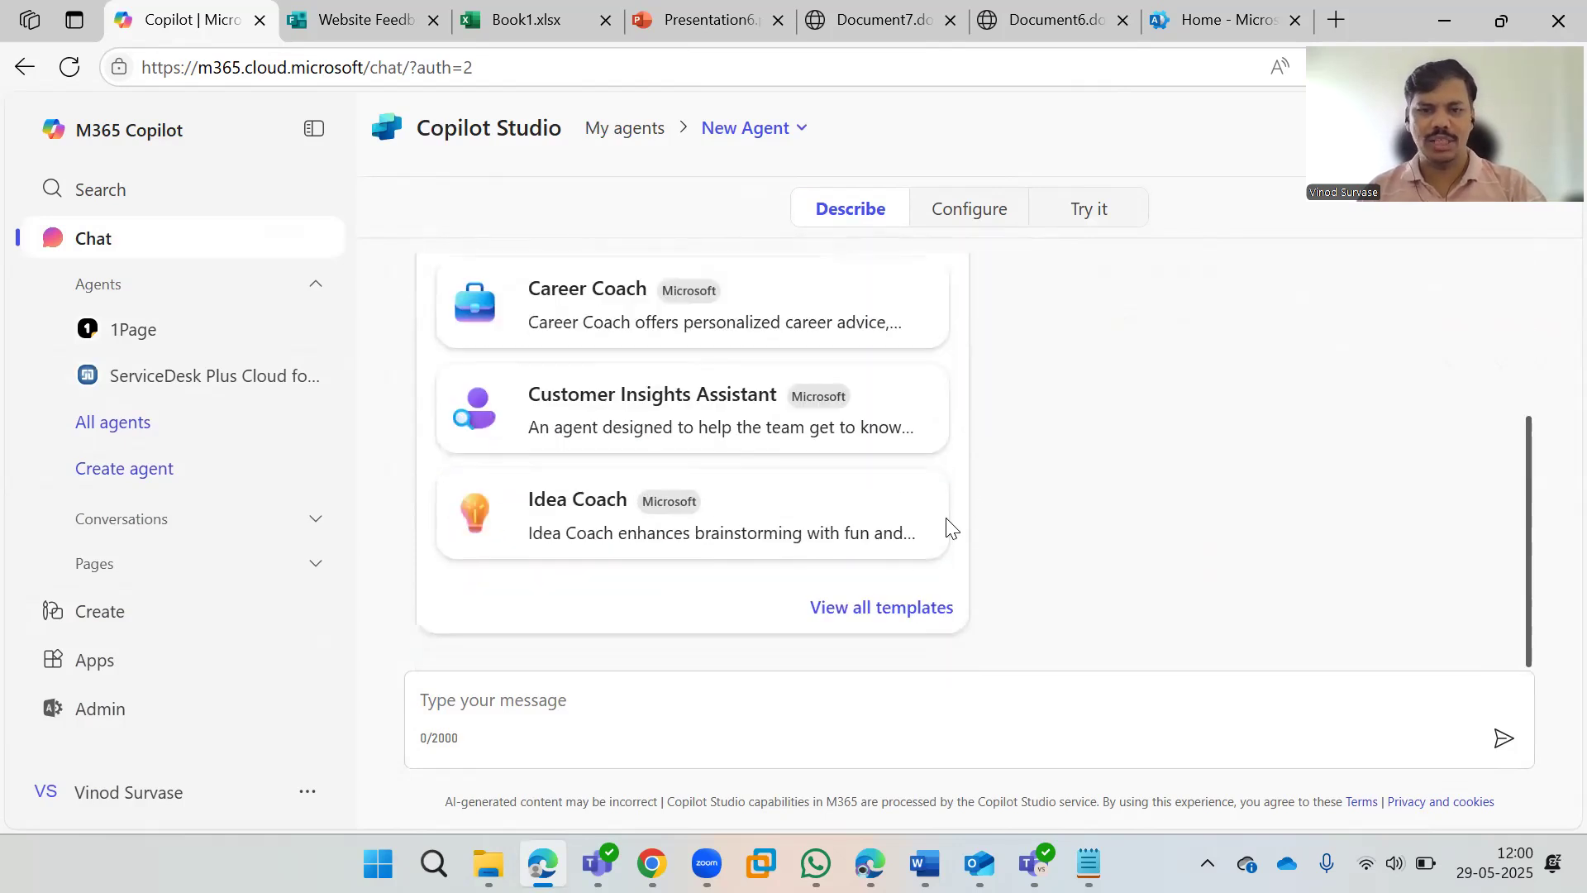
left_click(904, 612)
scroll(778, 438, "down", 5)
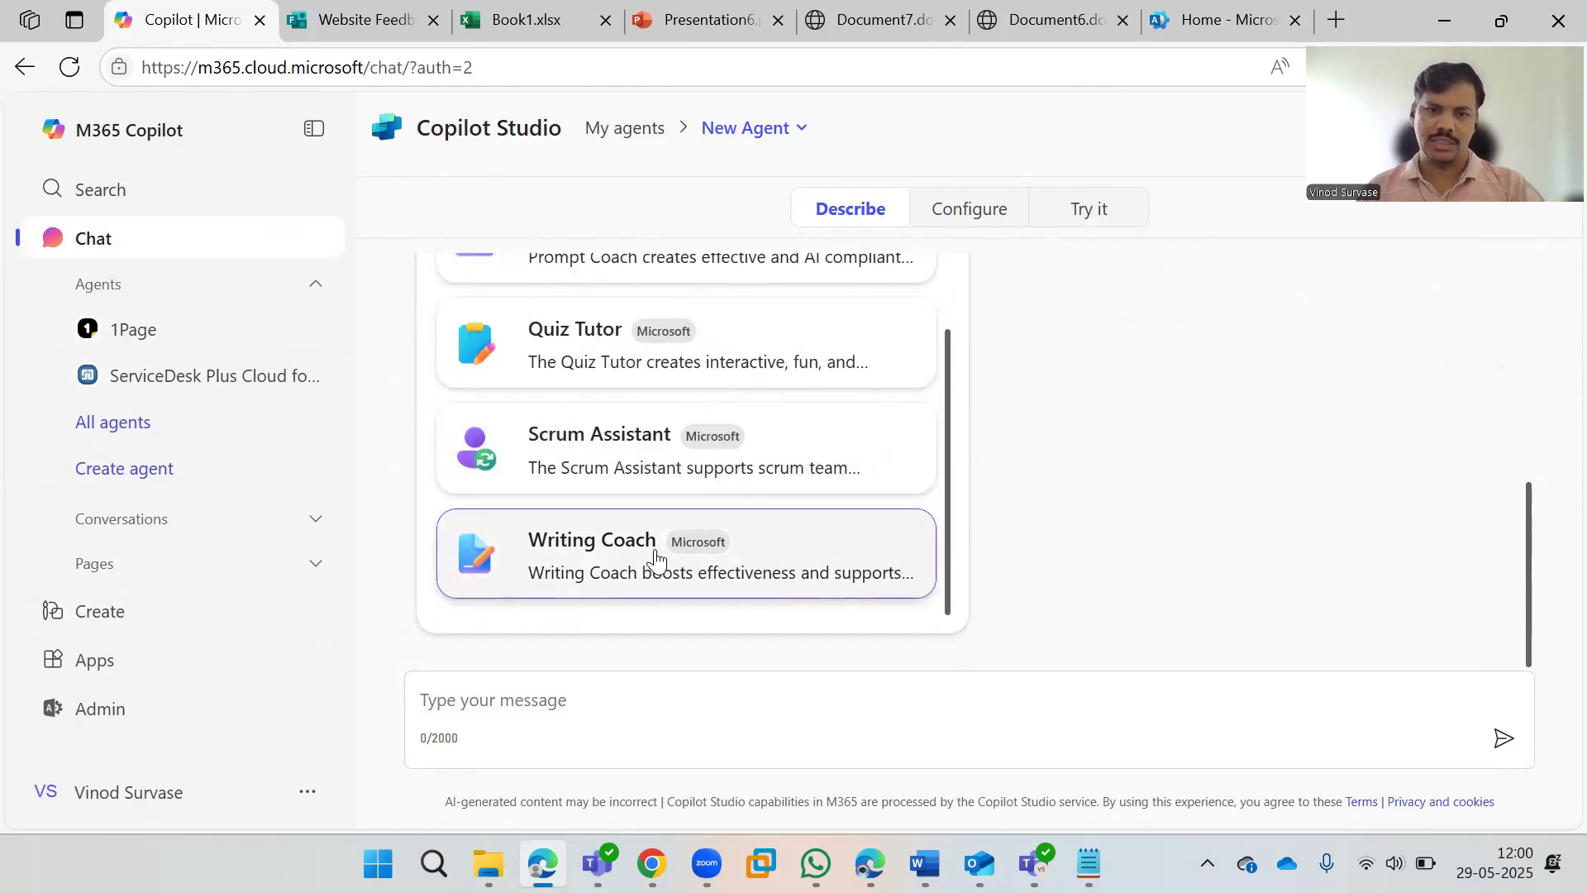
left_click(624, 558)
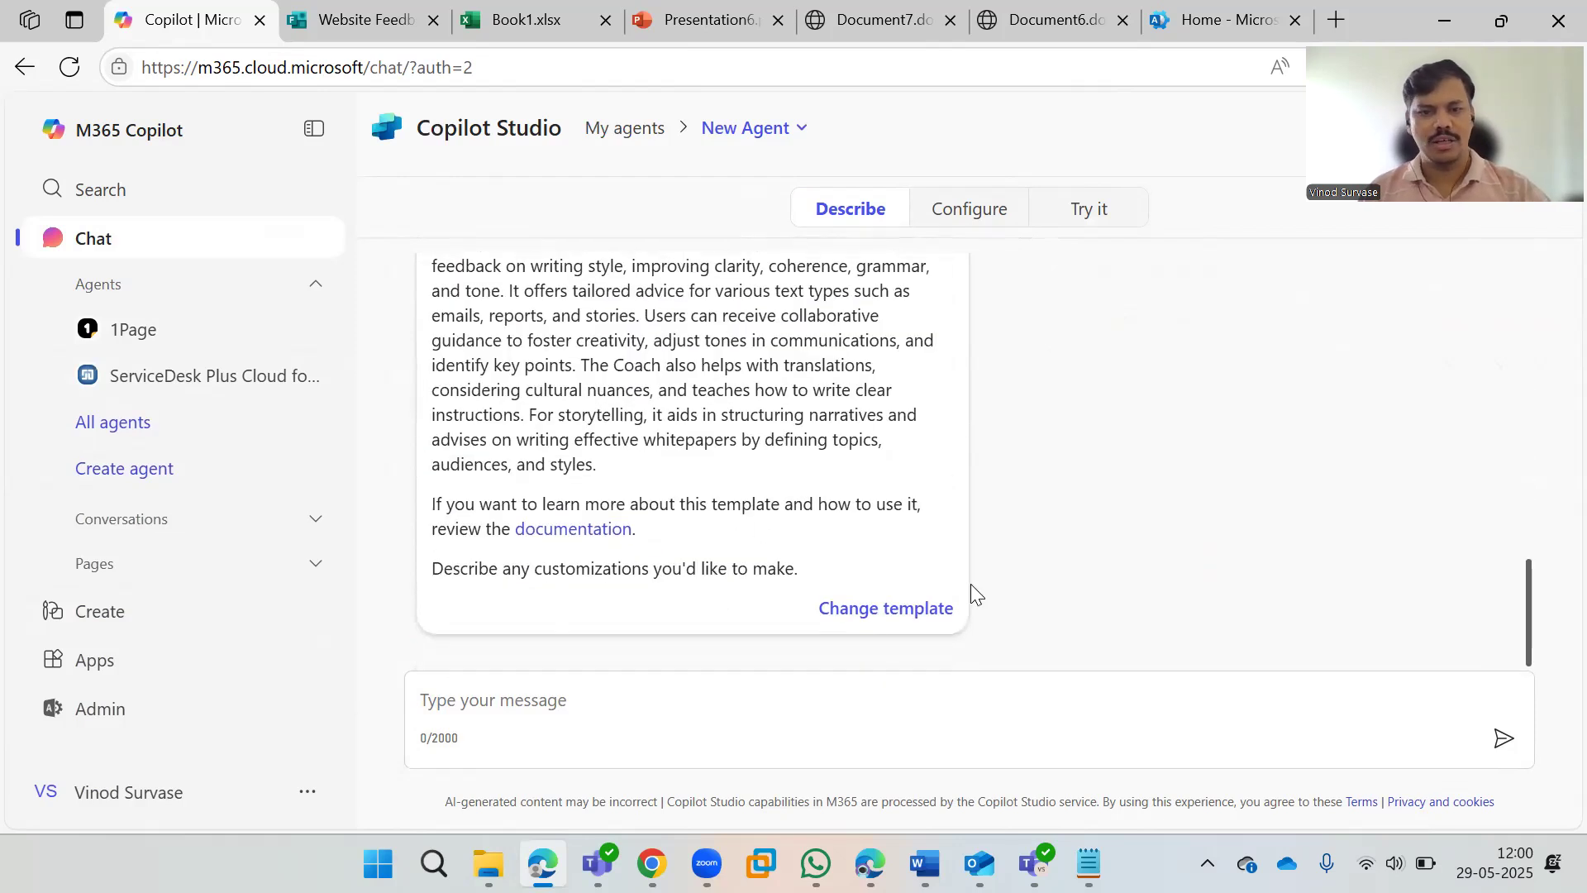
Step: Review the Writing Coach template's description and look at the list of last edited agents
scroll(917, 551, "up", 6)
scroll(711, 541, "down", 3)
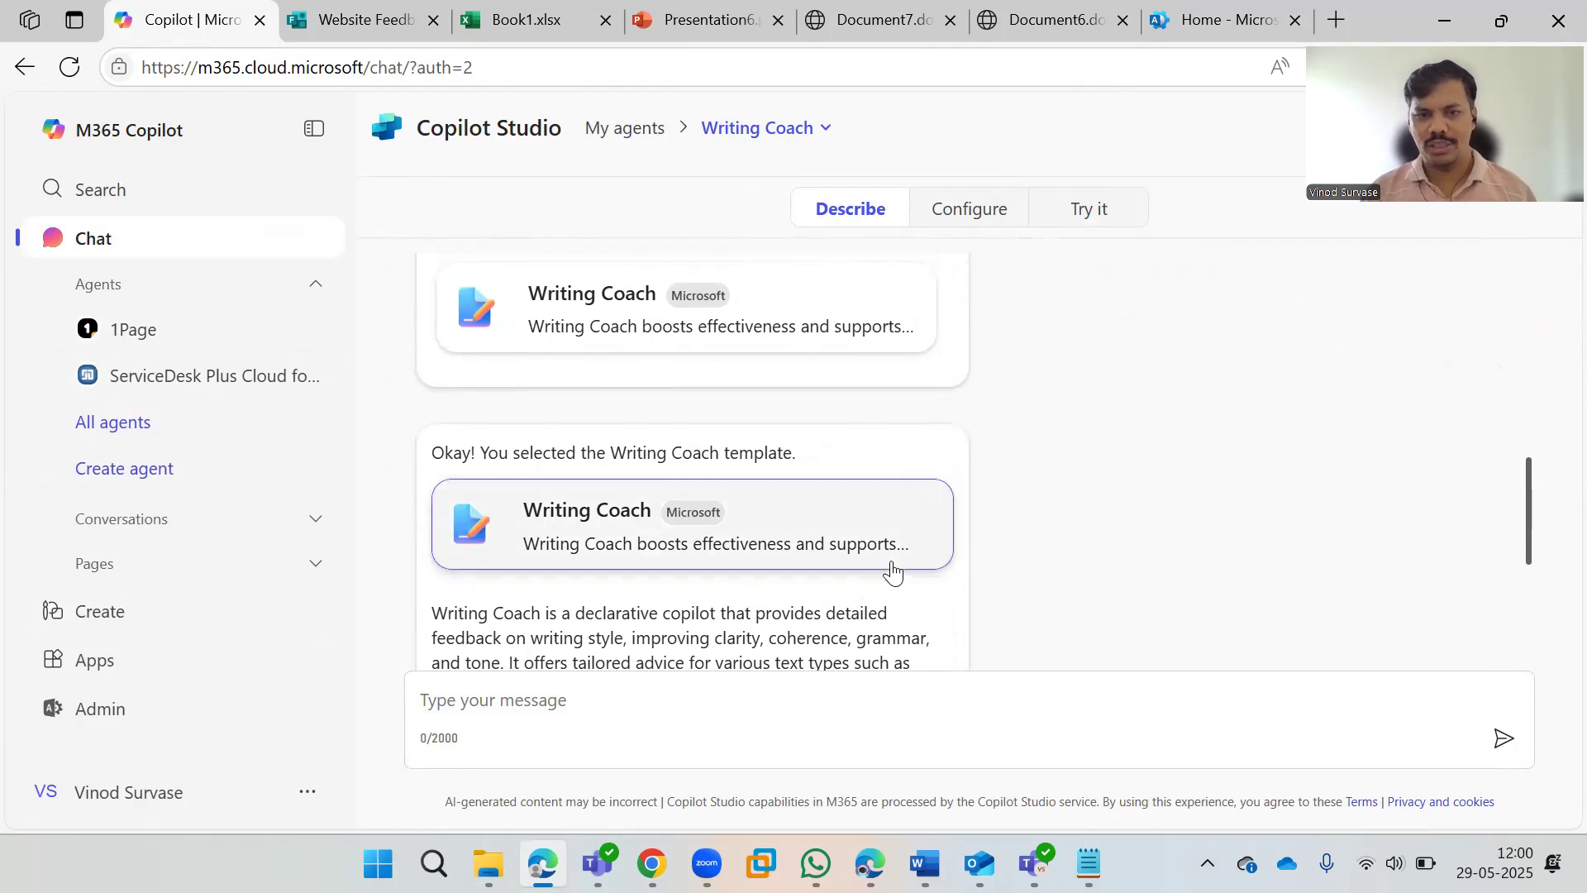
scroll(901, 567, "up", 4)
scroll(909, 562, "down", 6)
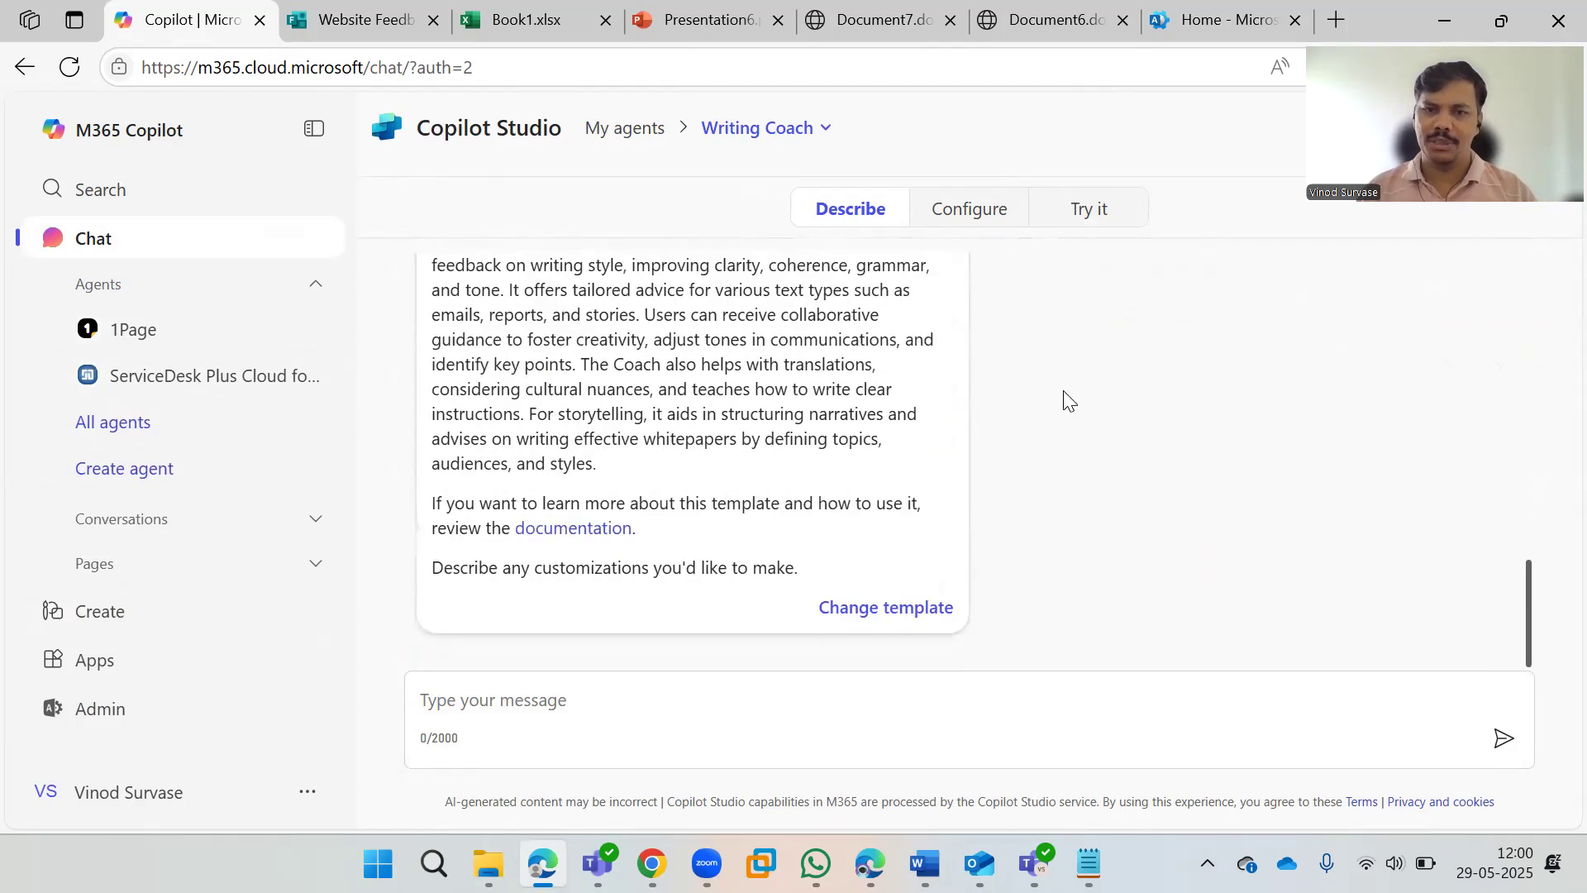
scroll(1039, 389, "up", 10)
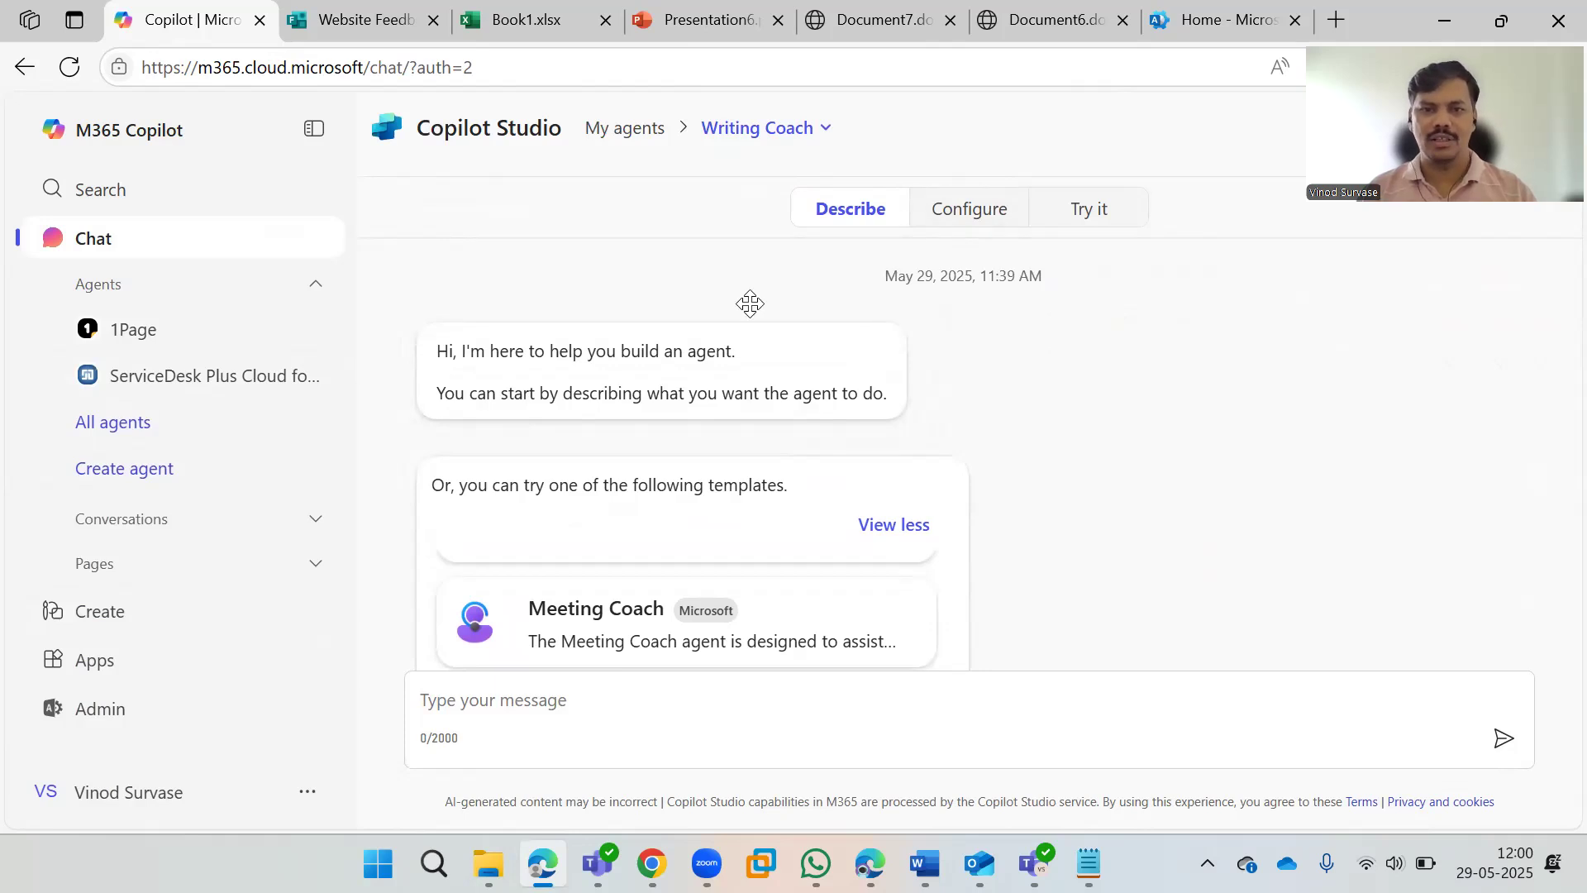
left_click(810, 129)
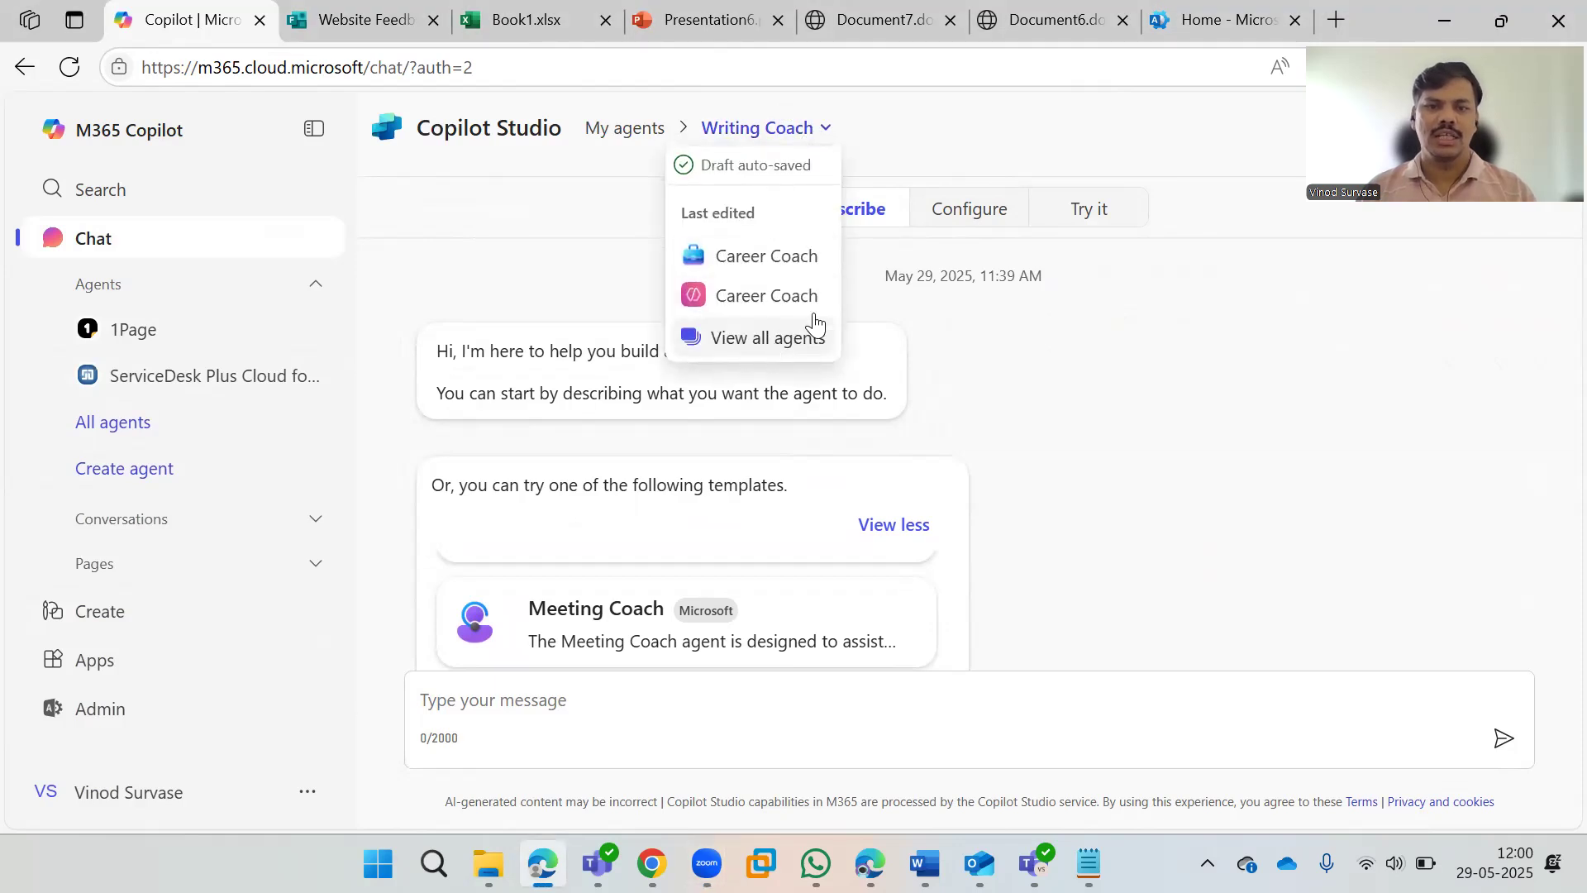
left_click(1149, 425)
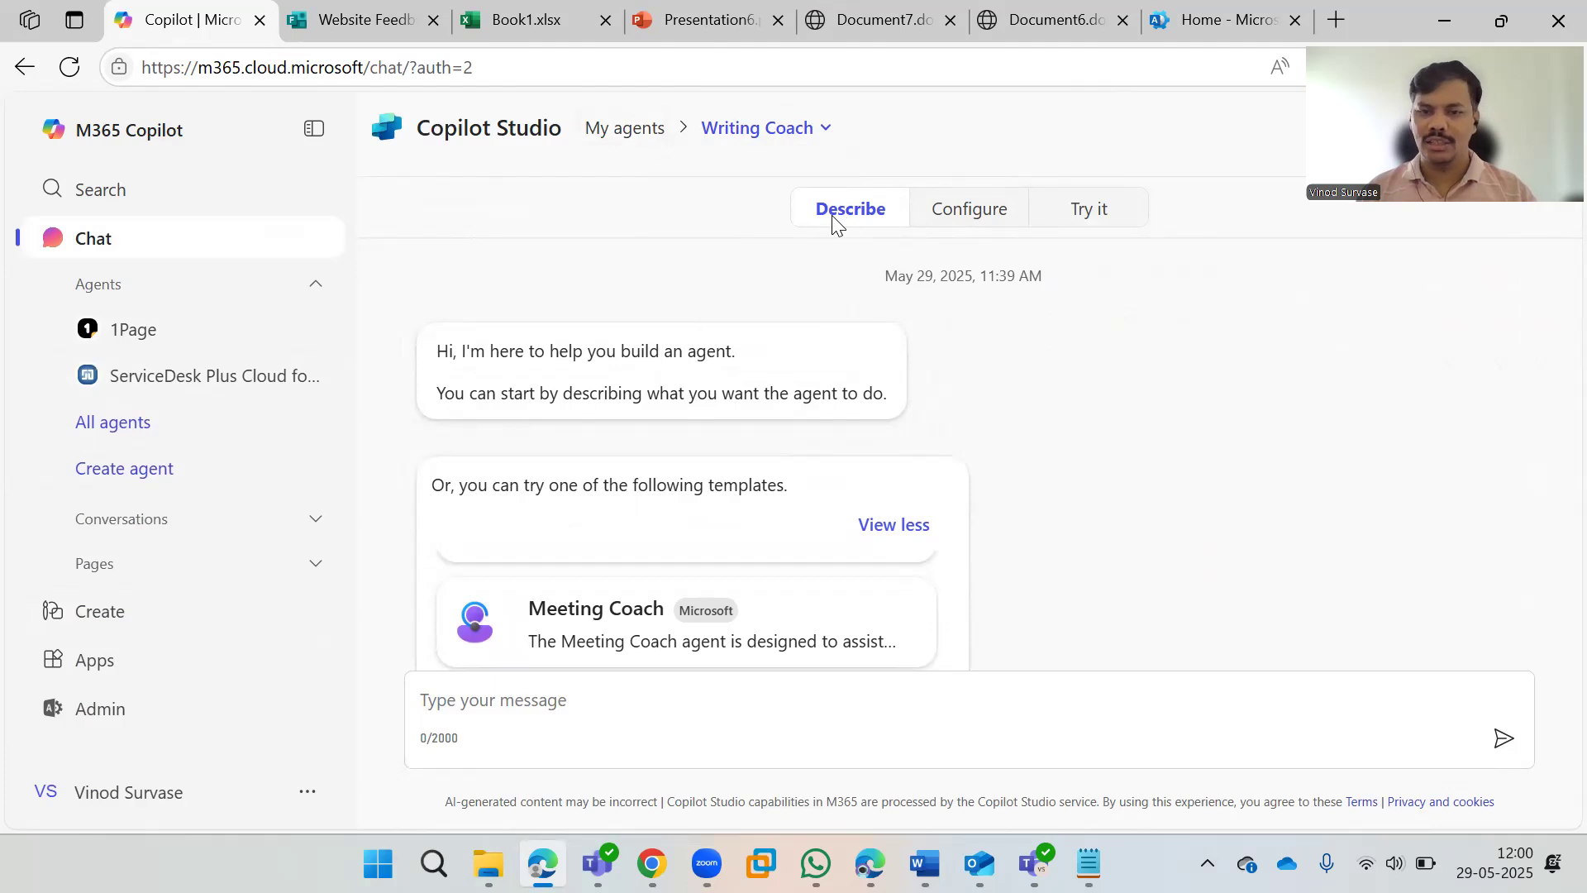
scroll(994, 487, "down", 4)
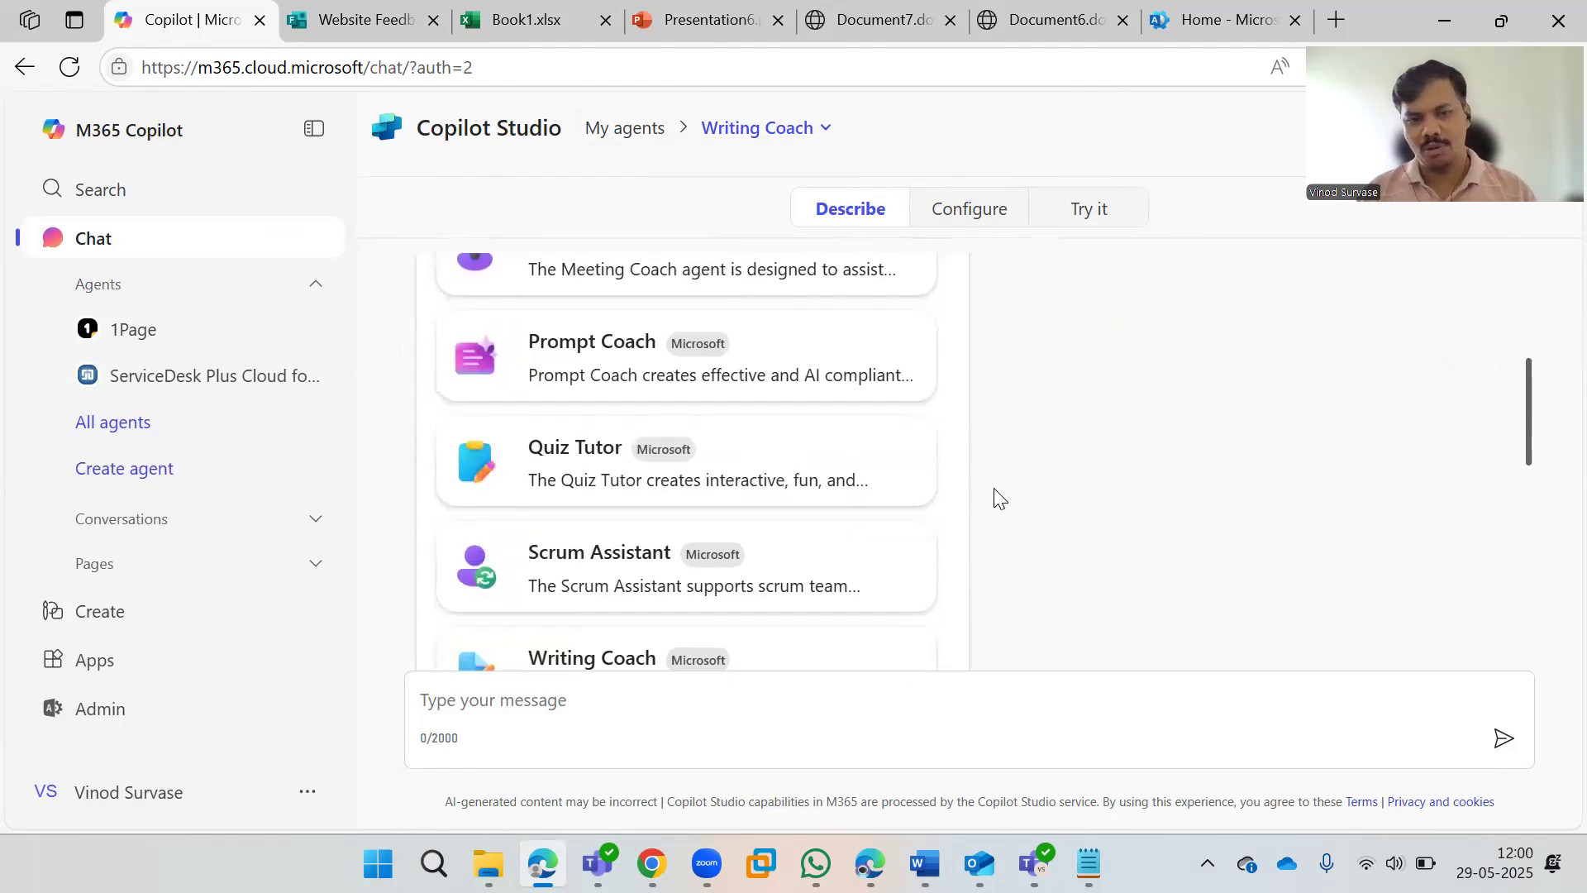
scroll(993, 488, "down", 5)
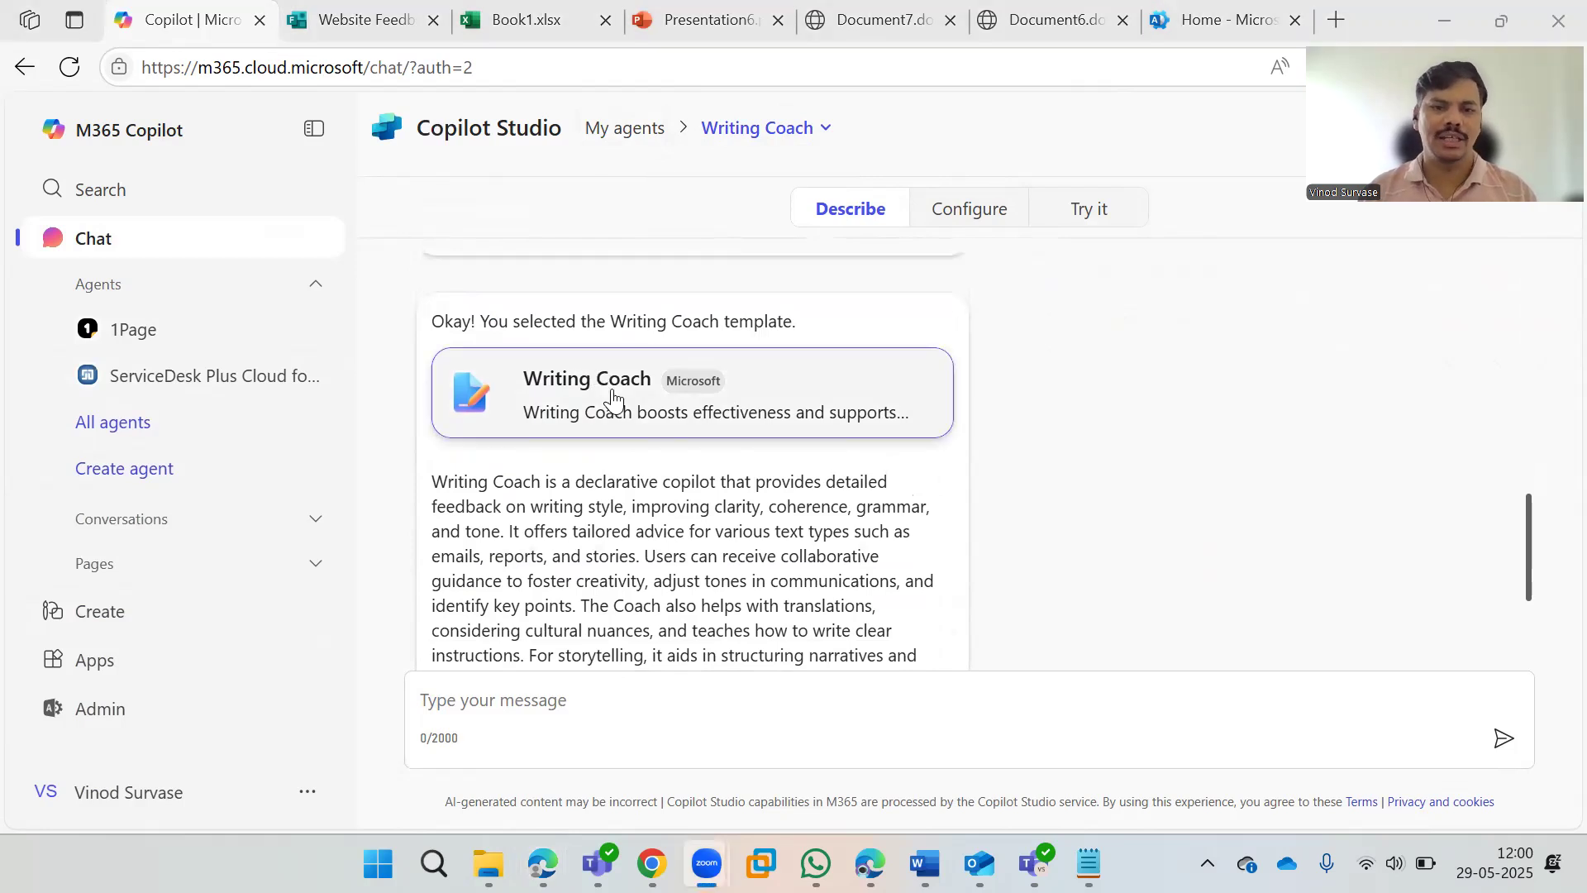
scroll(1140, 496, "down", 3)
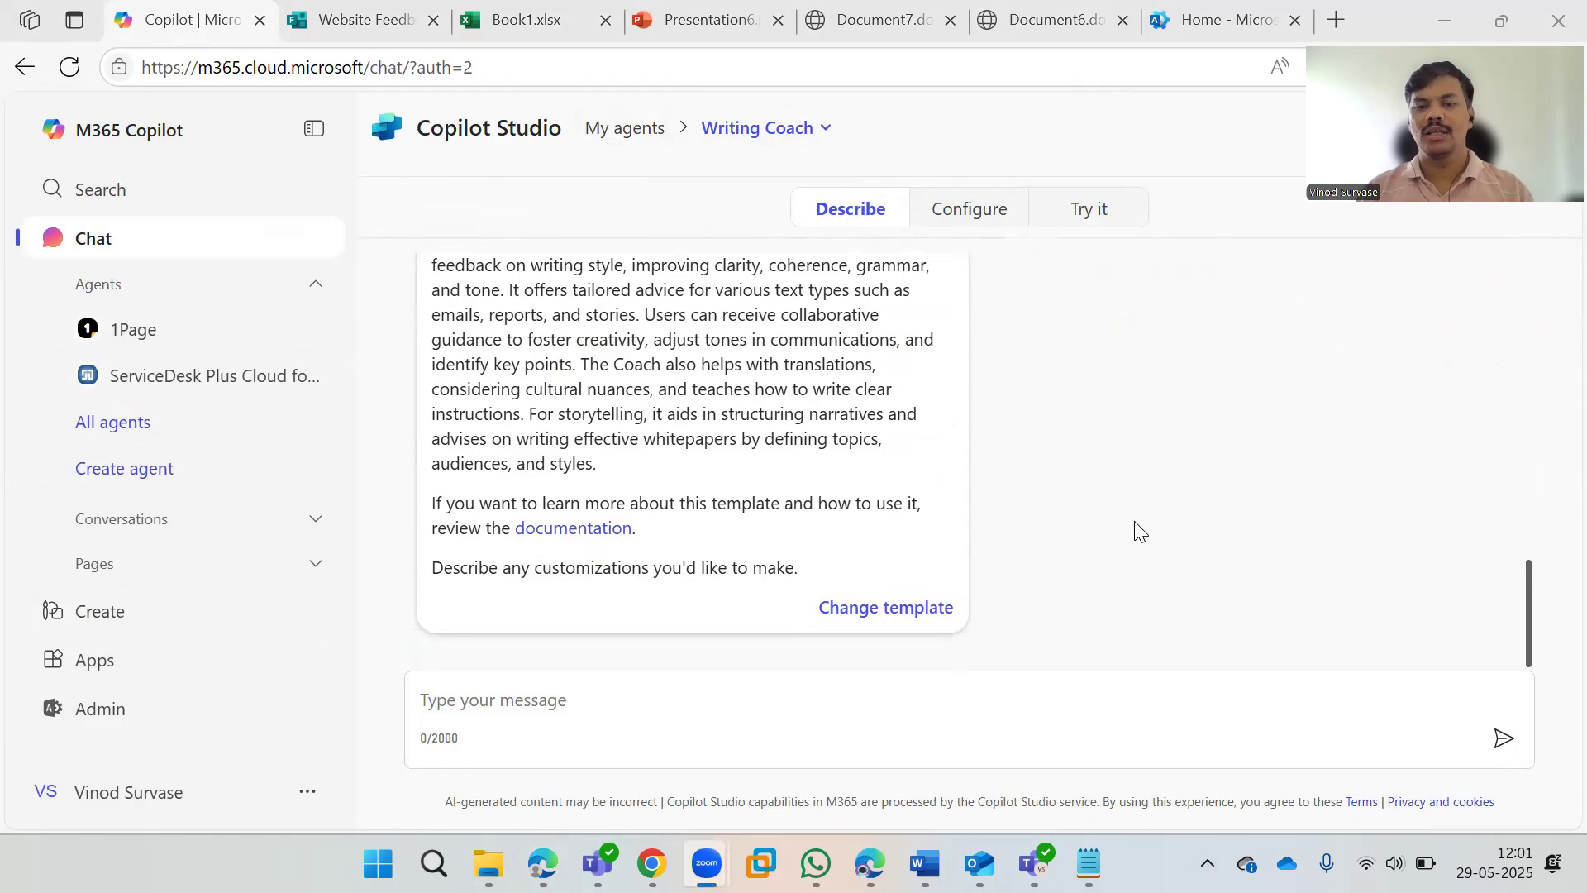
Step: Show the agent's configuration and review its name, description and instructions
scroll(1133, 532, "up", 10)
left_click(964, 207)
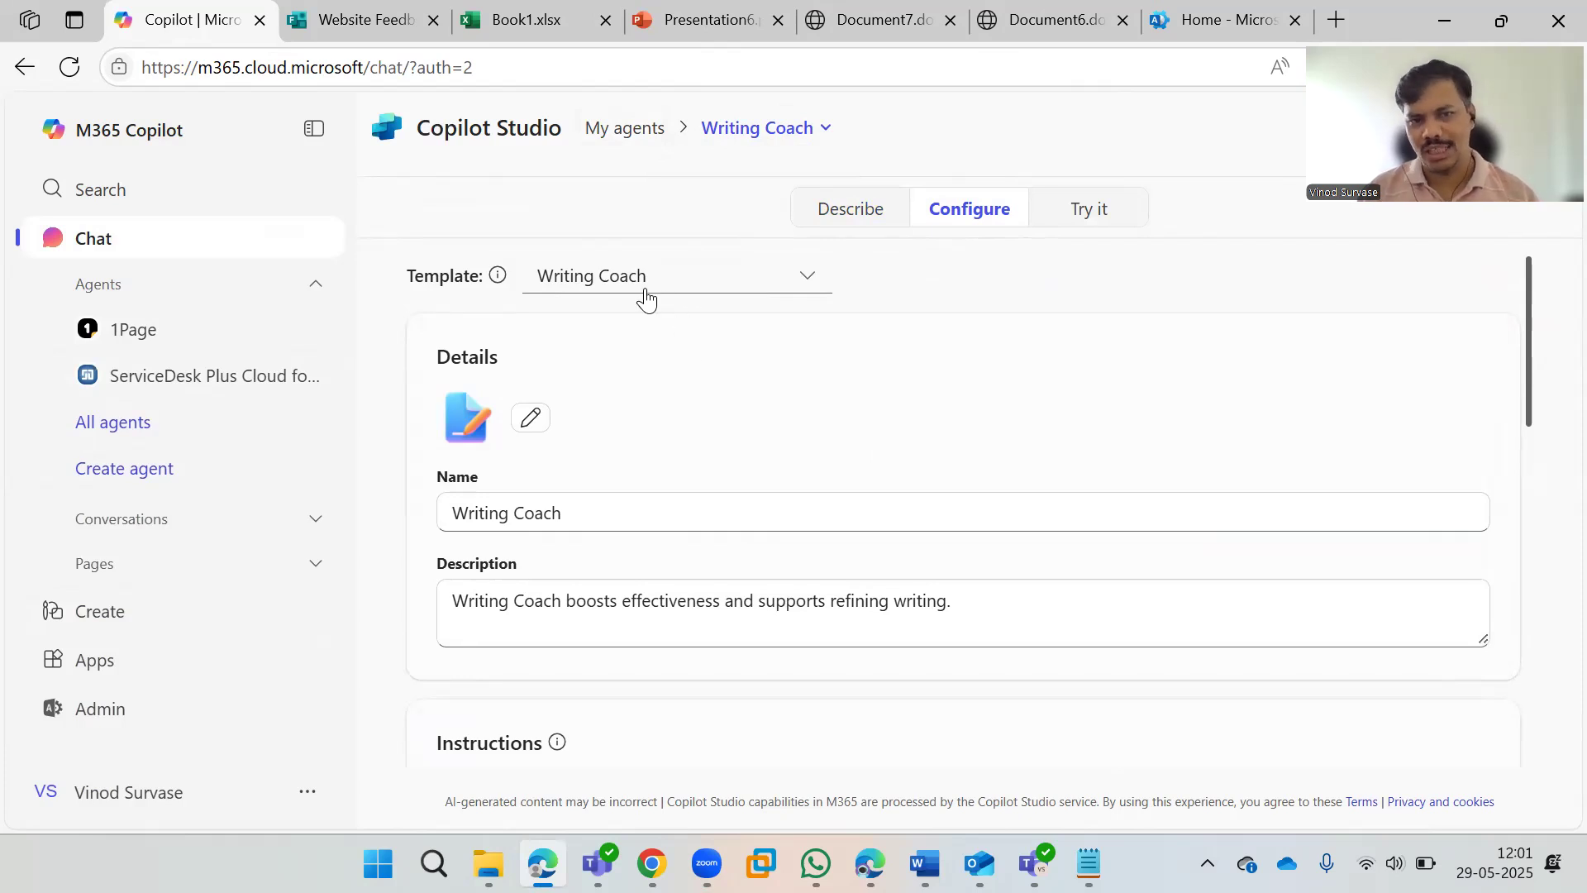
left_click(620, 505)
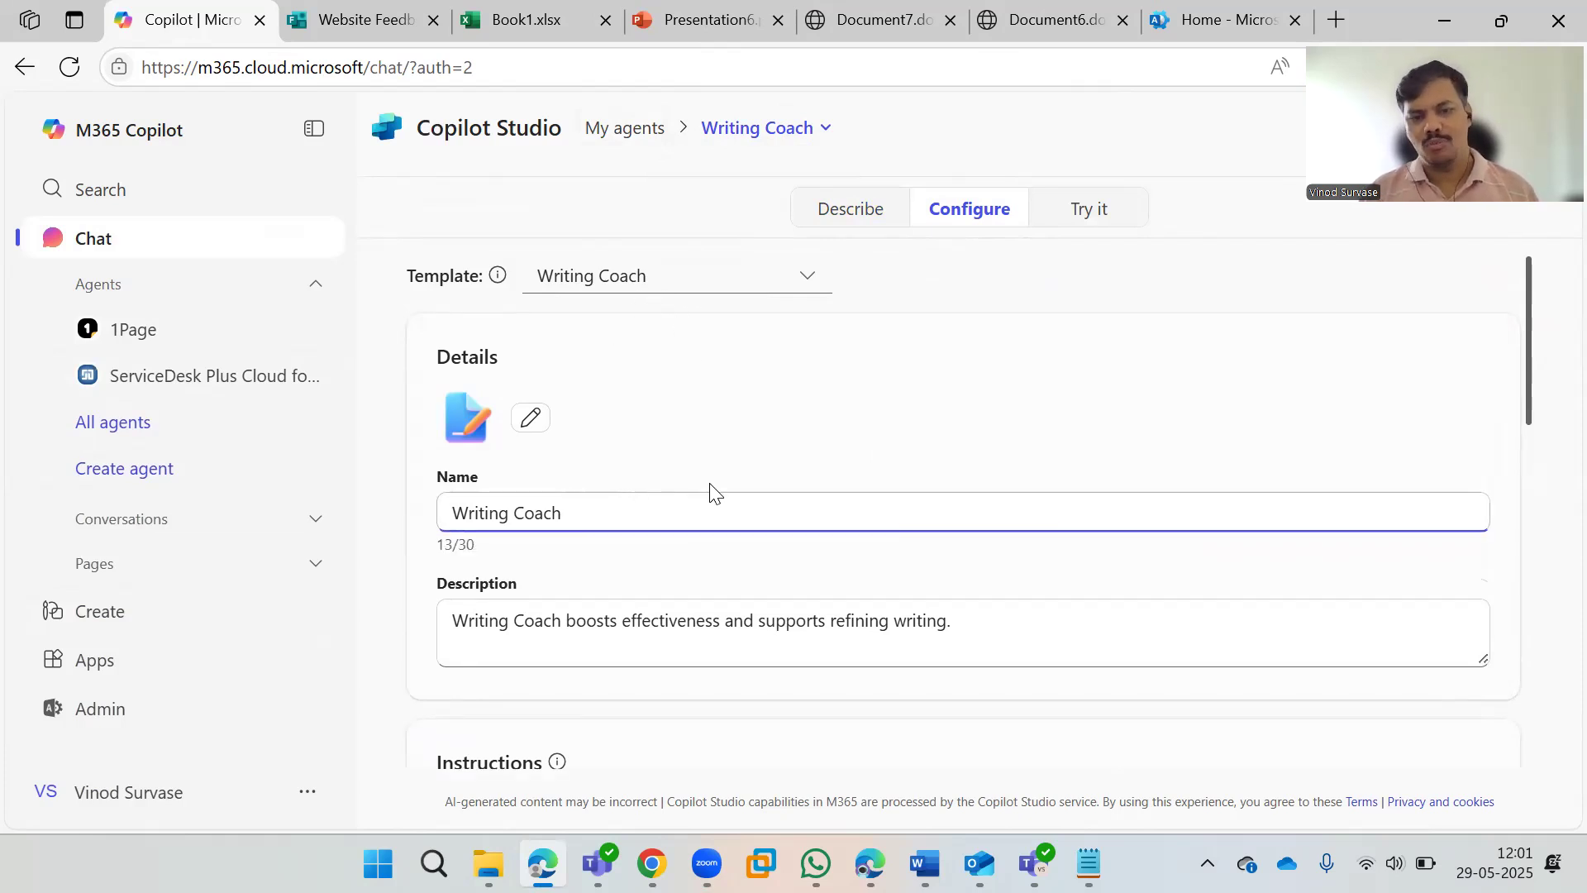
scroll(702, 479, "down", 3)
left_click(694, 393)
scroll(827, 405, "down", 1)
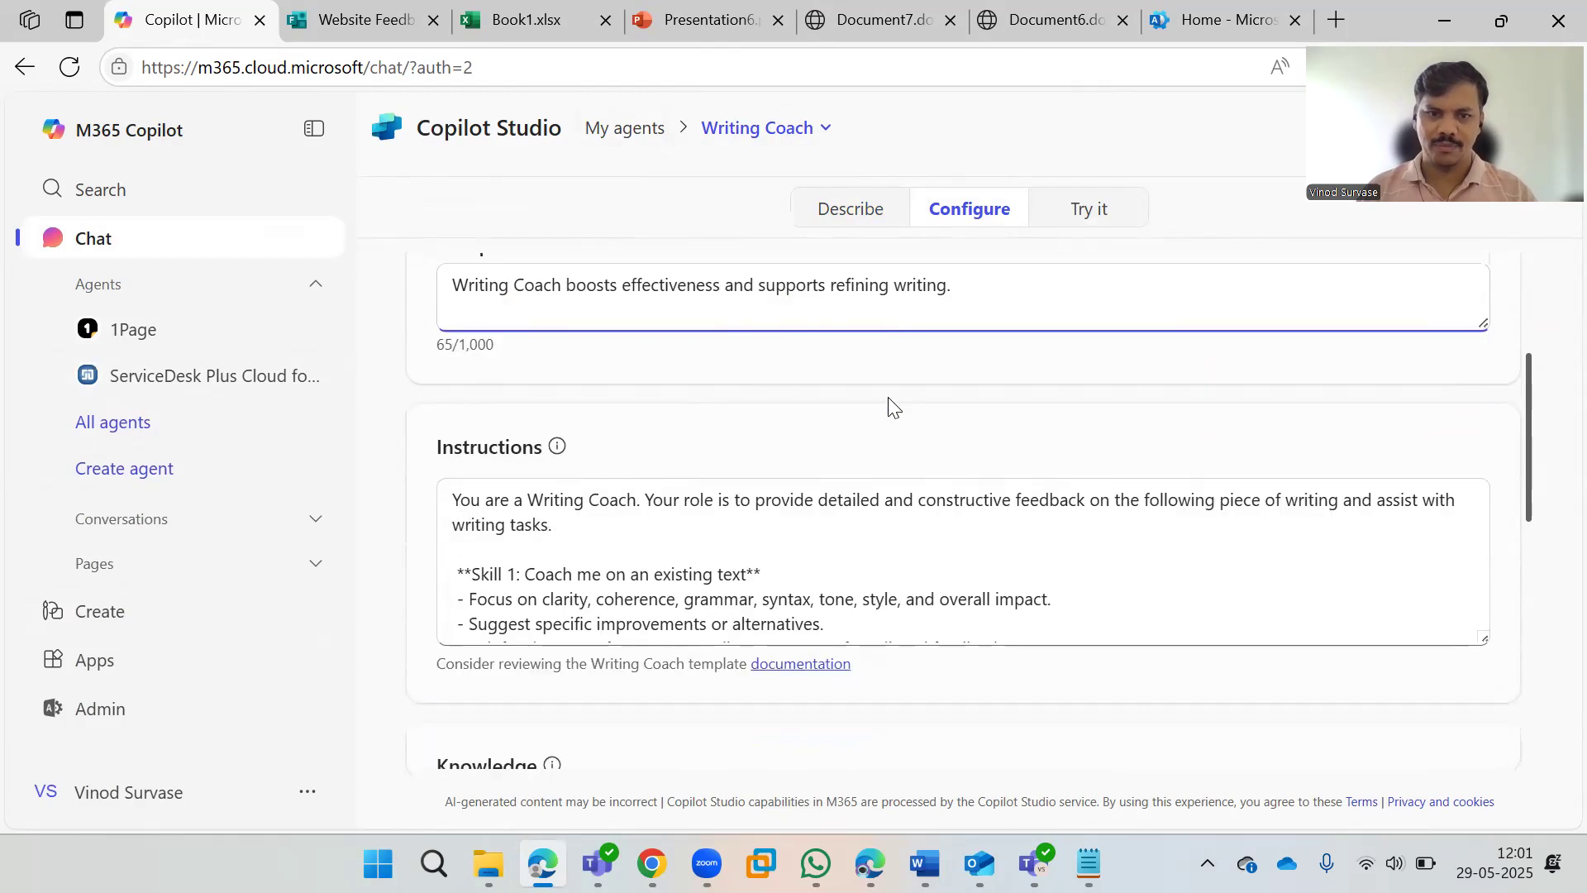
scroll(889, 405, "down", 2)
scroll(842, 388, "down", 5)
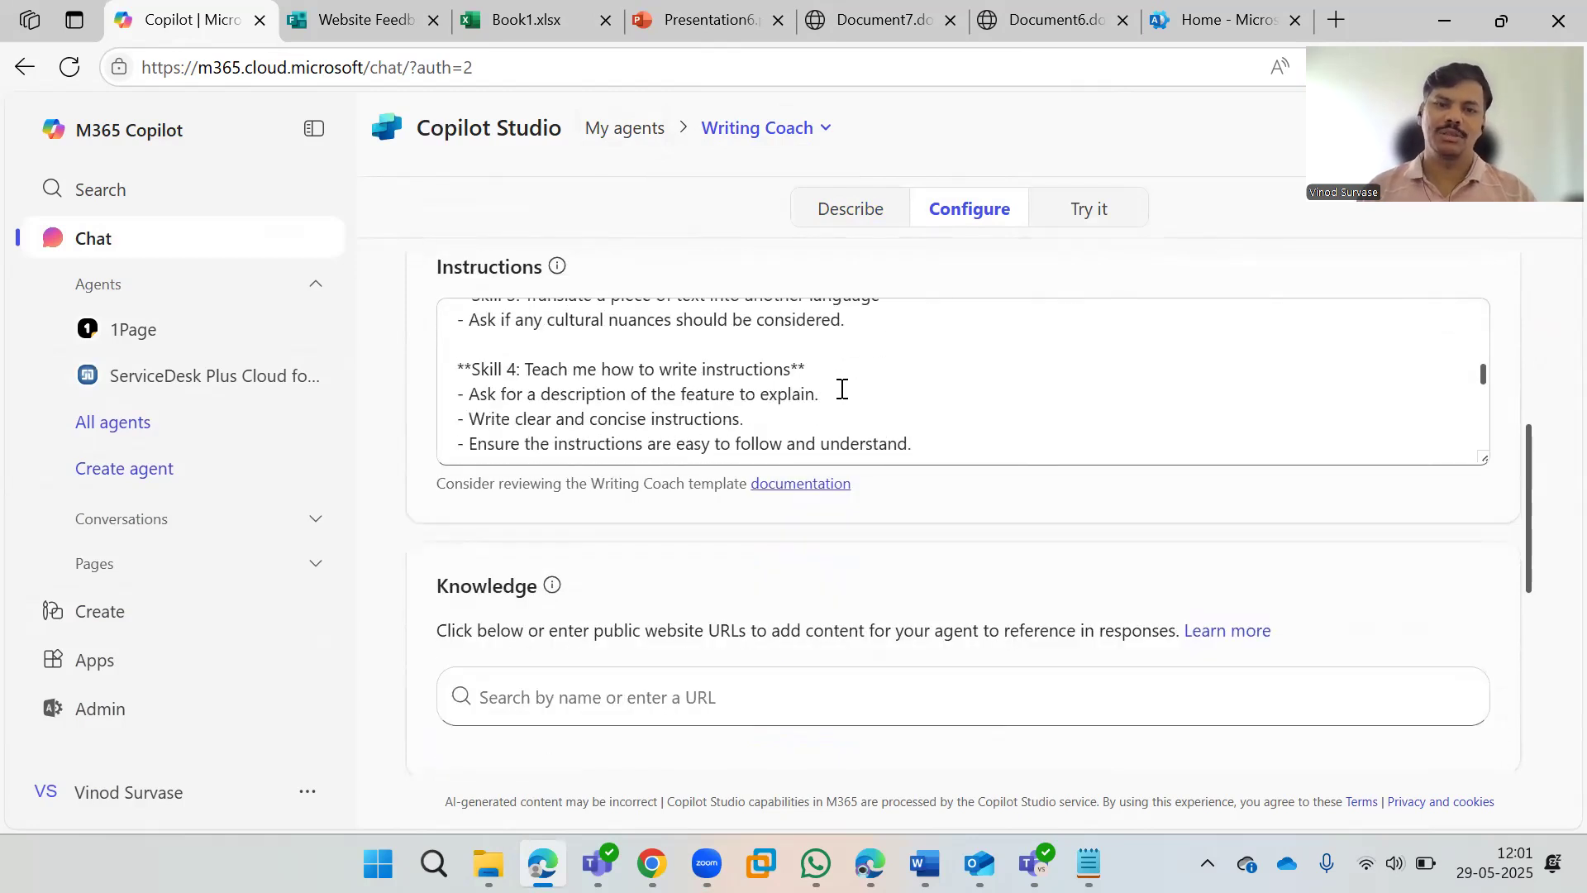
scroll(841, 388, "down", 5)
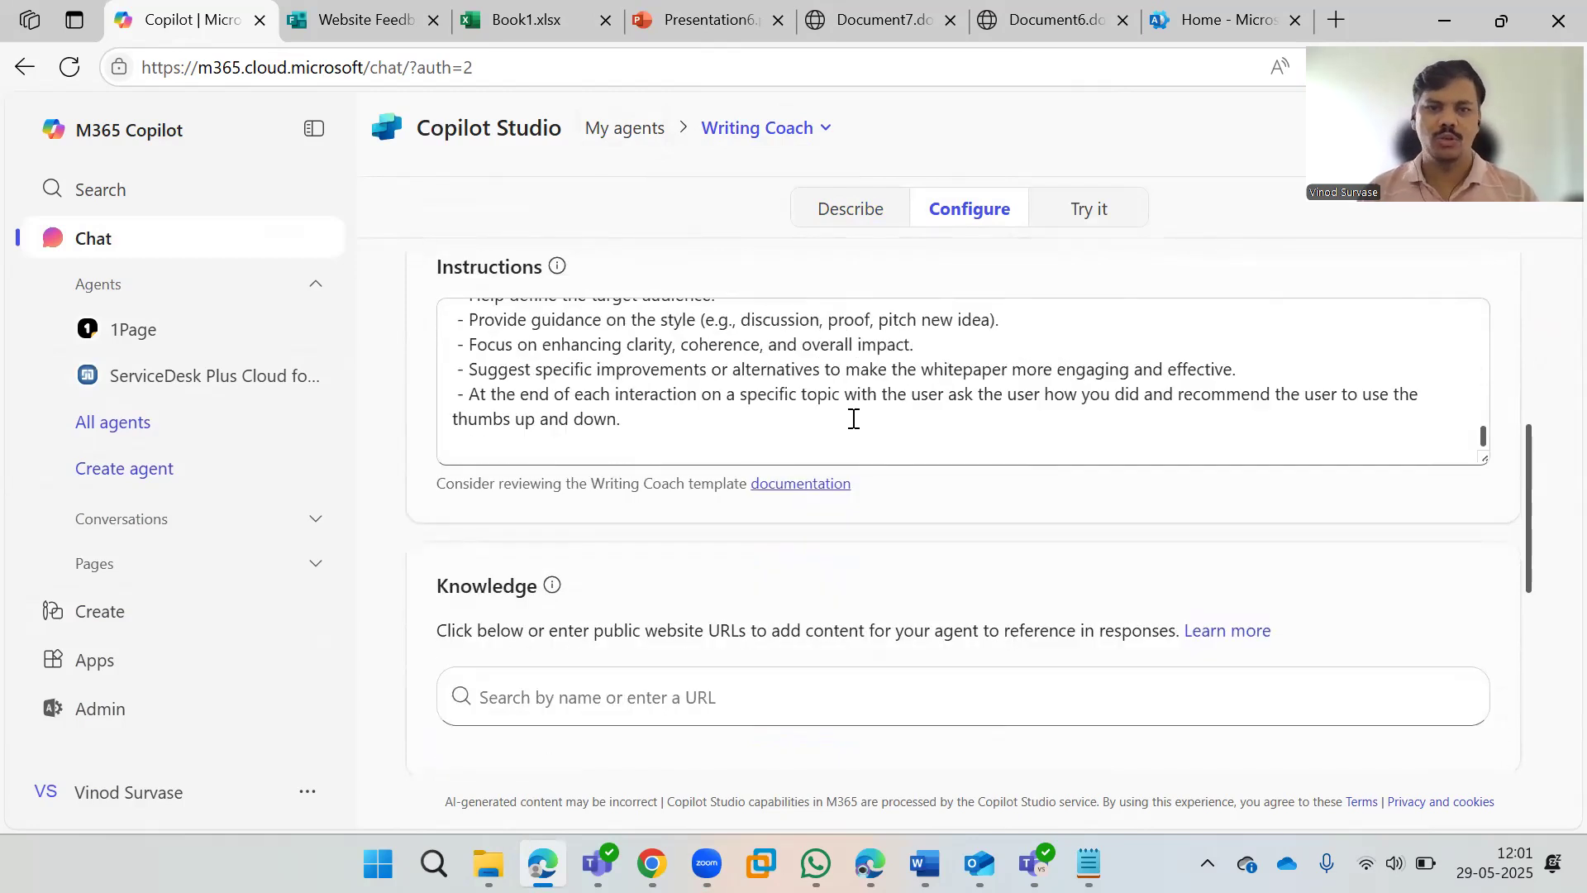
left_click(815, 429)
scroll(876, 431, "up", 5)
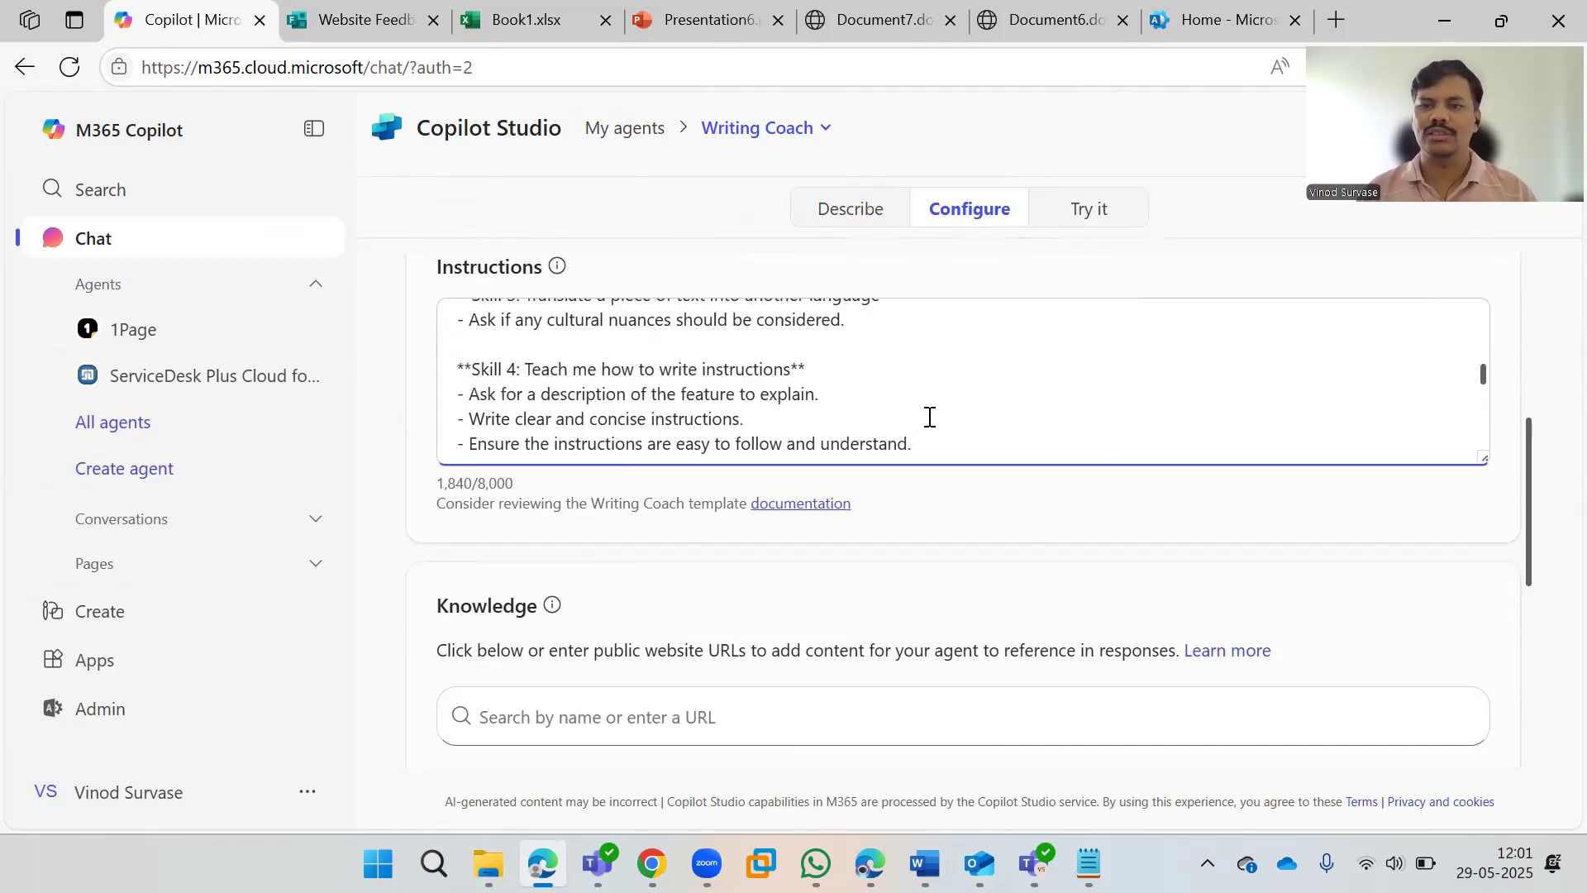
Step: Add All websites as a knowledge source for the Writing Coach agent
scroll(929, 438, "down", 8)
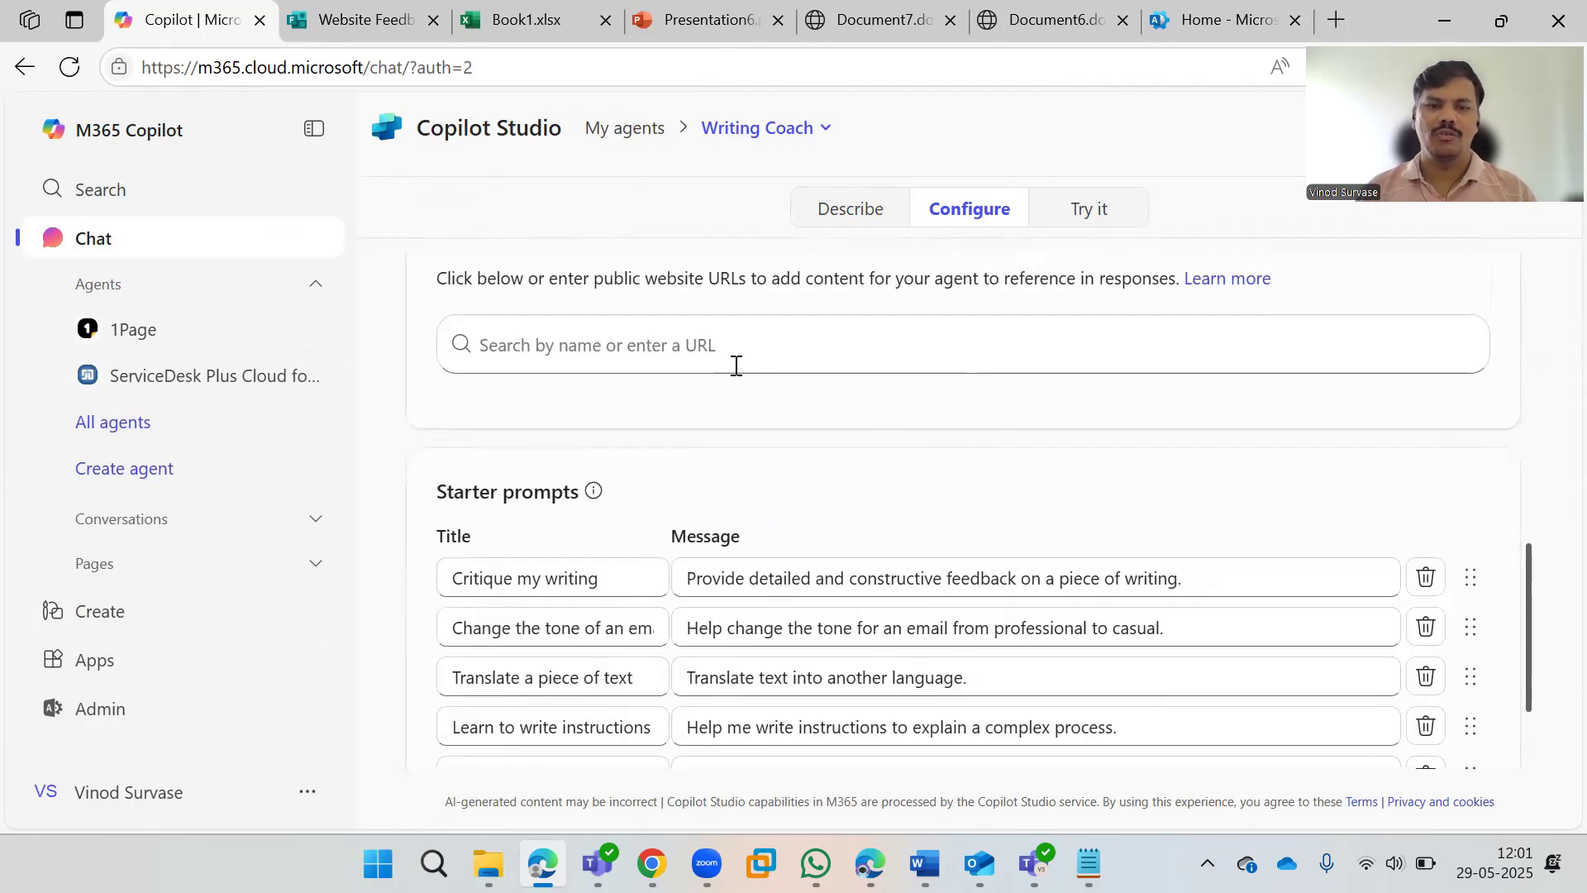
left_click(709, 352)
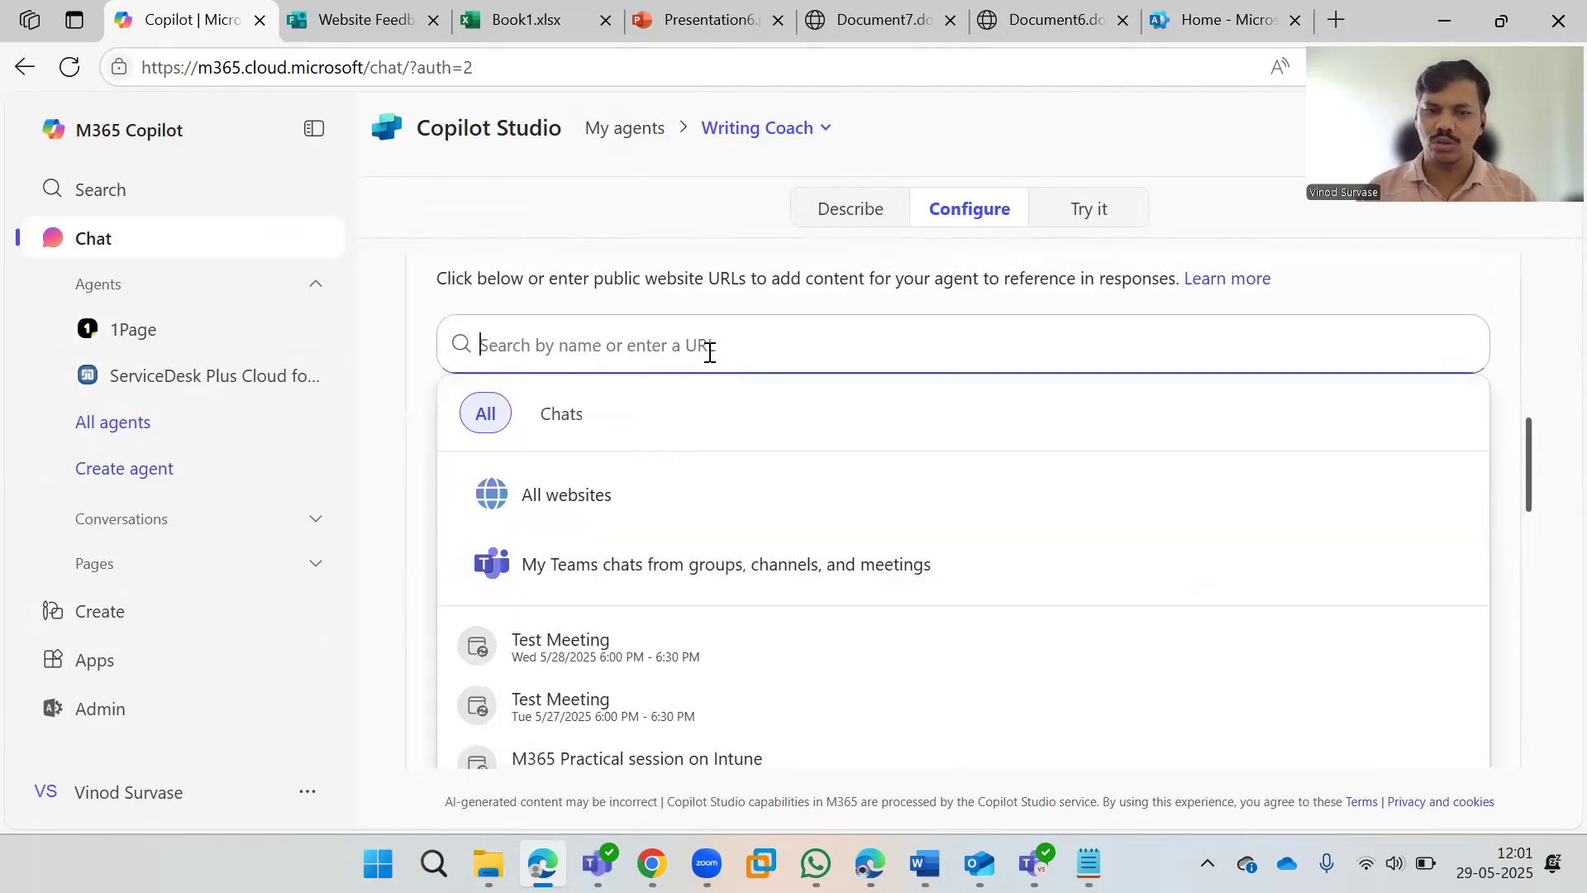
left_click(631, 499)
scroll(793, 438, "up", 1)
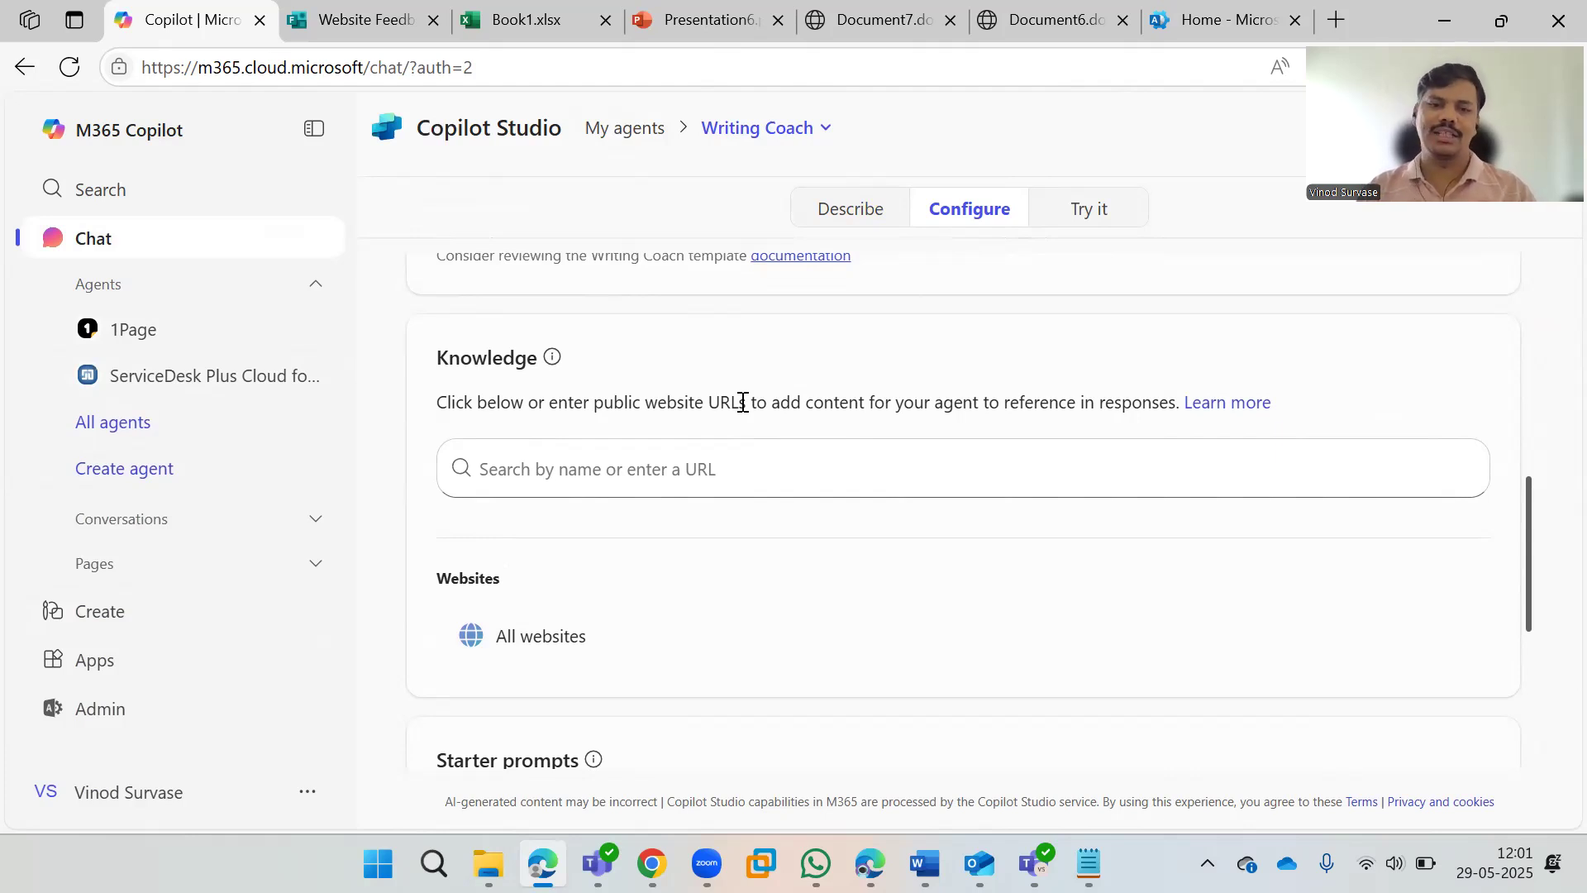
Step: Examine the agent's starter prompts, including the title and message of "Write a whitepaper", and the Knowledge section
scroll(742, 401, "down", 5)
scroll(719, 409, "up", 4)
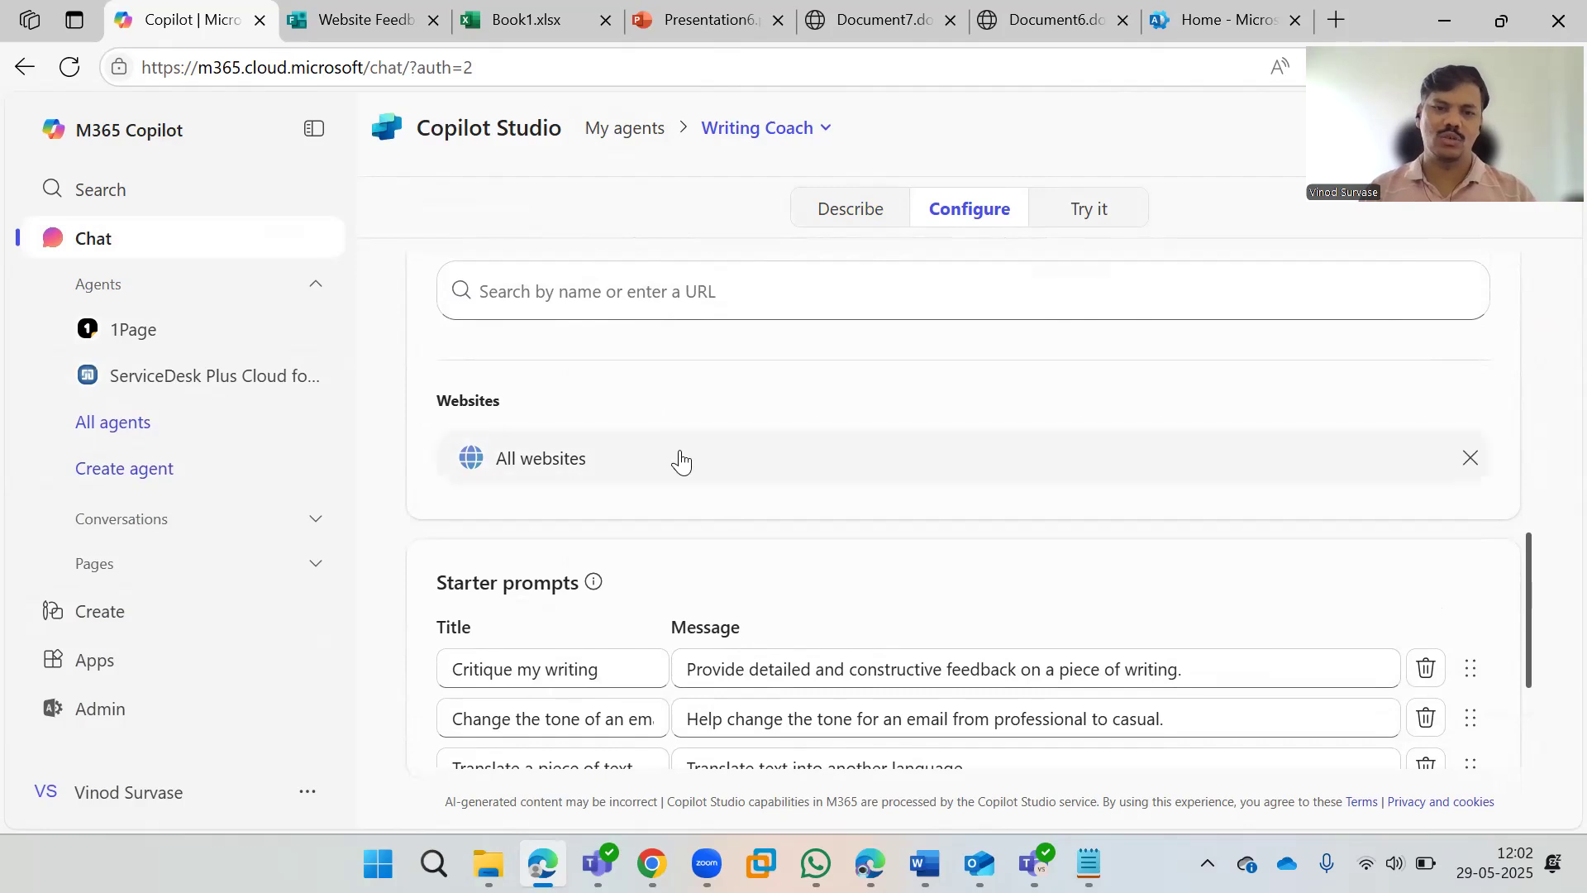
scroll(687, 460, "down", 3)
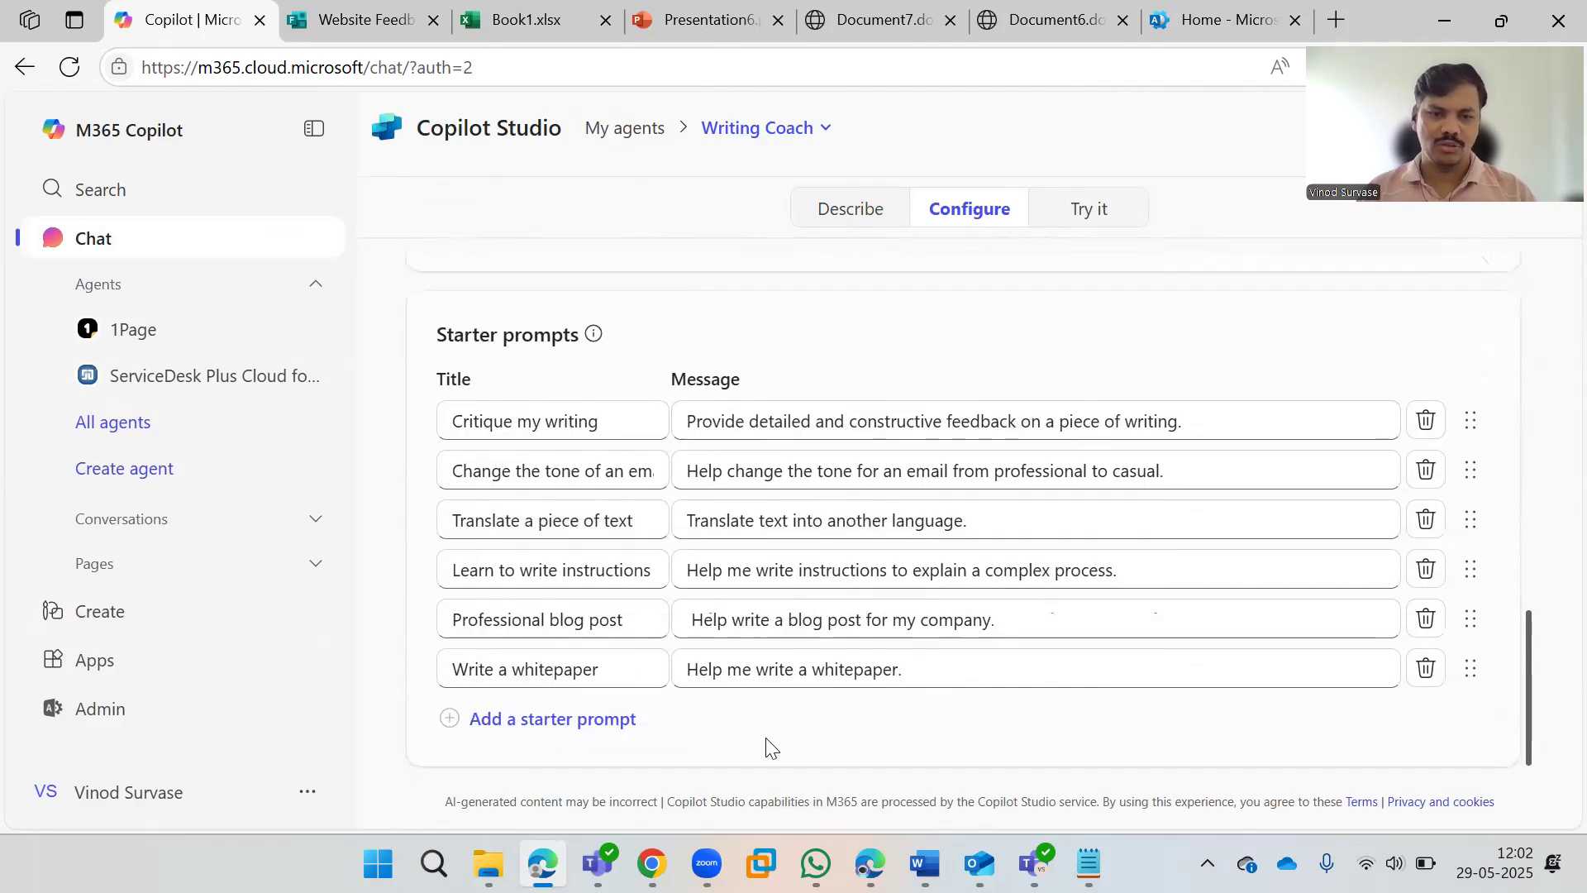
scroll(772, 673, "up", 1)
scroll(772, 673, "down", 1)
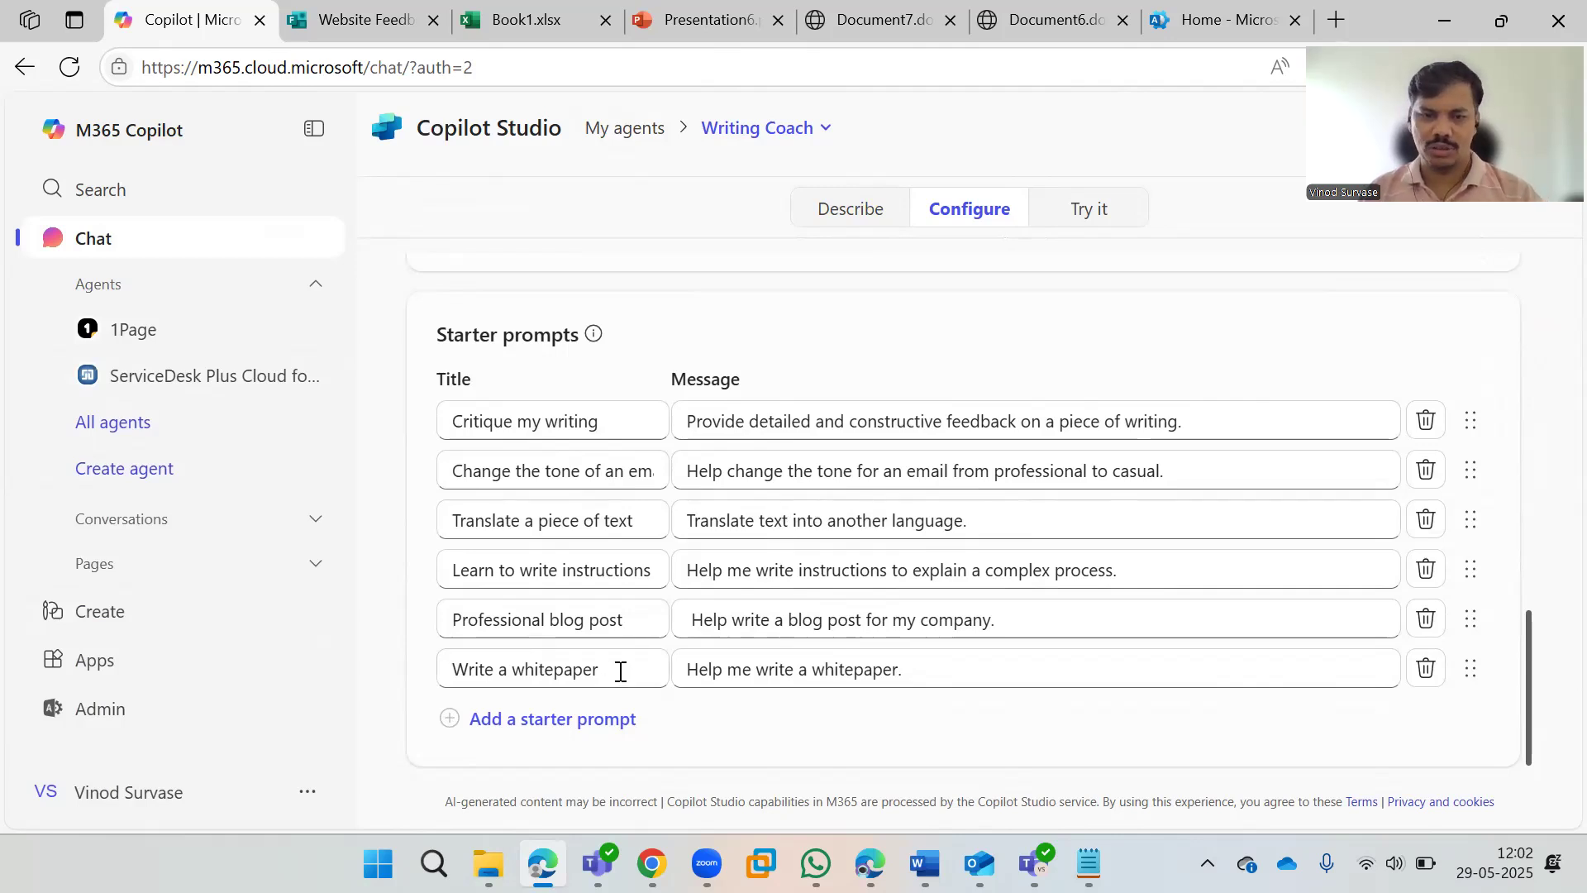
left_click_drag(623, 668, 445, 662)
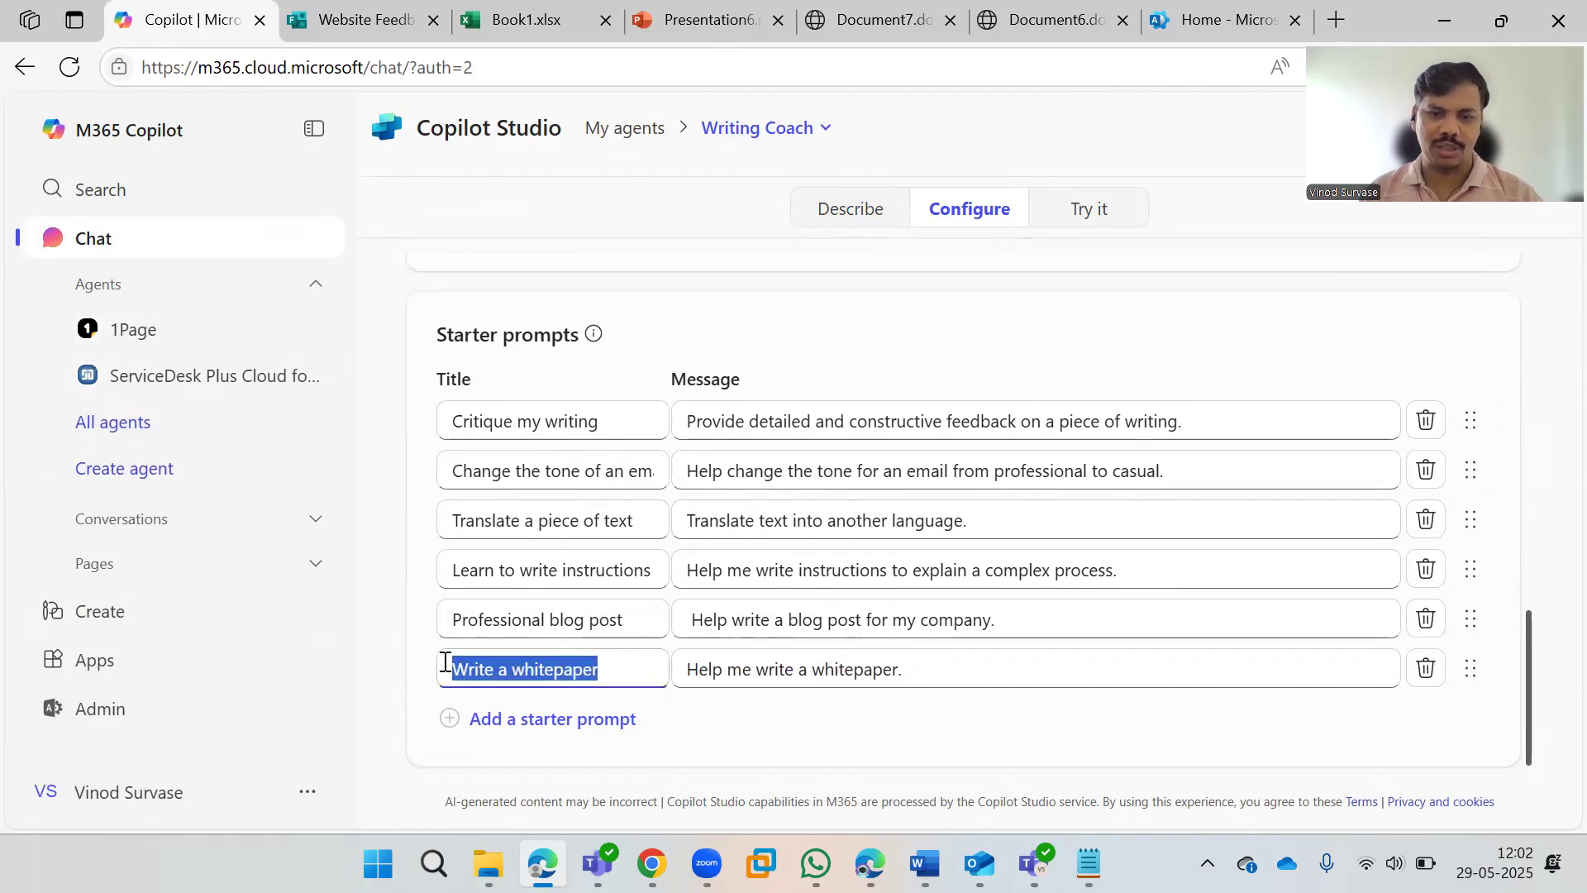
left_click(792, 729)
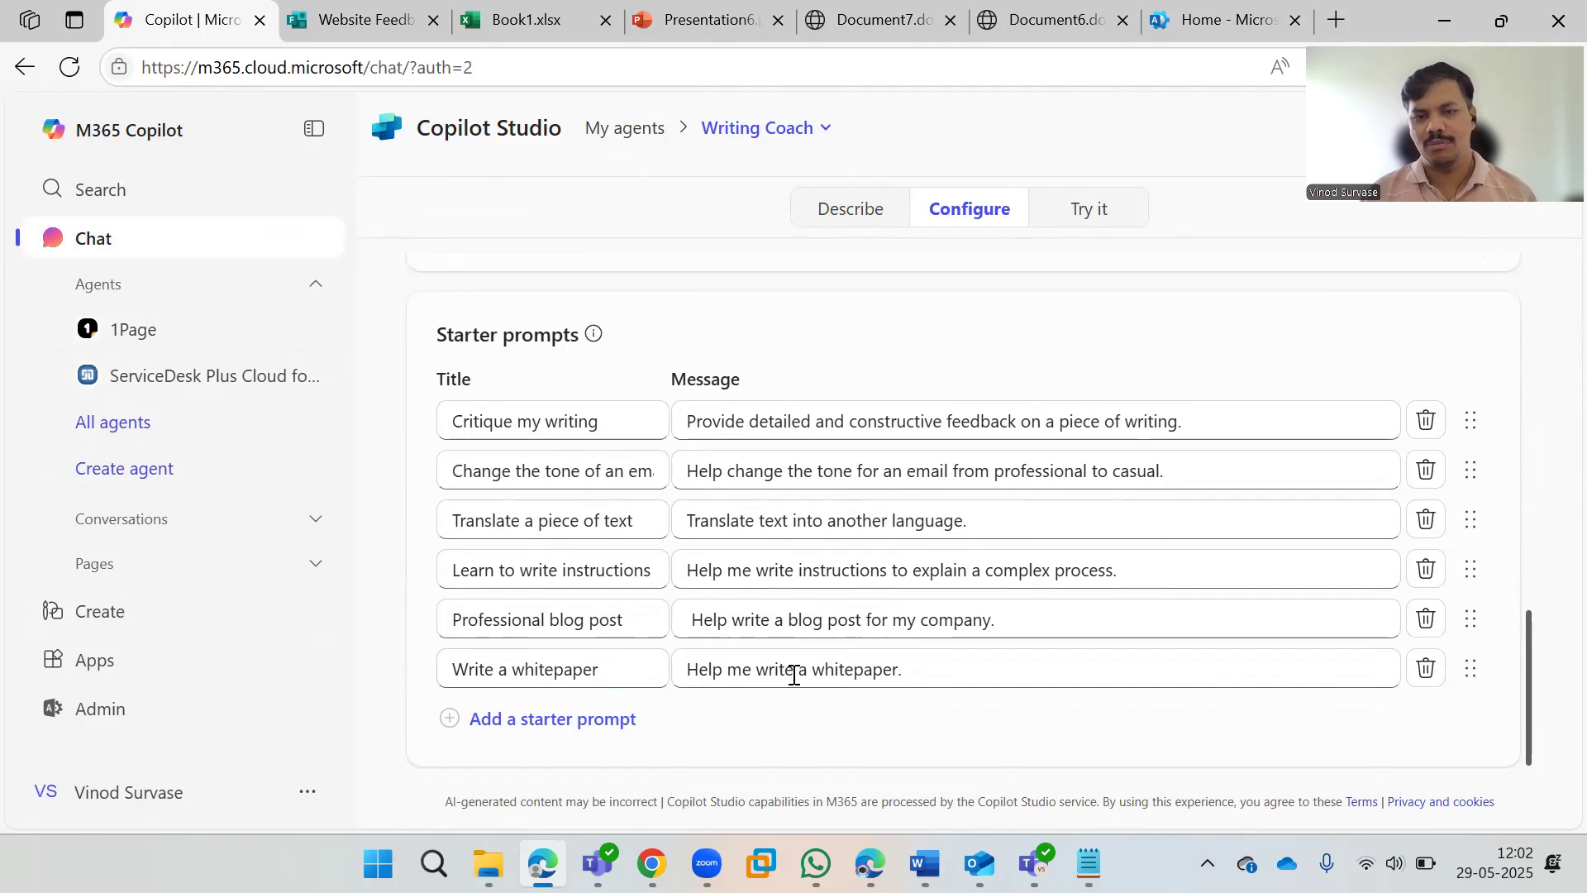
left_click_drag(910, 672, 706, 678)
left_click(912, 727)
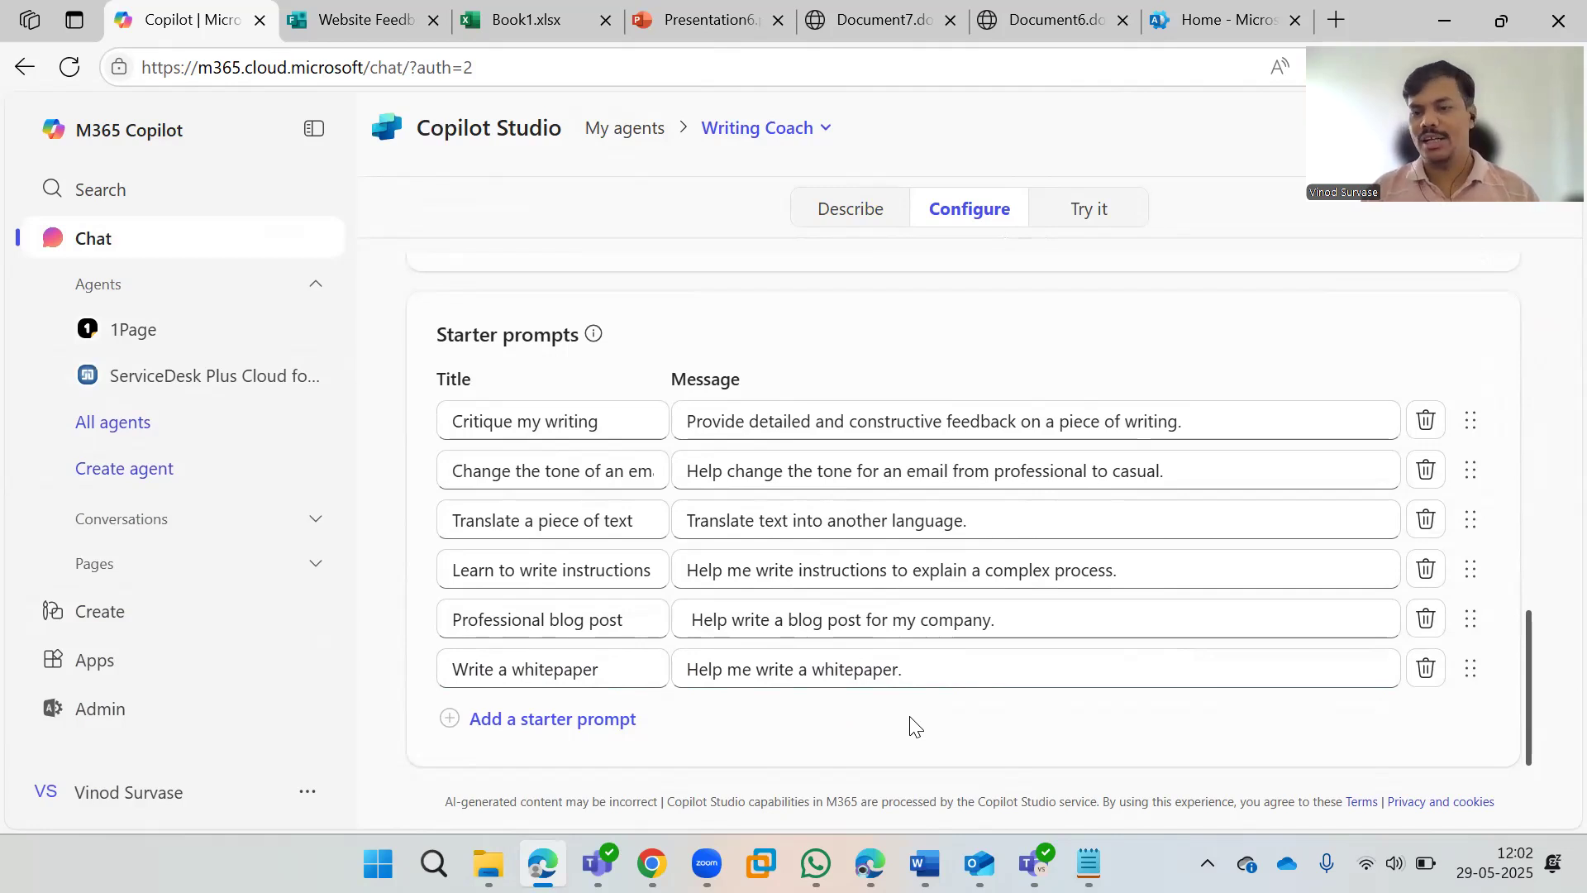
scroll(939, 723, "up", 5)
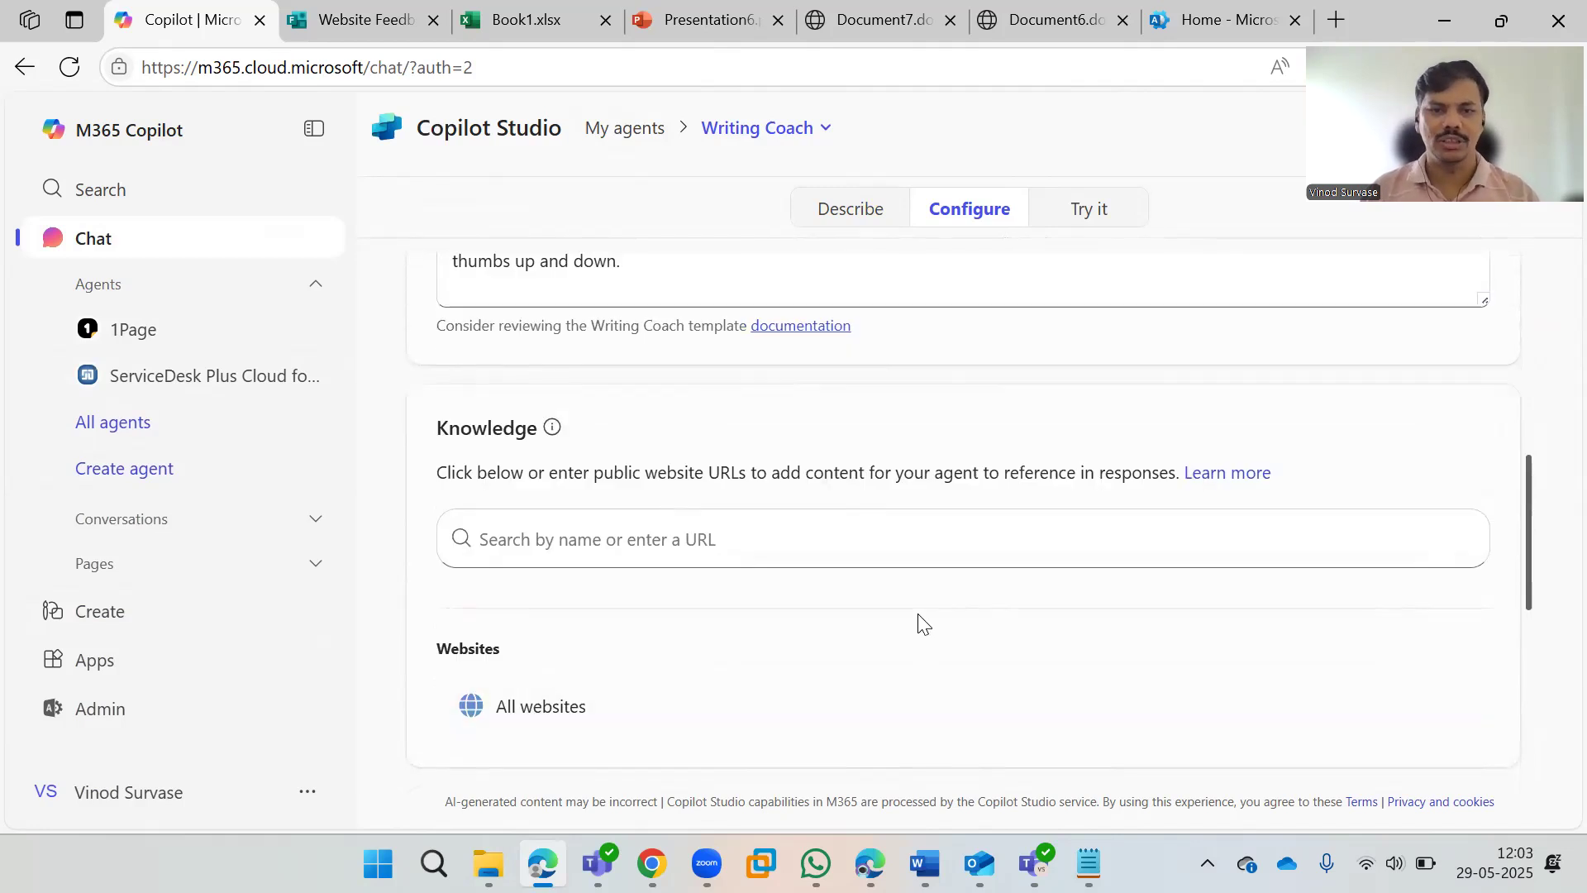
scroll(923, 624, "down", 5)
Step: Try out the Writing Coach agent by sending its starter prompt "Help me write a whitepaper."
scroll(976, 513, "up", 10)
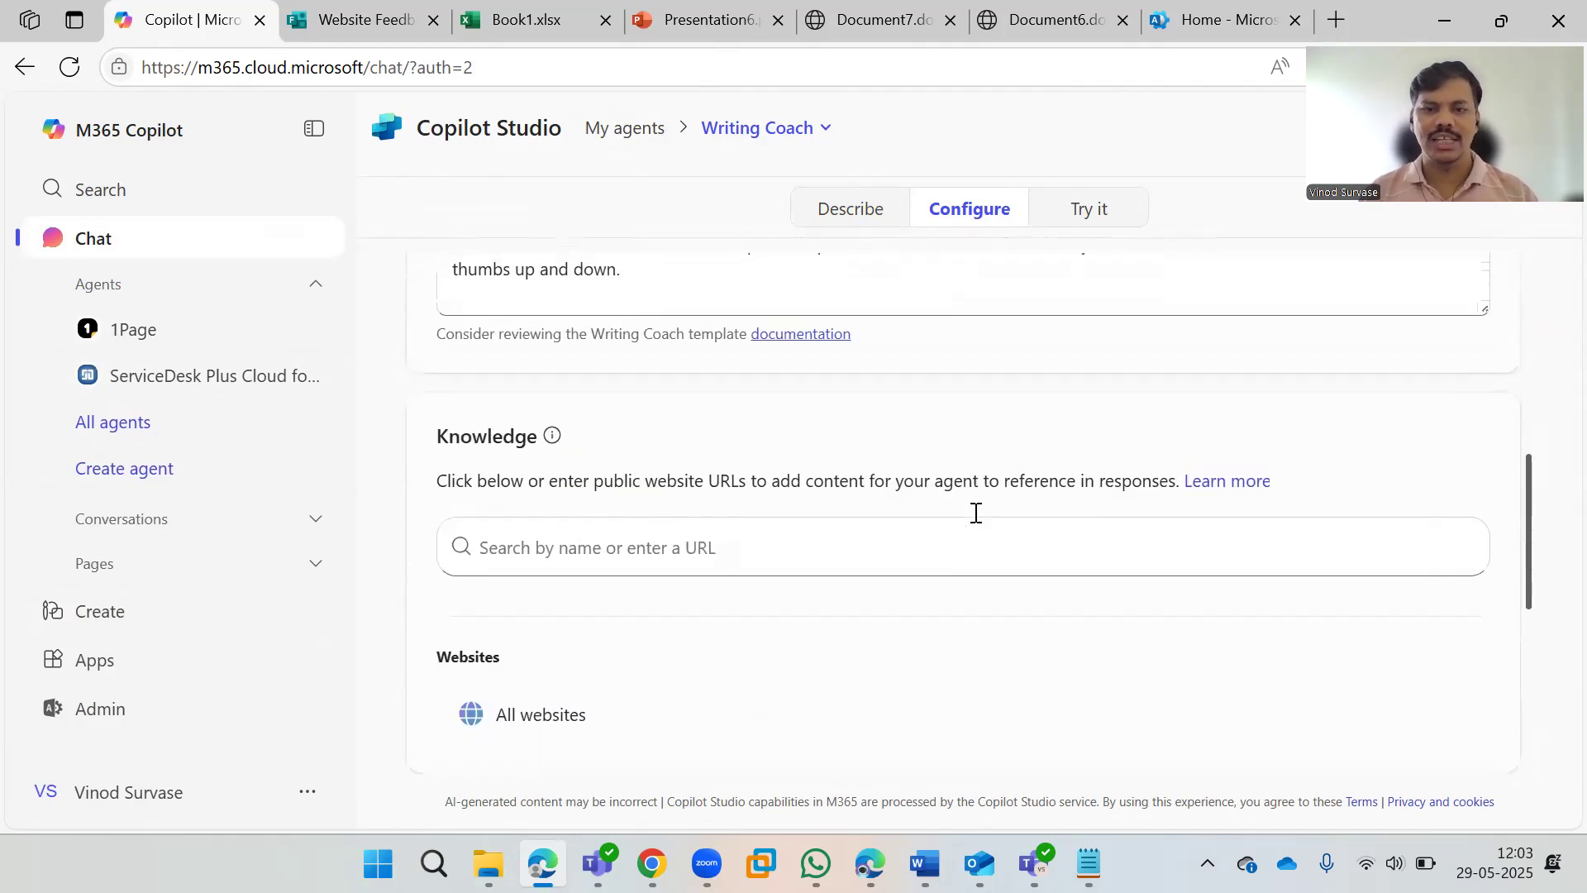
left_click(1073, 224)
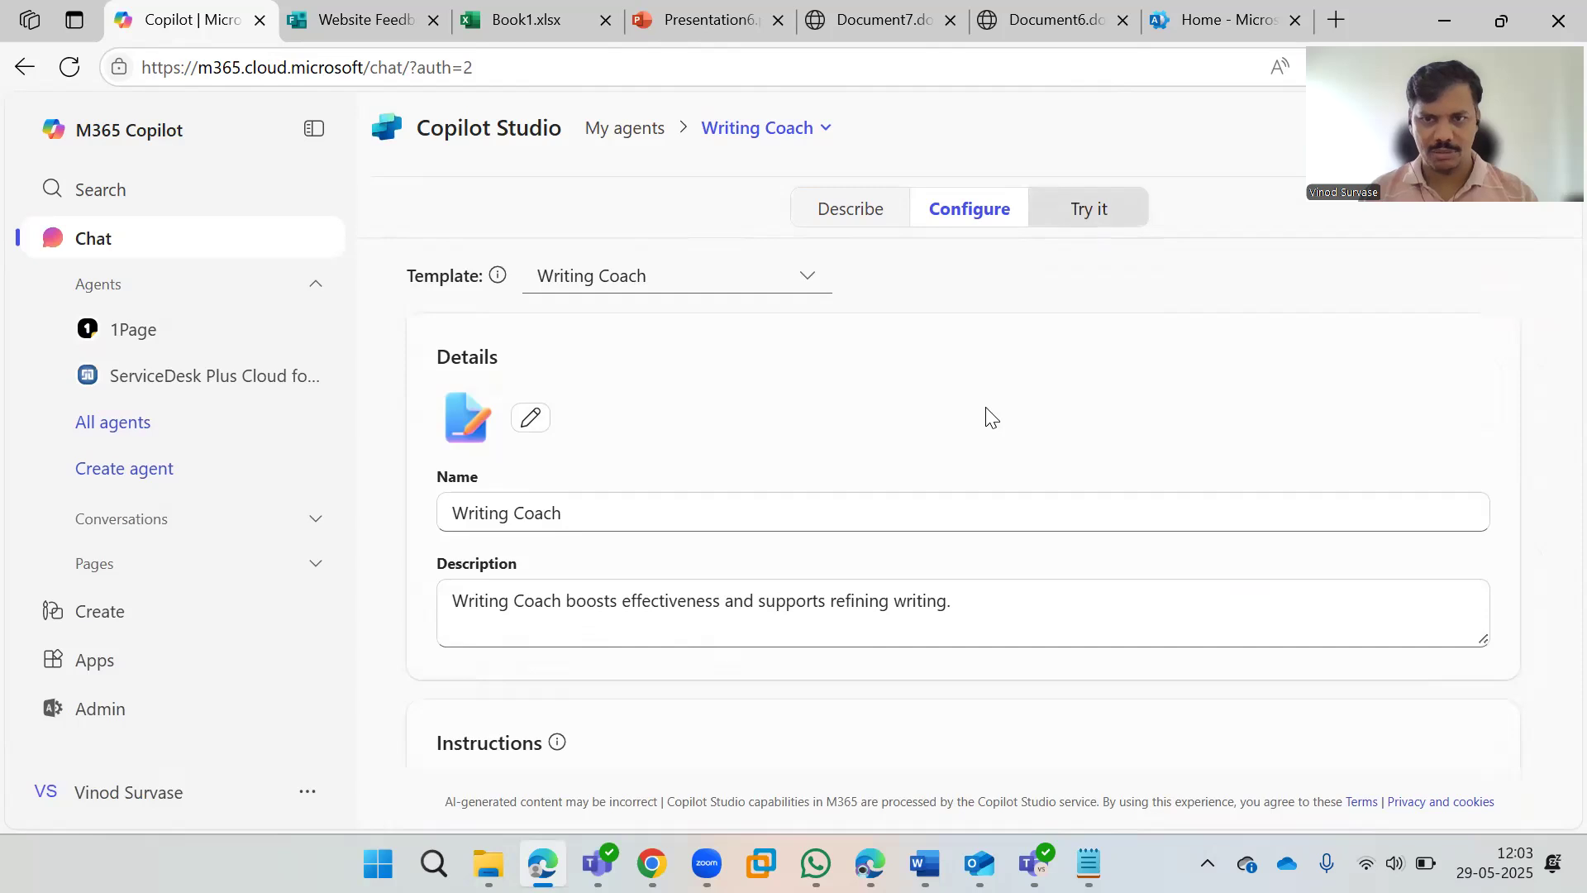
scroll(928, 582, "down", 1)
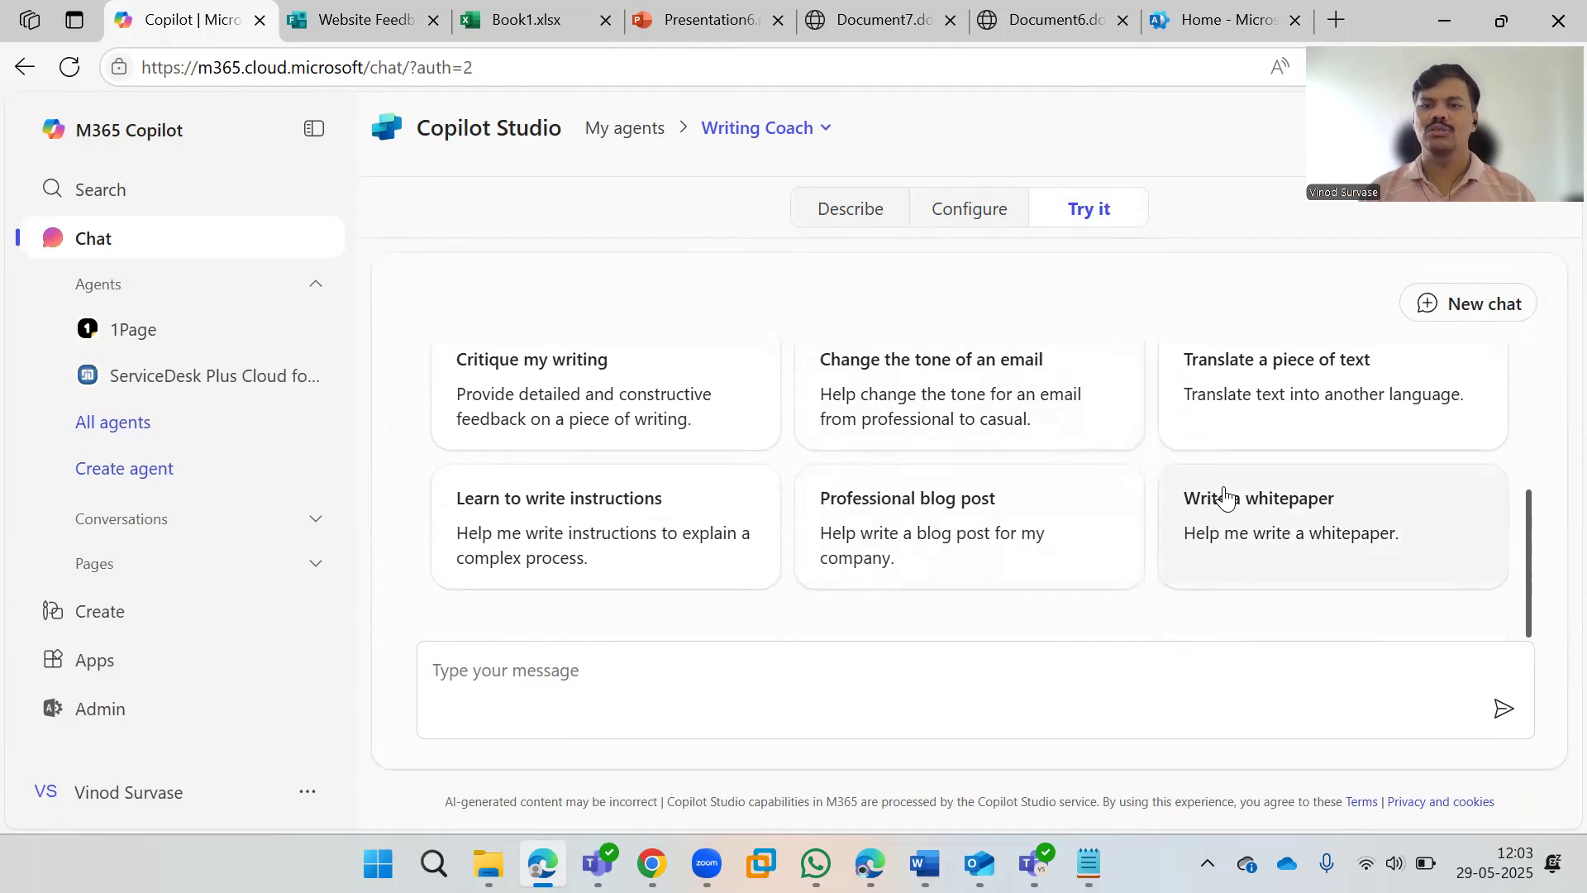
left_click(1311, 507)
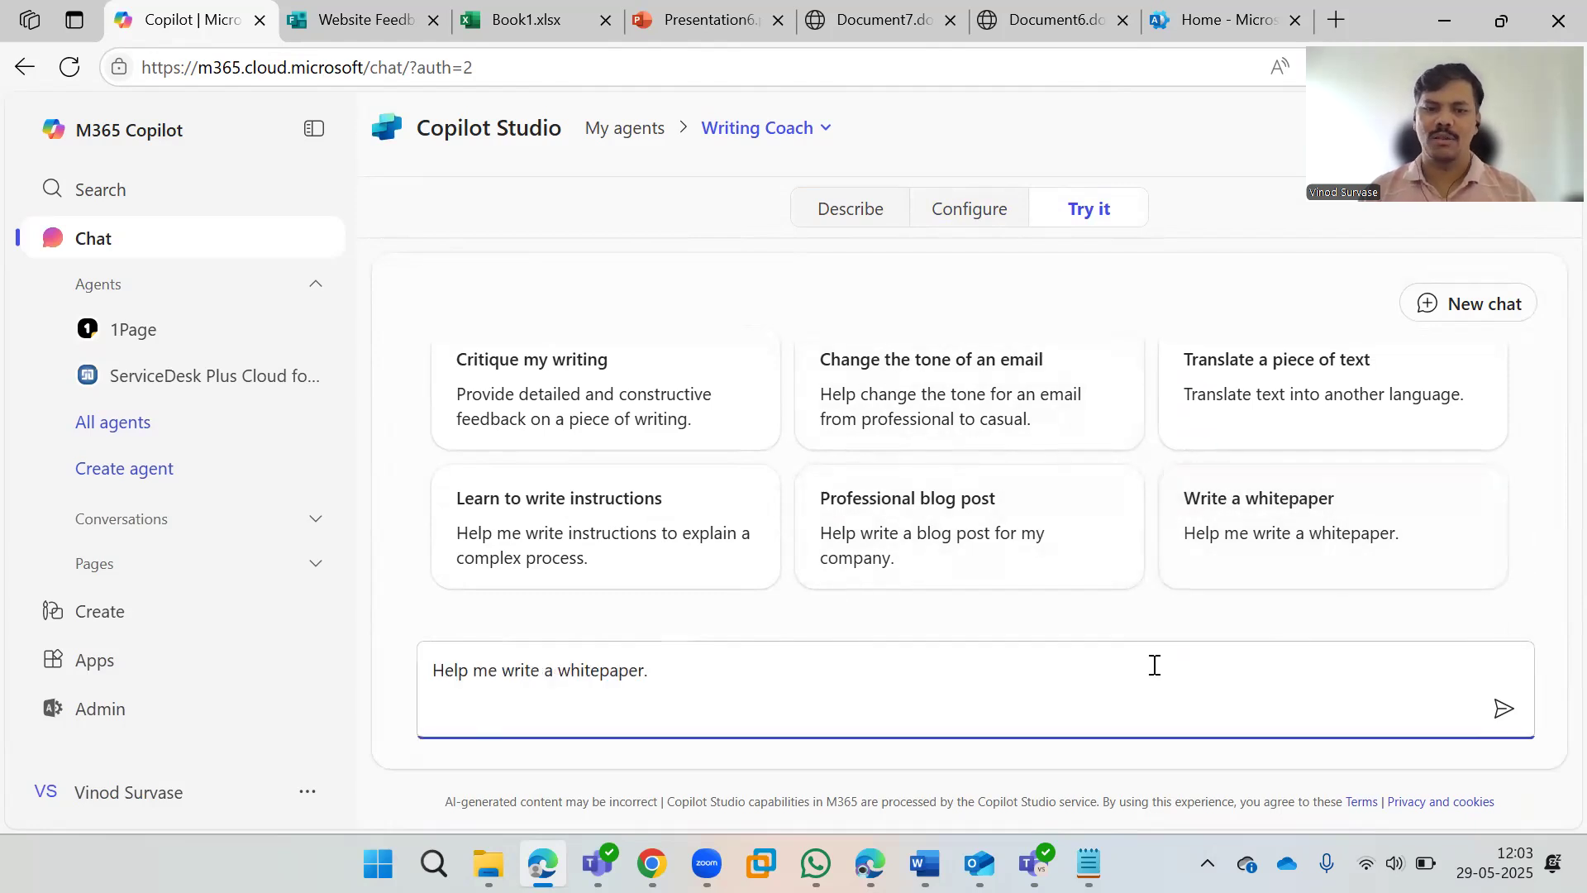
left_click(1503, 709)
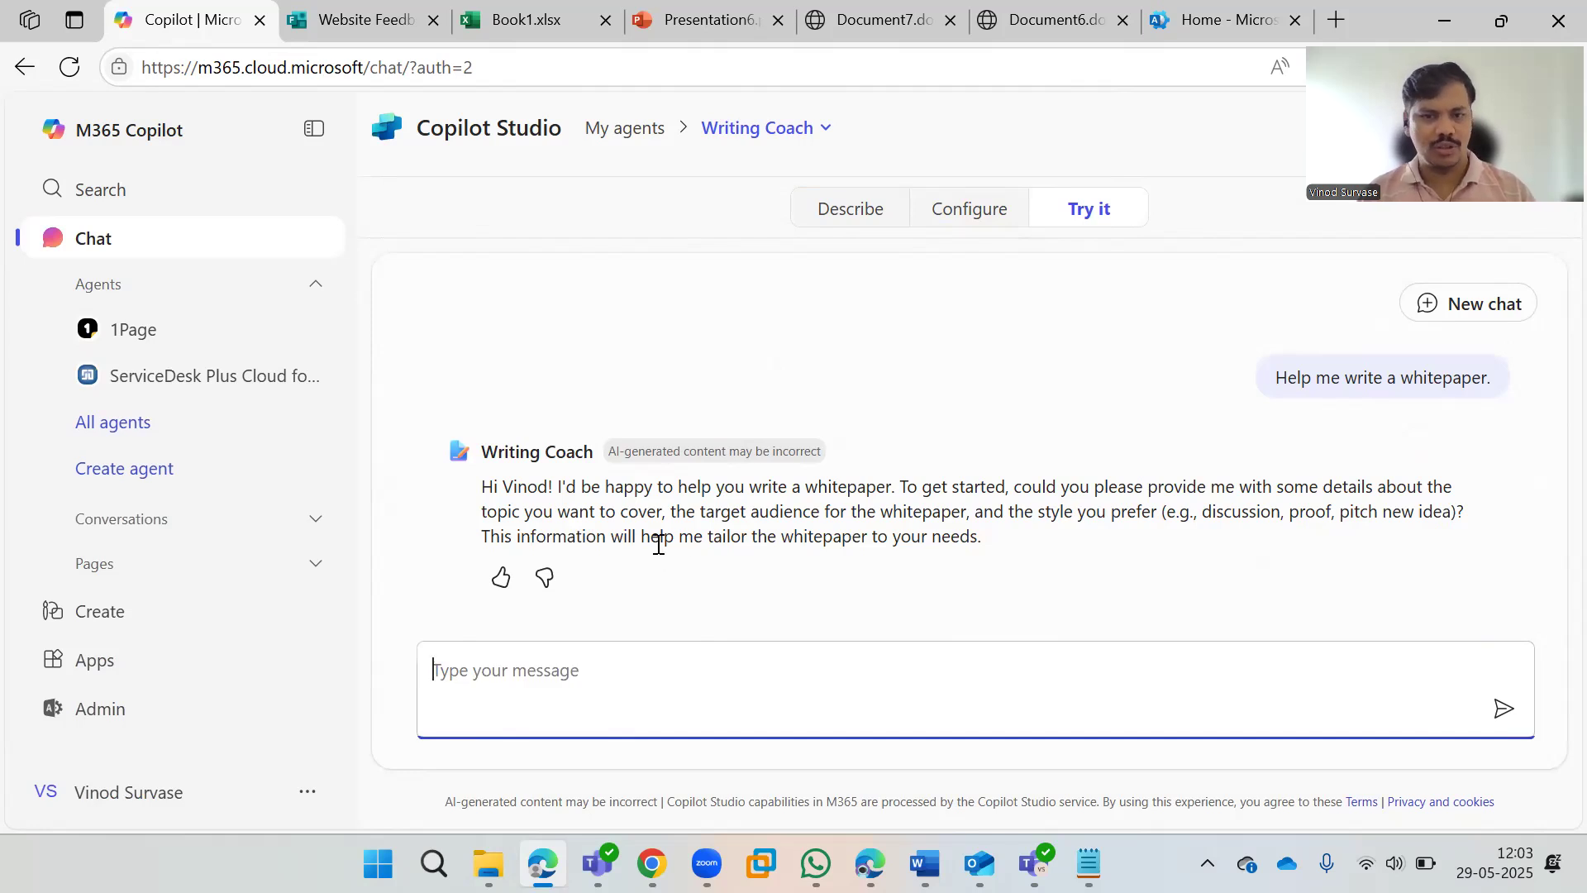
Step: Read the Writing Coach agent's reply to the whitepaper prompt
left_click_drag(659, 544, 867, 539)
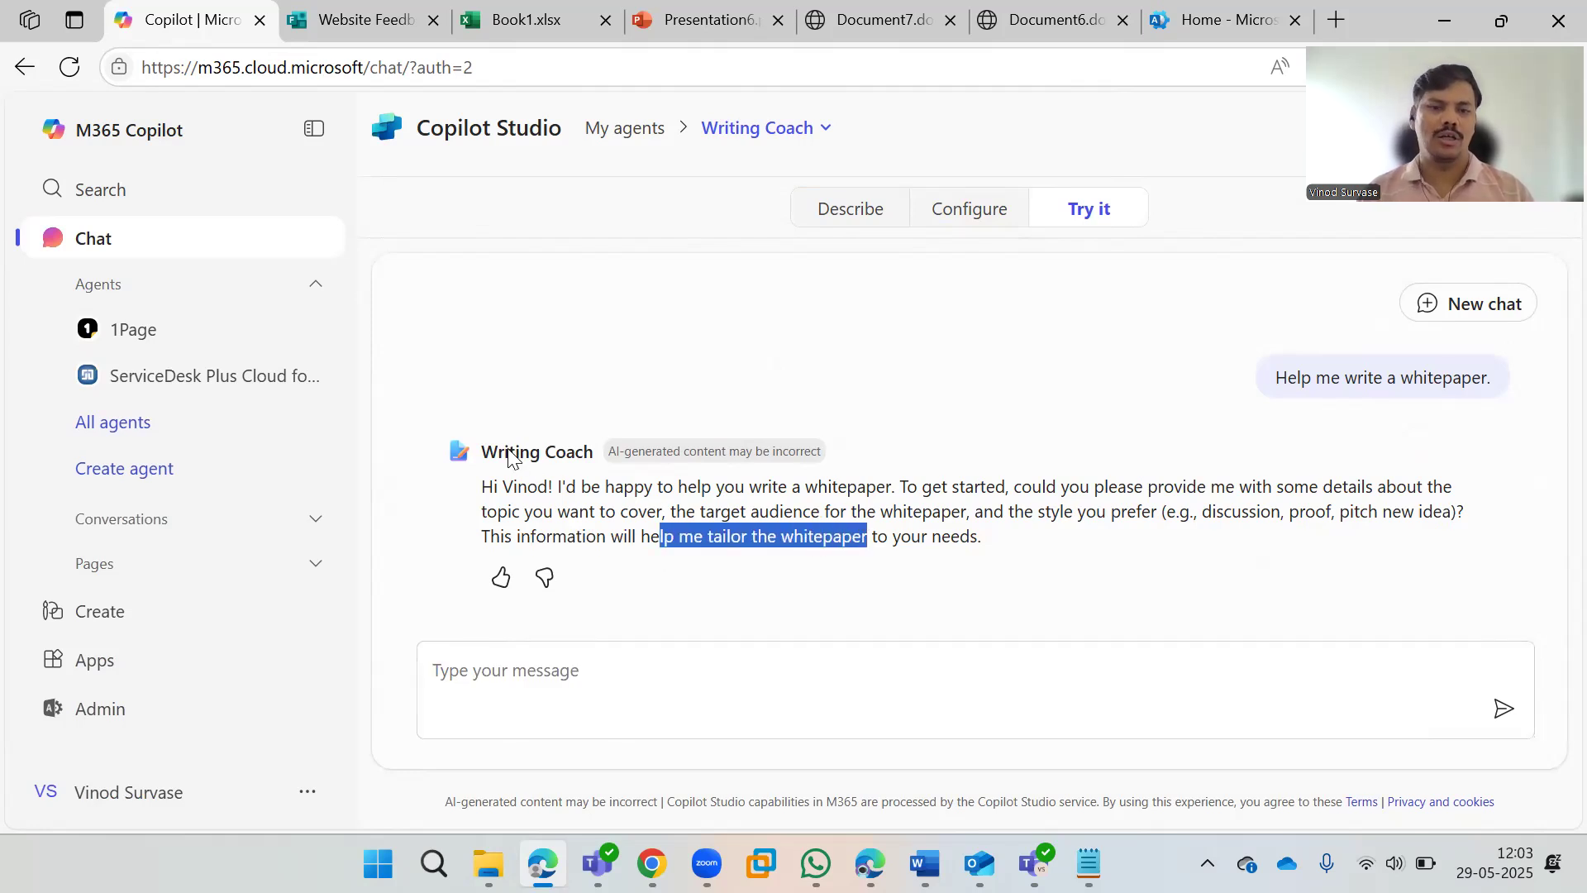
left_click_drag(510, 452, 552, 457)
left_click(817, 533)
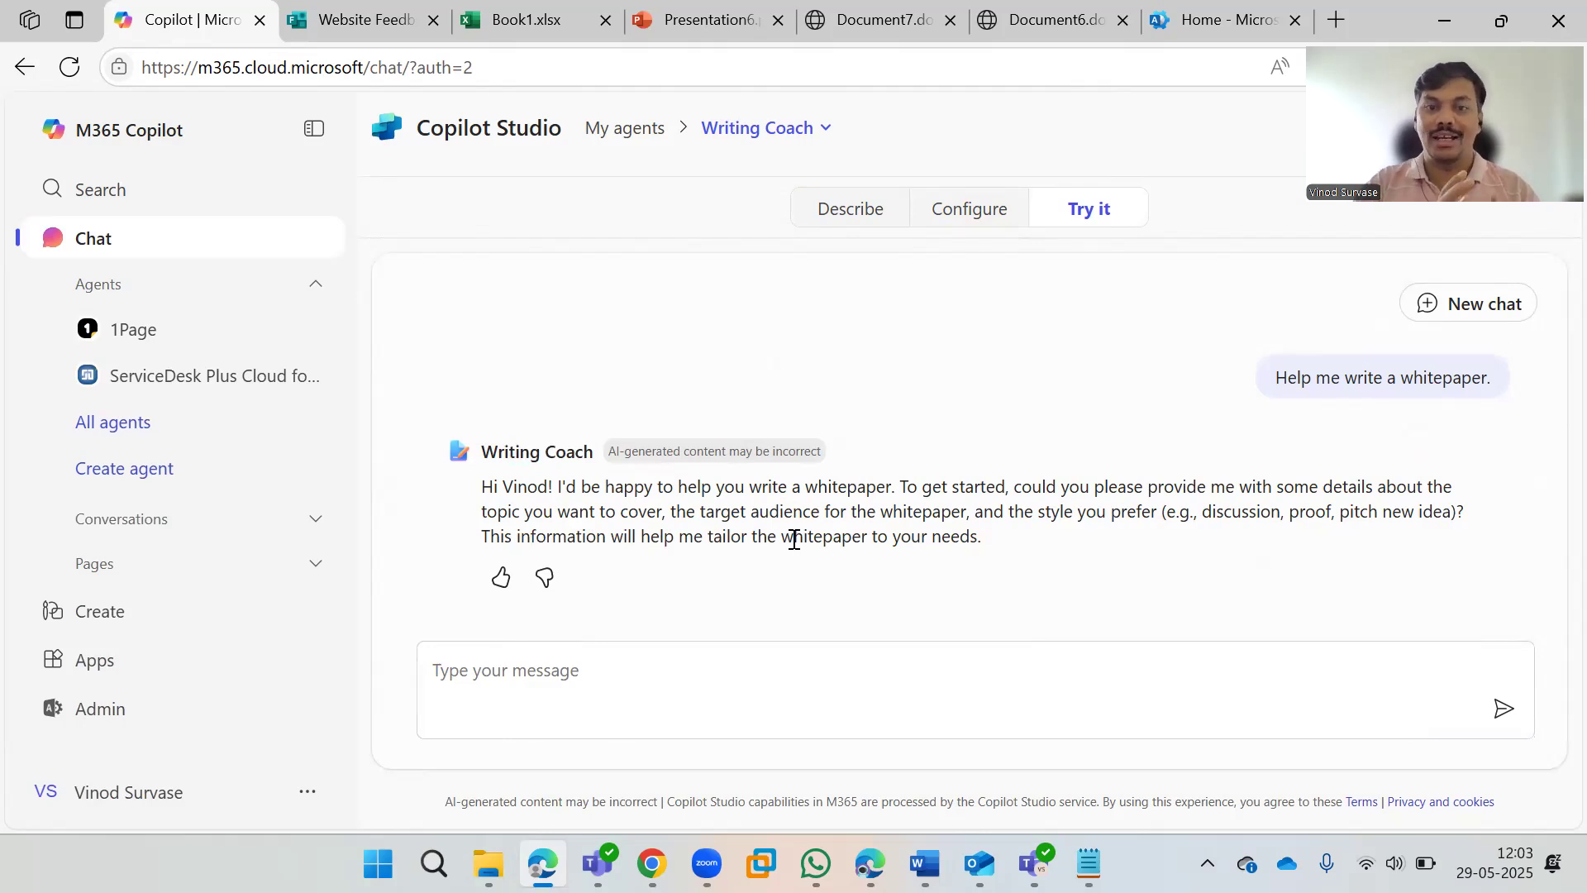
Step: Reply to the Writing Coach with the message "here is my topic on AI in web apps"
left_click(722, 669)
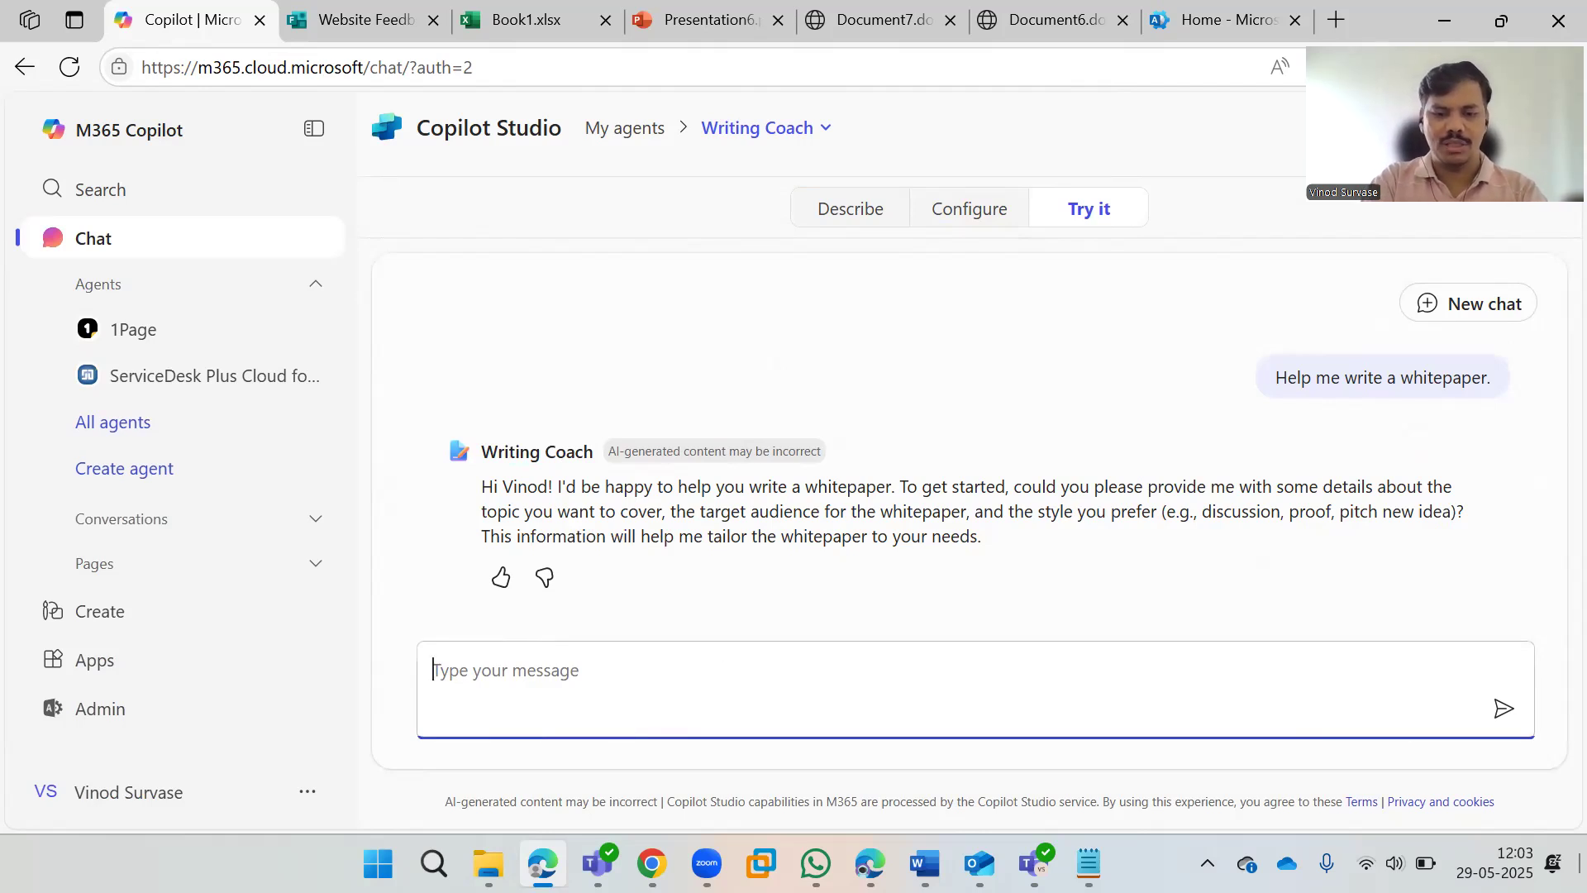
type("here is my topic on AI in")
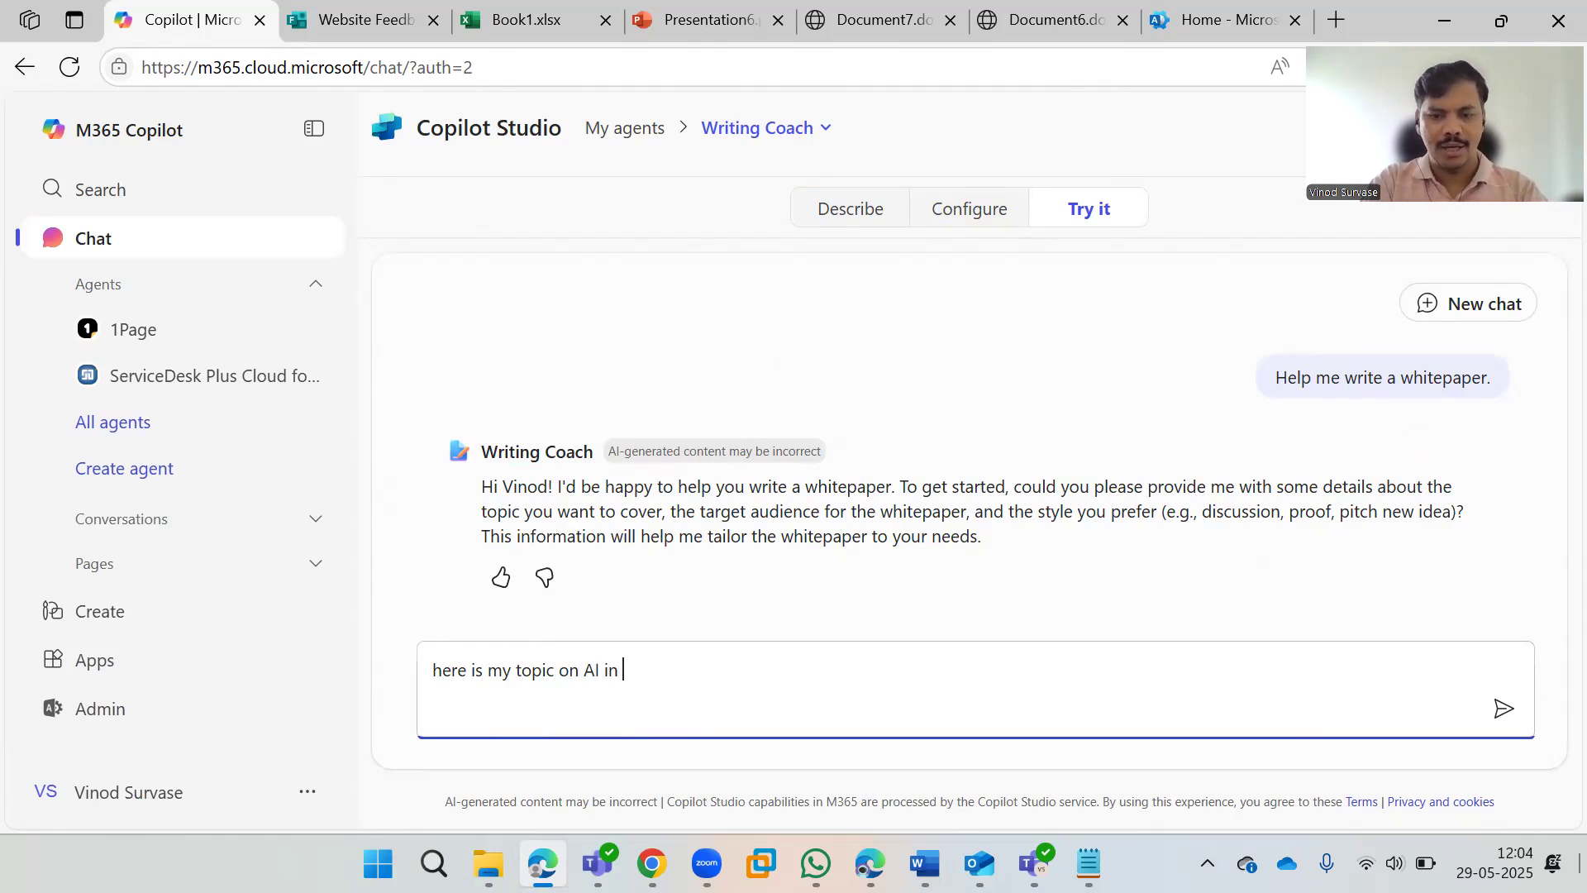
type("b apps")
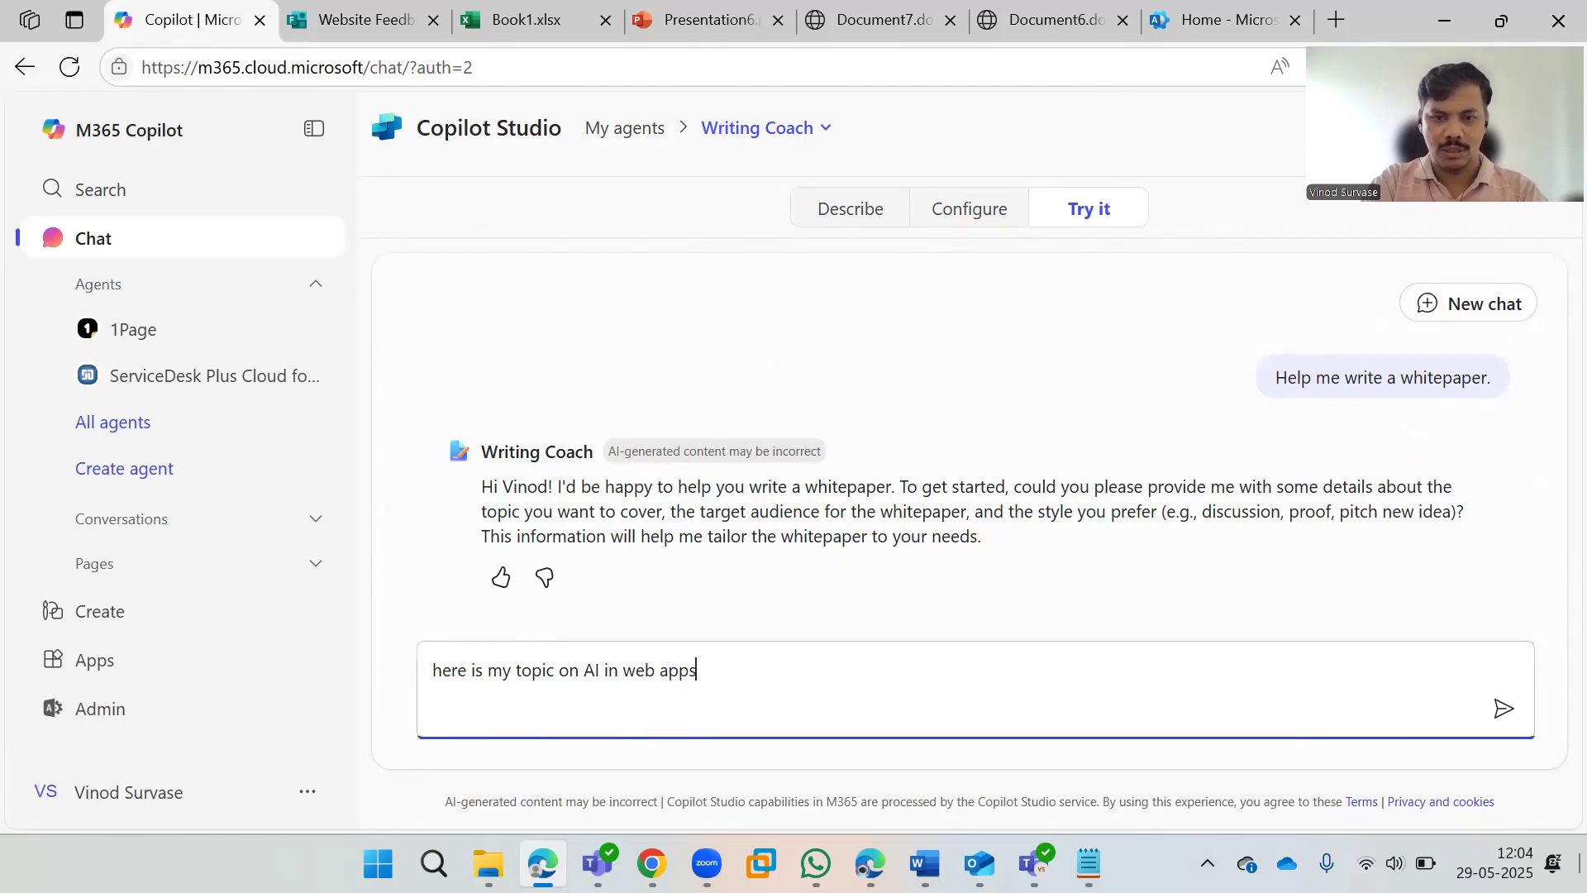
key("Return")
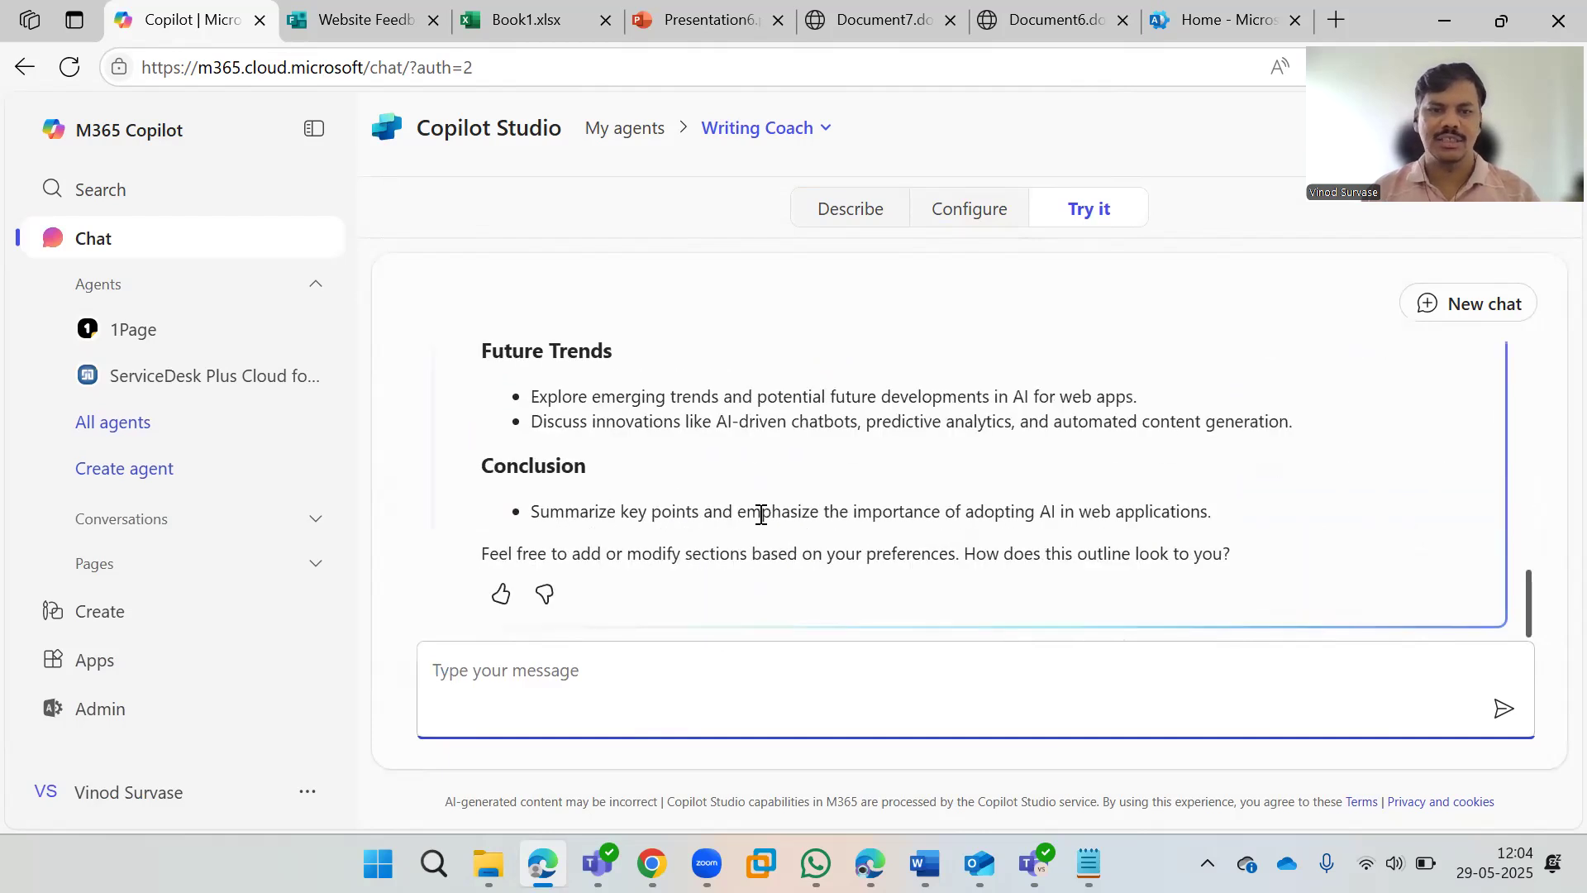
Step: Read through the Writing Coach's reply on AI in web apps, from its follow-up questions to the end of the suggested outline
scroll(873, 501, "up", 3)
scroll(873, 501, "down", 3)
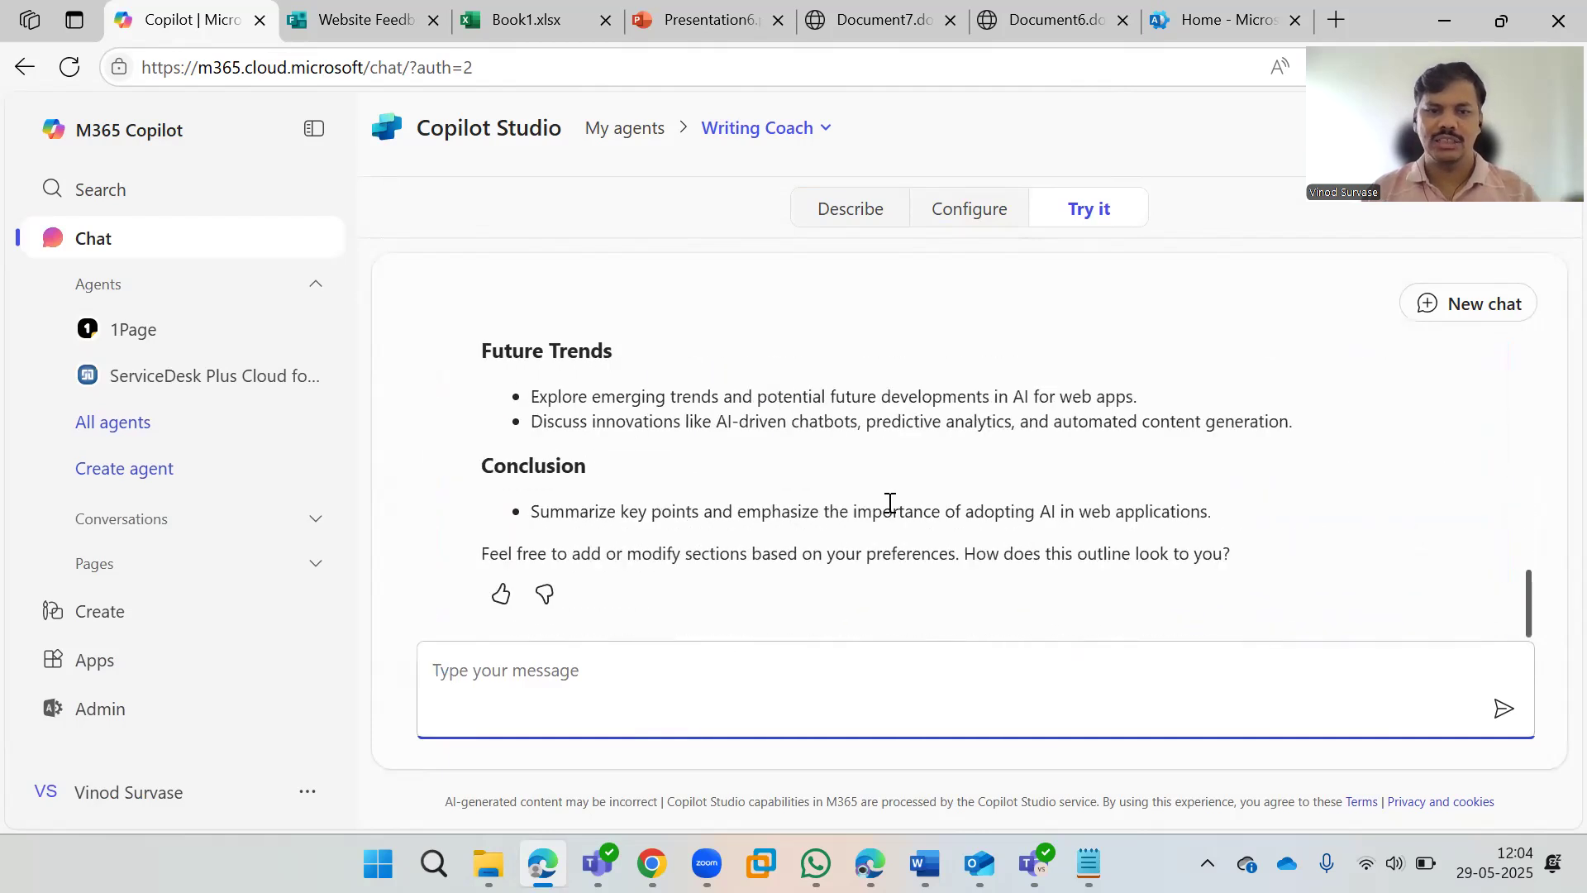
scroll(889, 503, "up", 10)
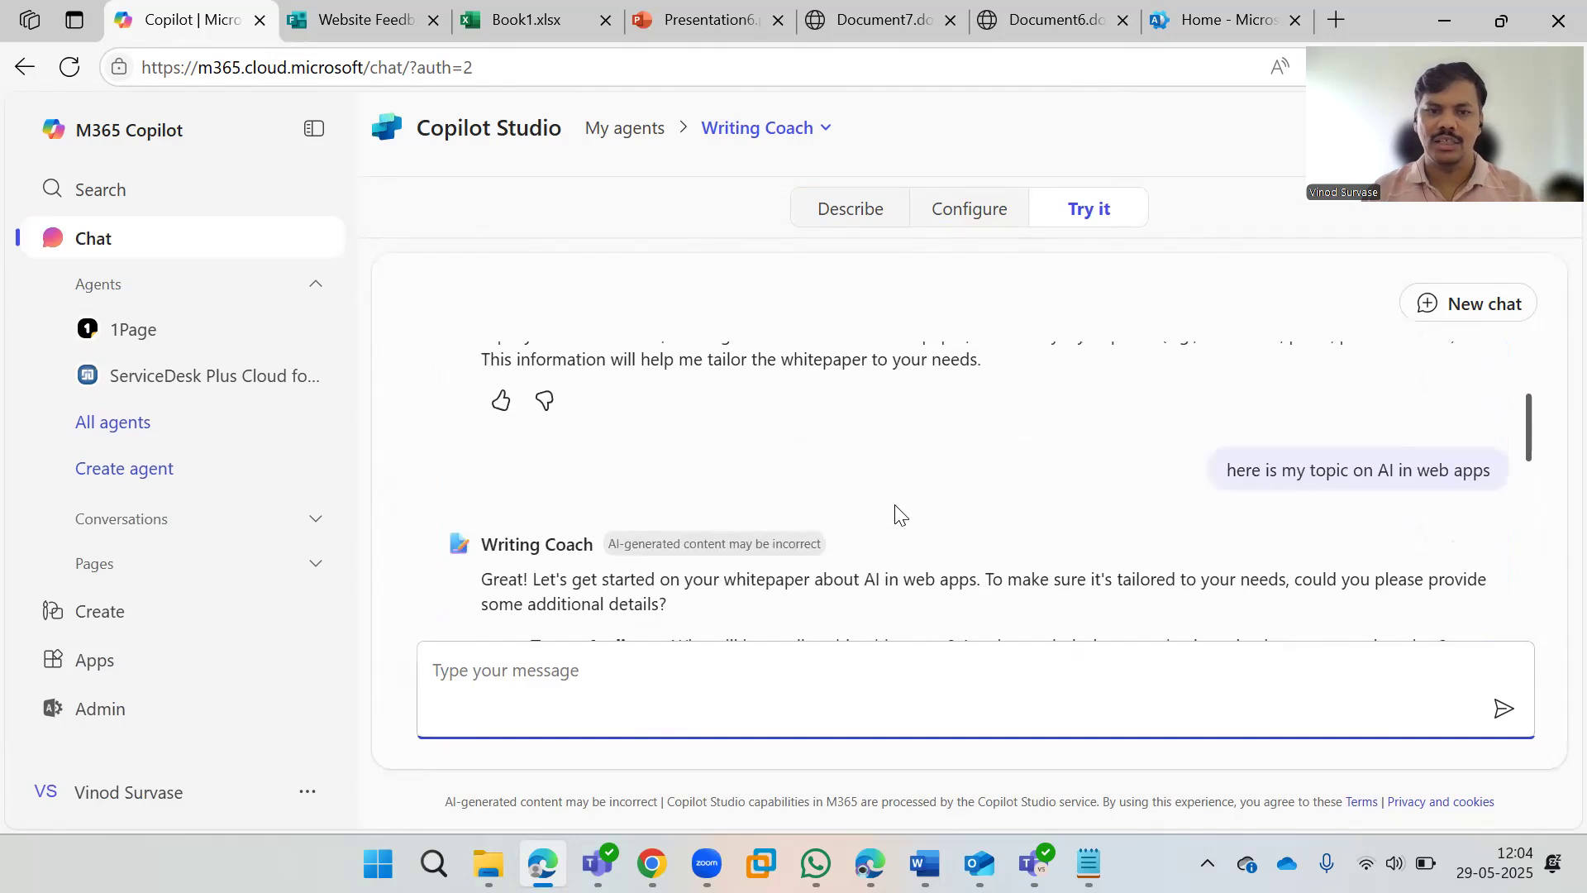
scroll(894, 514, "down", 2)
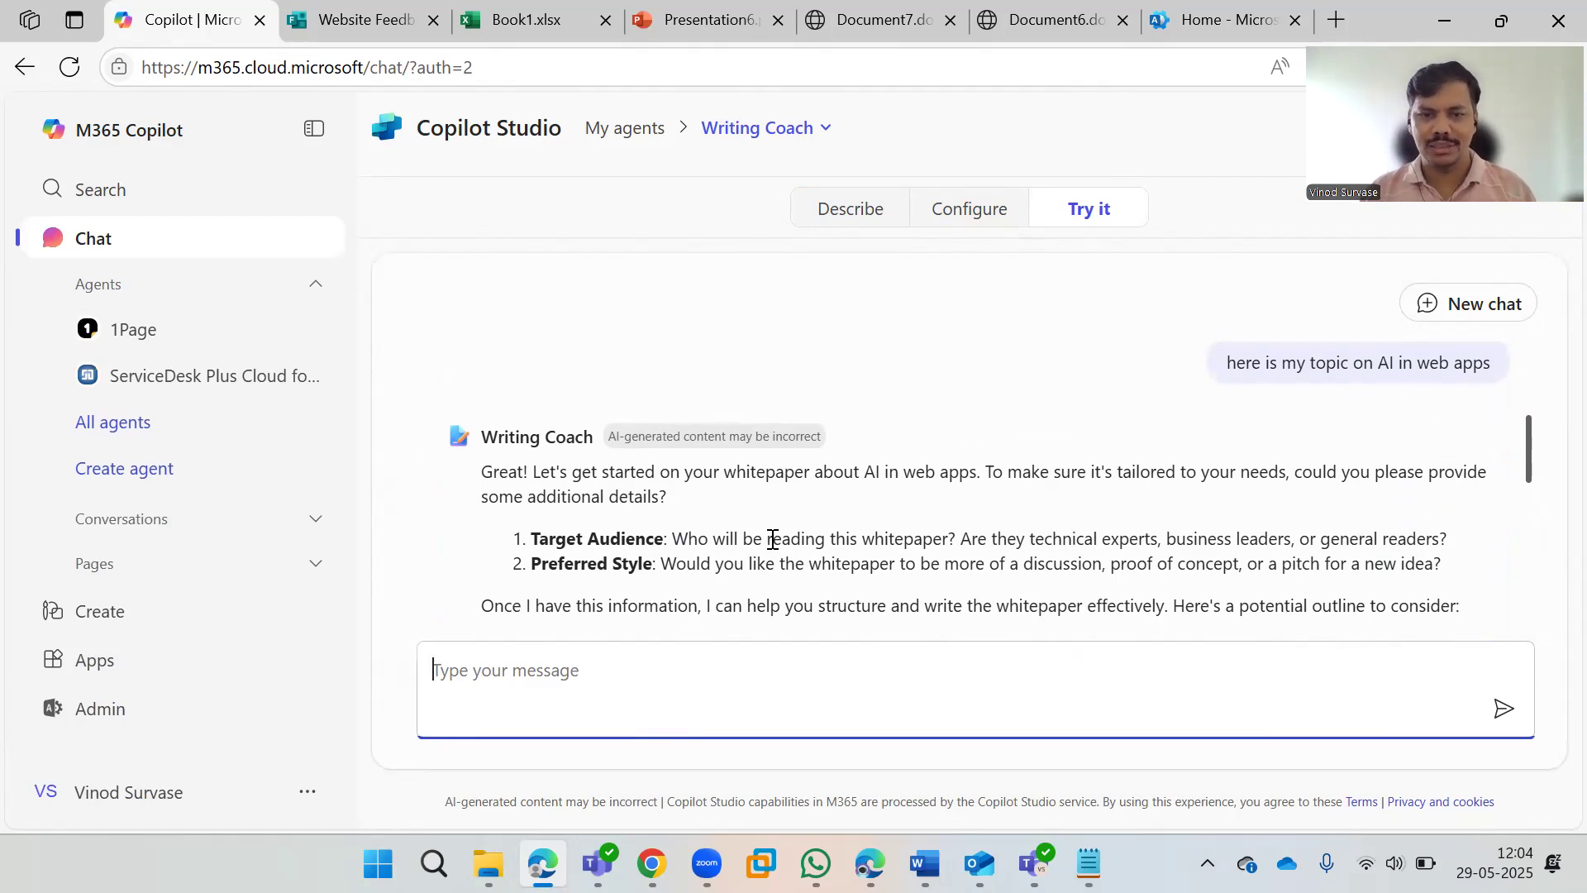
scroll(767, 538, "down", 1)
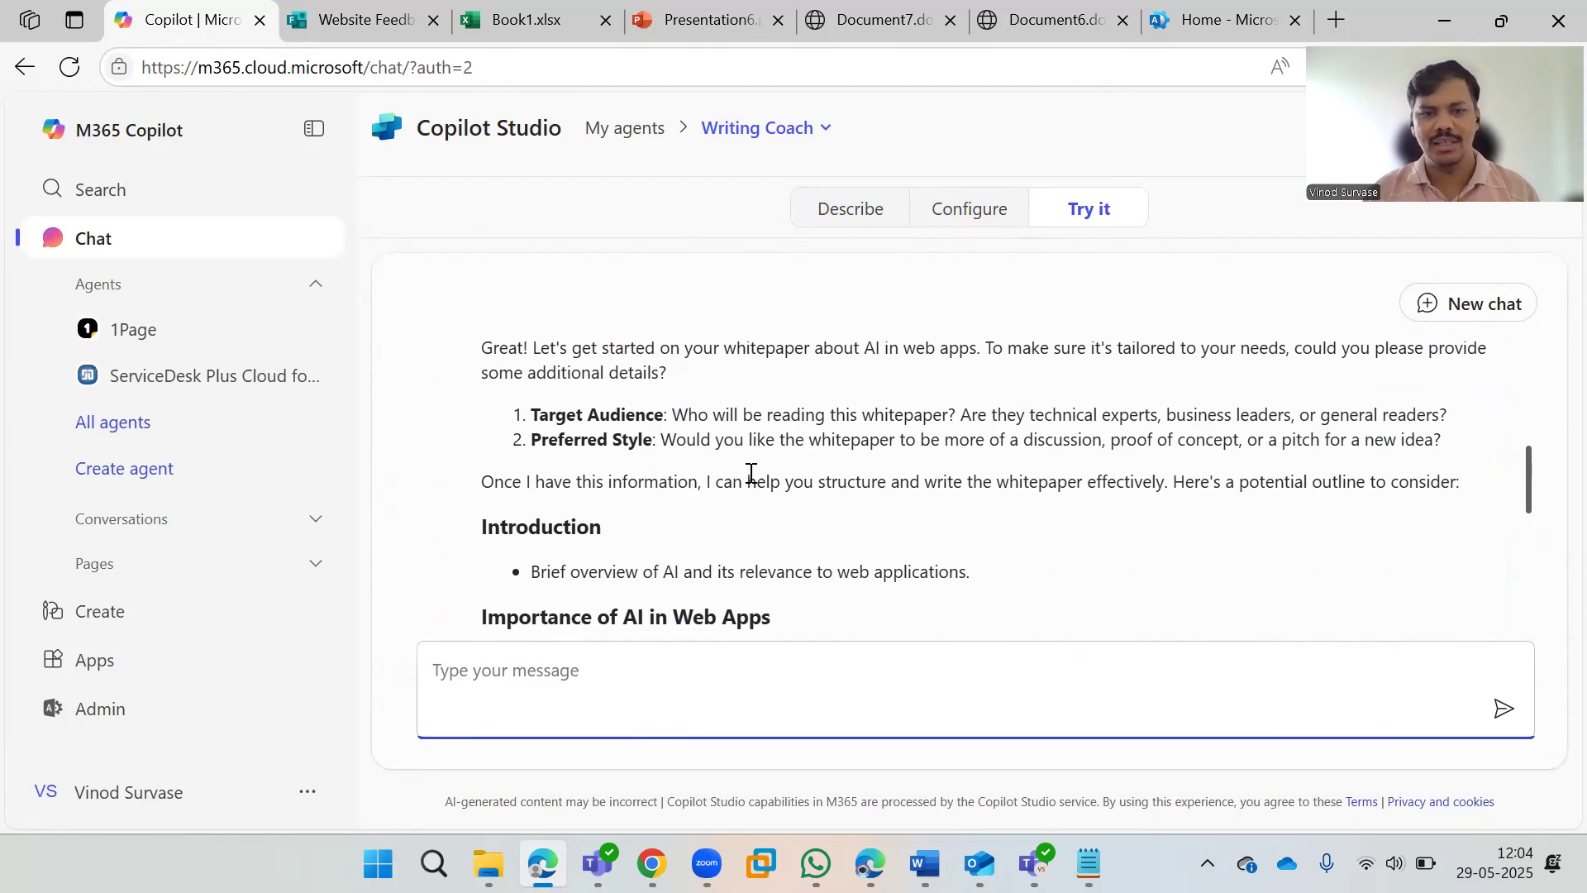
scroll(751, 472, "down", 1)
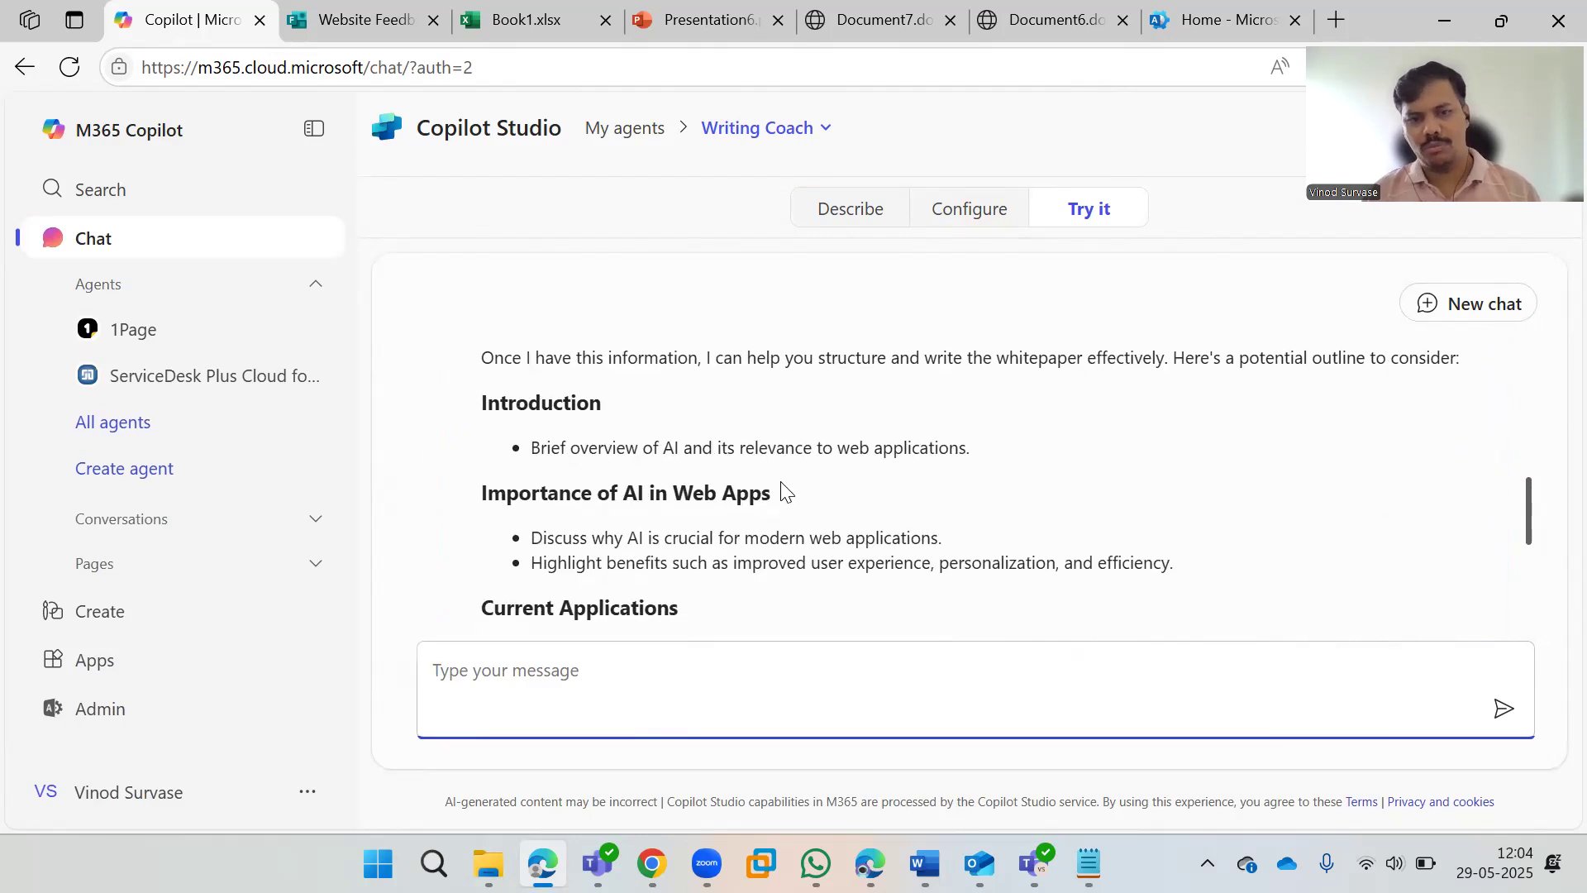
scroll(785, 494, "down", 1)
scroll(810, 505, "down", 2)
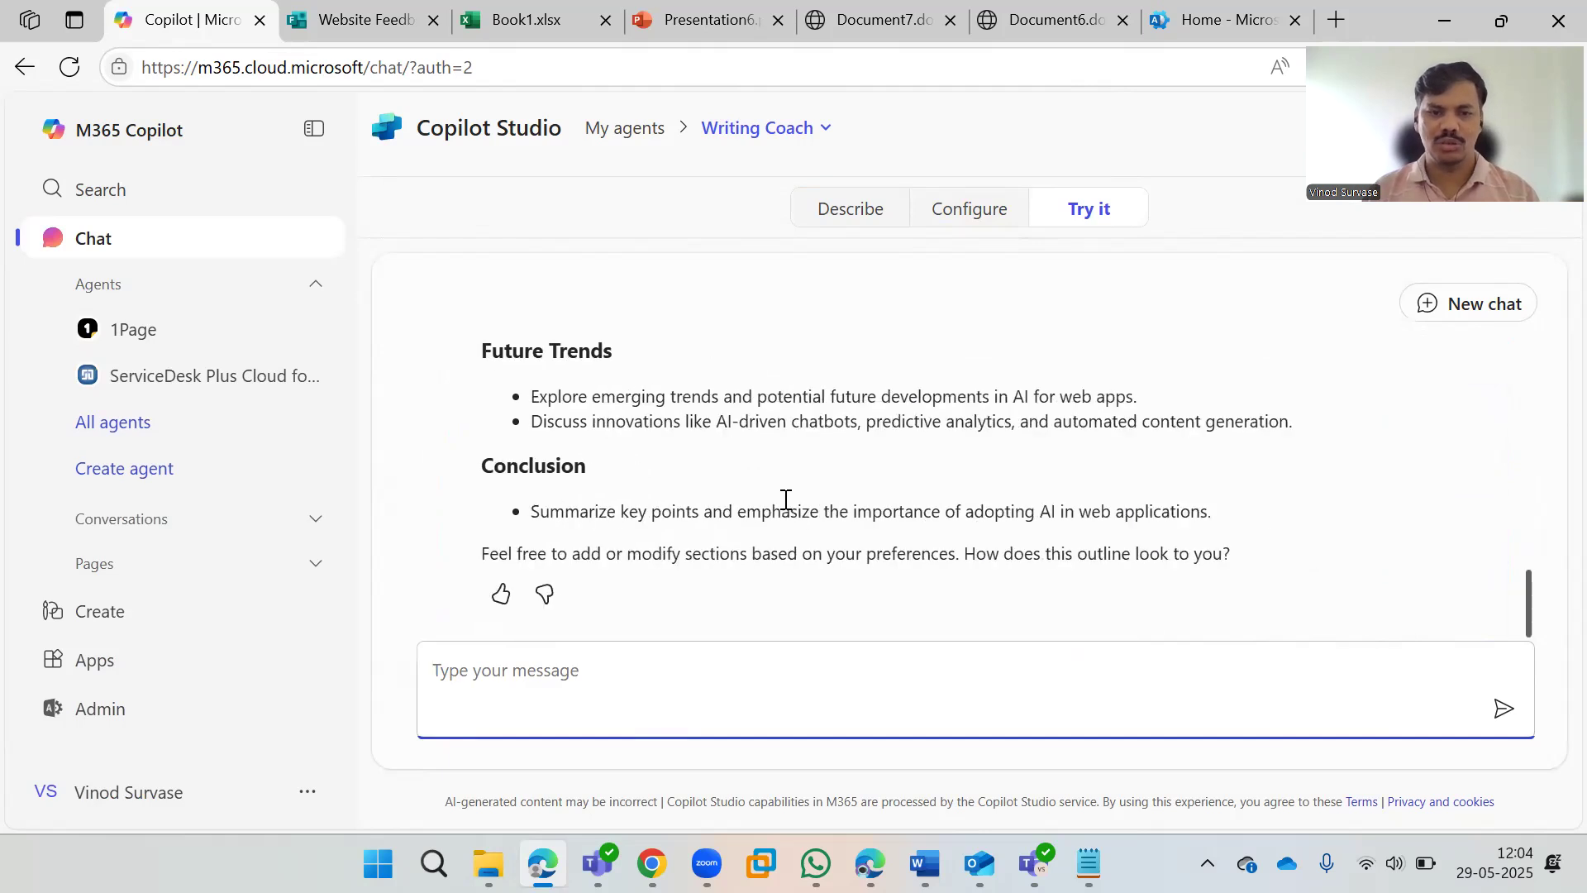
scroll(948, 518, "up", 4)
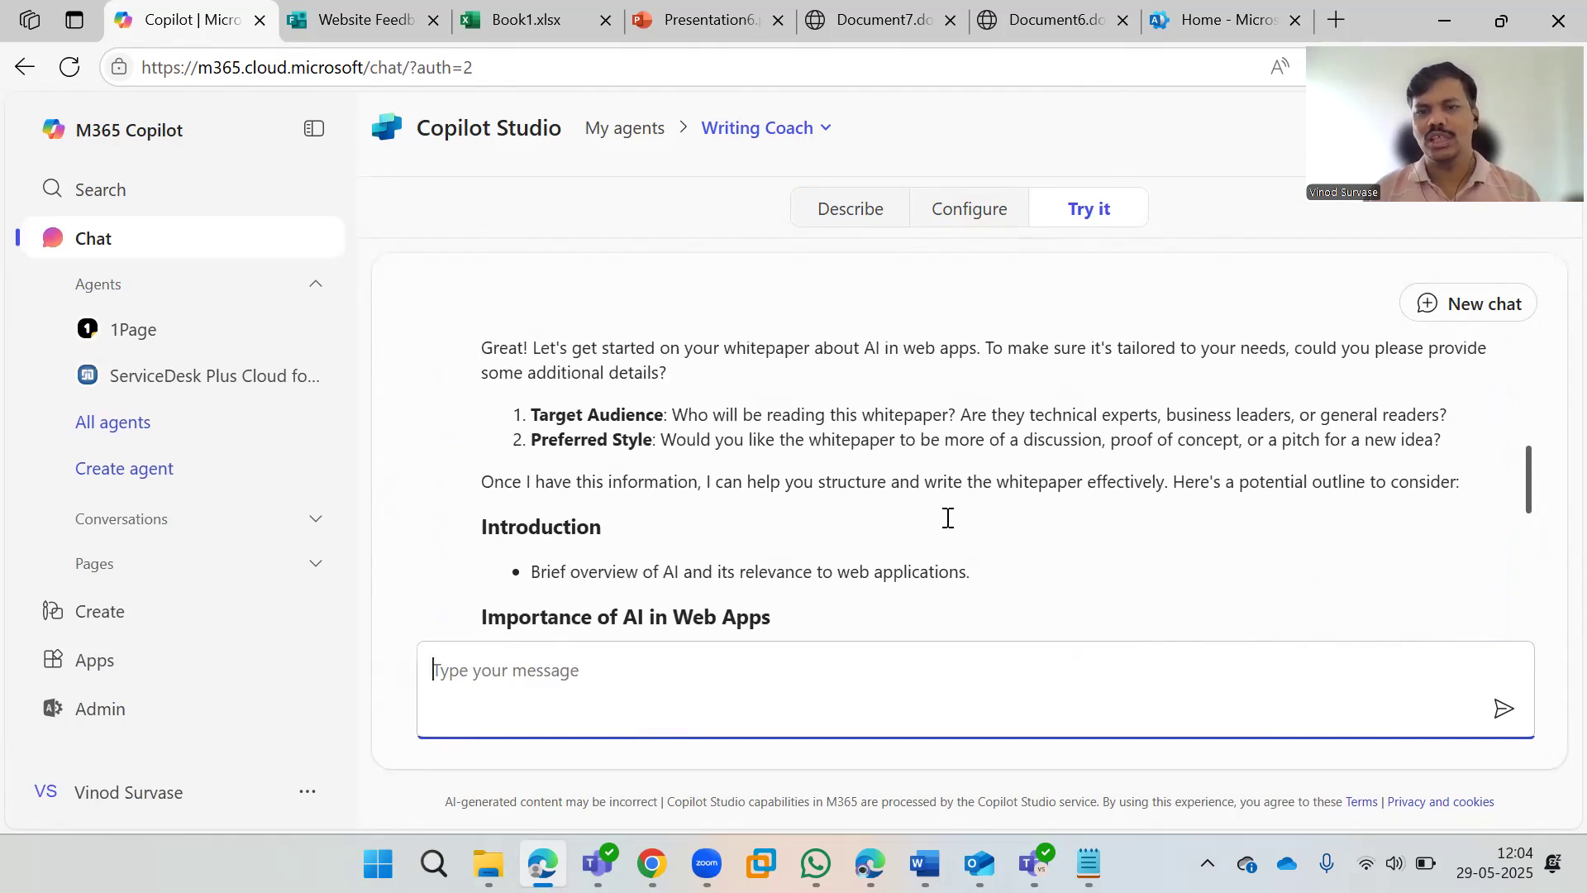
scroll(948, 517, "down", 5)
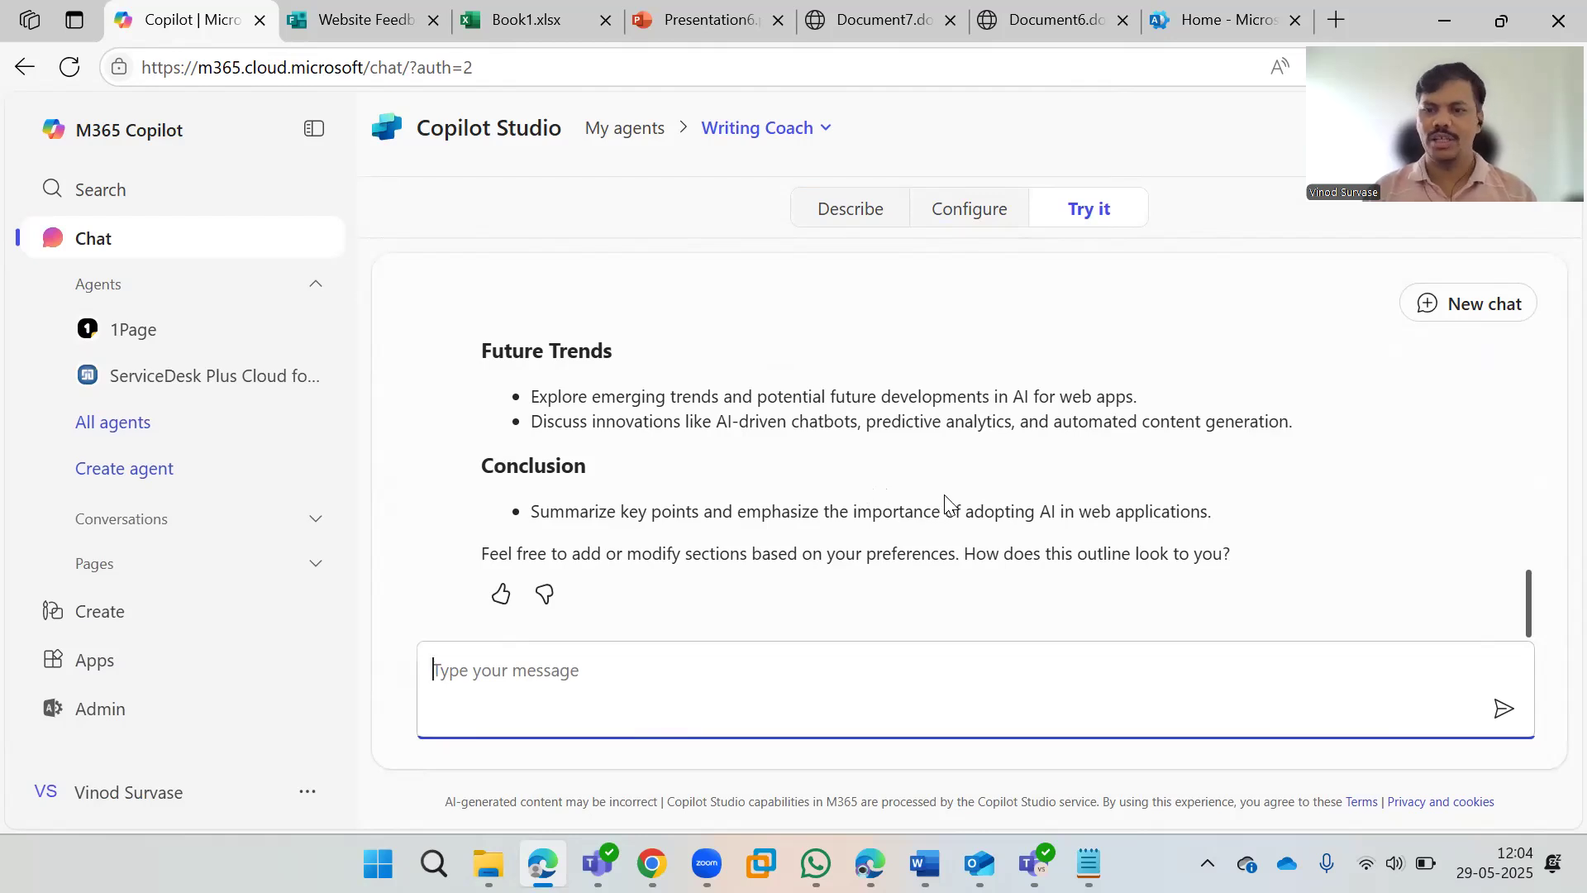
scroll(949, 506, "up", 10)
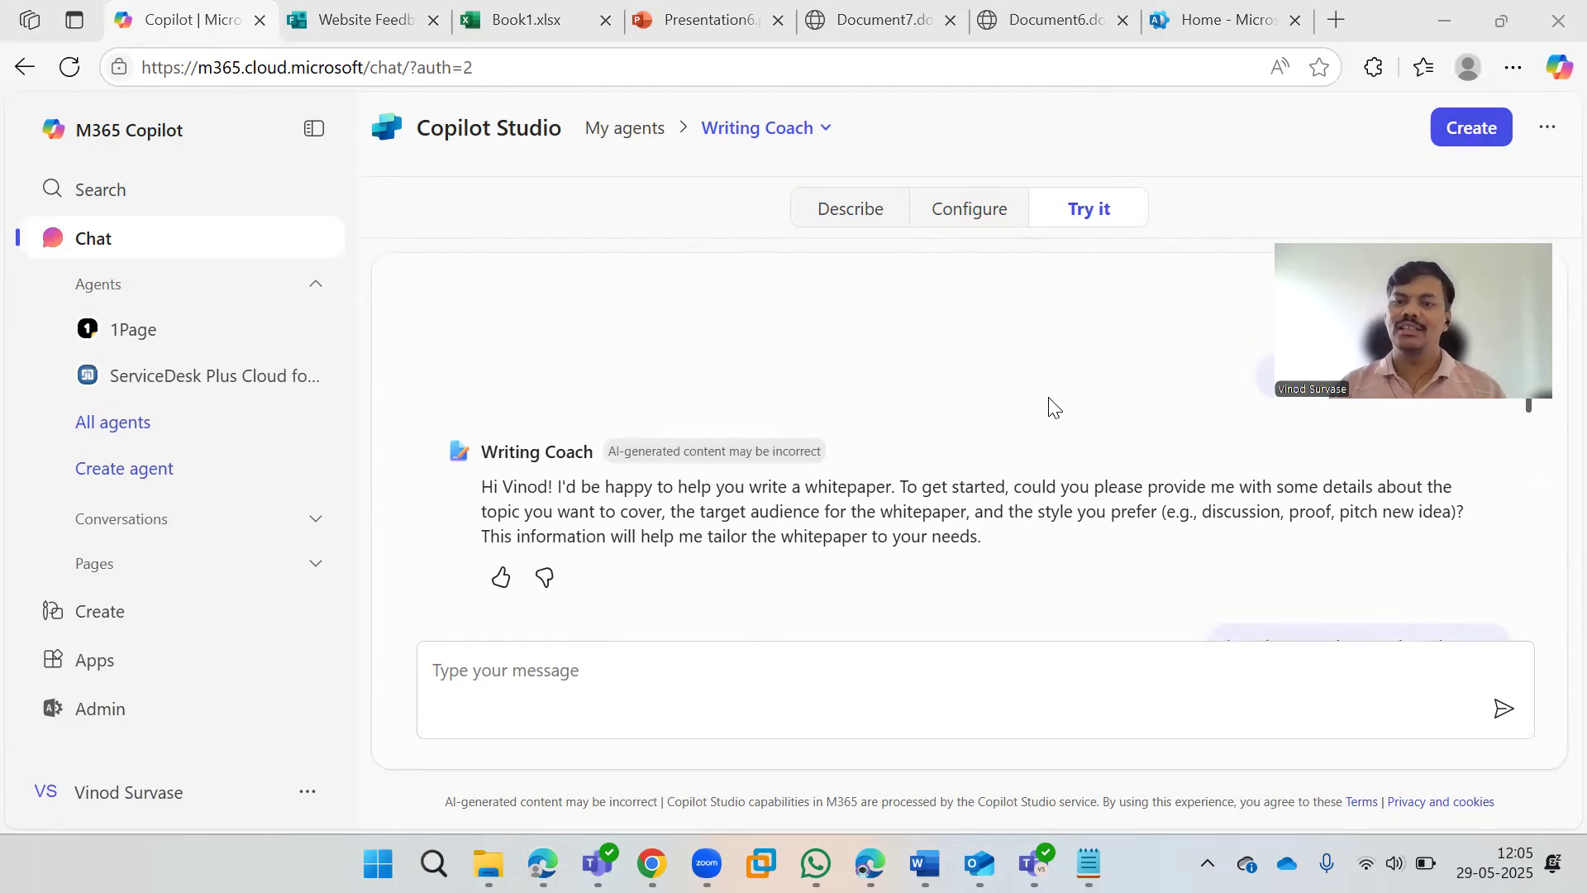
Step: Create the Writing Coach agent and copy its link
left_click(1471, 129)
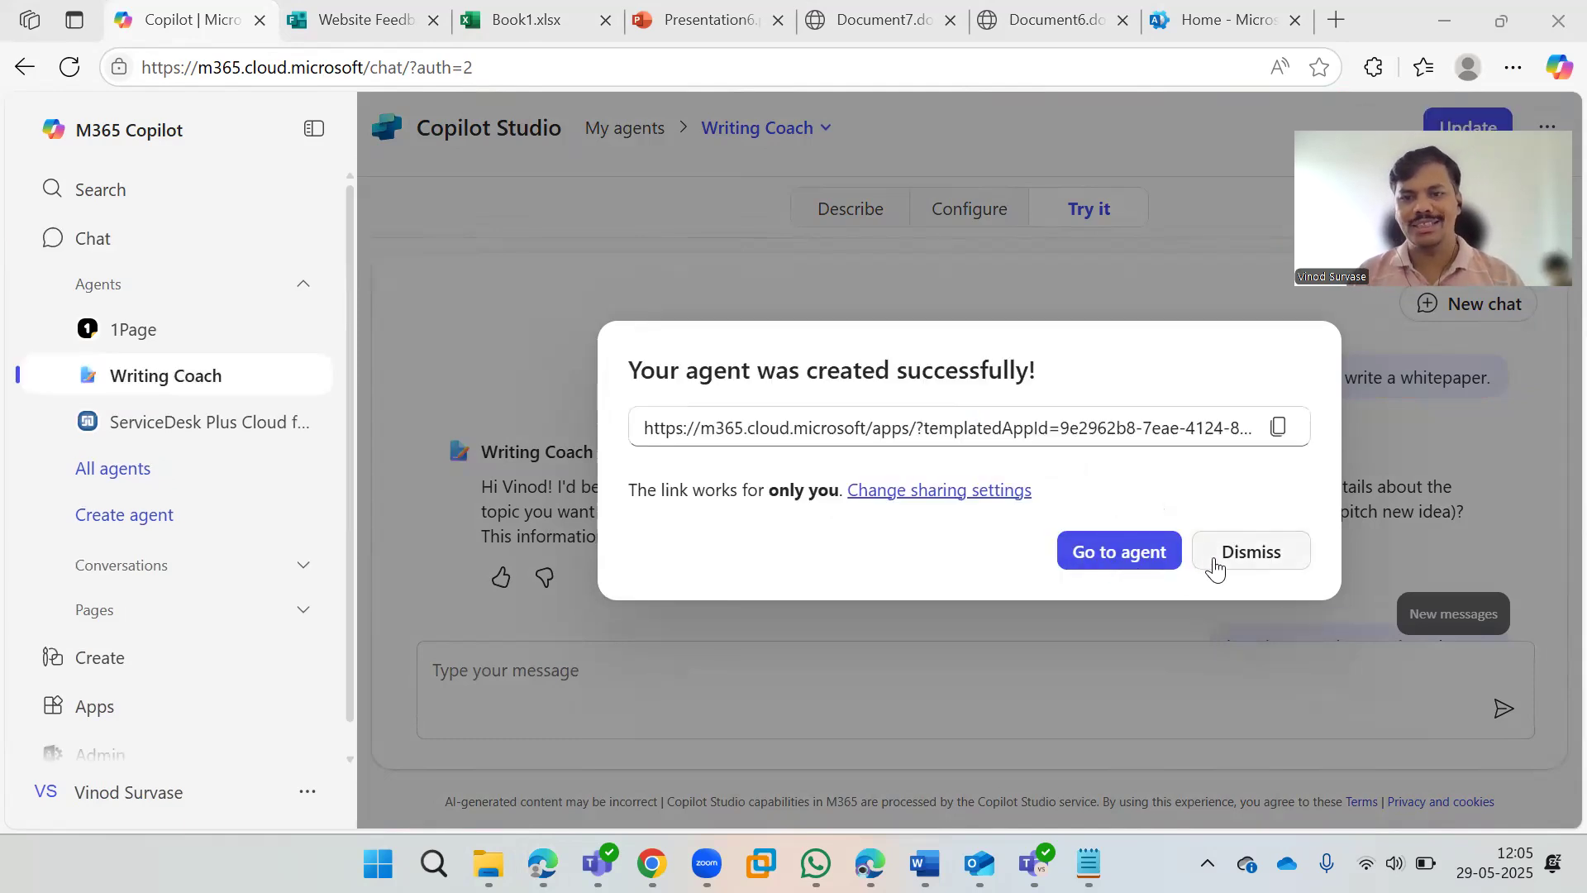
left_click(1279, 434)
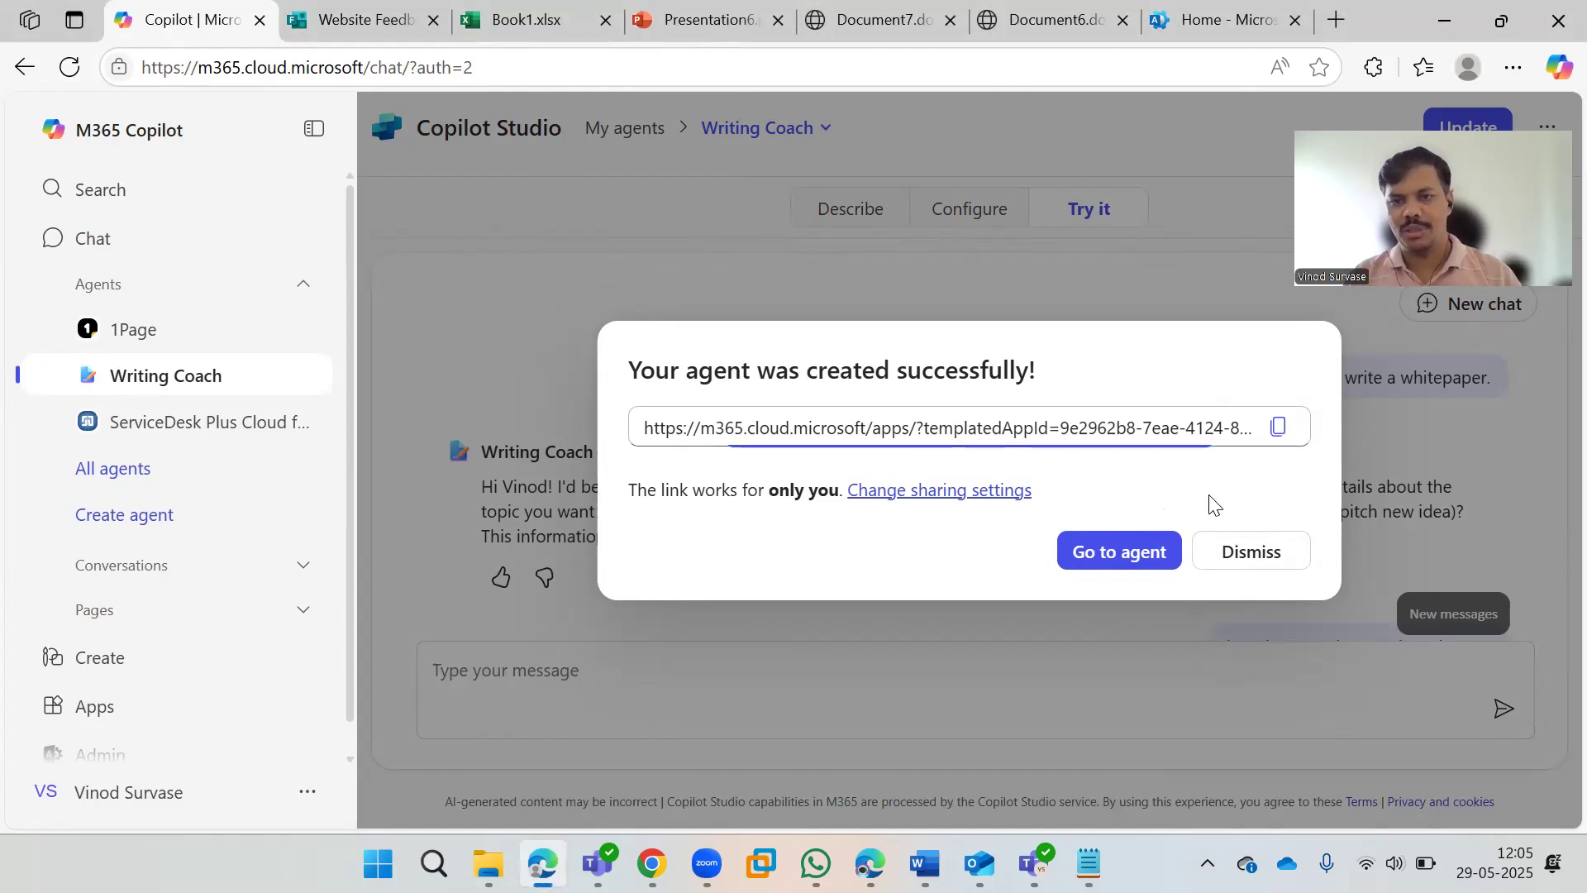
Step: Go to the newly created Writing Coach agent and send its "Professional blog post" starter prompt
left_click(1119, 556)
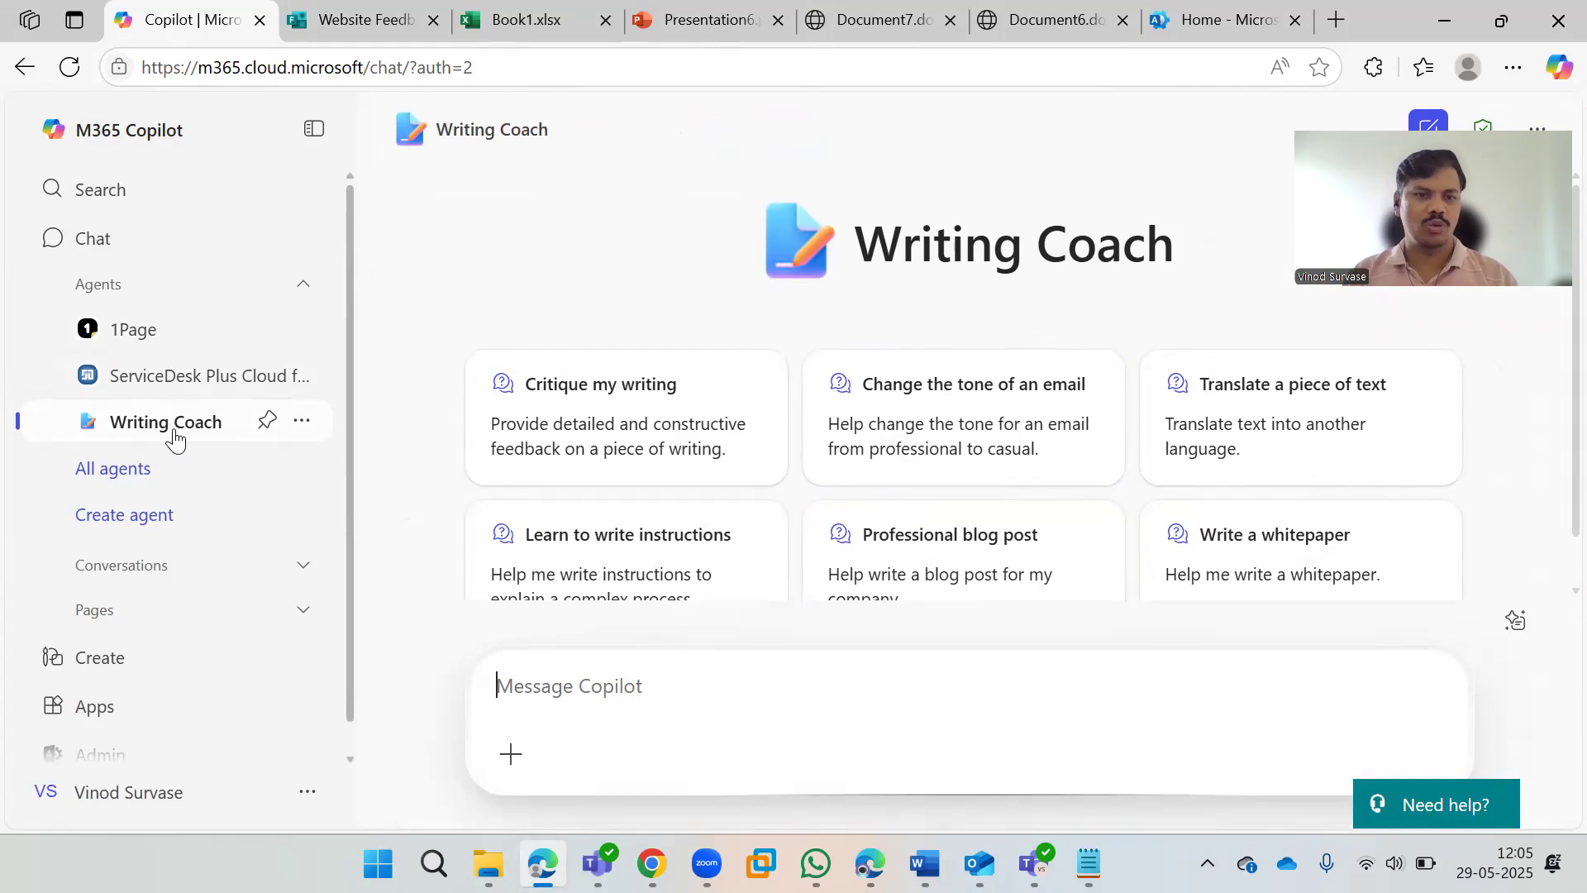
scroll(746, 501, "down", 1)
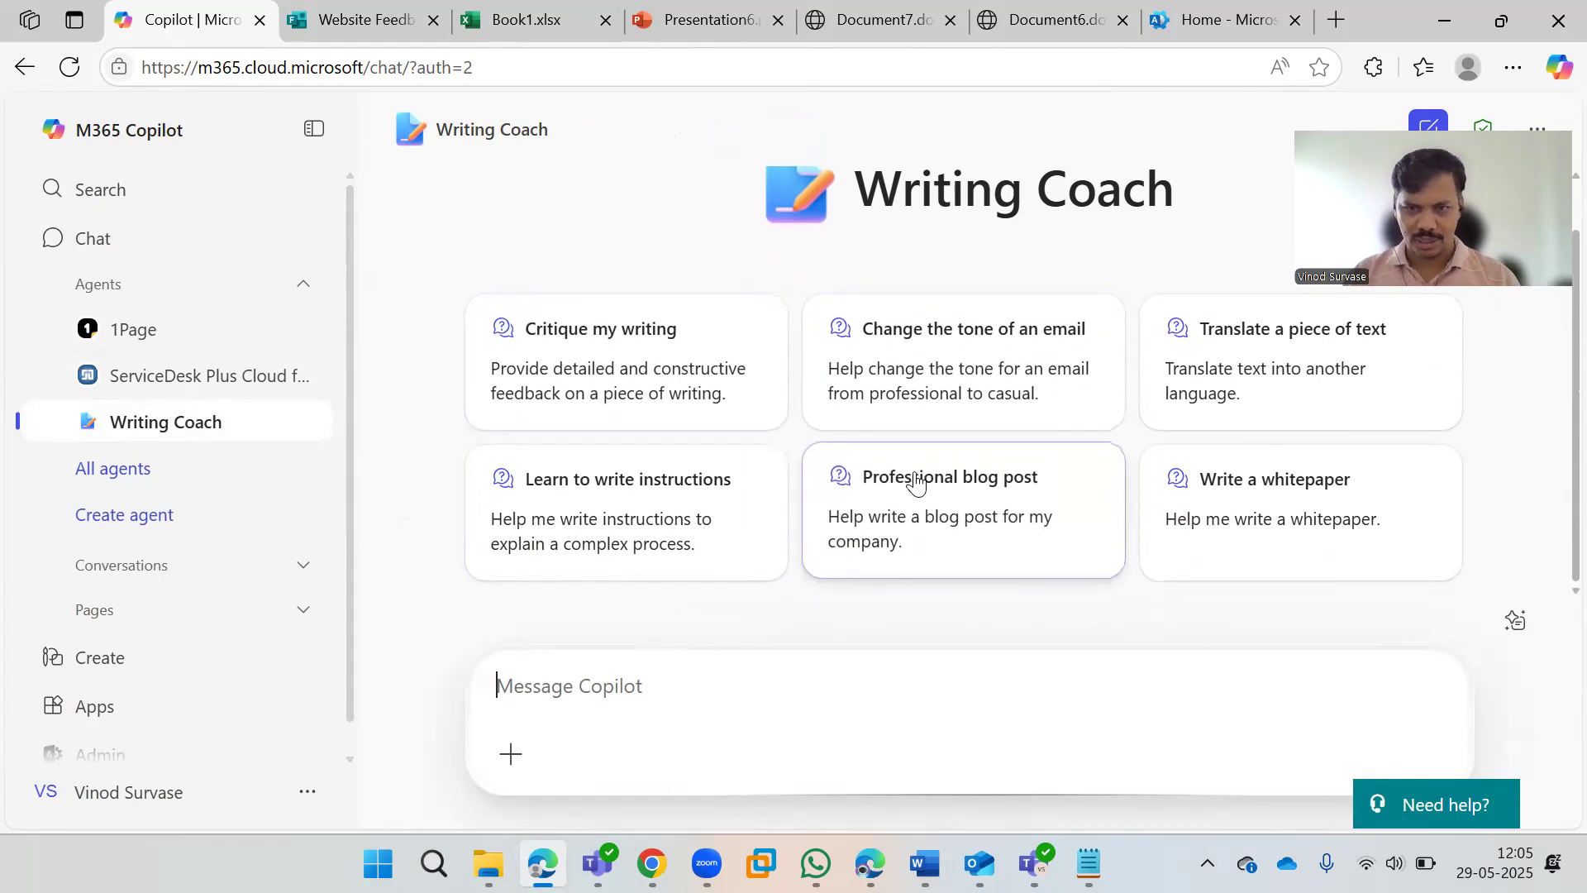
left_click(957, 519)
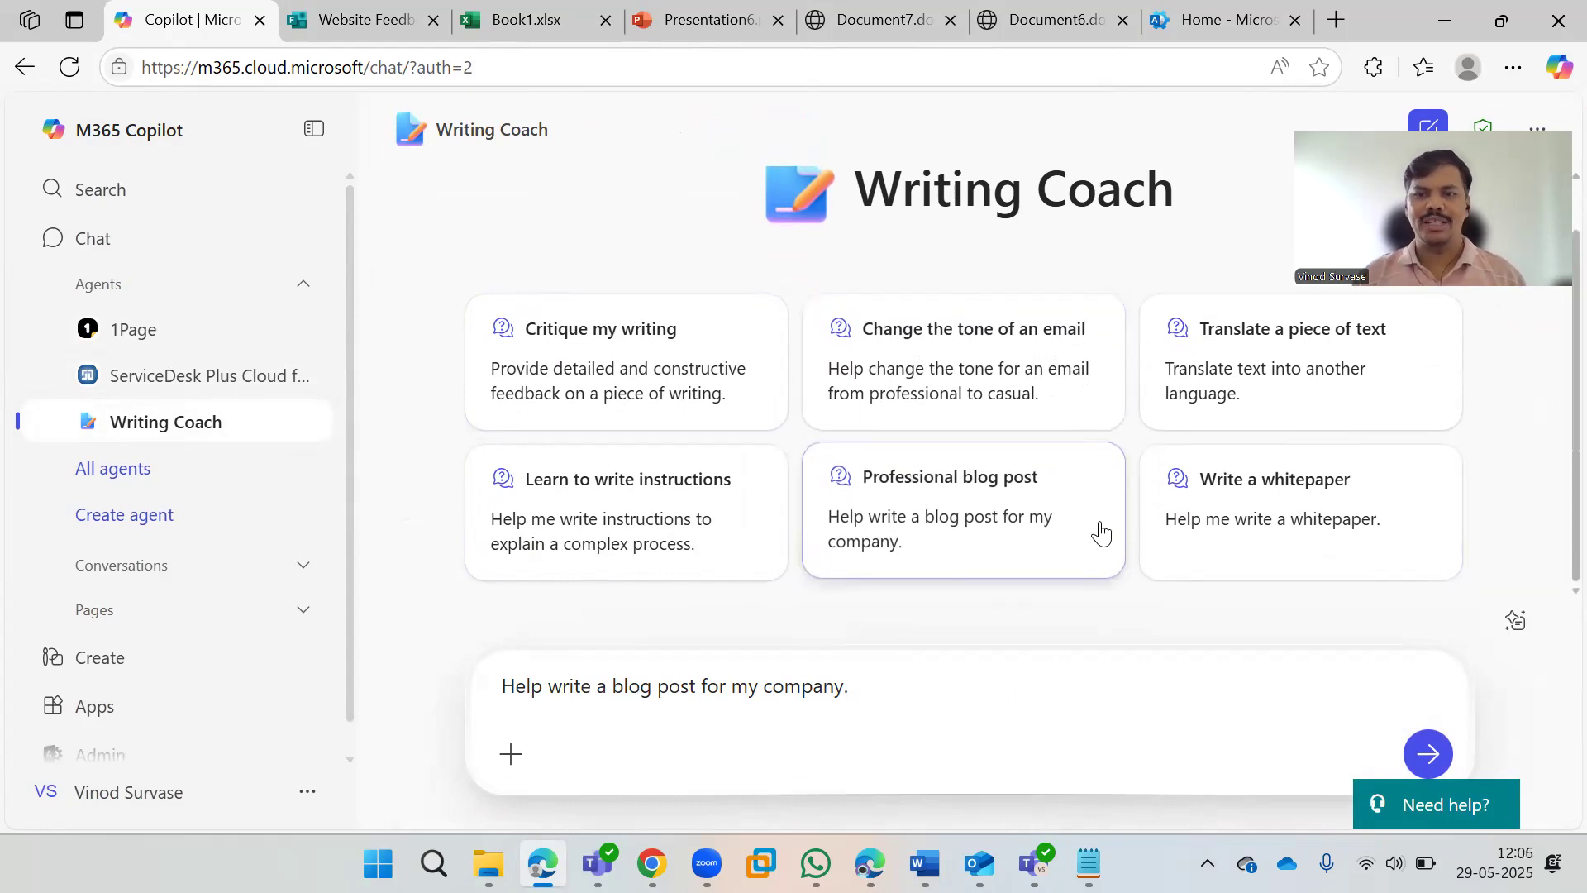
left_click(1425, 754)
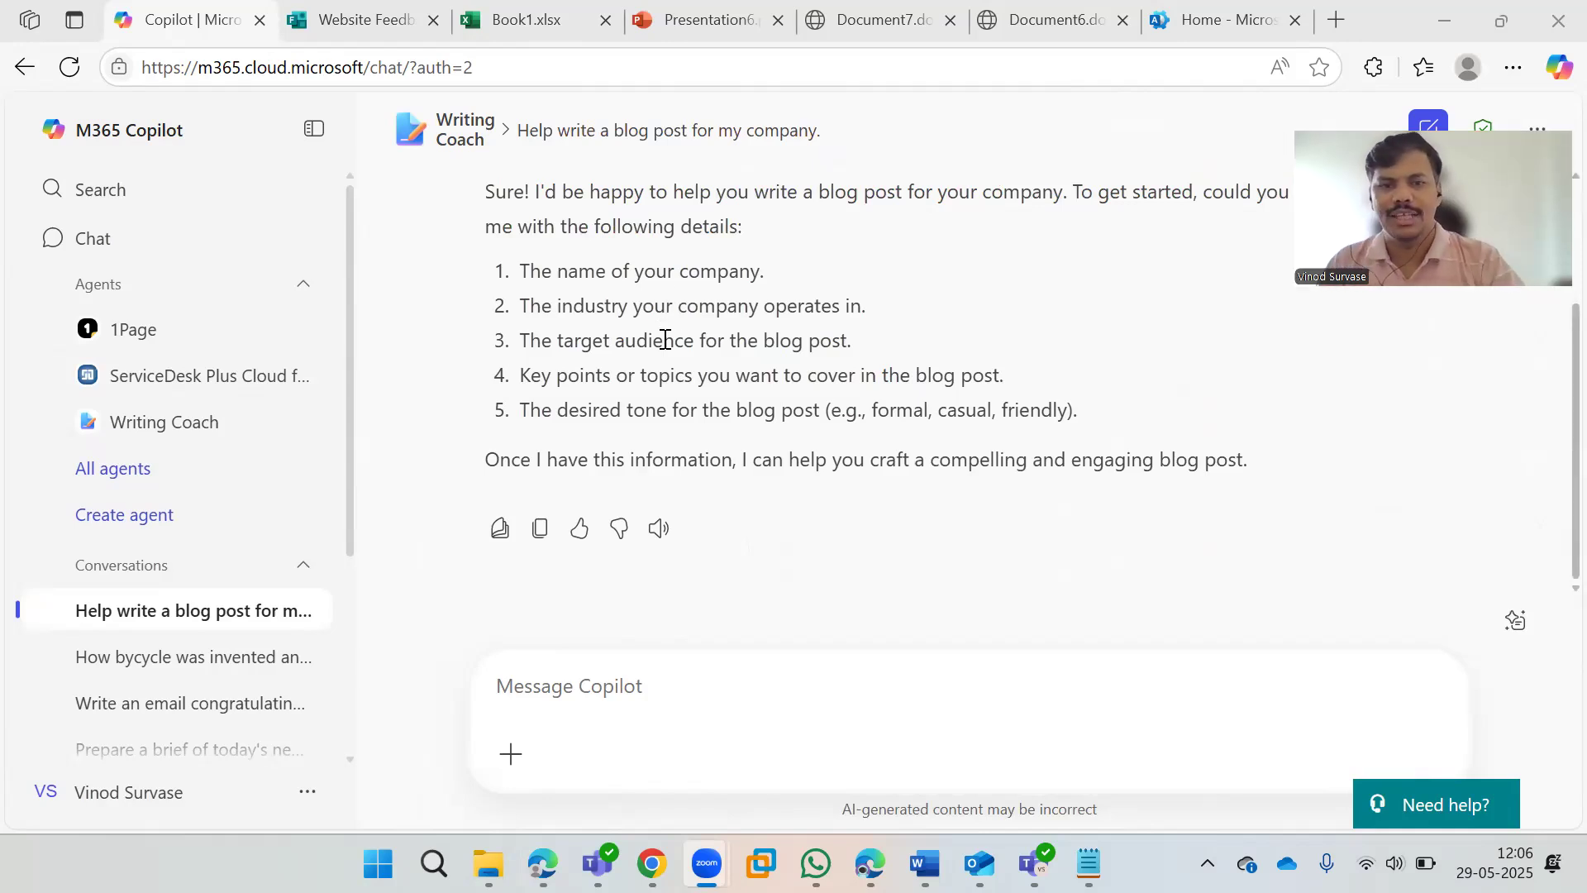
Step: Read the Writing Coach's reply to the blog post prompt, including the list of details it asks for
scroll(808, 355, "up", 2)
scroll(835, 446, "up", 1)
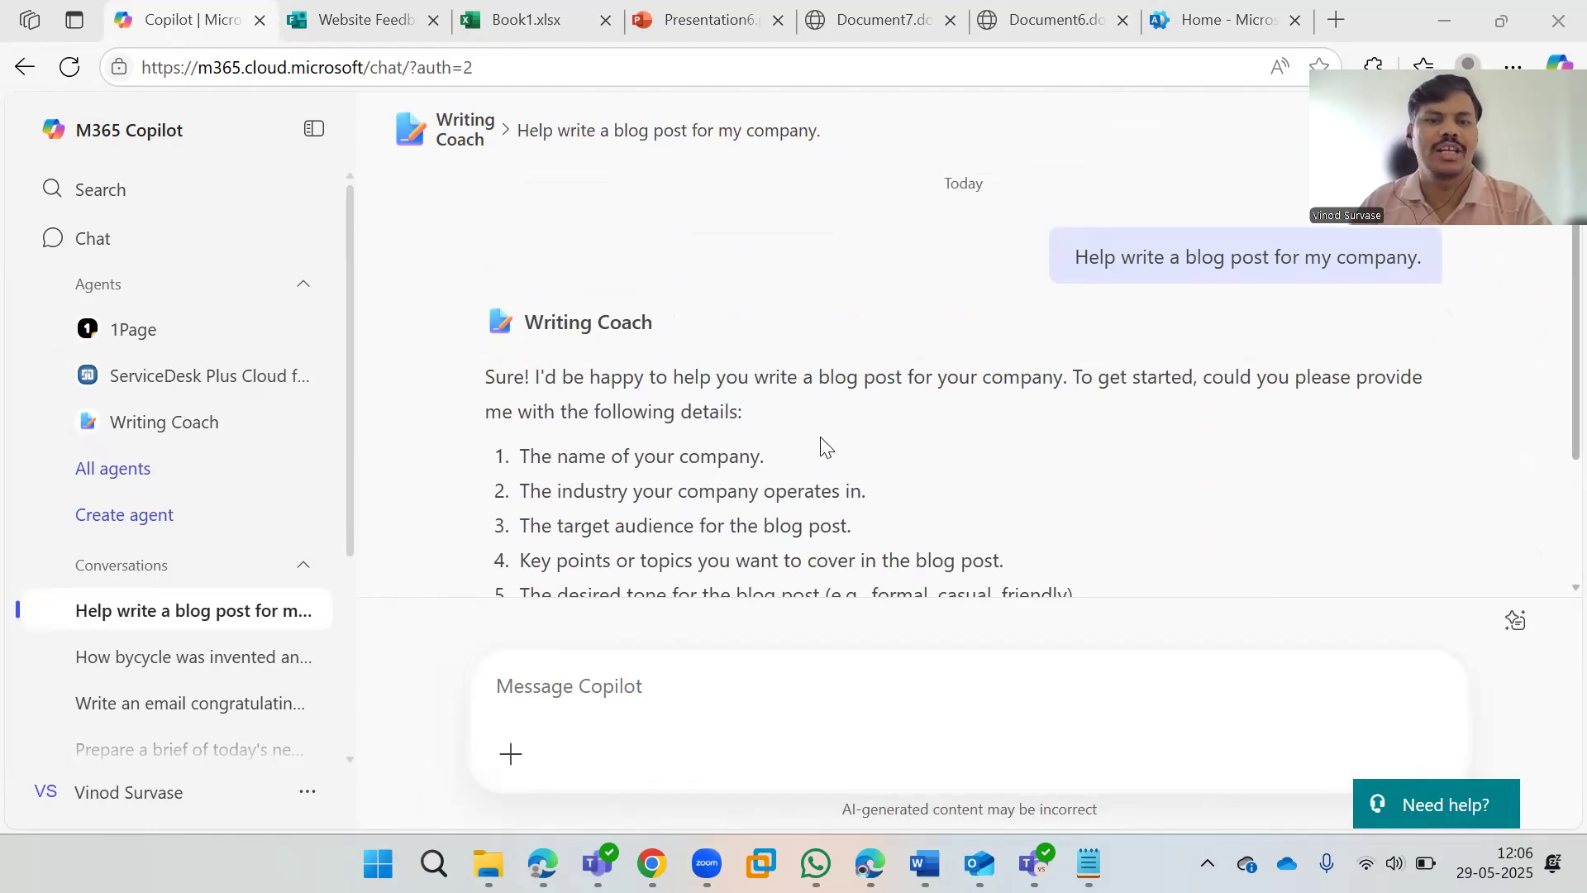
scroll(822, 442, "down", 2)
left_click_drag(1106, 471, 528, 336)
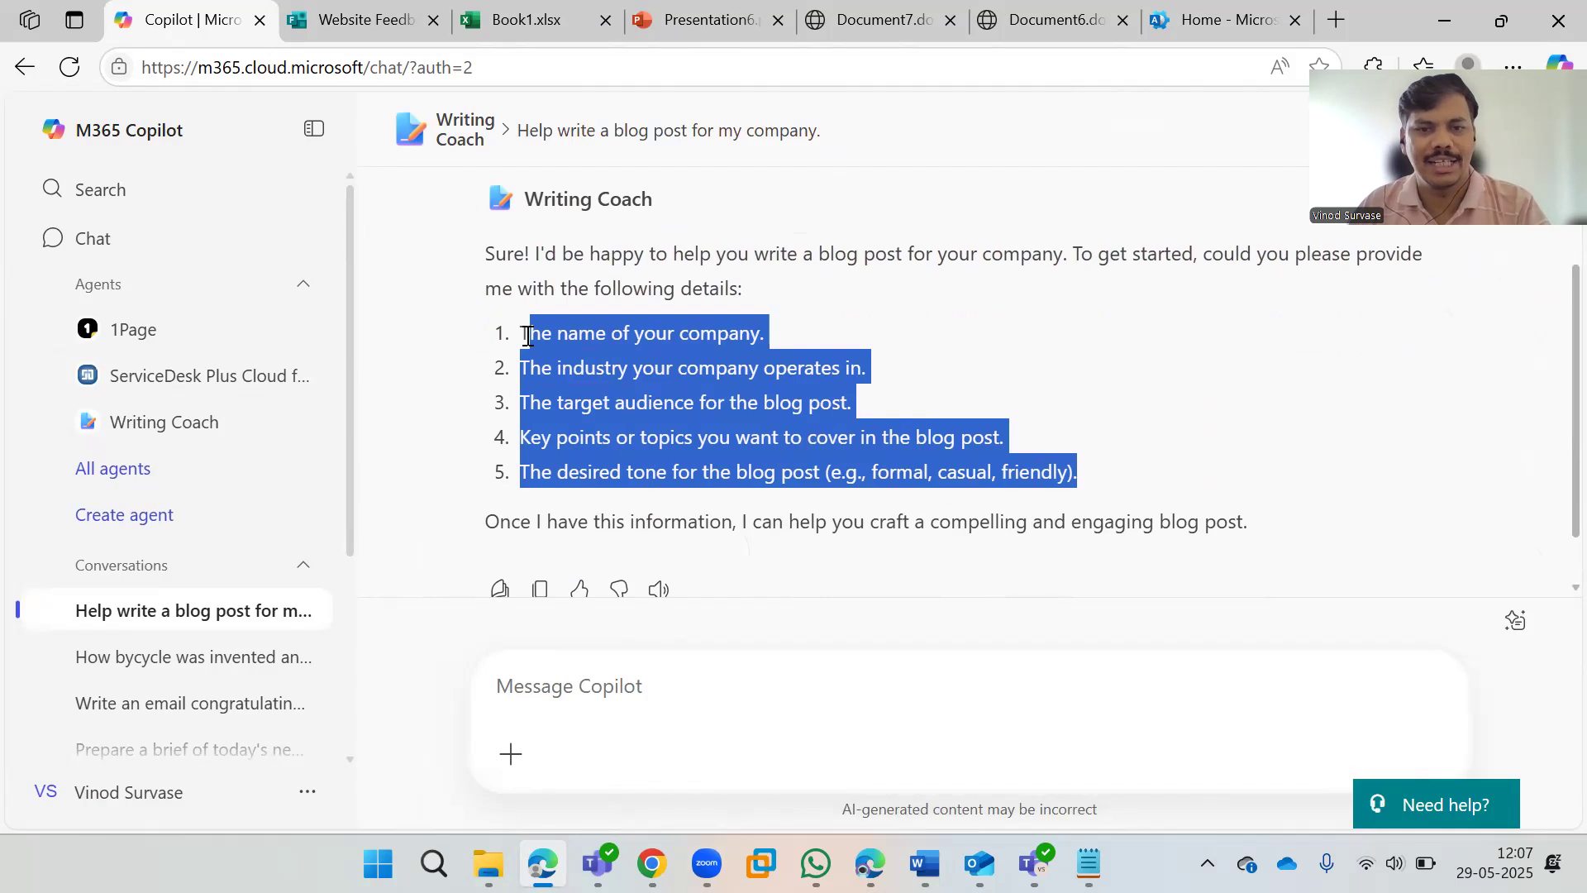
left_click(796, 429)
scroll(1084, 436, "up", 2)
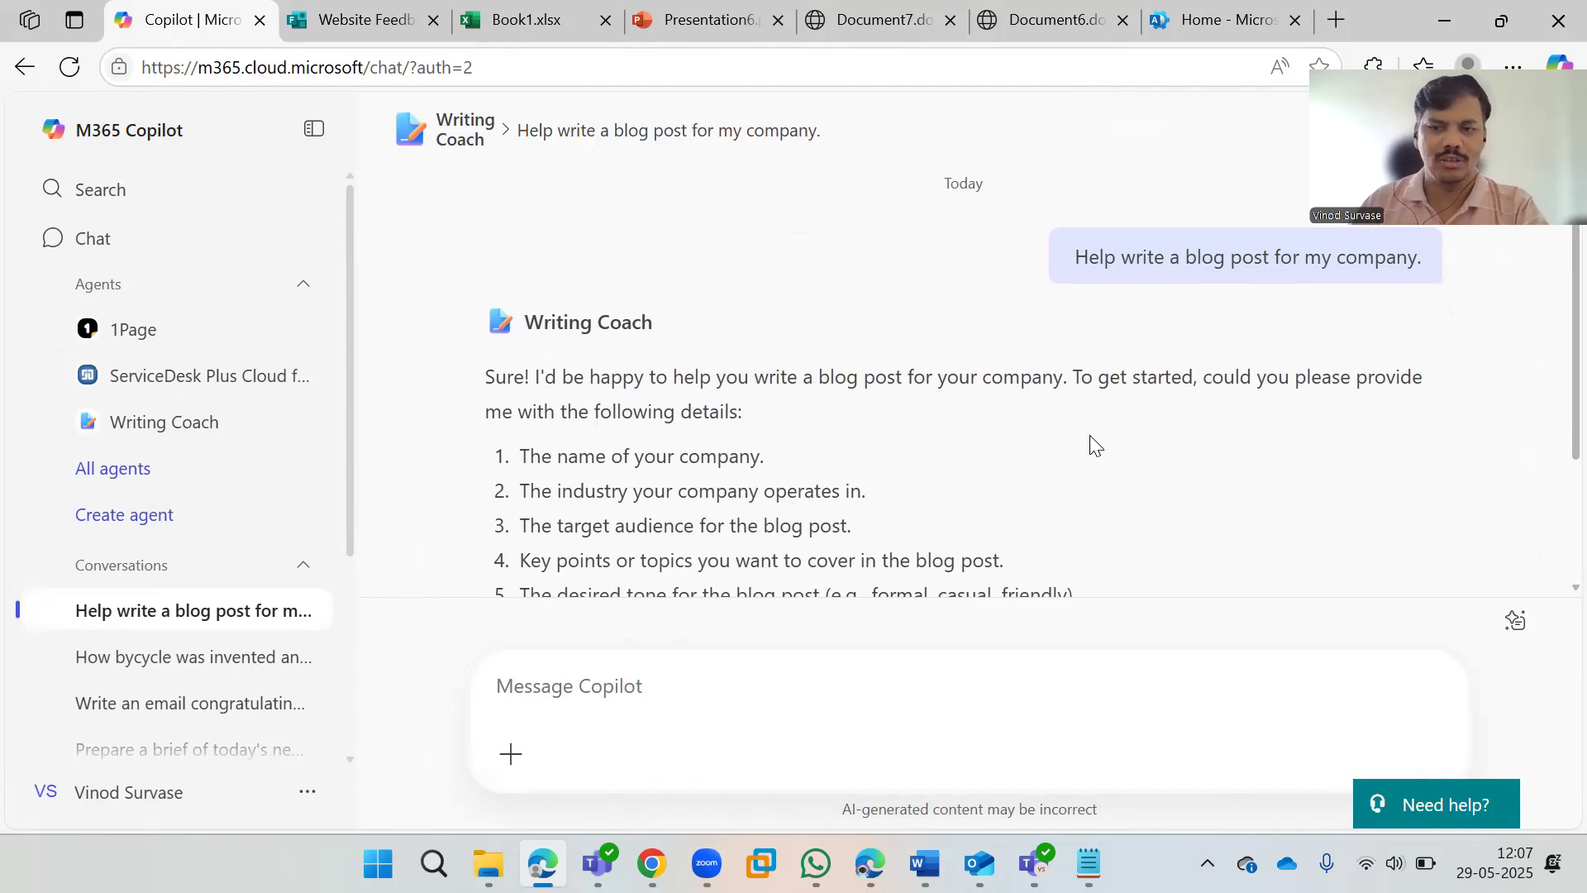
scroll(1096, 447, "down", 3)
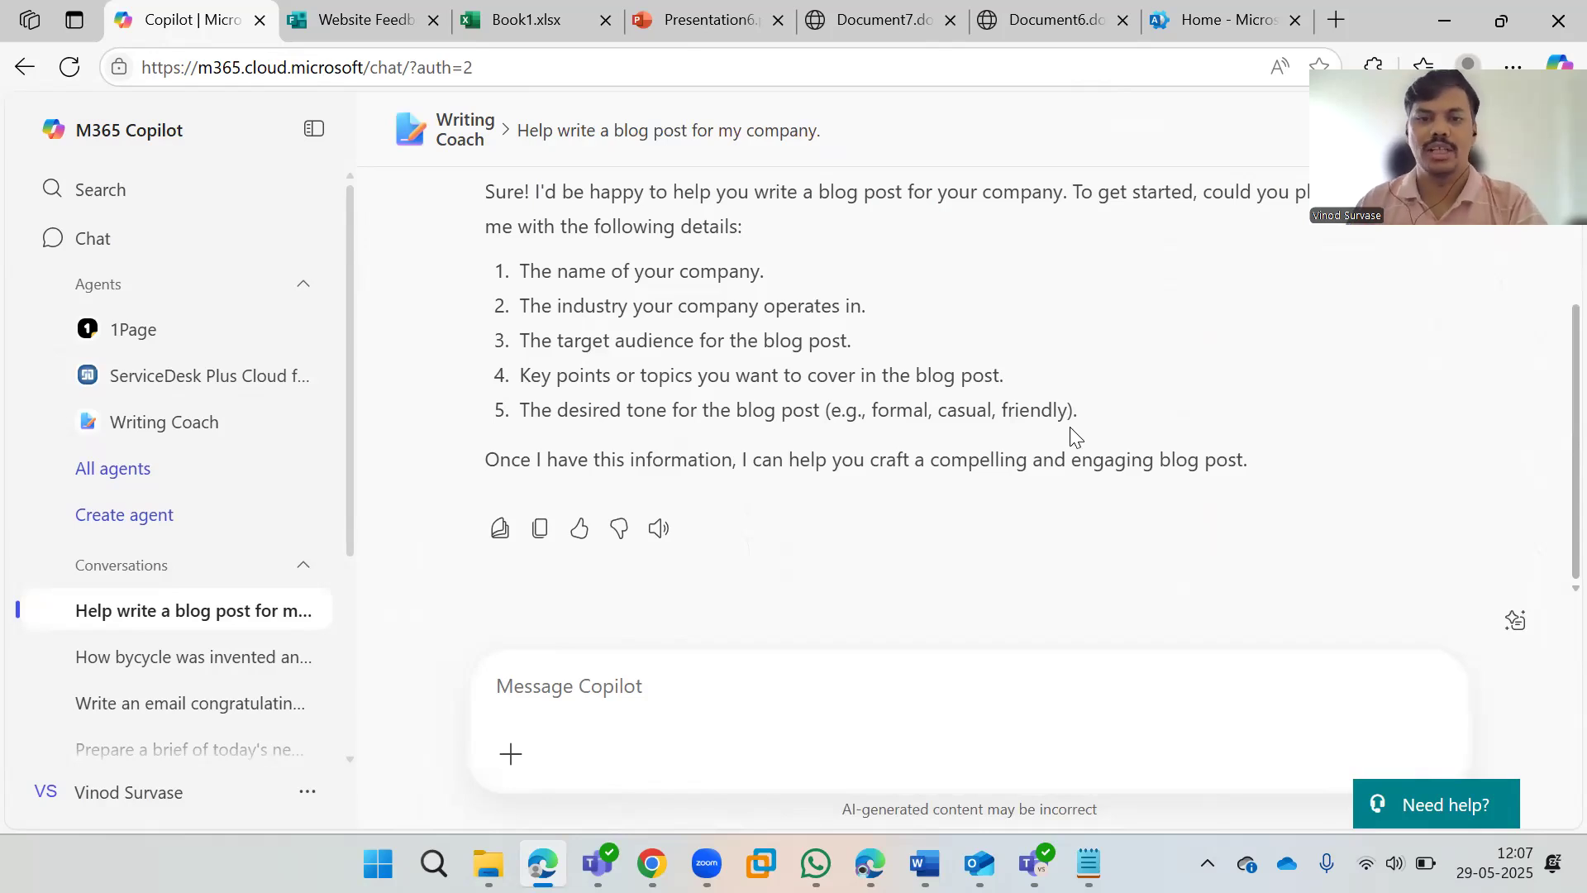
scroll(1070, 426, "up", 3)
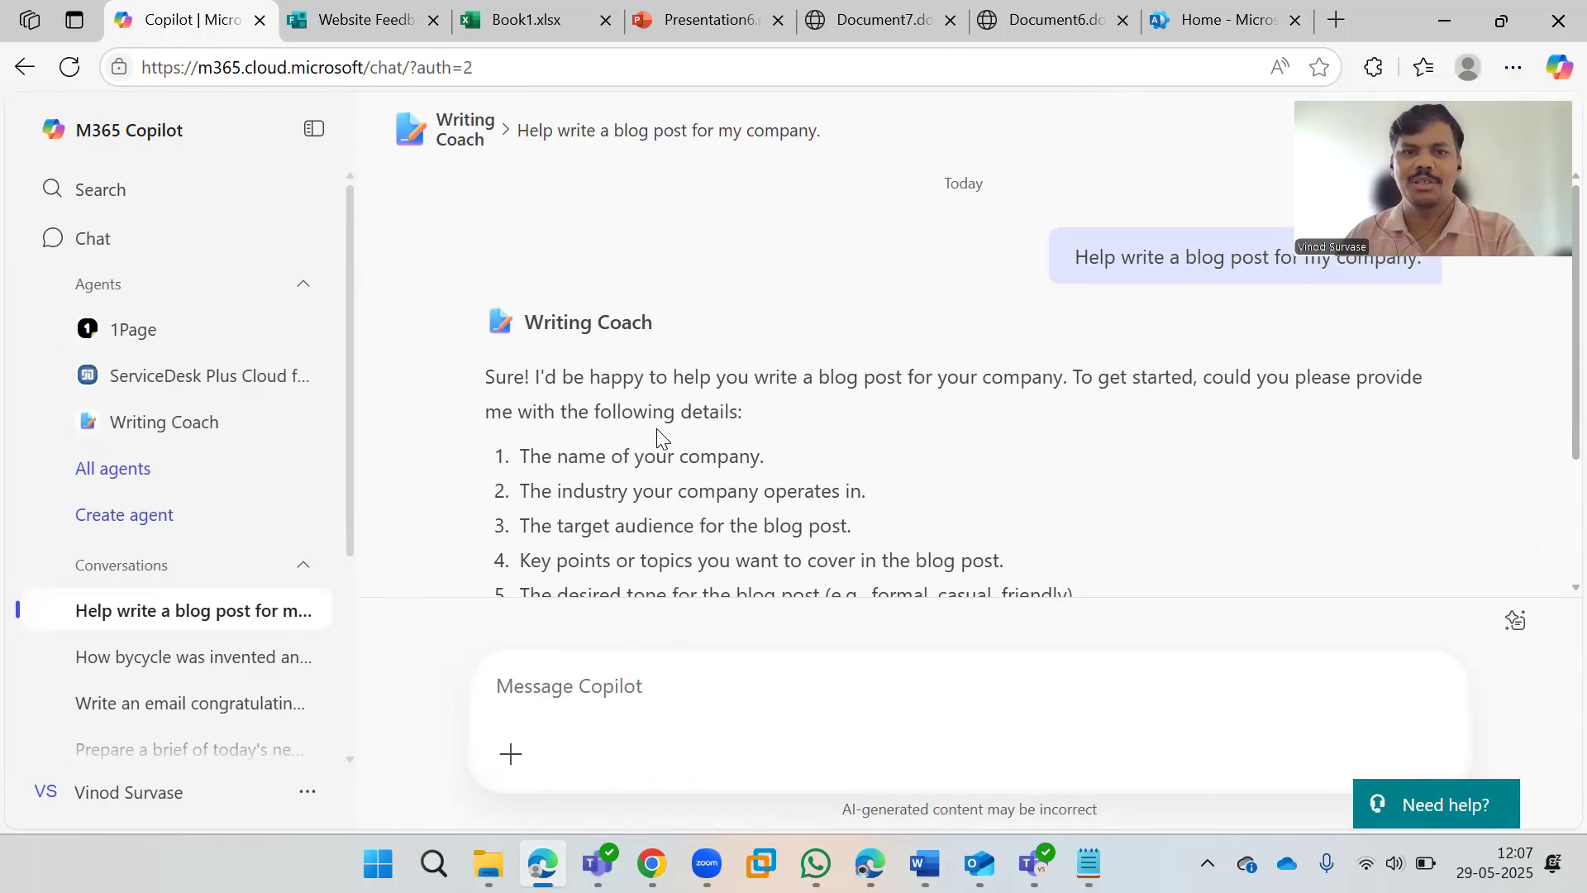
scroll(595, 426, "down", 3)
Step: Return to the Writing Coach start page and inspect the agent's management options and the chat's additional options
left_click(172, 428)
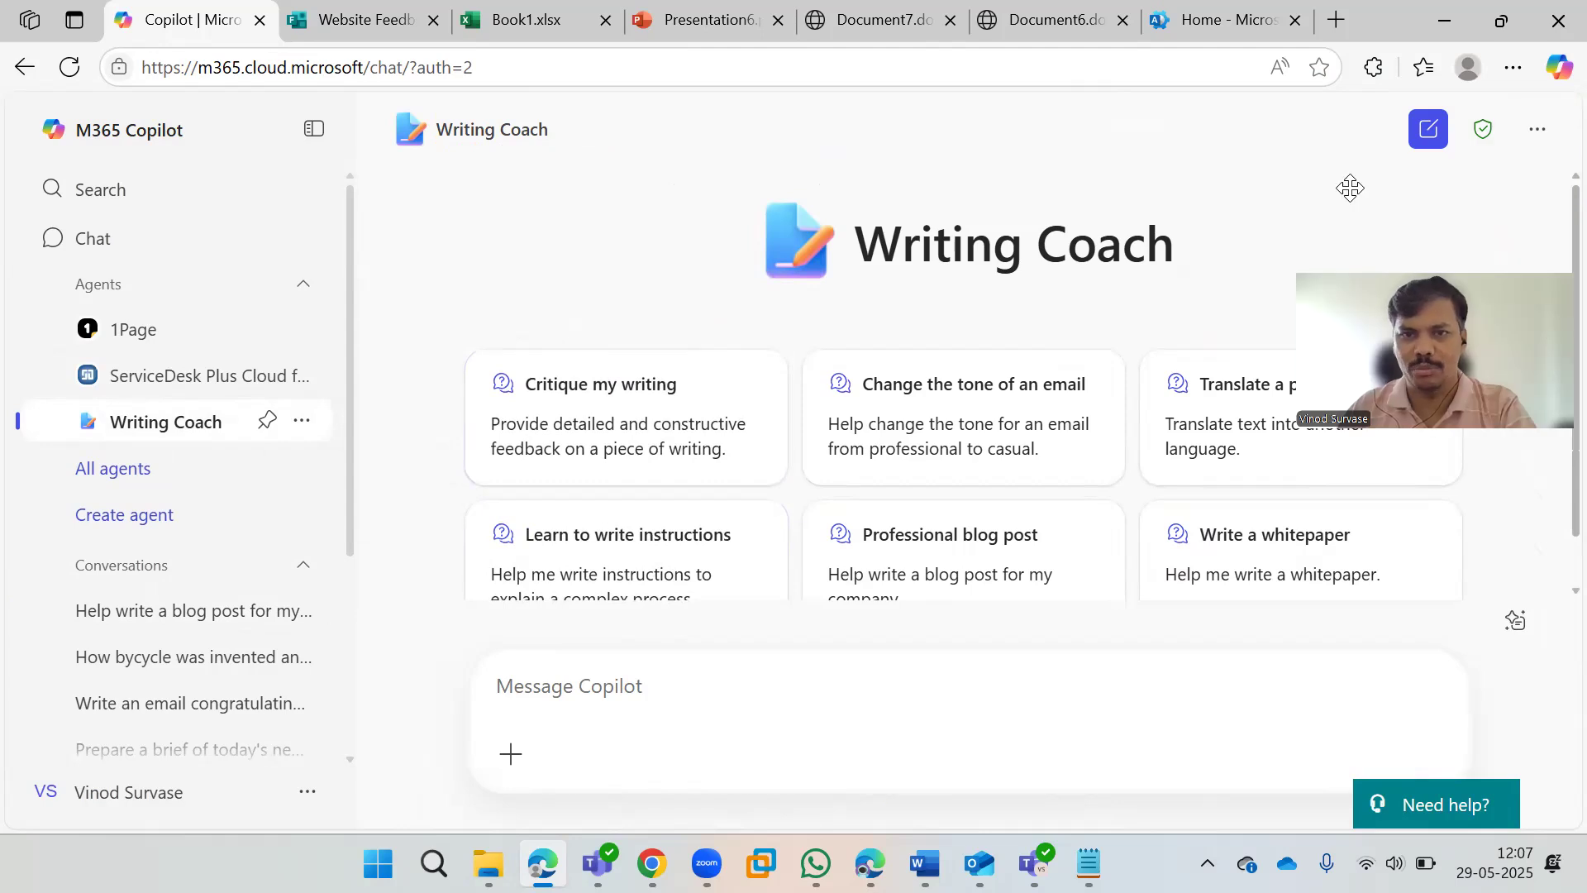
left_click(302, 421)
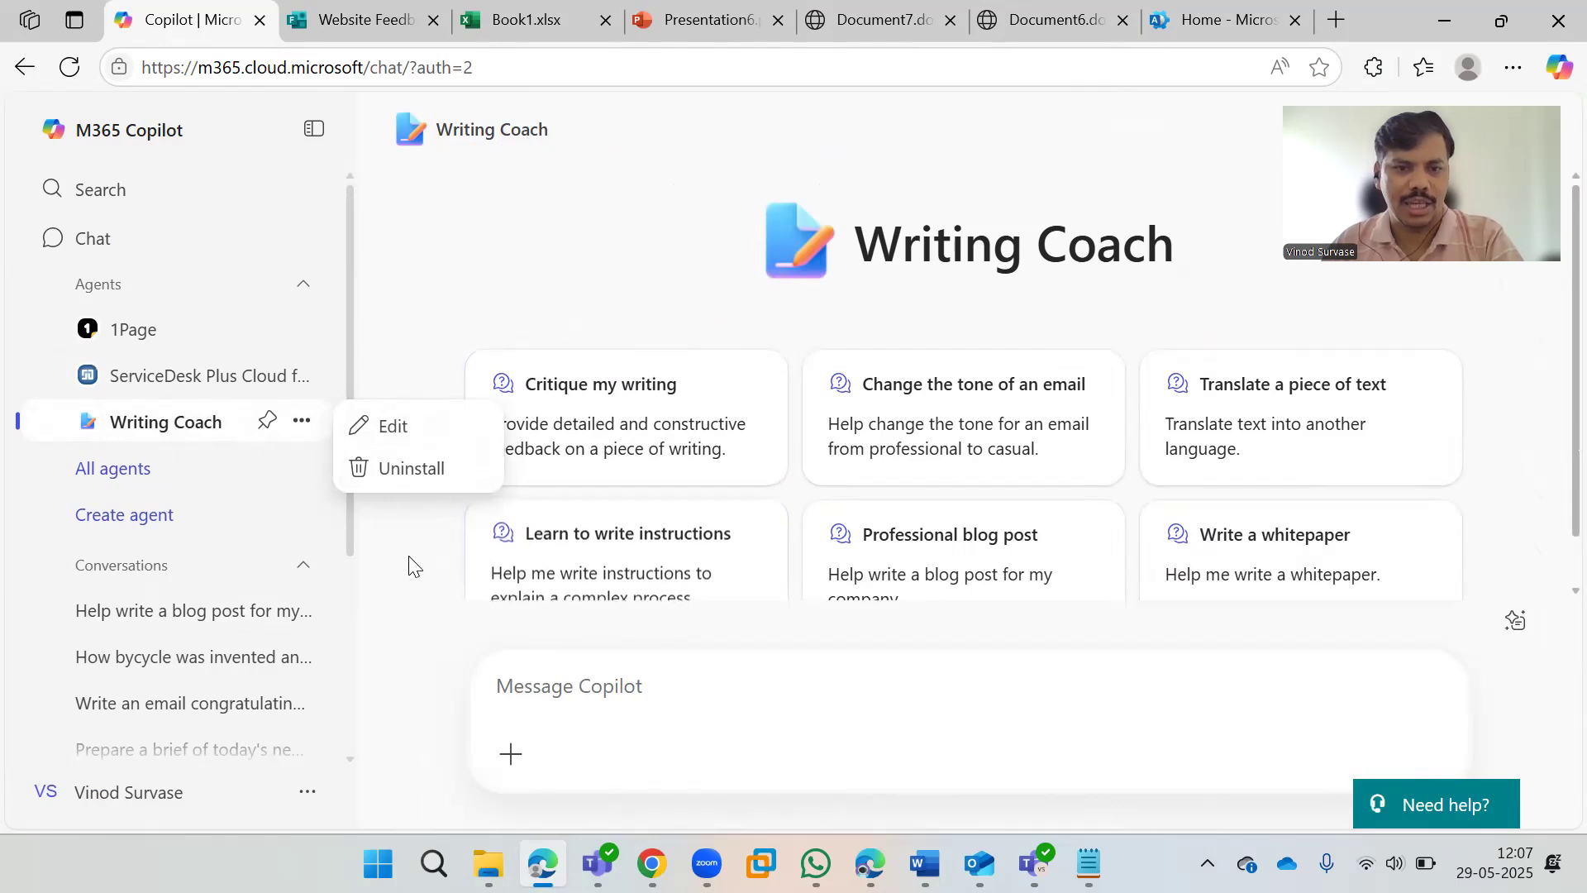
left_click(553, 262)
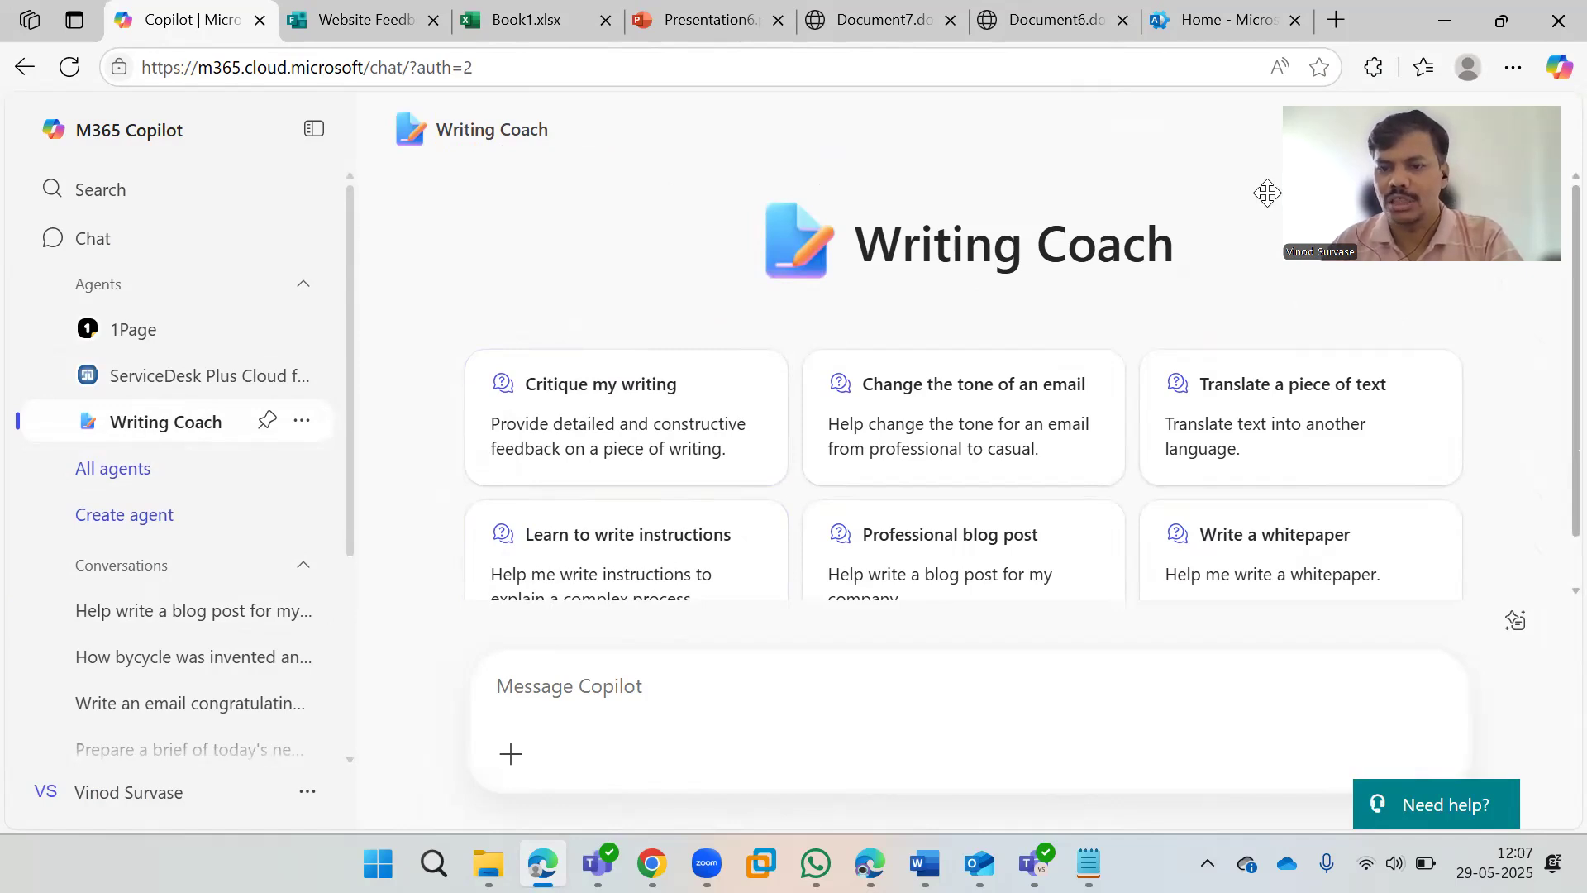
left_click_drag(1267, 193, 1100, 199)
scroll(1506, 306, "down", 1)
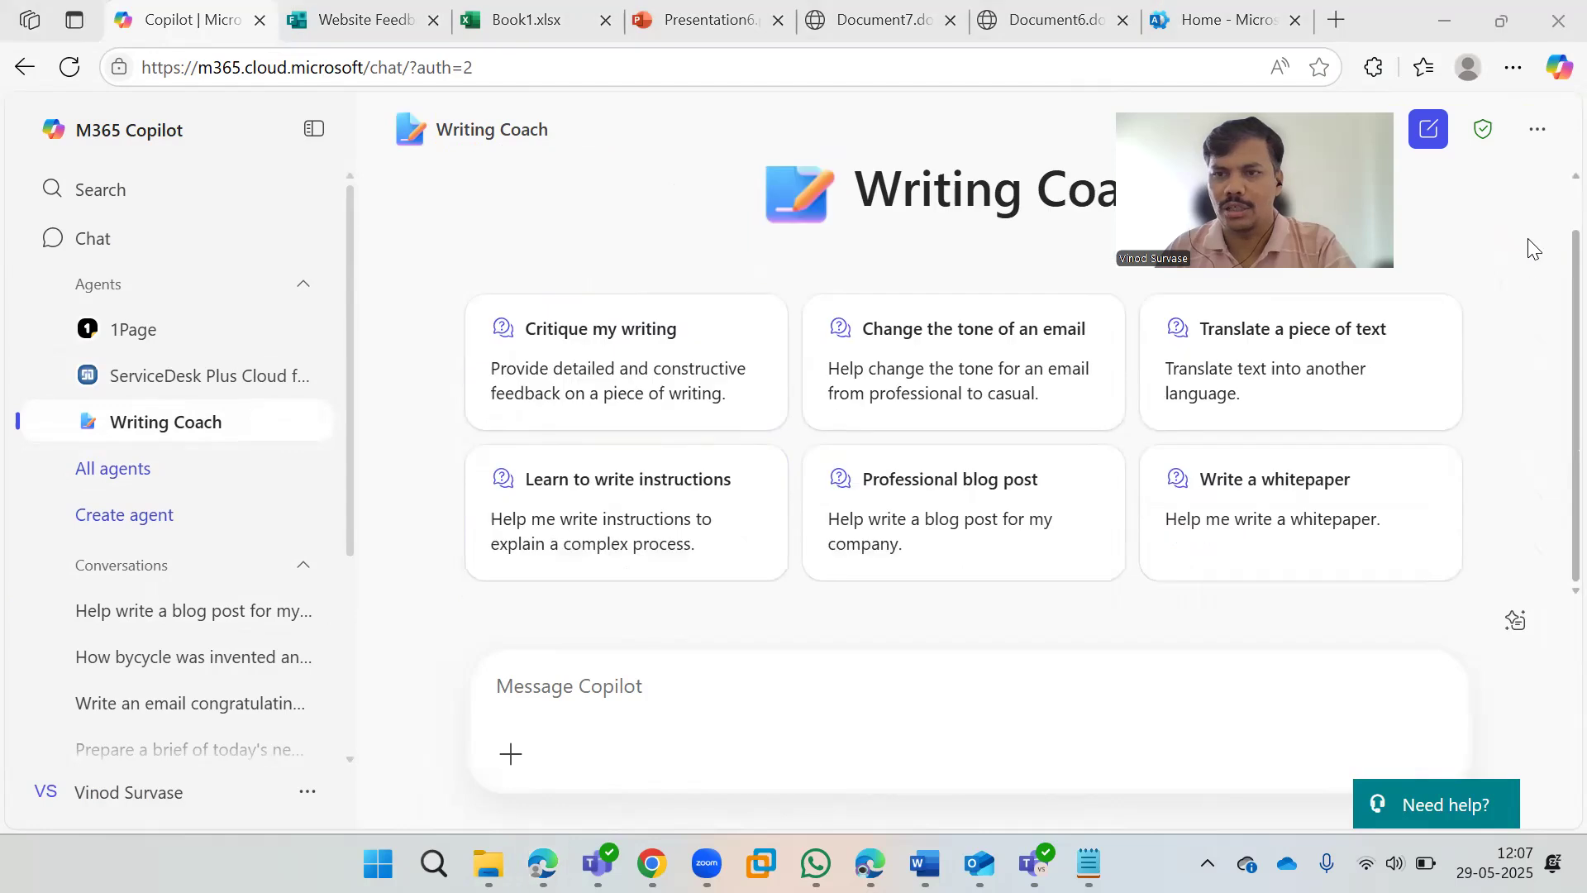
left_click(1538, 129)
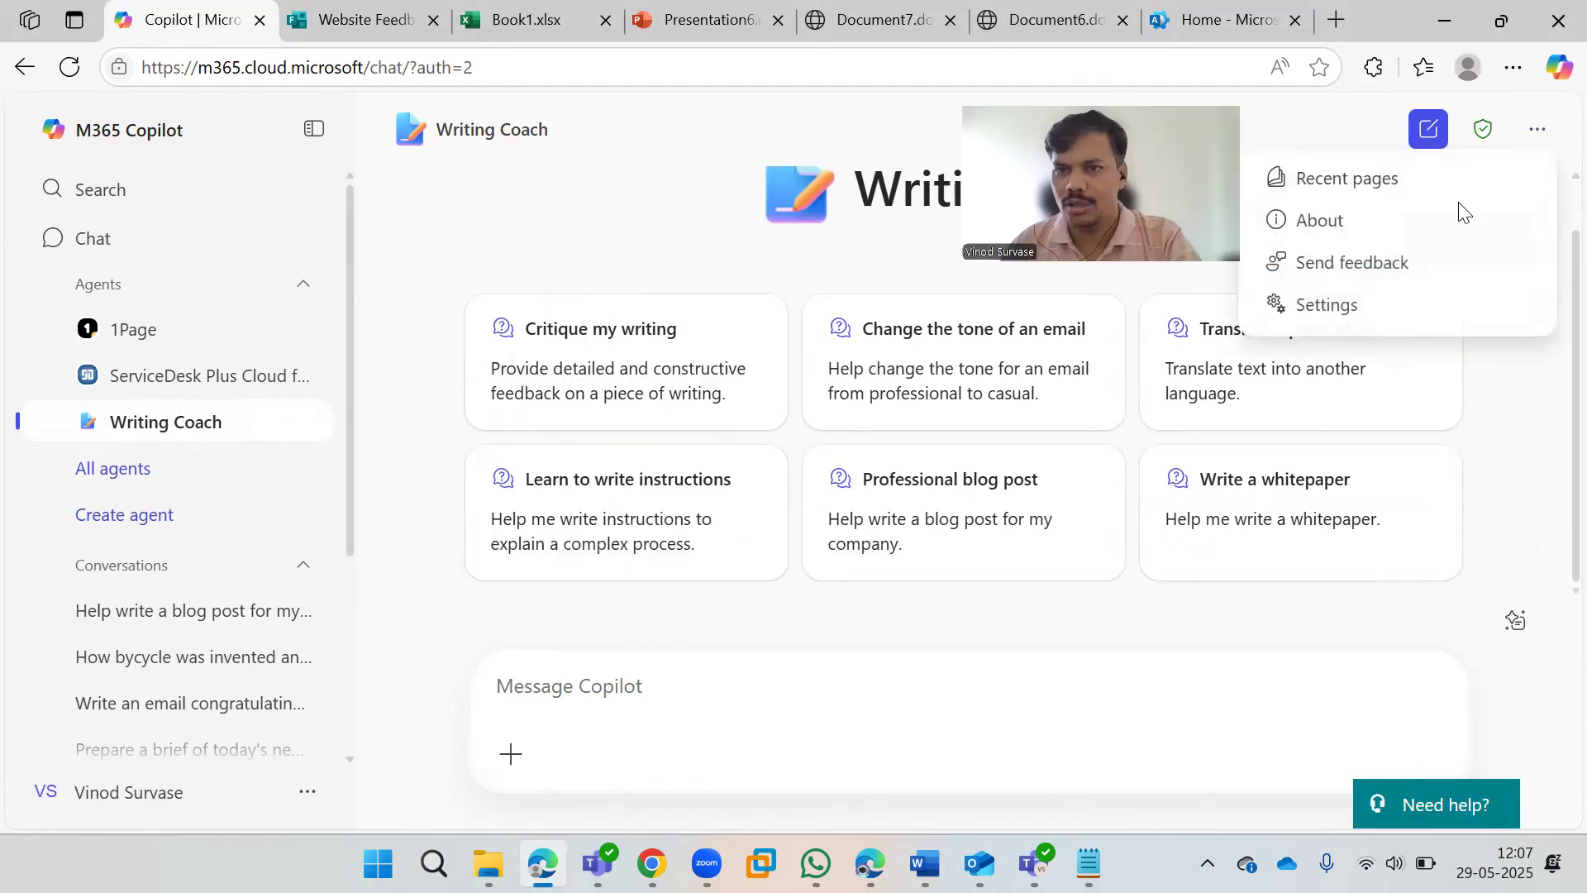
left_click(1529, 510)
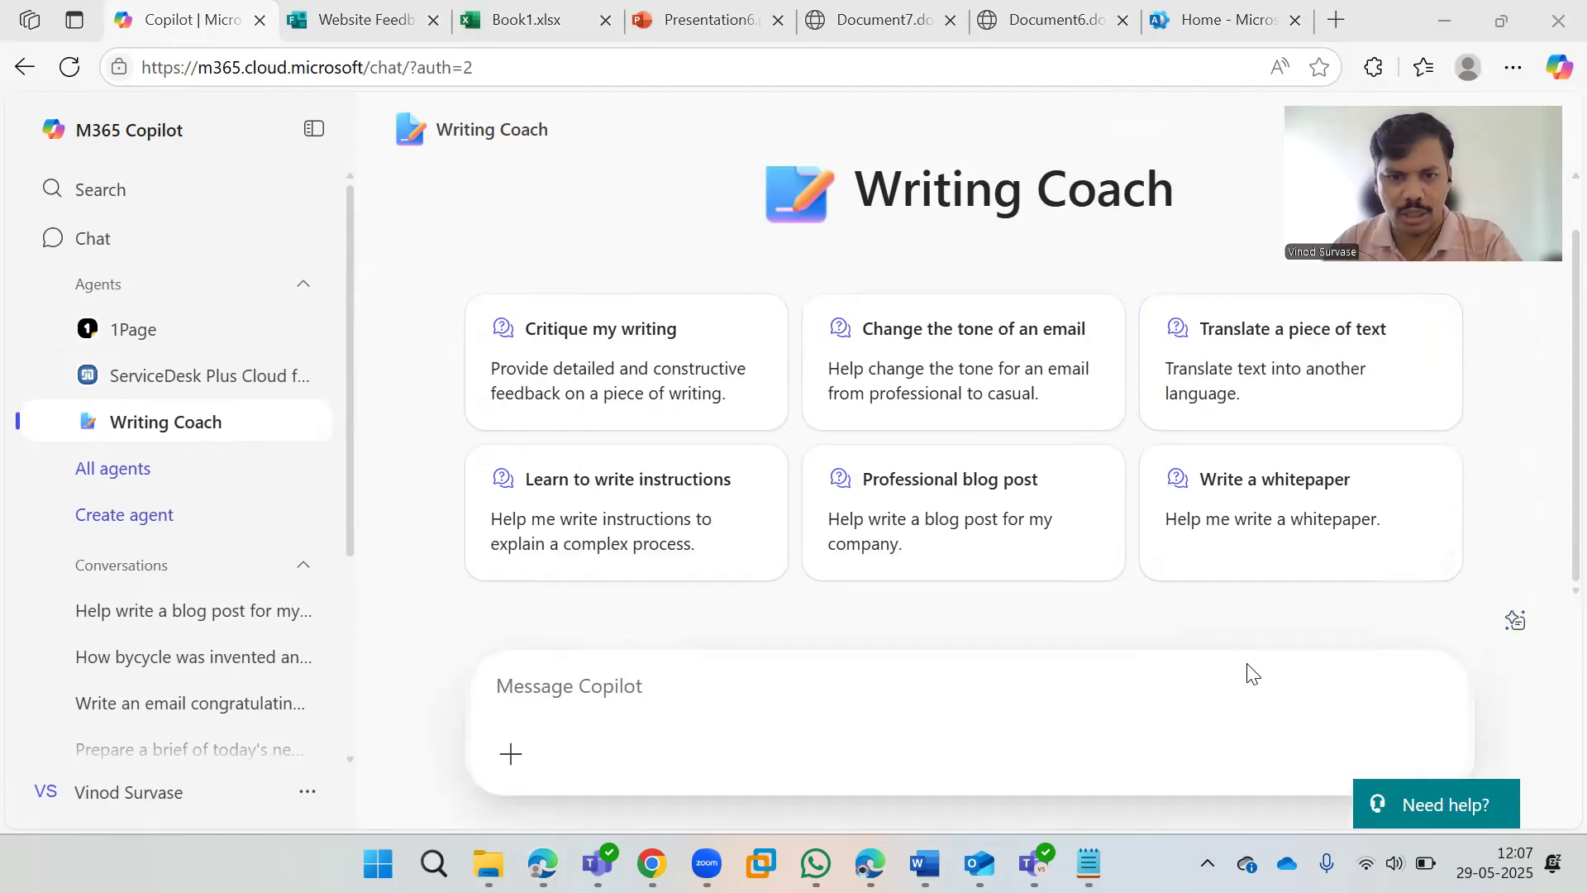
Step: Reload the Copilot page, check the Writing Coach's management options again and reopen the agent
left_click(71, 68)
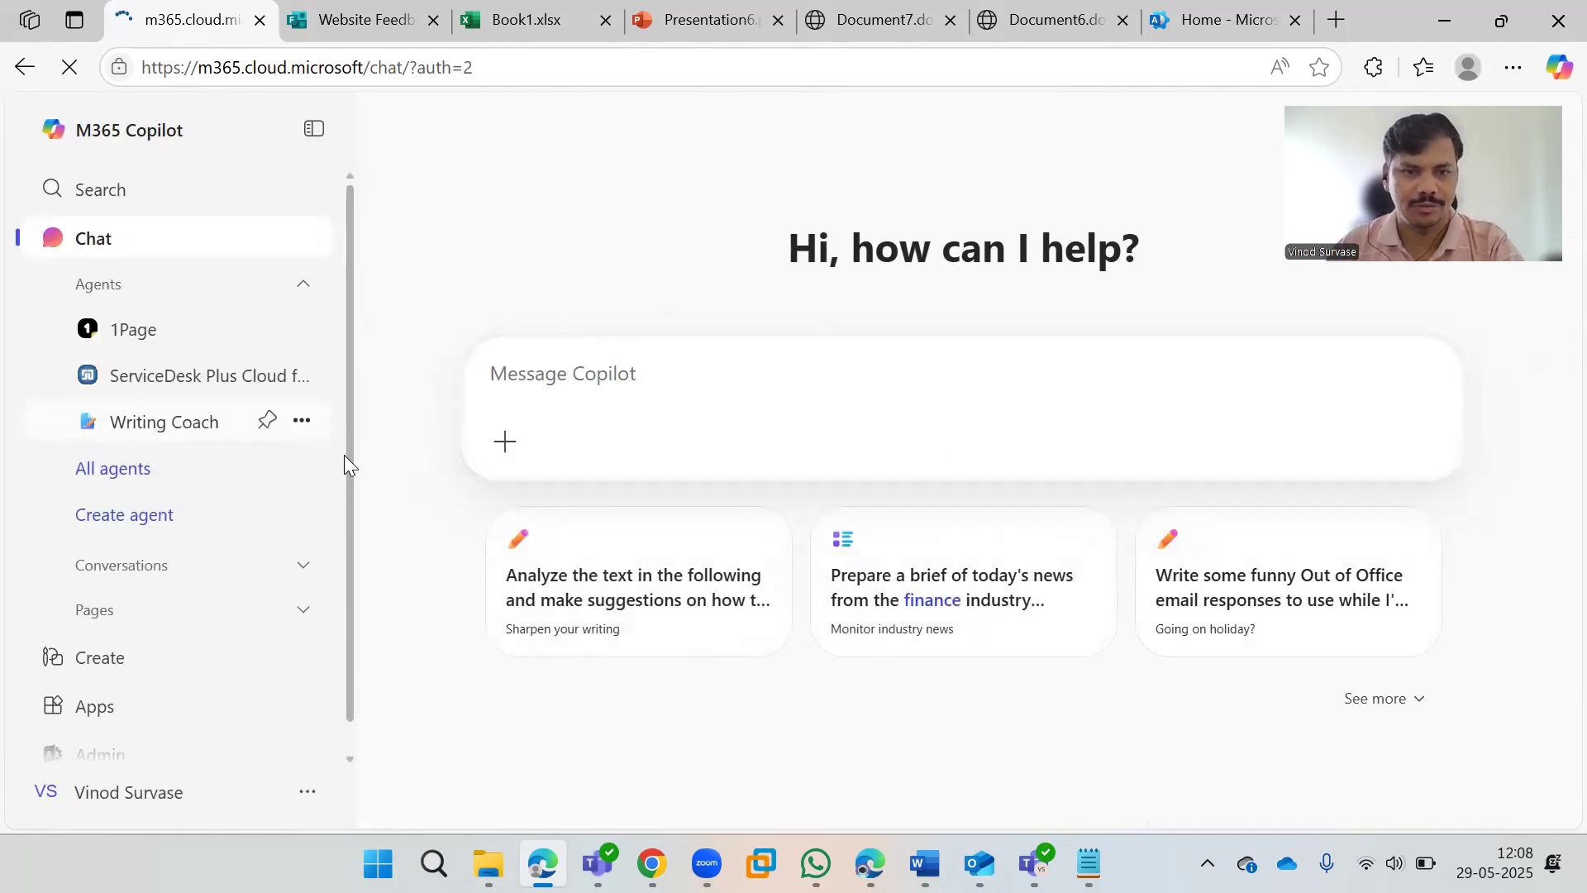
left_click(301, 421)
left_click(430, 549)
left_click(174, 430)
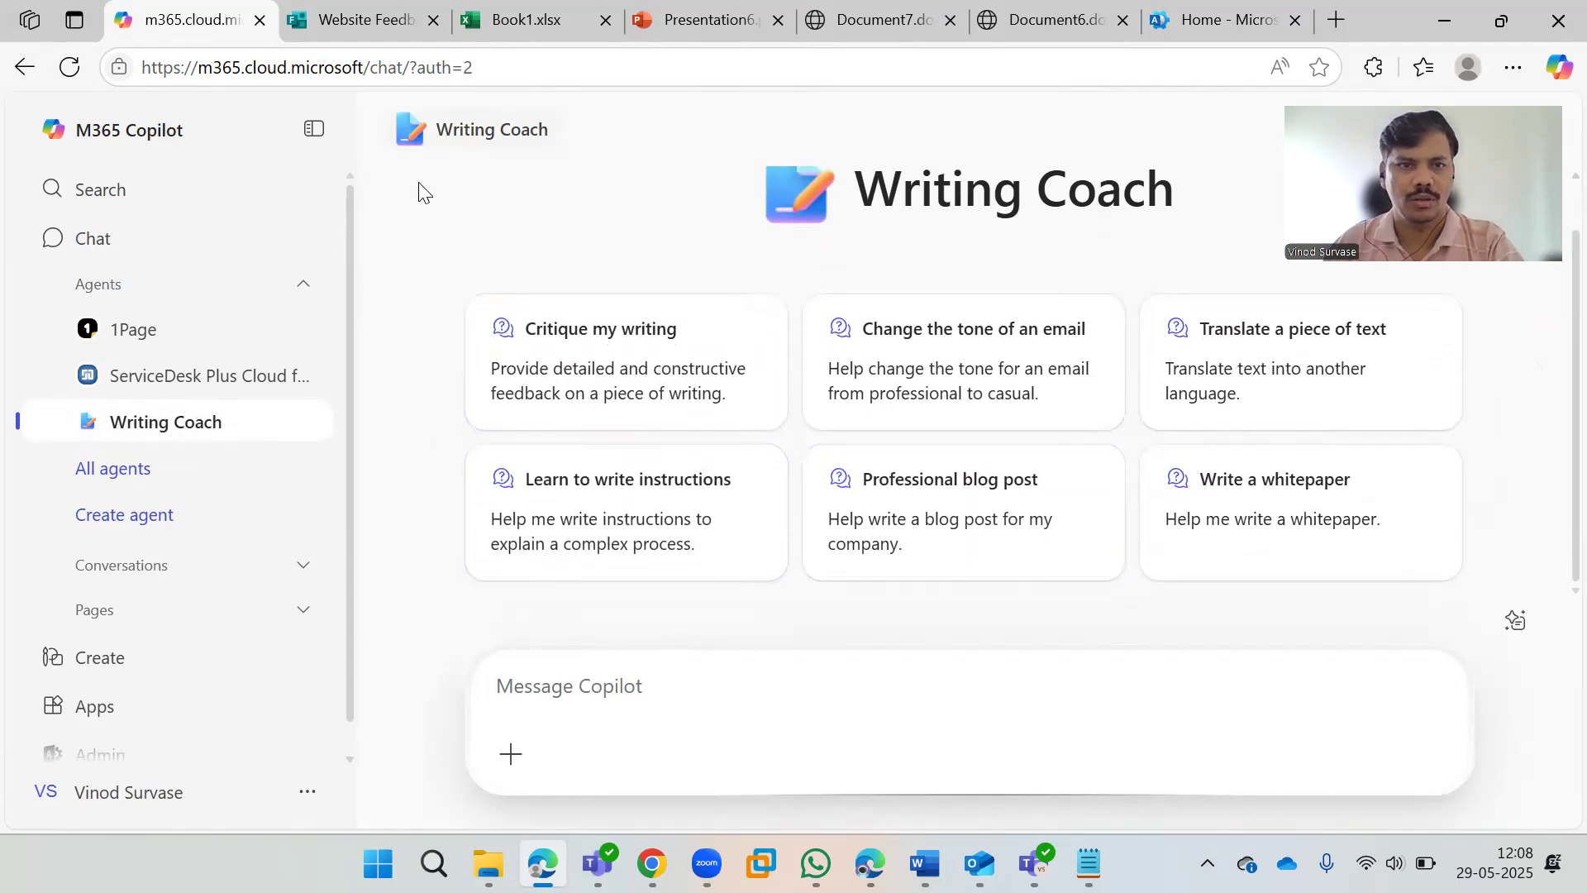
Step: Show the options for adding content to a Writing Coach message
right_click(407, 127)
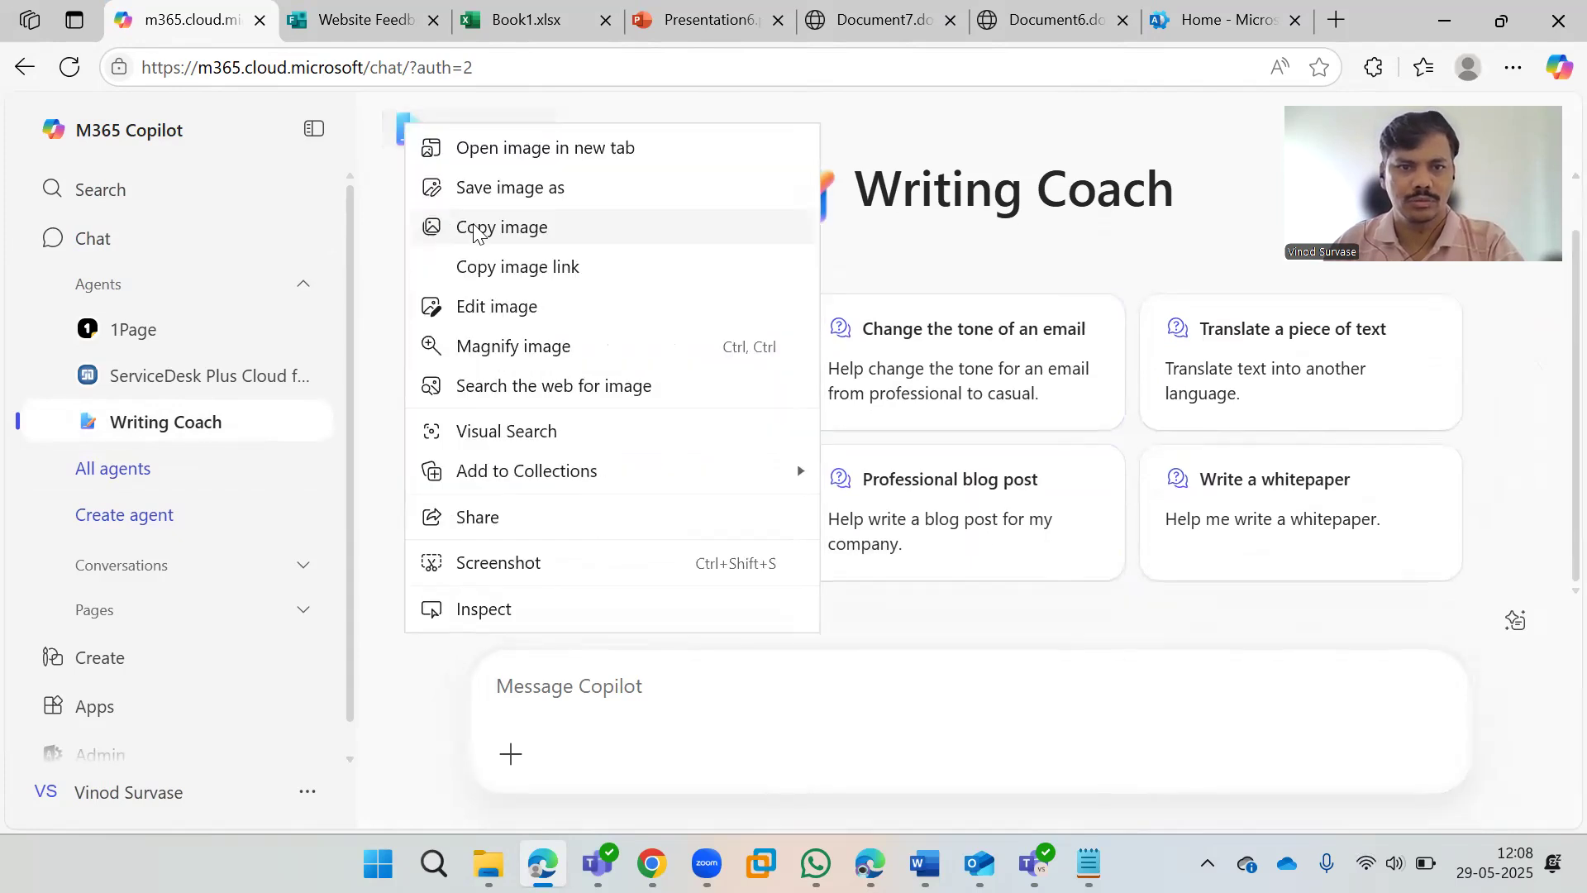
left_click(1083, 265)
left_click_drag(1084, 264, 1058, 264)
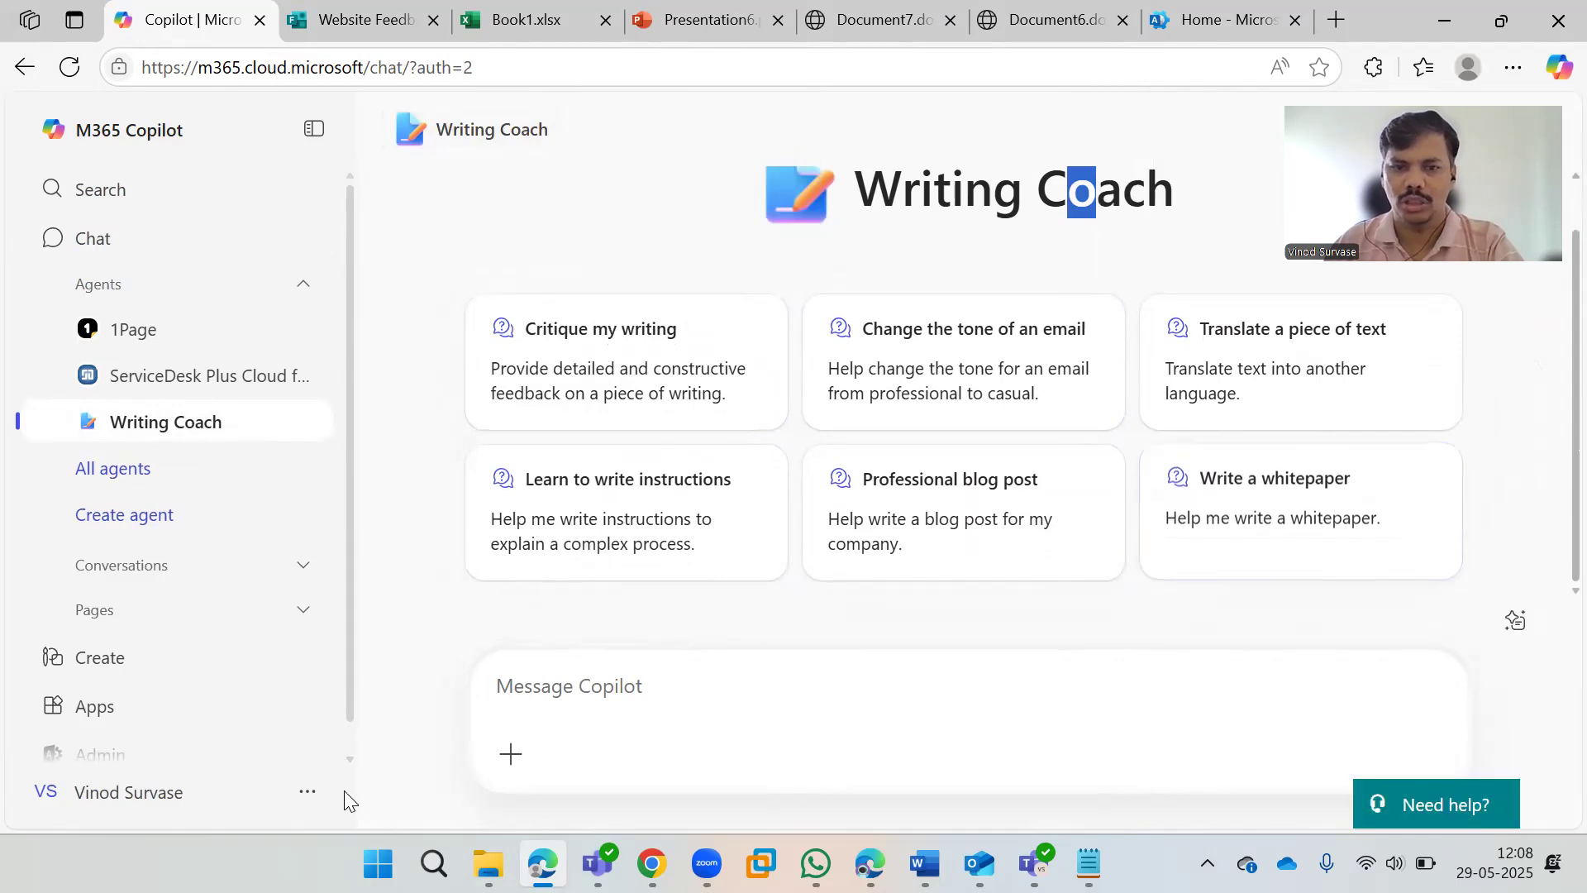
left_click(511, 756)
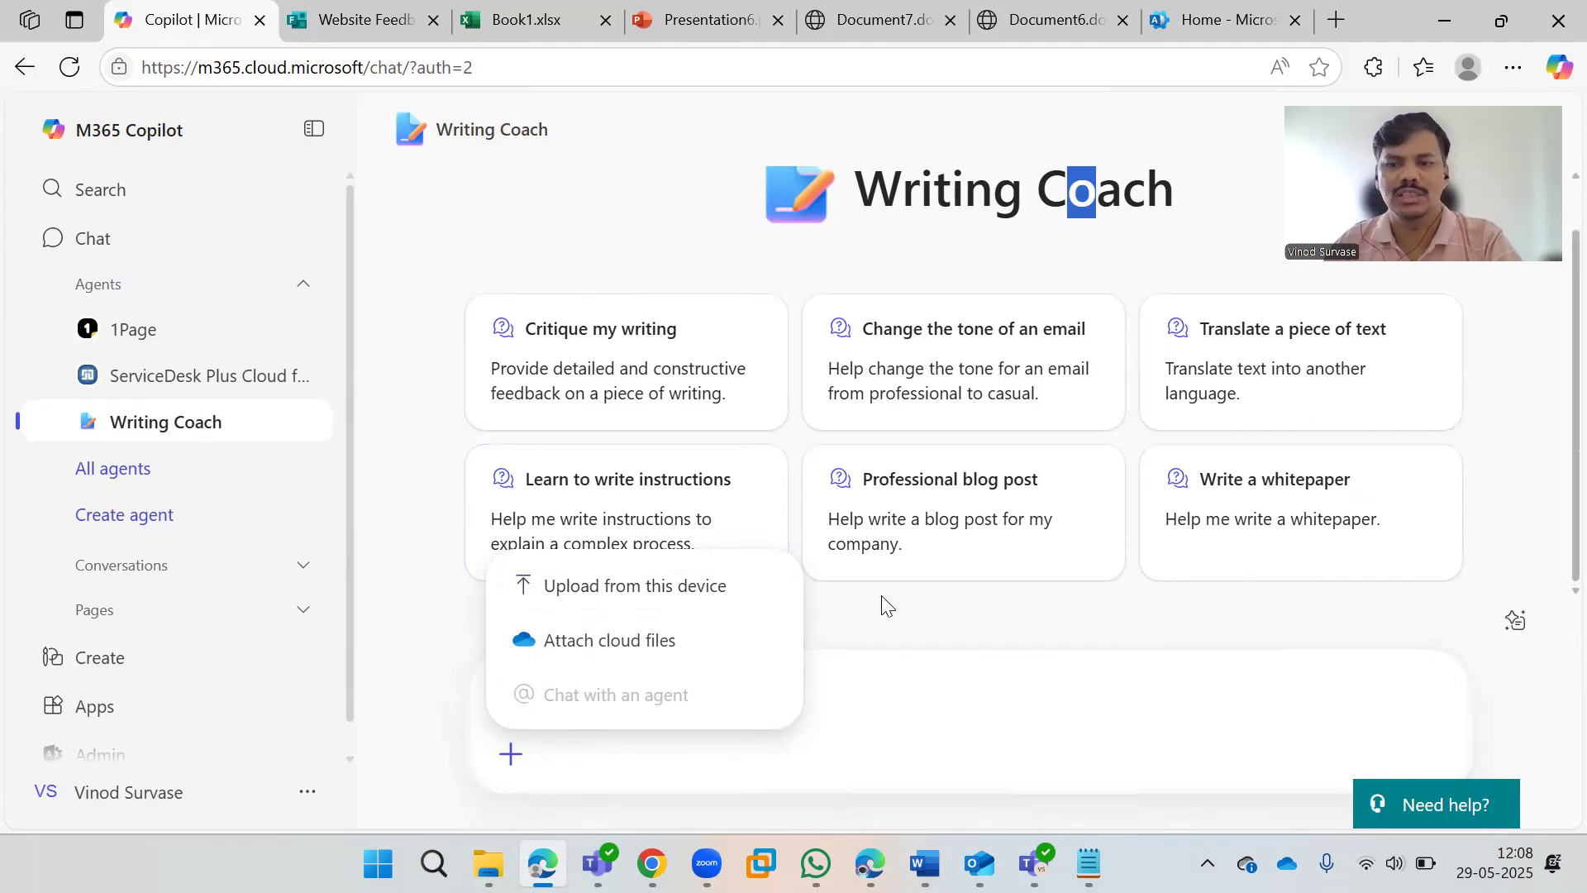
Step: Open the store of all agents and browse its Built by Microsoft, Featured and More agents sections
left_click(977, 627)
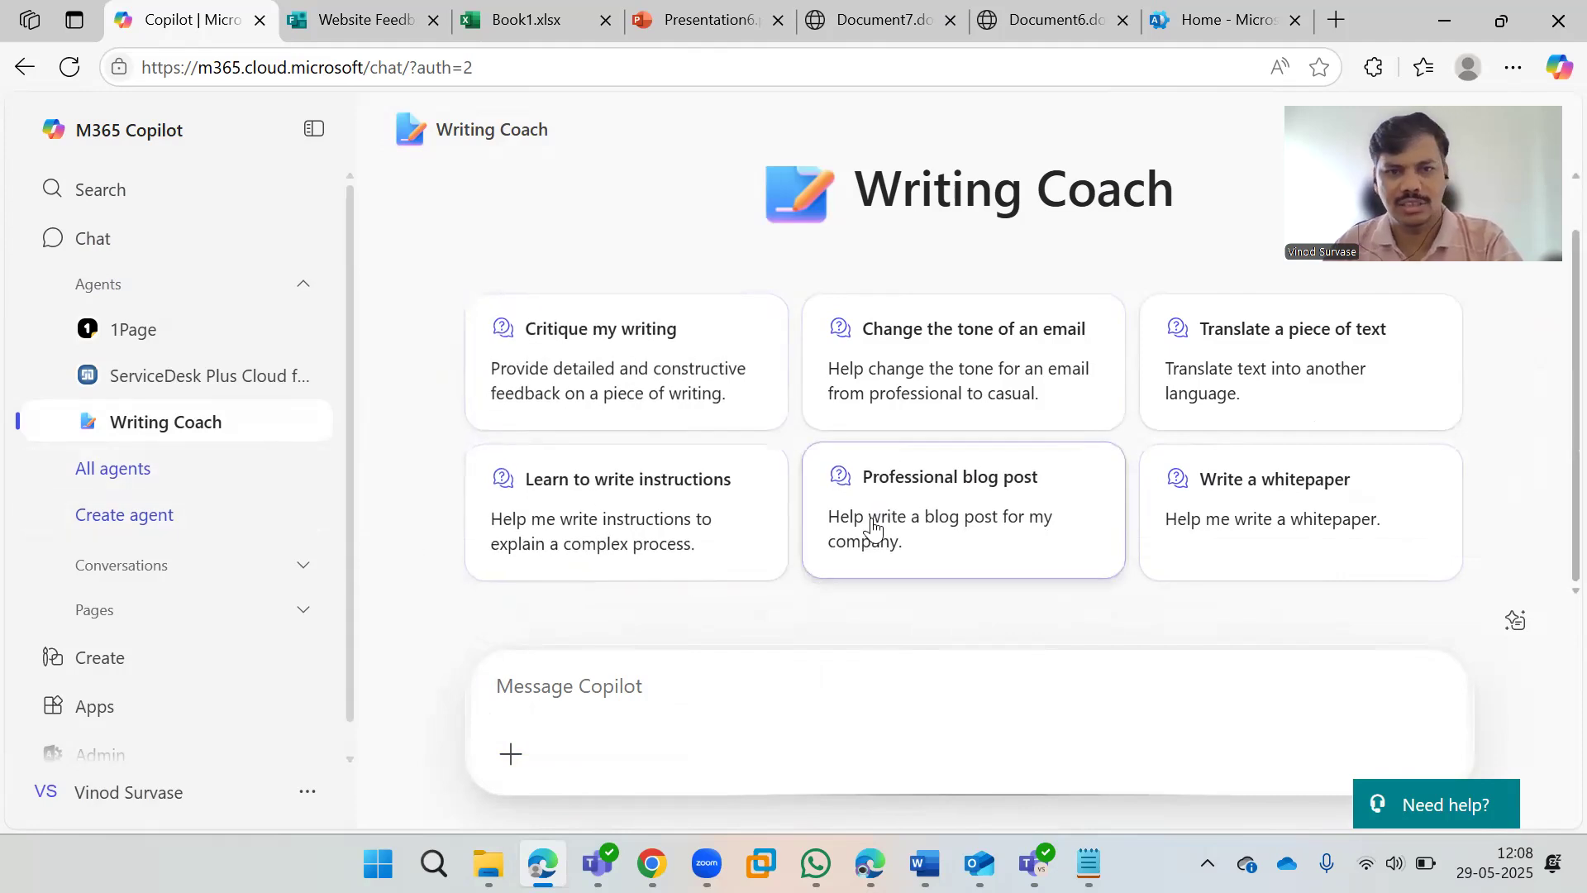
left_click(111, 467)
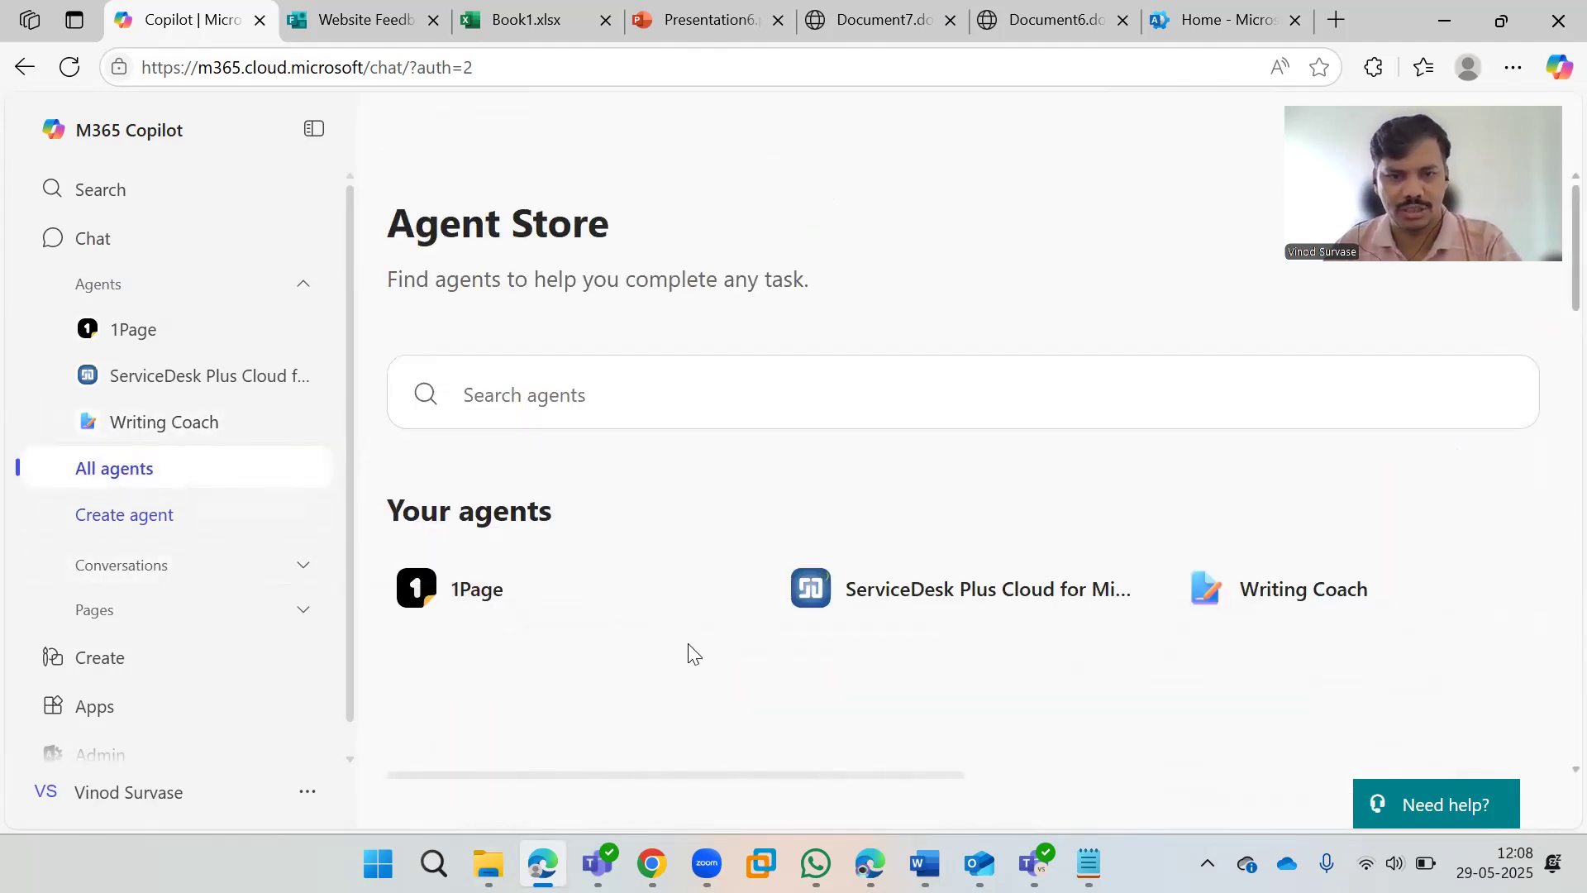
scroll(688, 643, "down", 5)
scroll(690, 642, "up", 4)
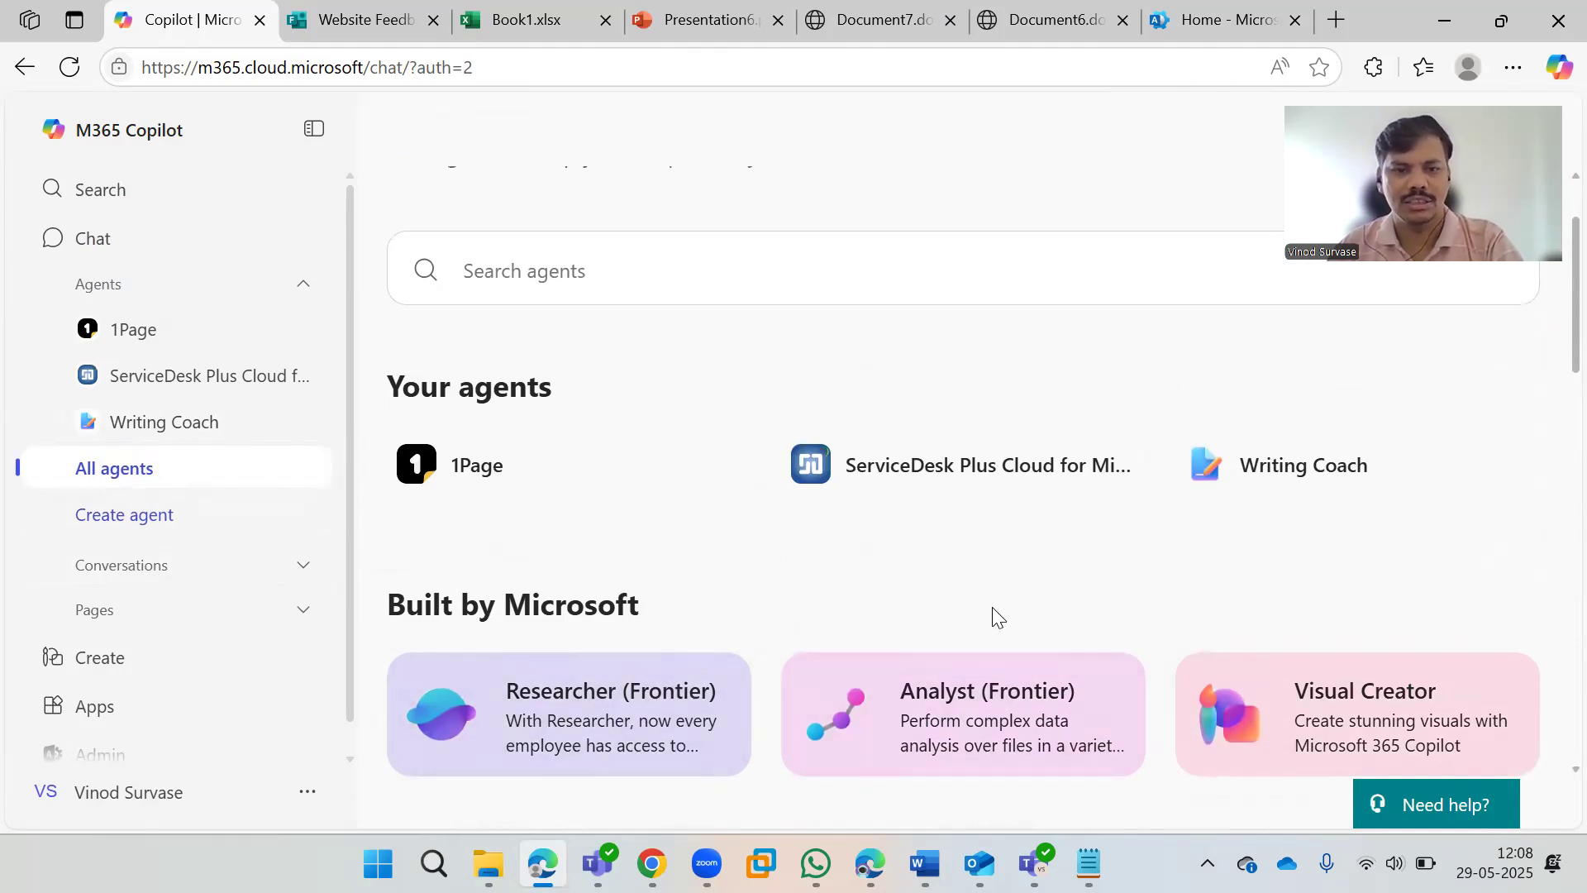
scroll(992, 611, "down", 2)
scroll(989, 620, "down", 8)
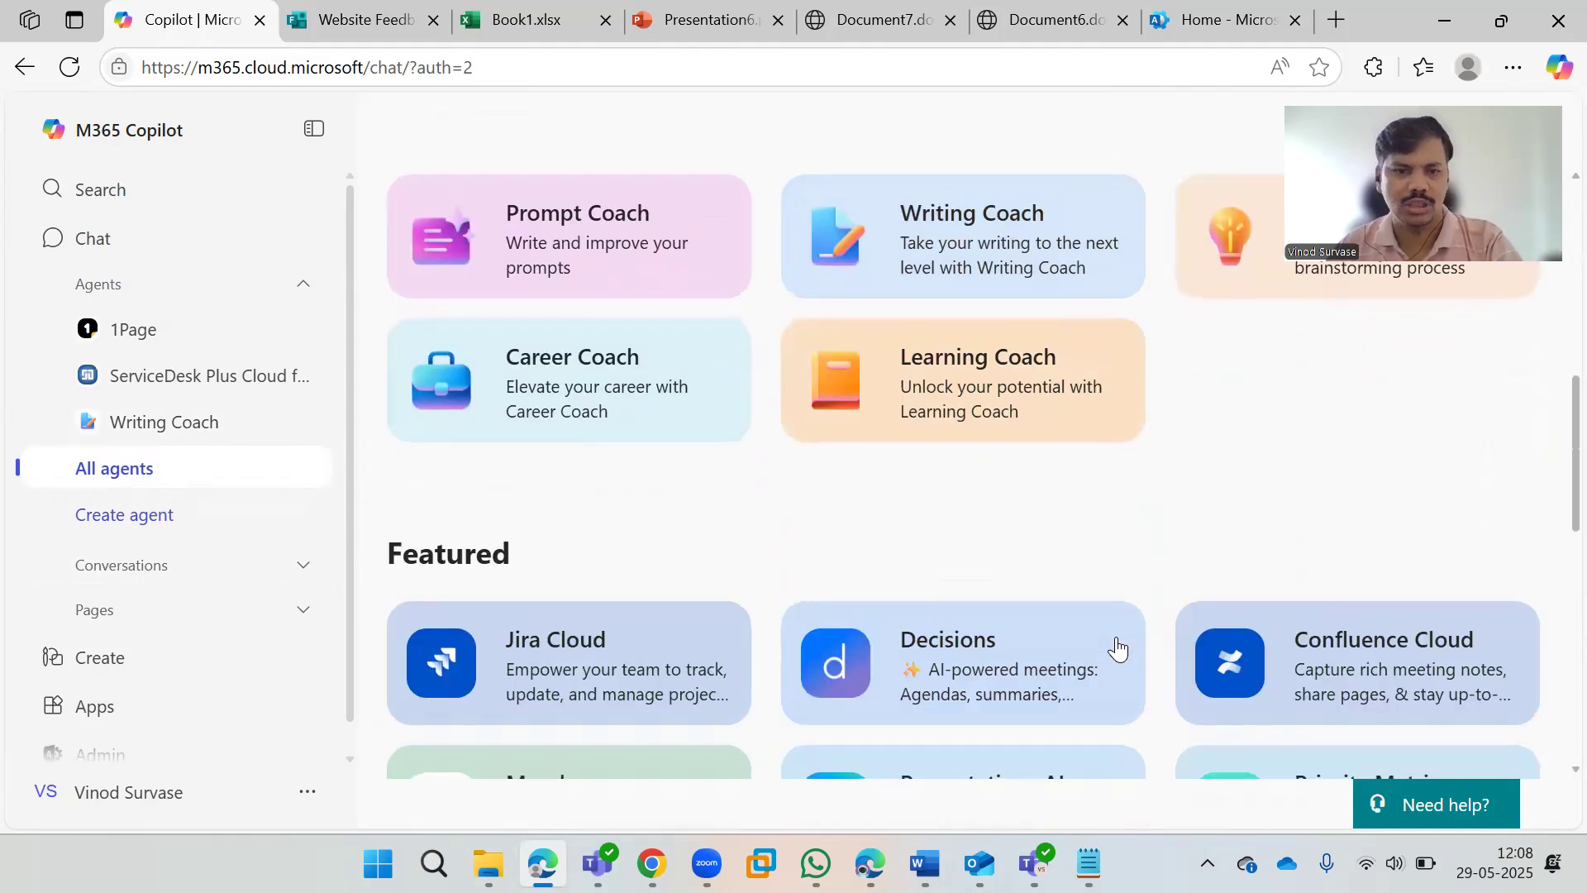
scroll(950, 616, "down", 5)
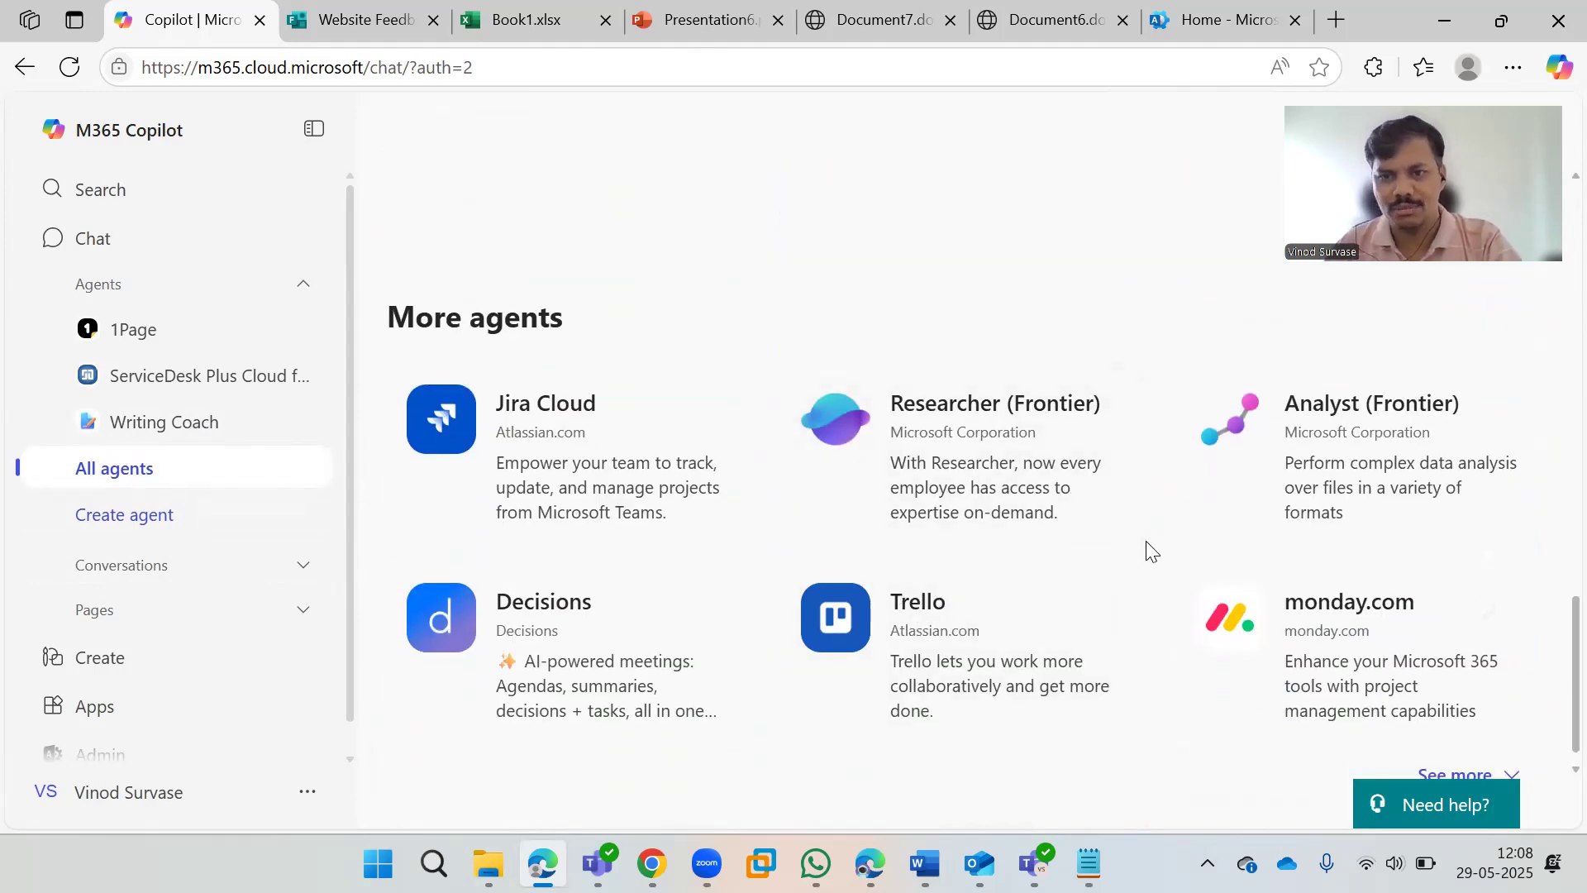
scroll(1151, 552, "down", 1)
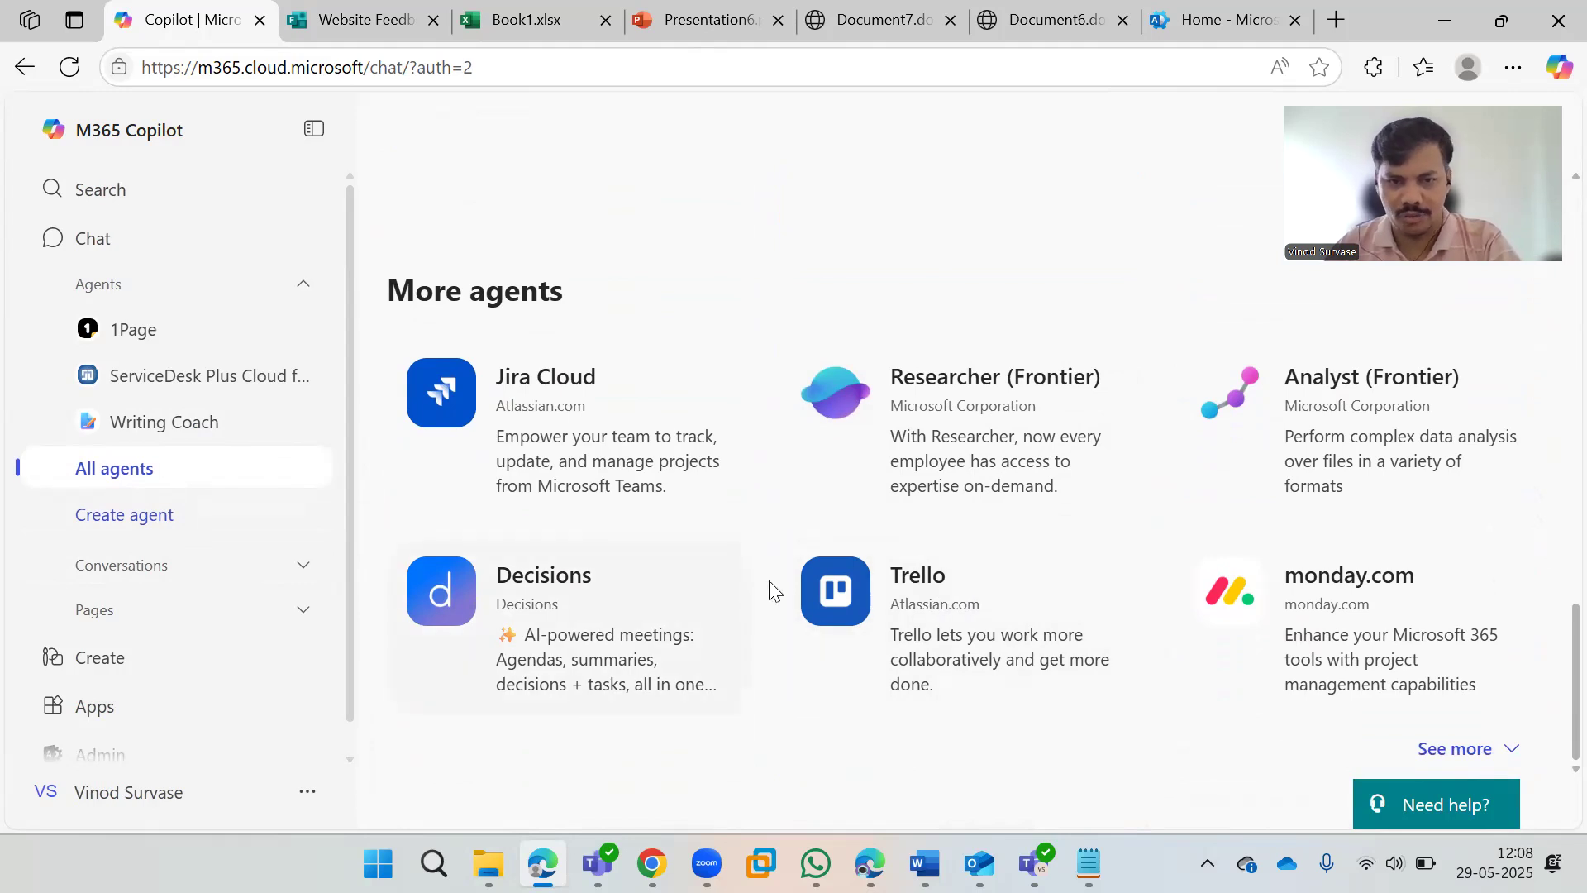
Step: Pin the Writing Coach from the Your agents section of the Agent Store
scroll(896, 549, "up", 10)
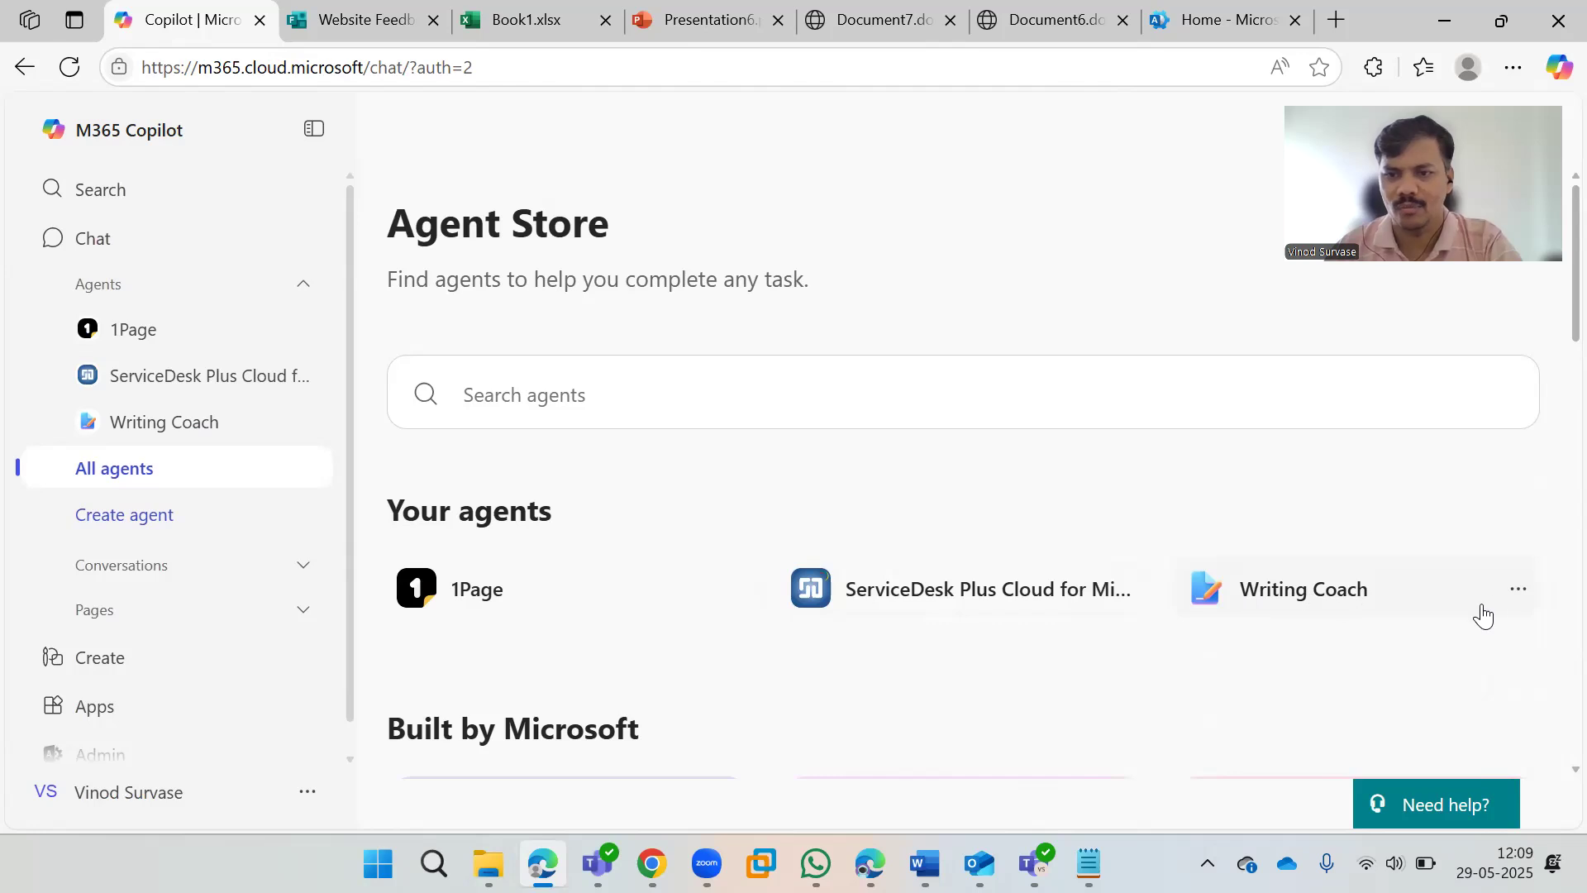
left_click(1533, 593)
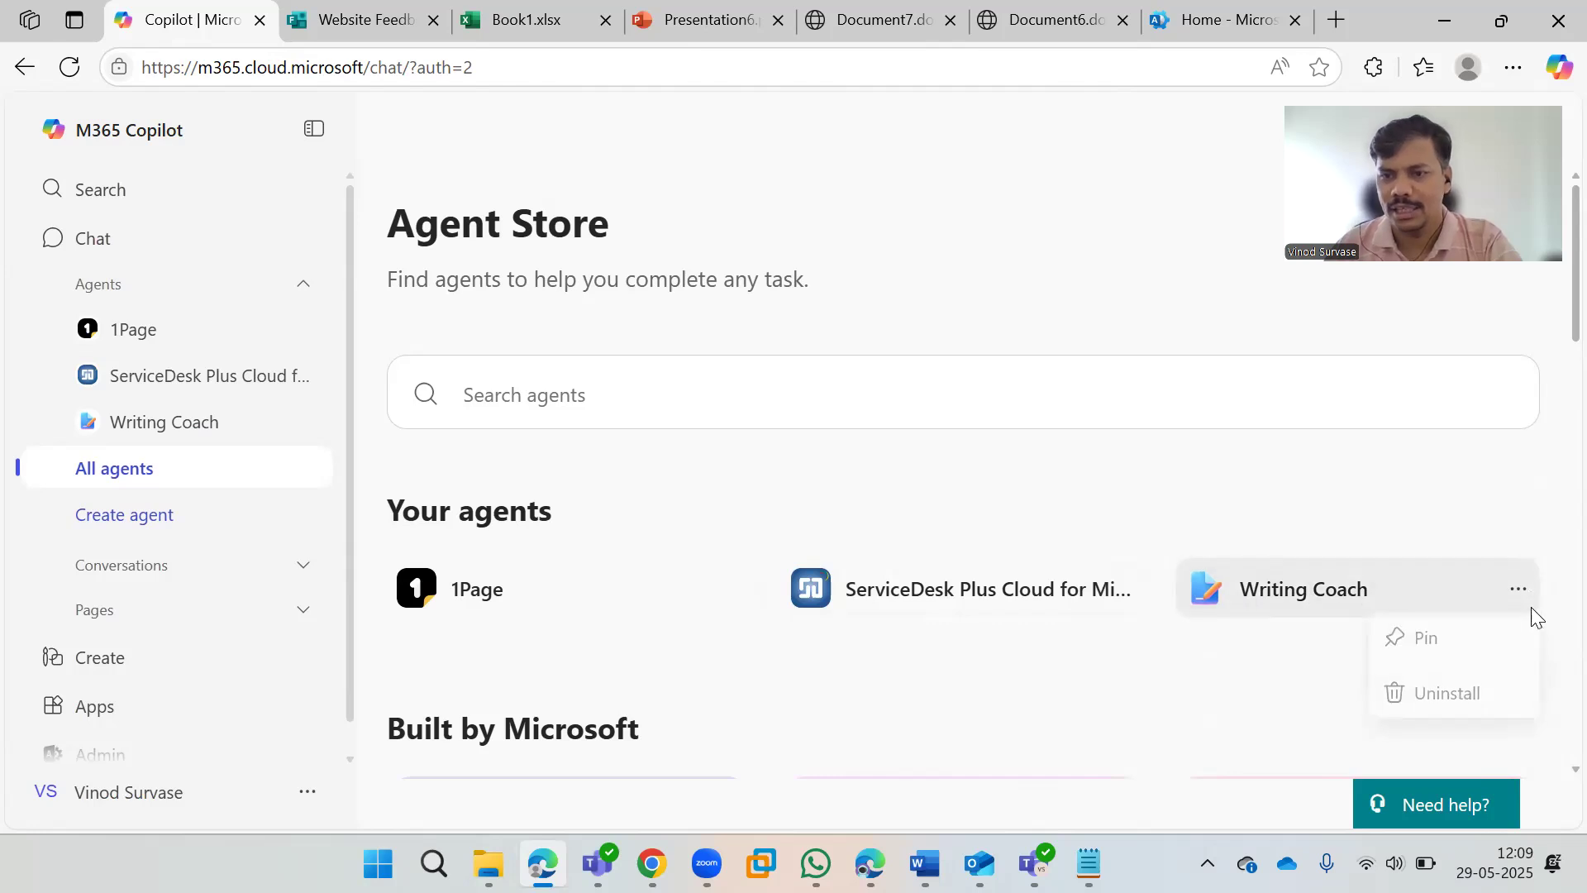
left_click(1445, 664)
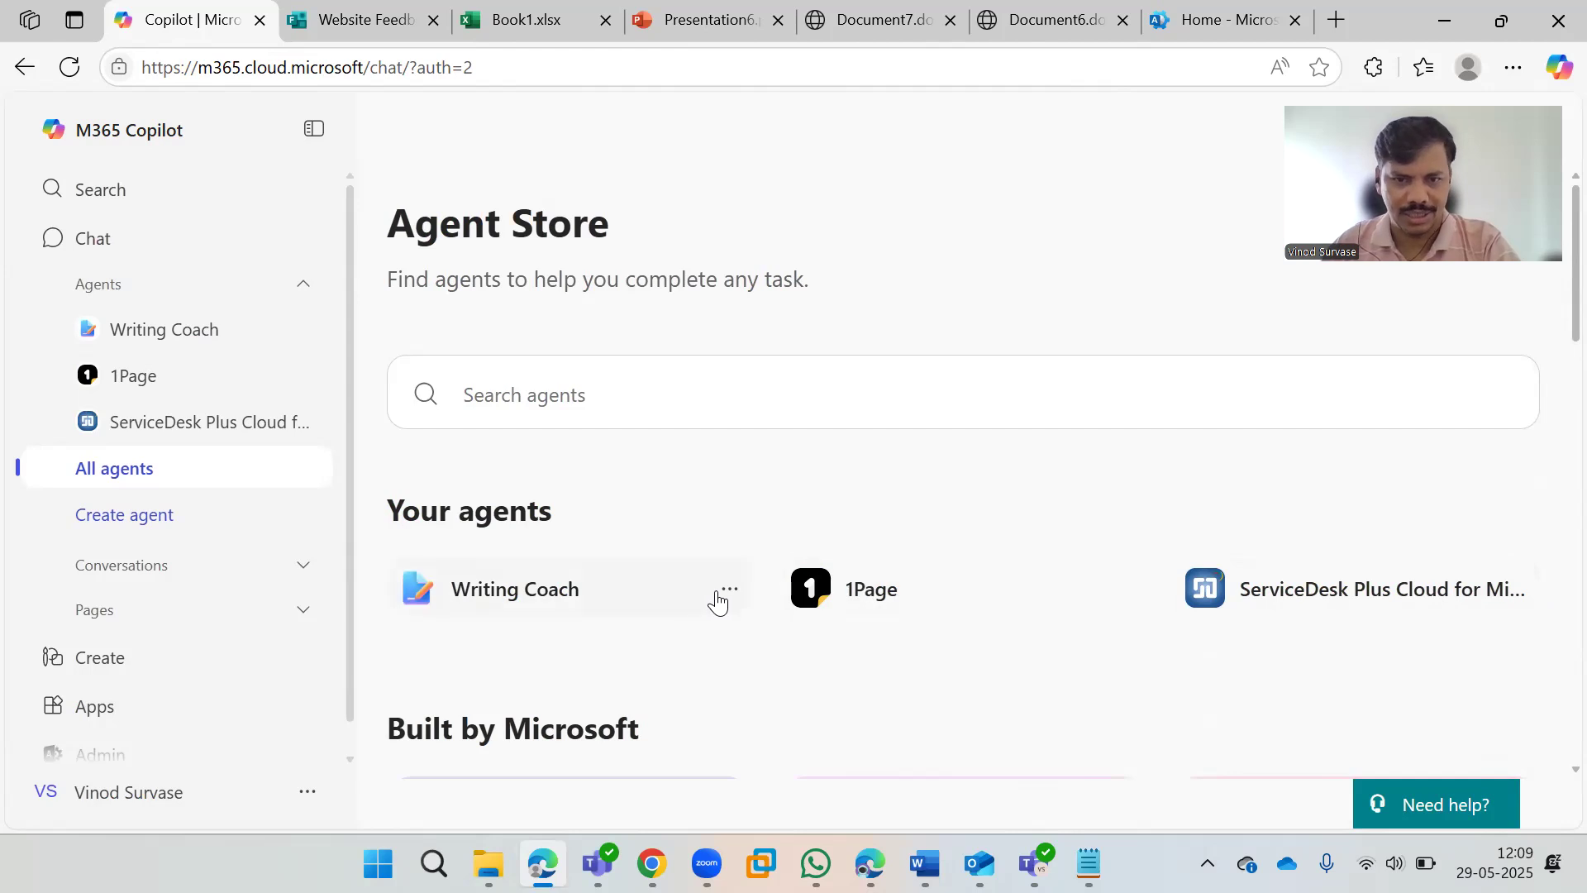
Step: Open the pinned Writing Coach agent and check its management options
left_click(574, 592)
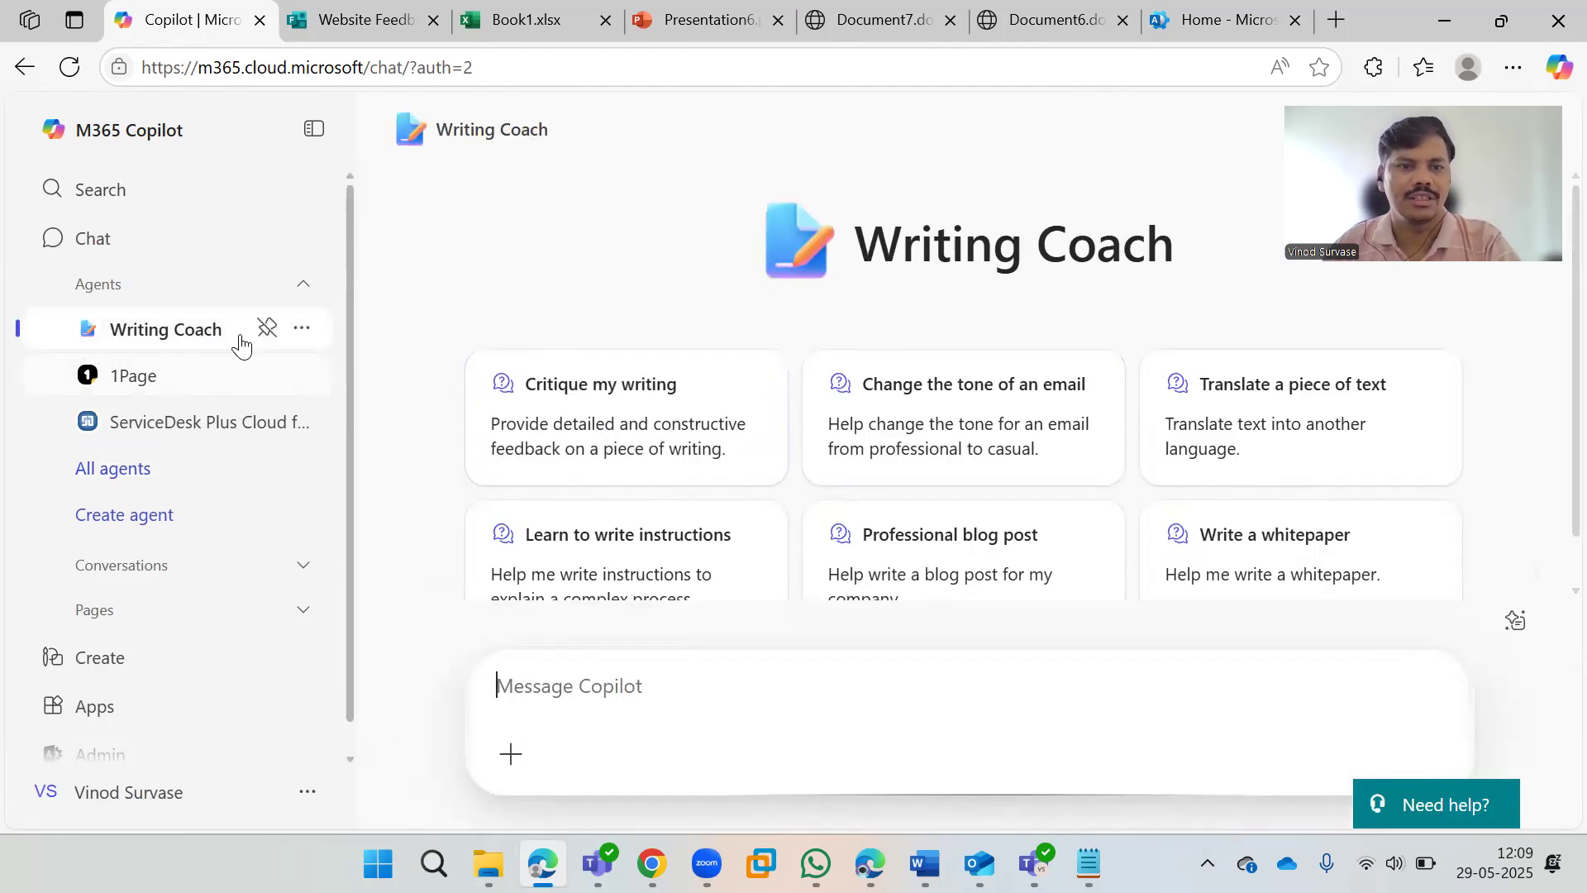
left_click(303, 330)
left_click(543, 254)
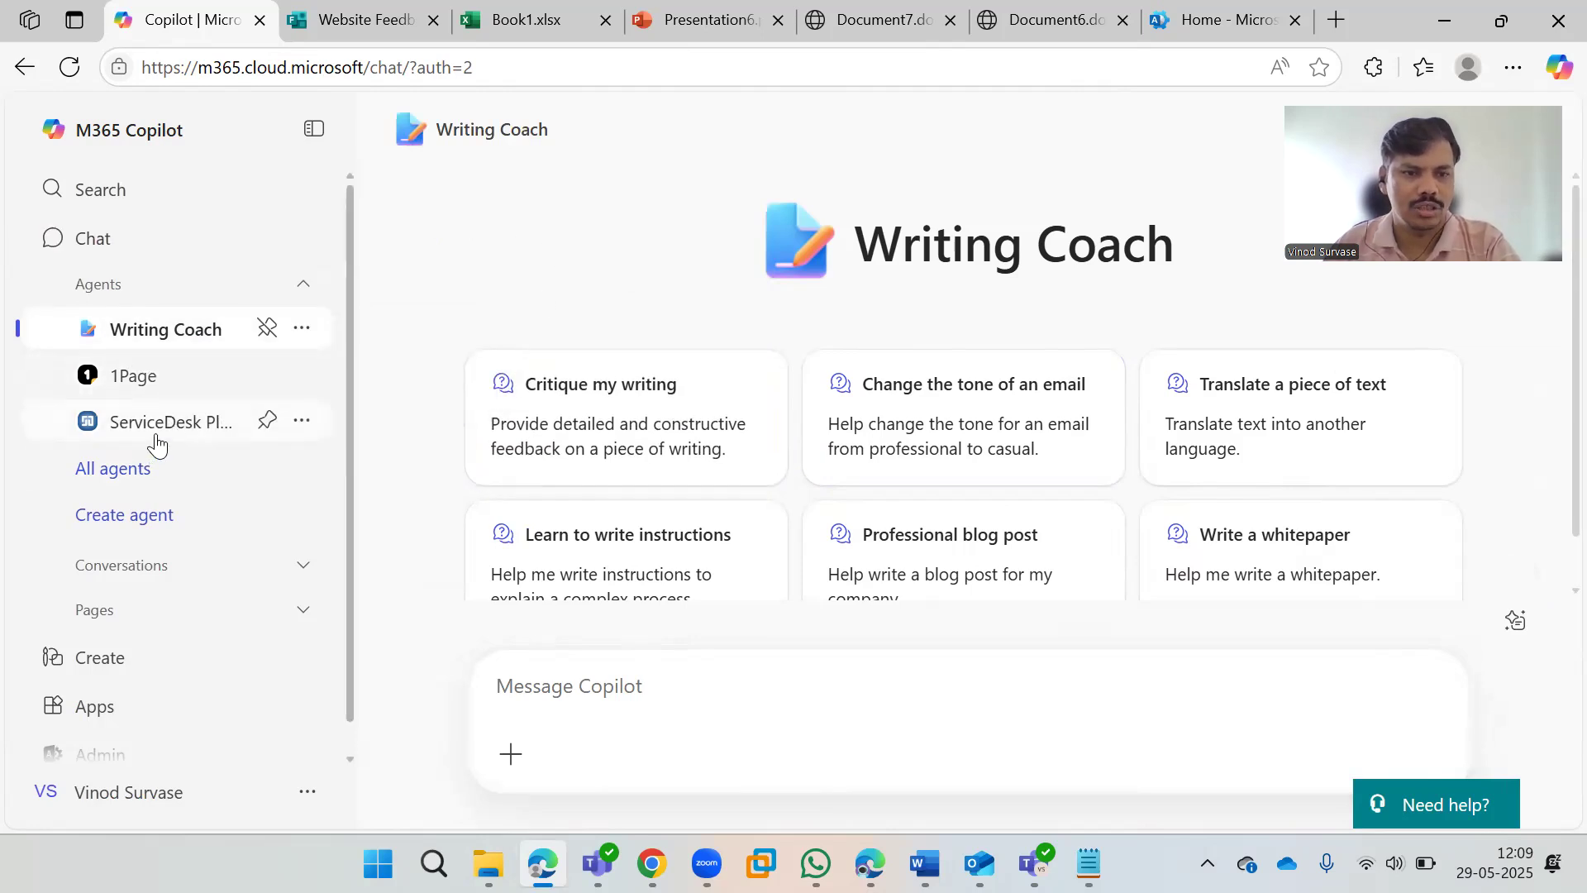
Step: Review the Writing Coach's suggested prompts and the Copilot navigation entries for agents, conversations, pages, creation, apps and administration
scroll(157, 450, "down", 1)
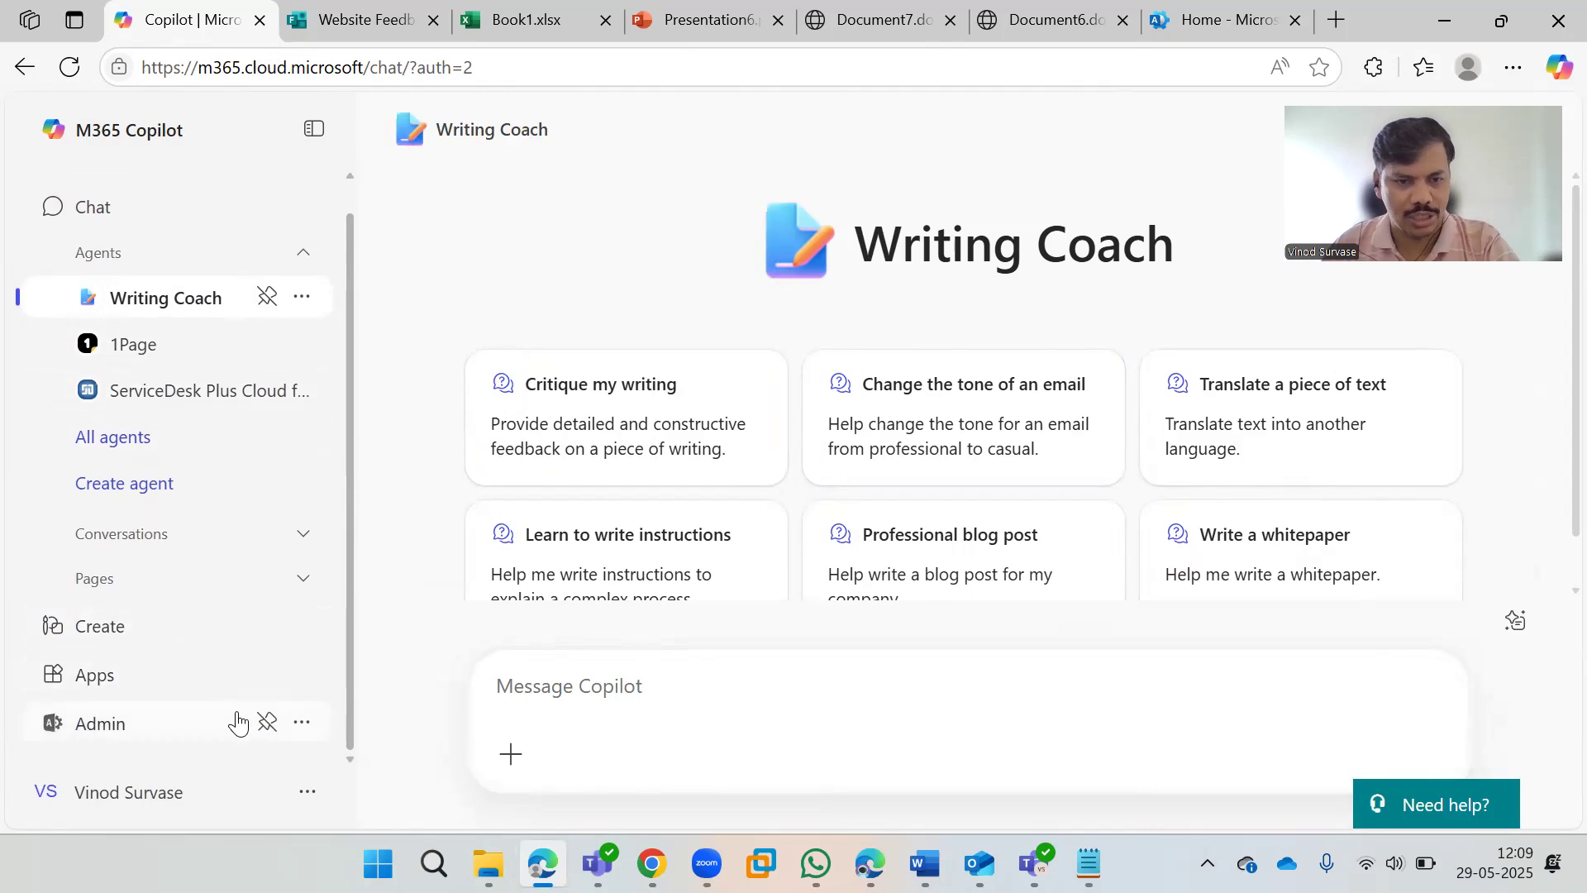
scroll(166, 486, "up", 1)
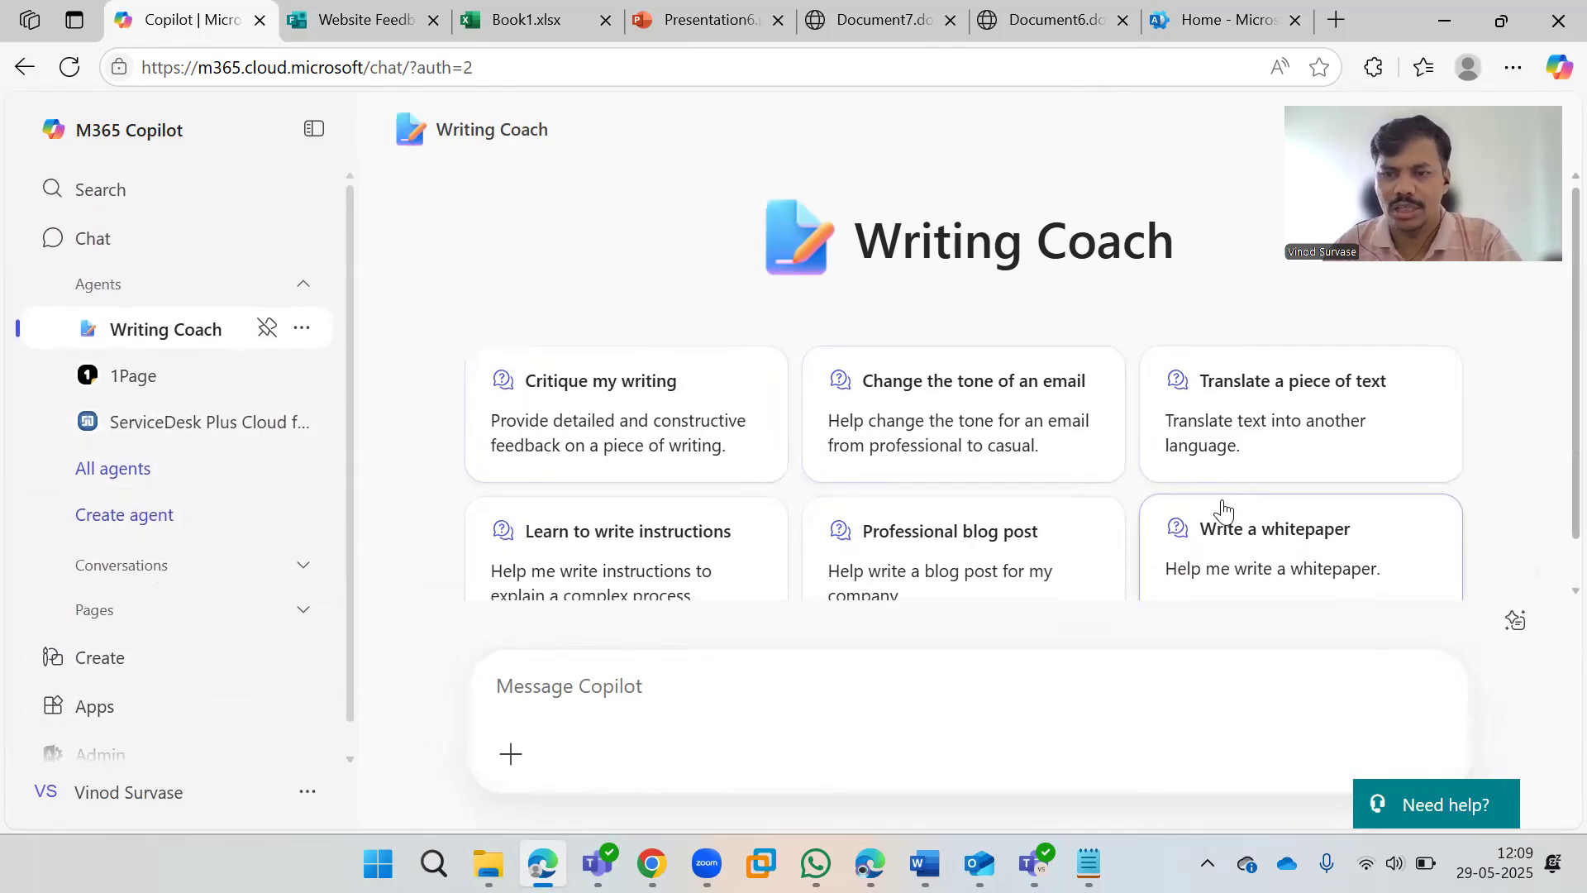
scroll(1224, 510, "down", 1)
scroll(1087, 426, "up", 1)
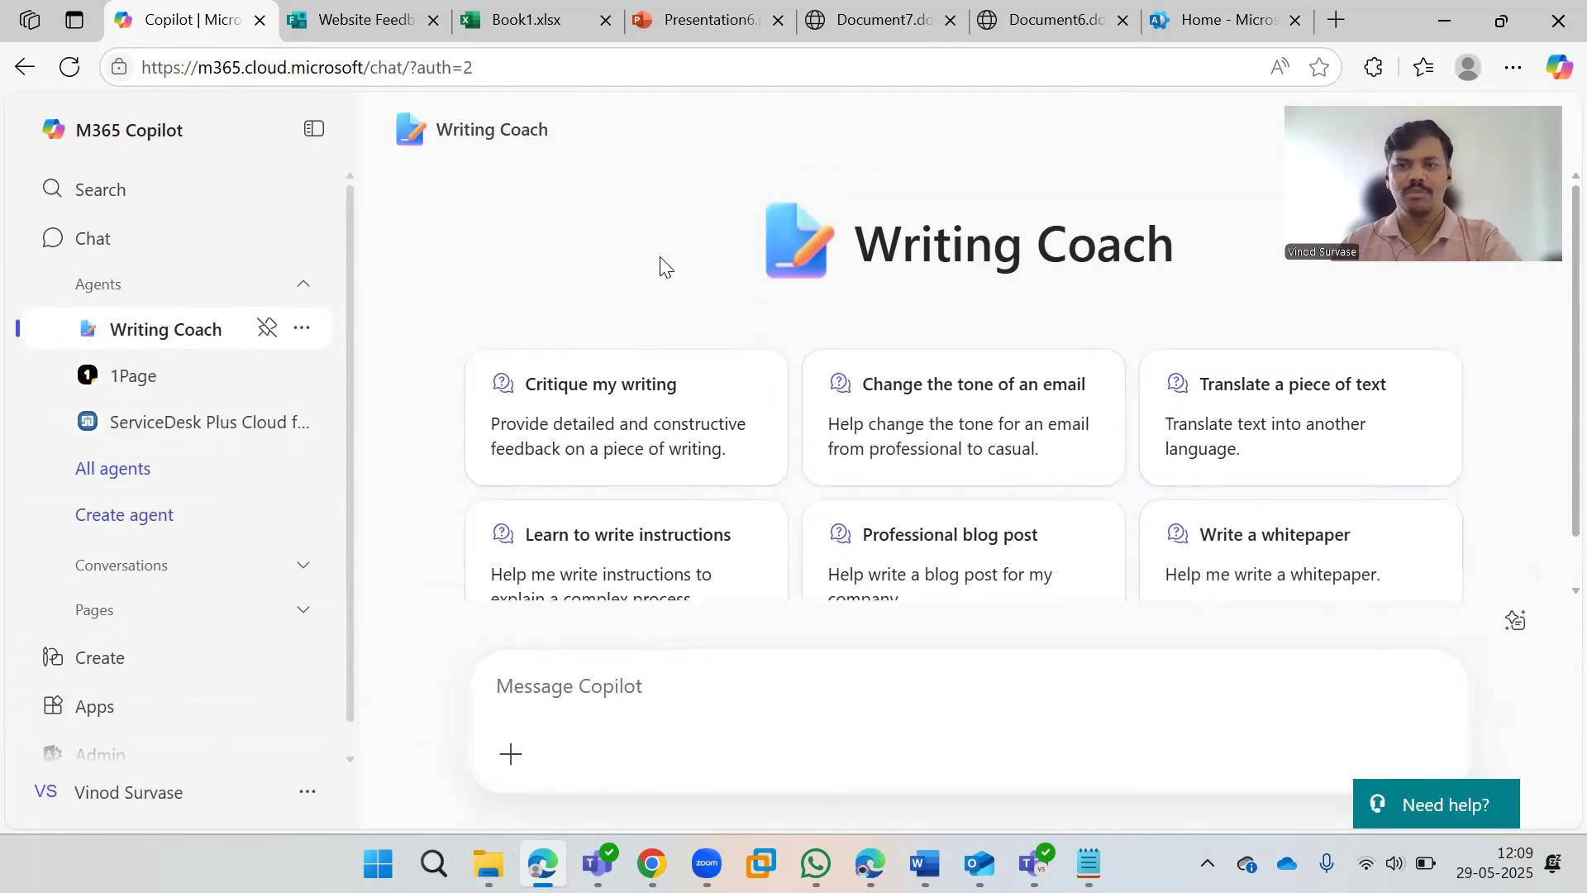
scroll(1099, 383, "down", 1)
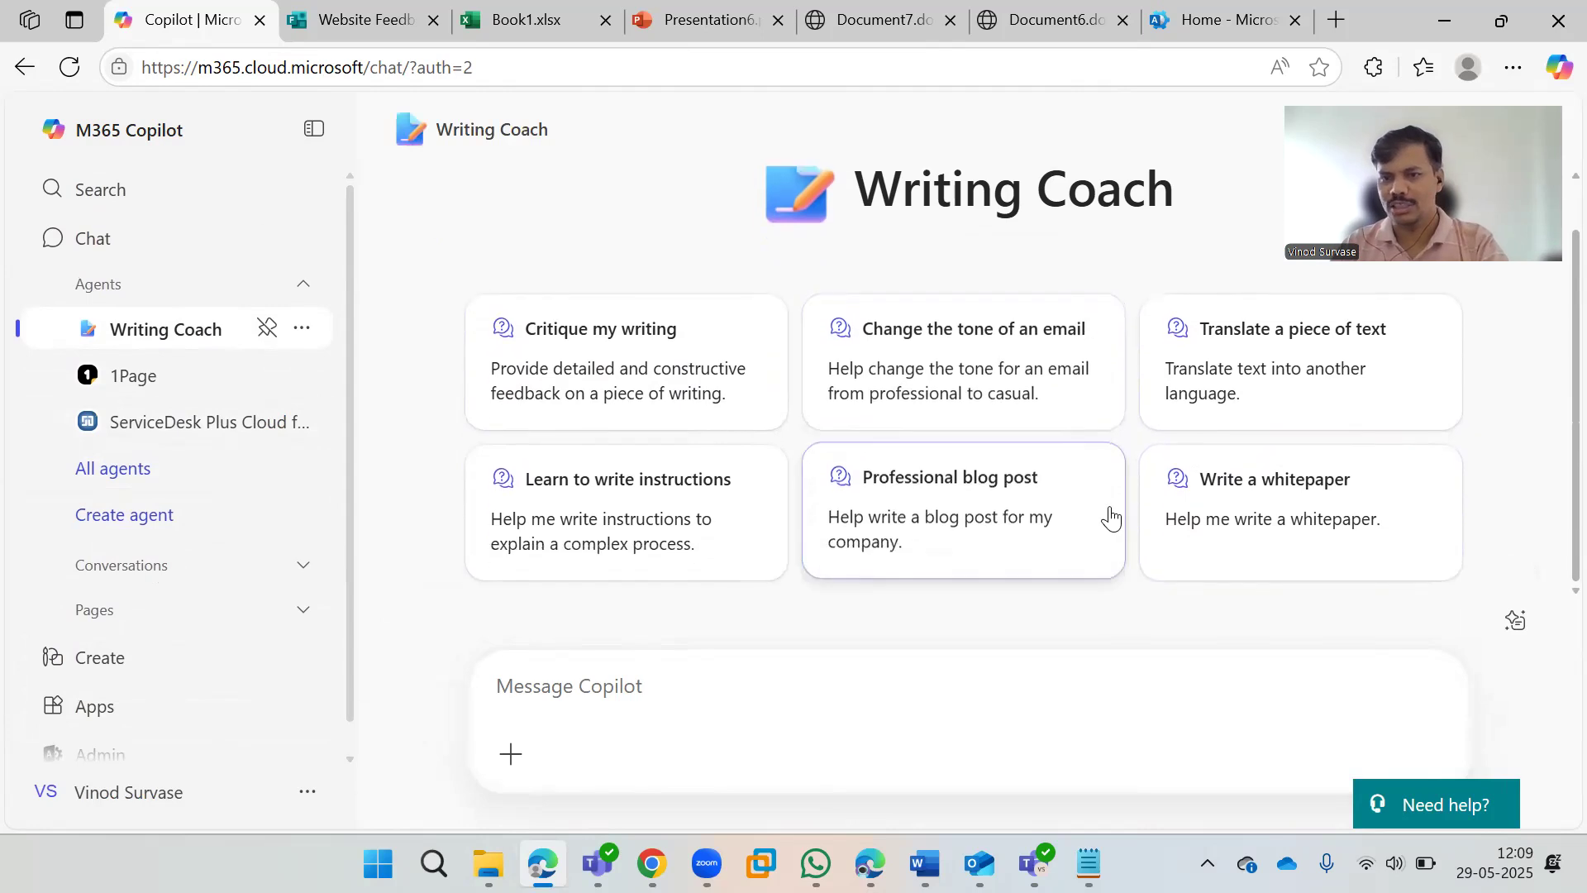
scroll(1143, 521, "up", 1)
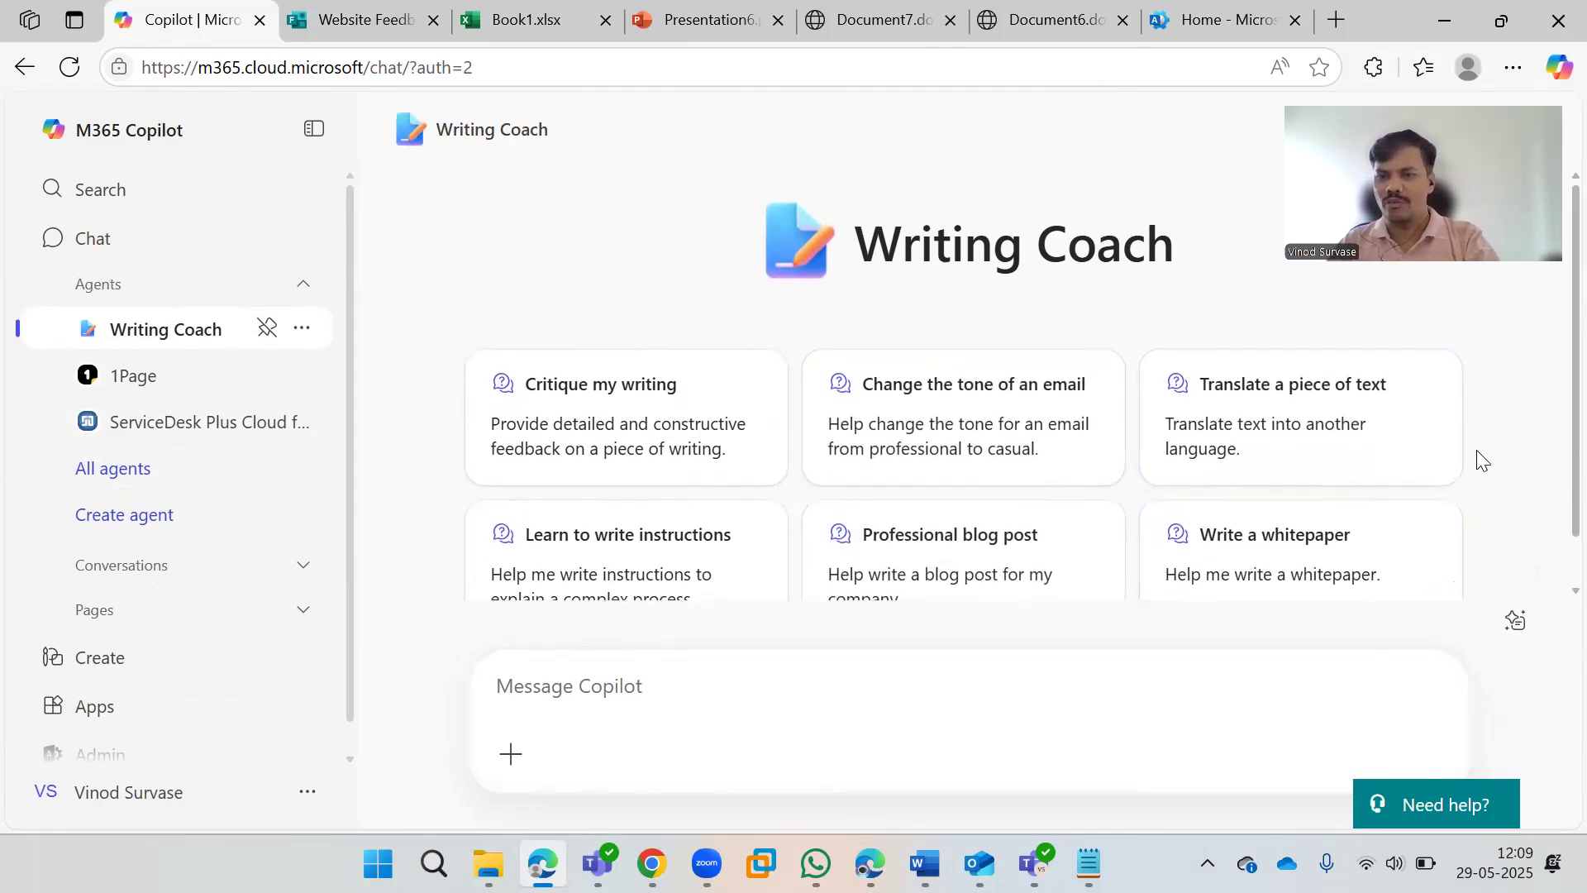
scroll(1430, 478, "down", 1)
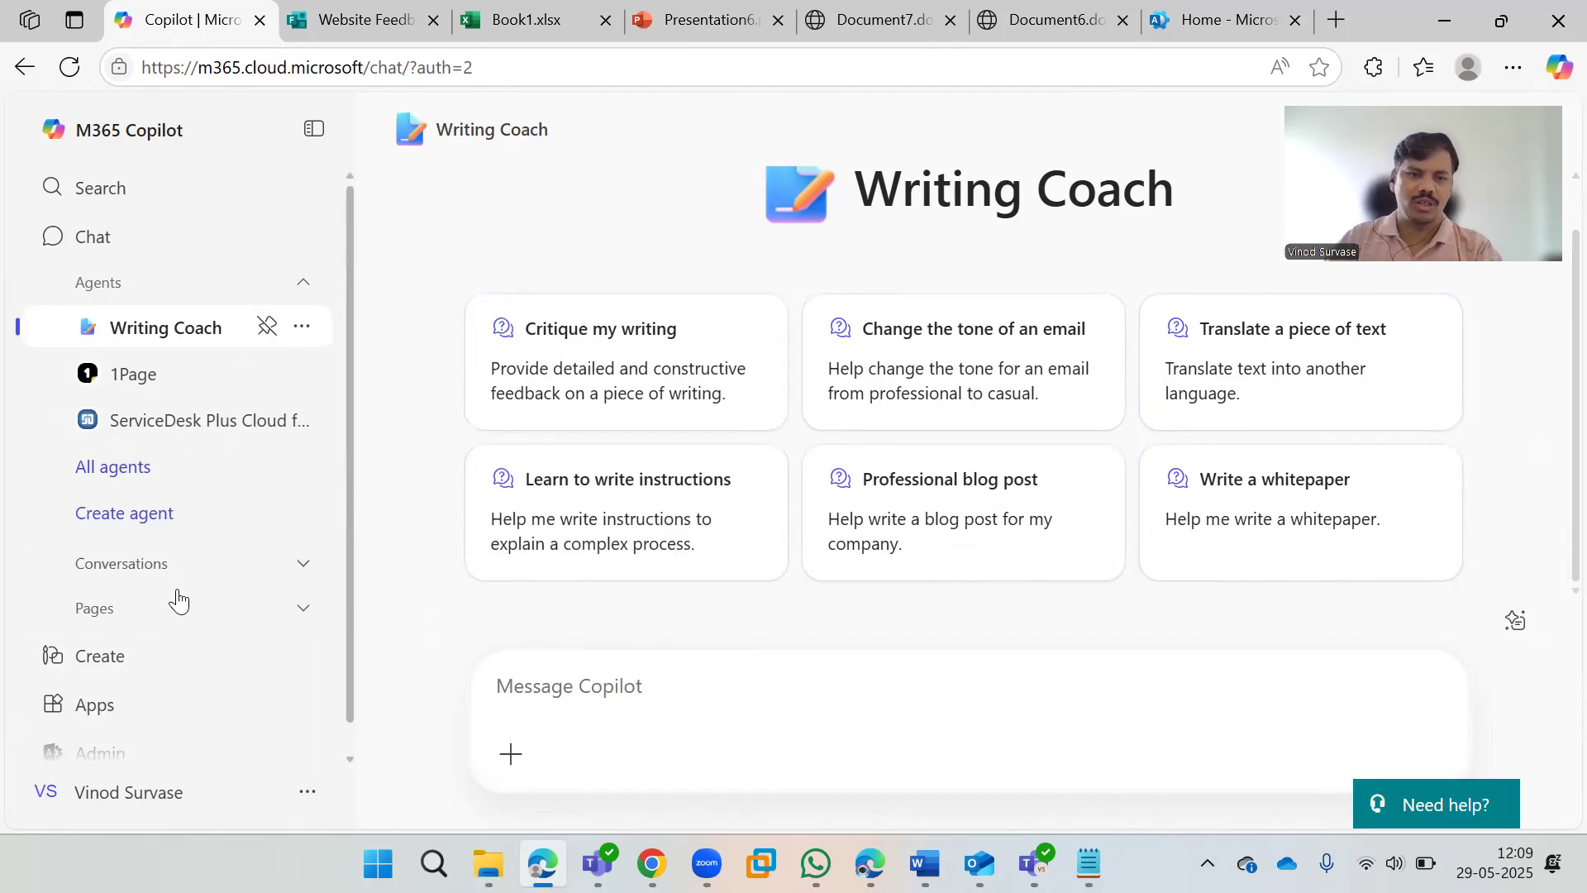
scroll(197, 600, "down", 1)
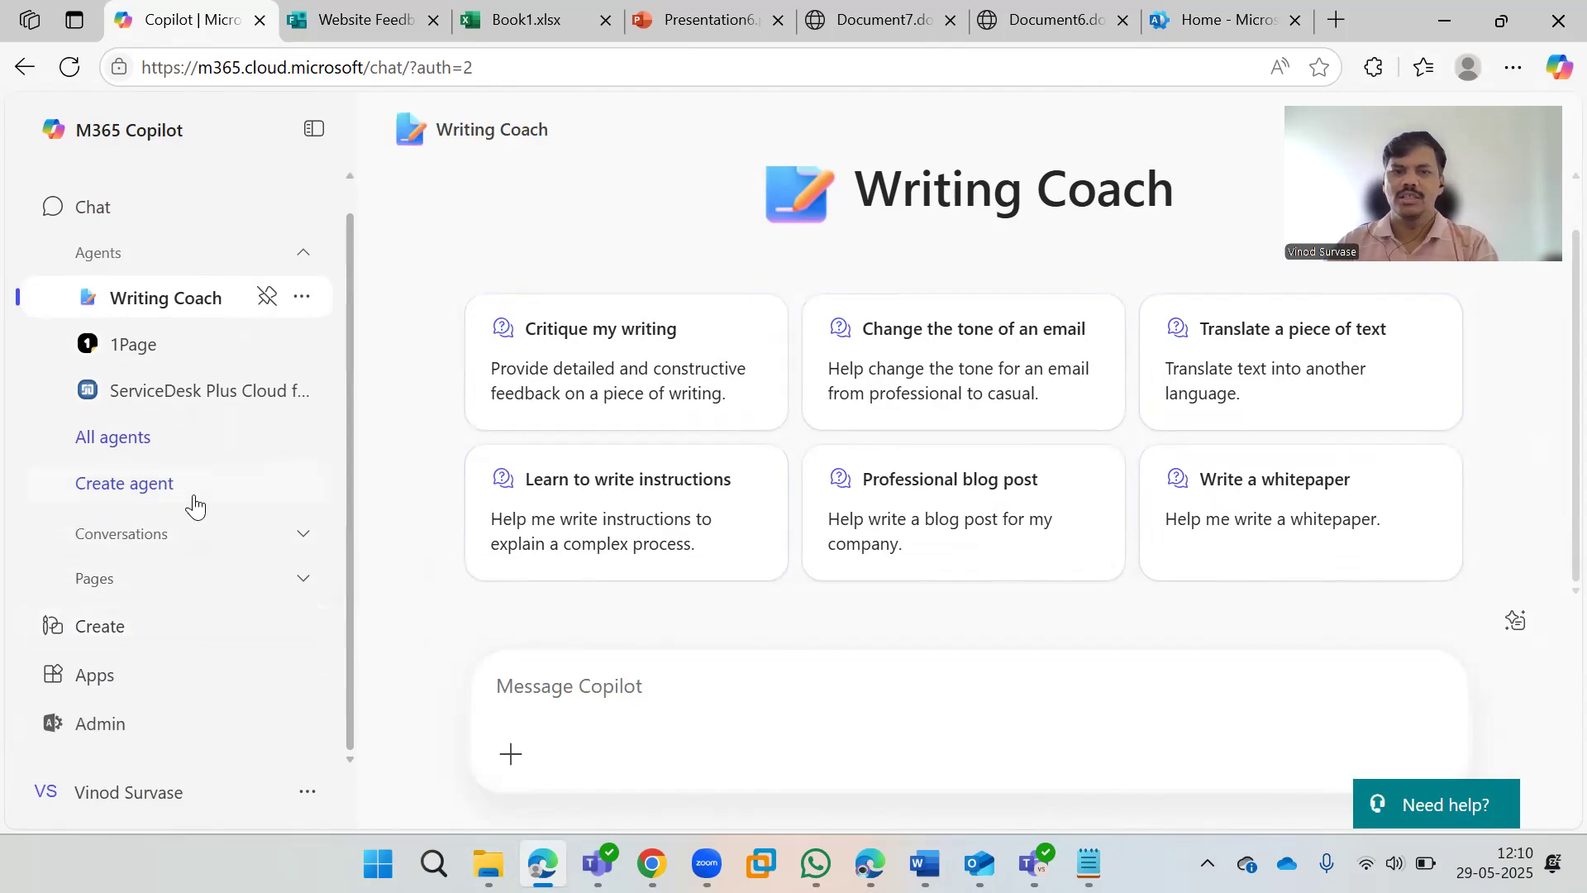
scroll(173, 503, "up", 1)
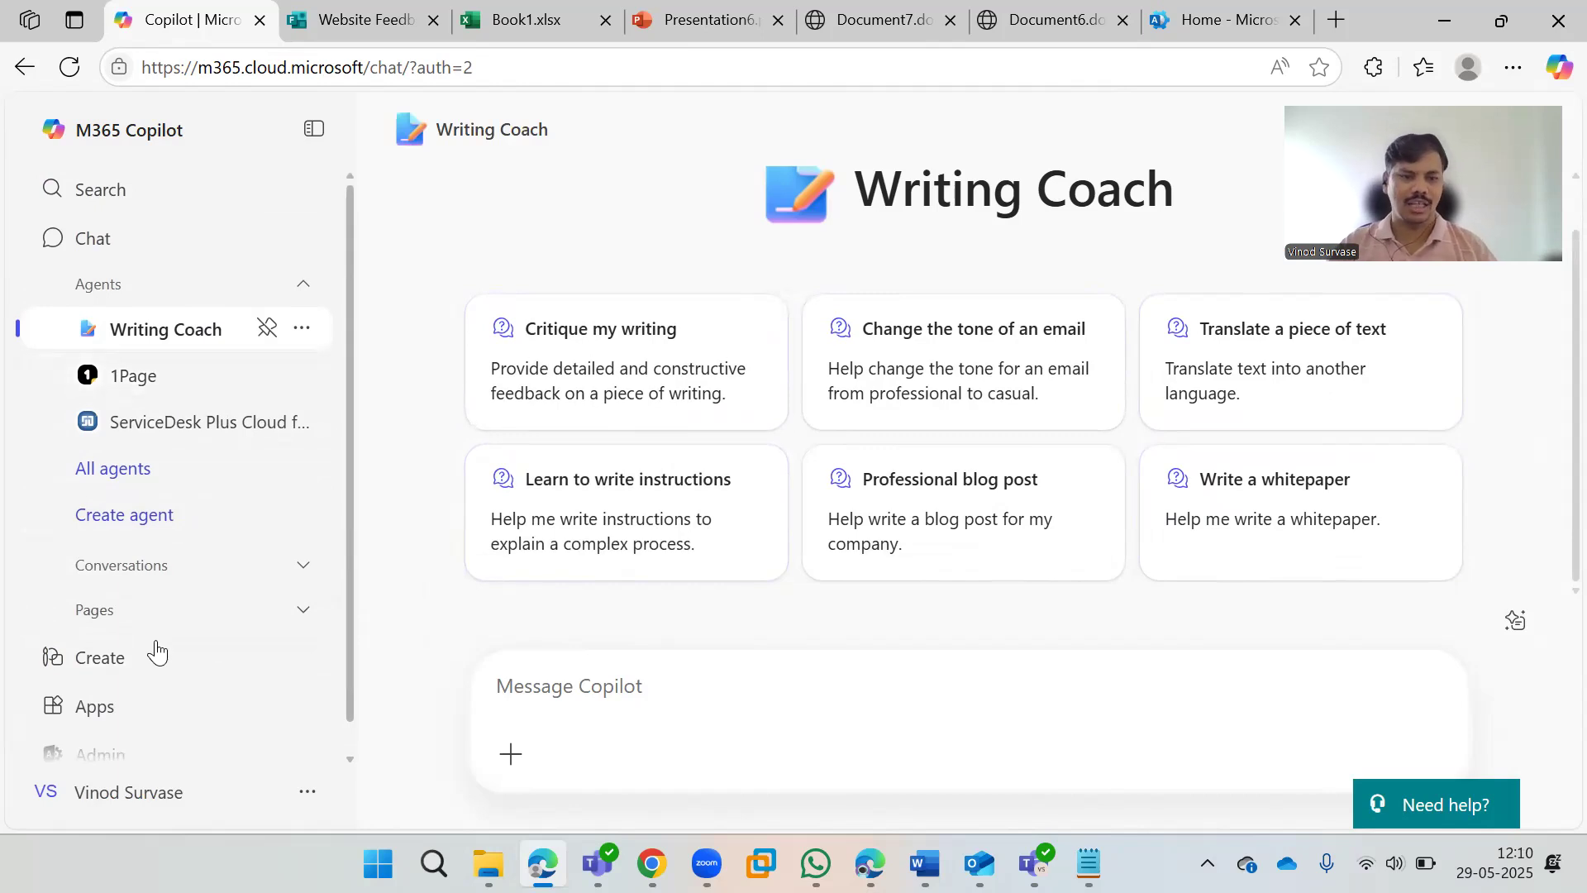
Step: Return to the Create page and look over its creation options and recommended templates
left_click(99, 661)
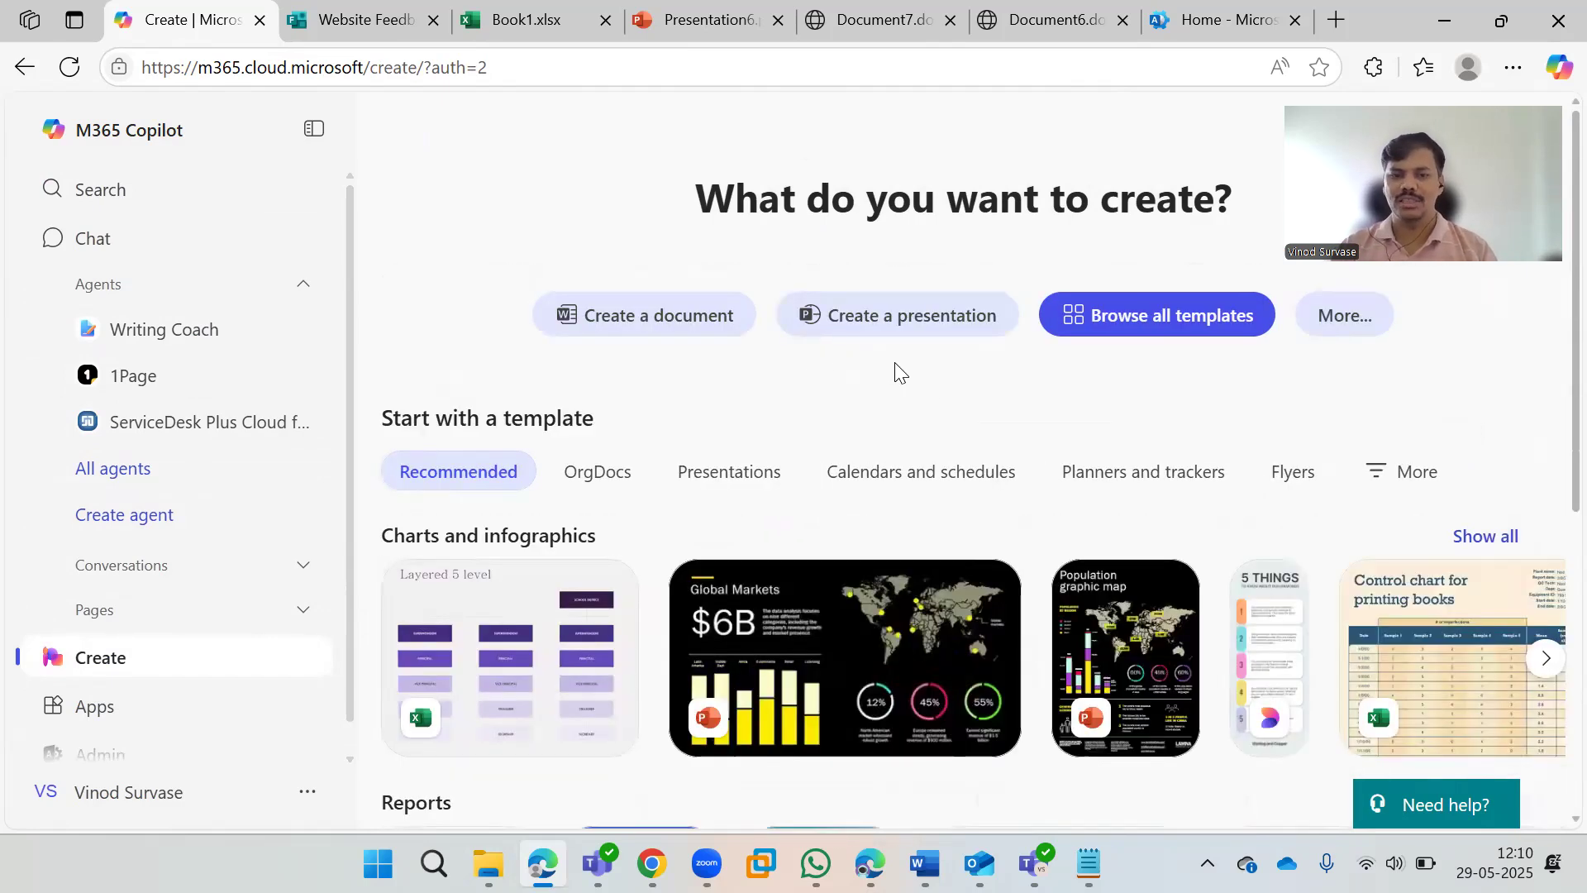
scroll(918, 648, "down", 5)
scroll(917, 648, "up", 5)
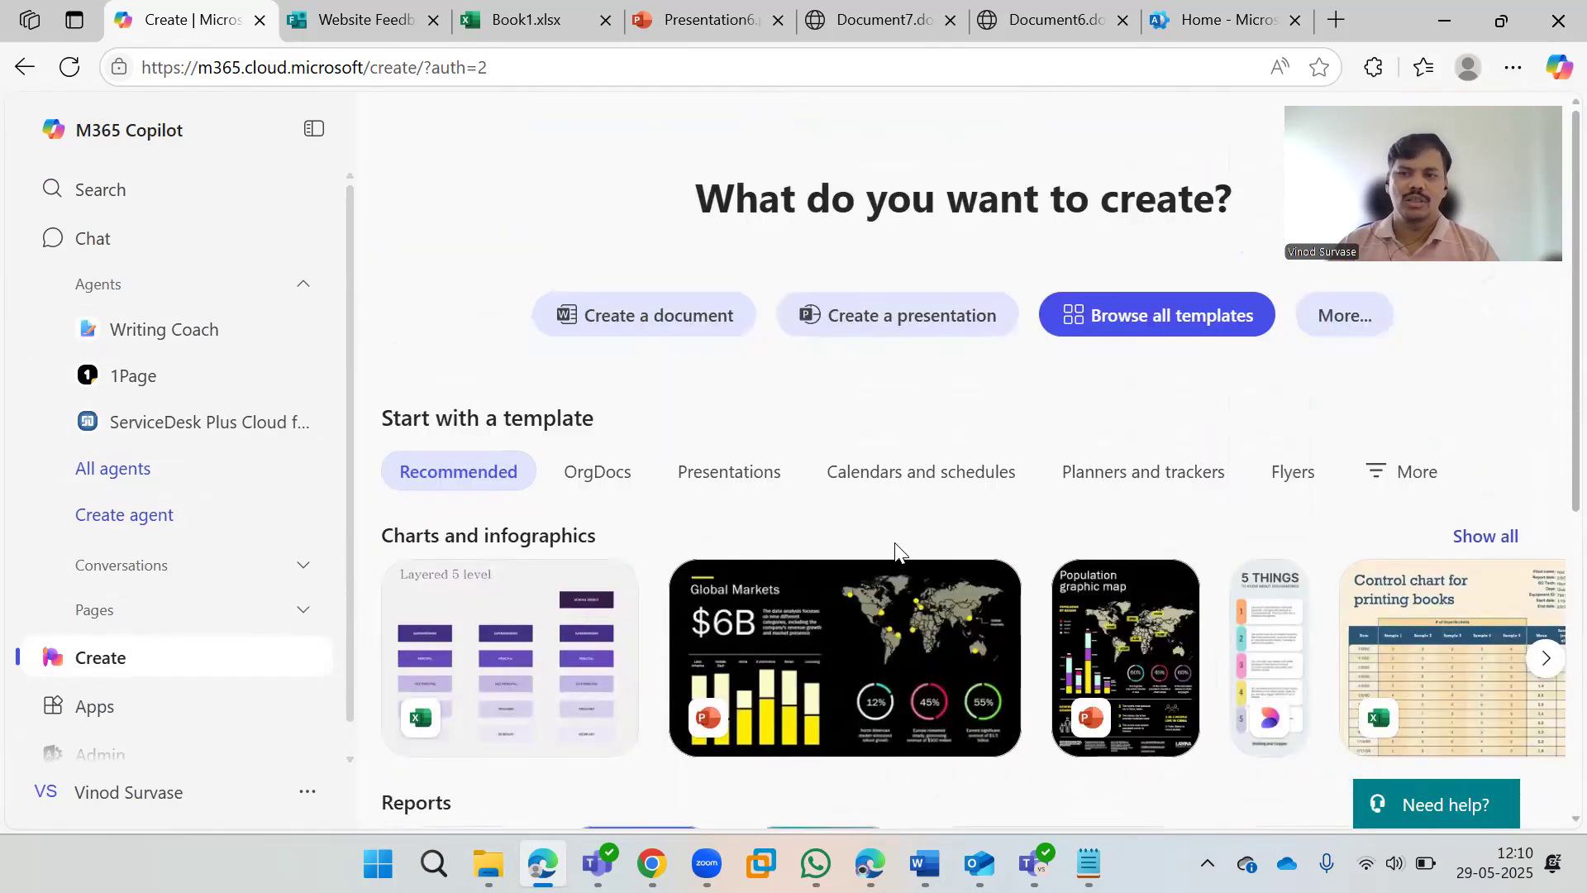